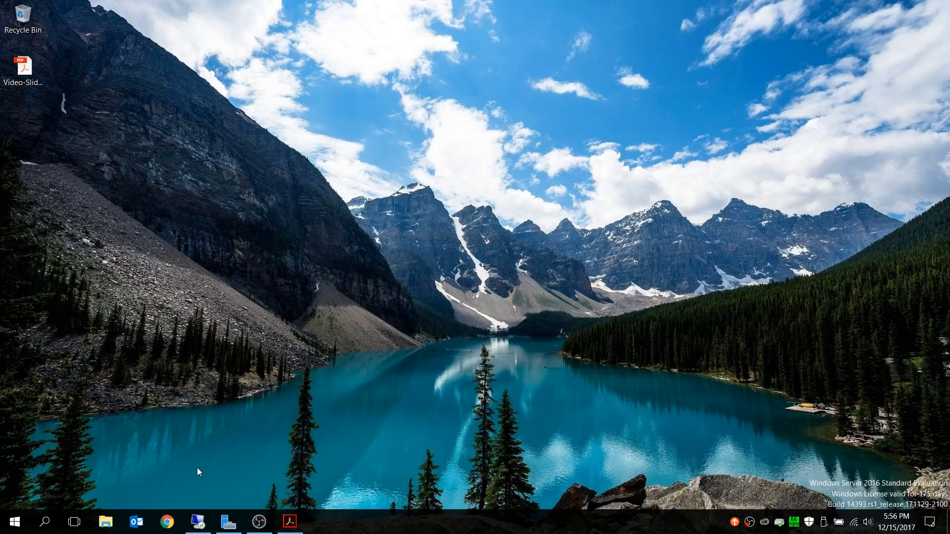
# - Review the secondary domain controller slide in Acrobat Reader and this computer's Local Server properties in Server Manager
pyautogui.click(299, 524)
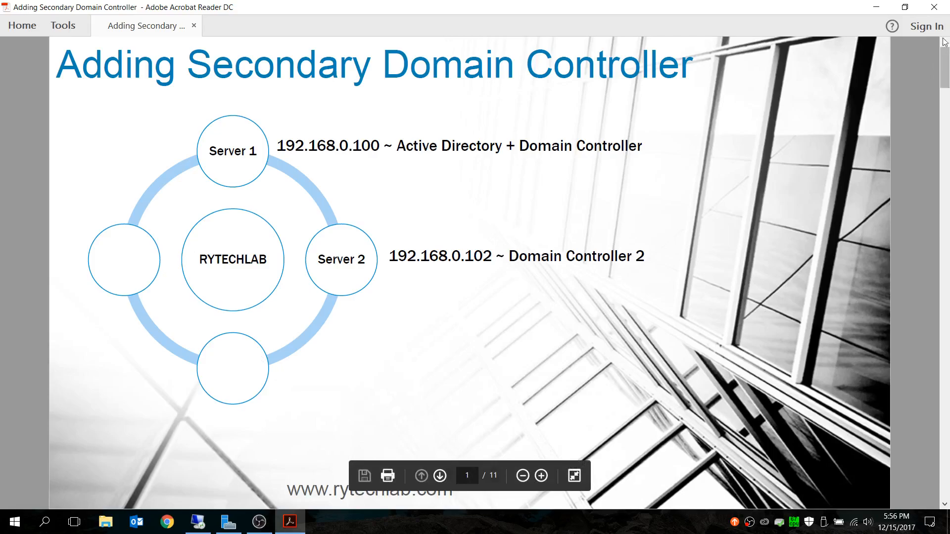
pyautogui.click(877, 7)
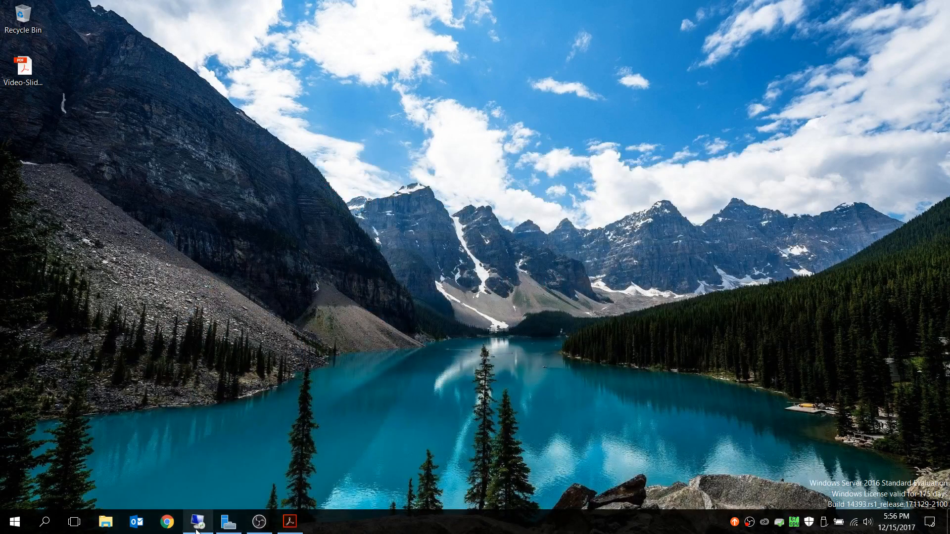
pyautogui.click(229, 524)
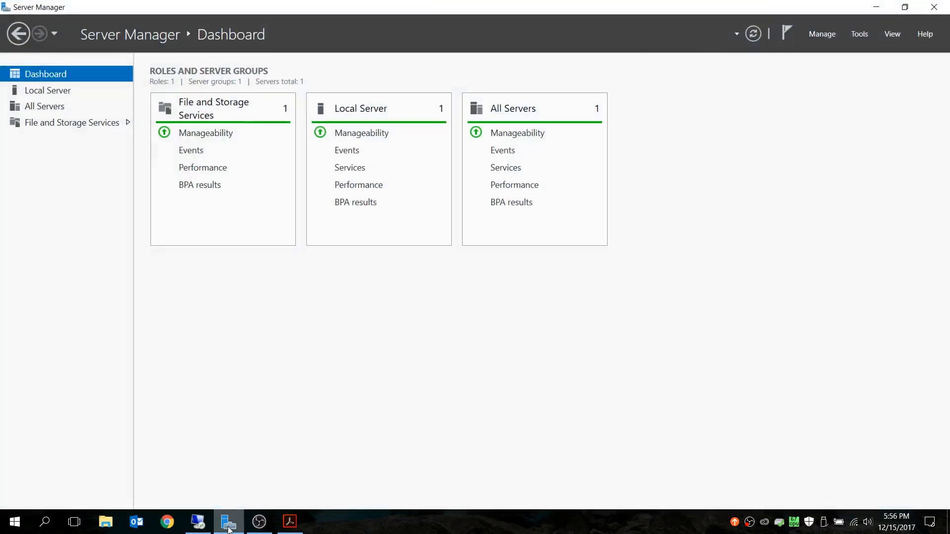
pyautogui.click(52, 94)
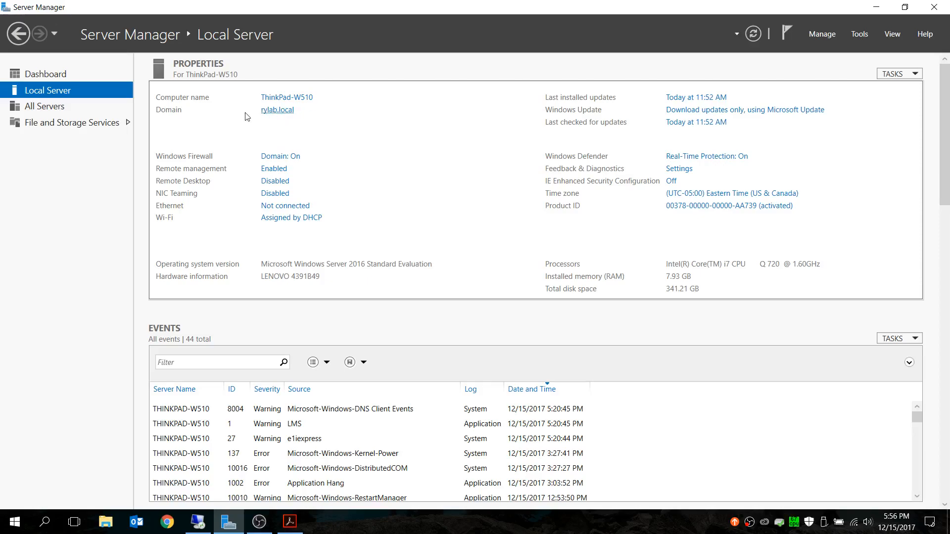
pyautogui.click(876, 7)
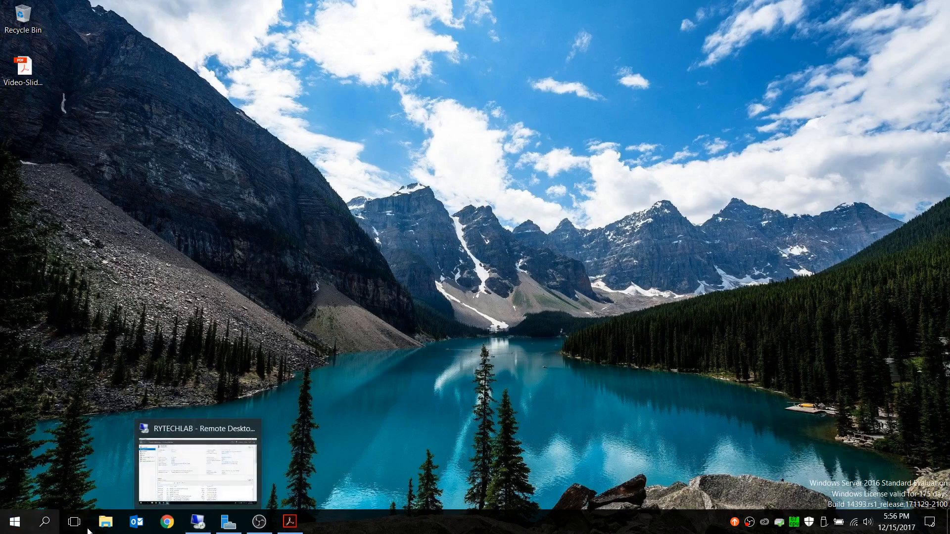
# - Switch to the RYTECHLAB Remote Desktop session and minimize its open windows to clear the desktop
pyautogui.moveTo(200, 527)
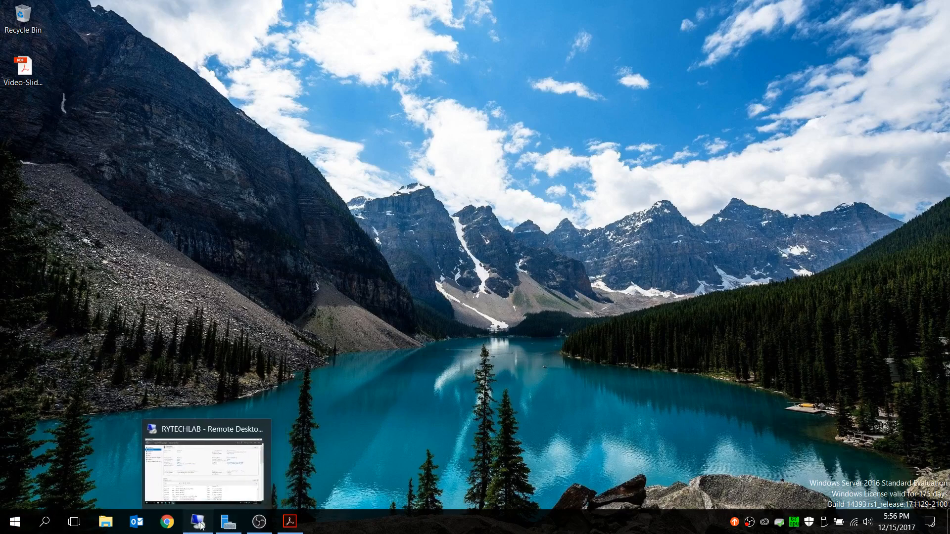
pyautogui.click(201, 527)
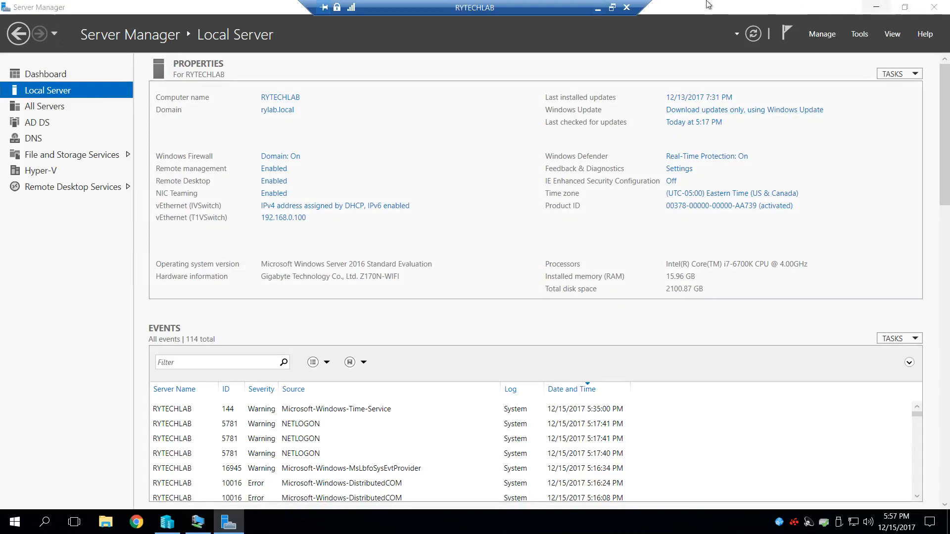
pyautogui.click(876, 7)
pyautogui.click(680, 30)
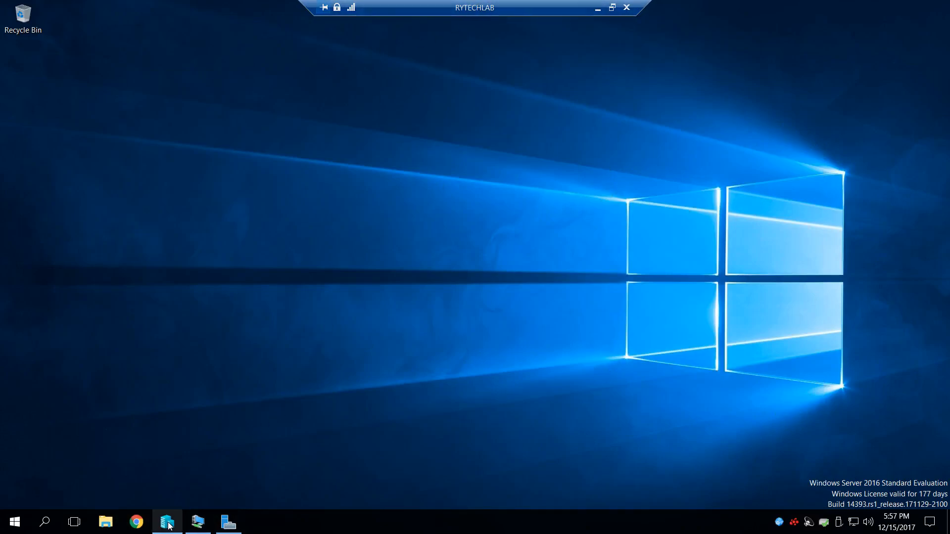
# - Start the Background Intelligent Transfer Service from the All Servers services alert on RYTECHLAB's Server Manager dashboard
pyautogui.click(238, 531)
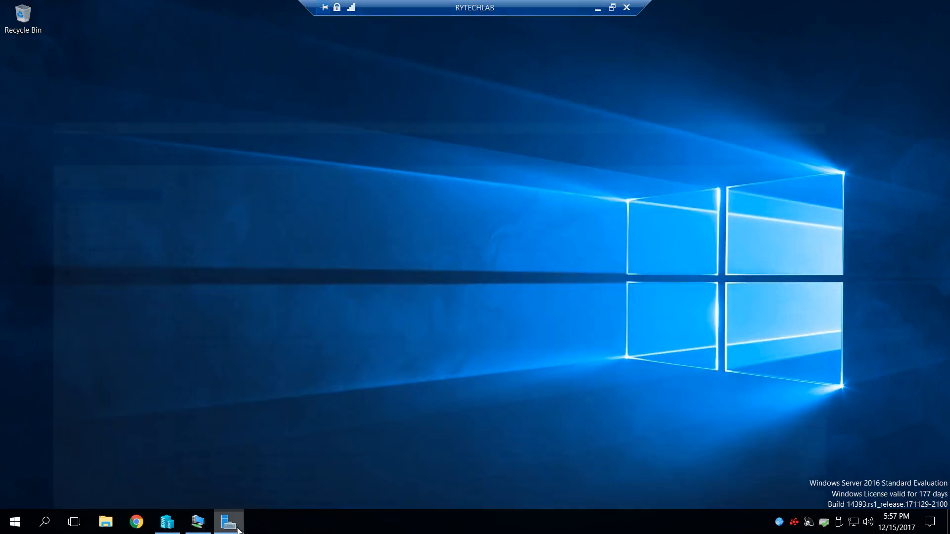
pyautogui.click(57, 76)
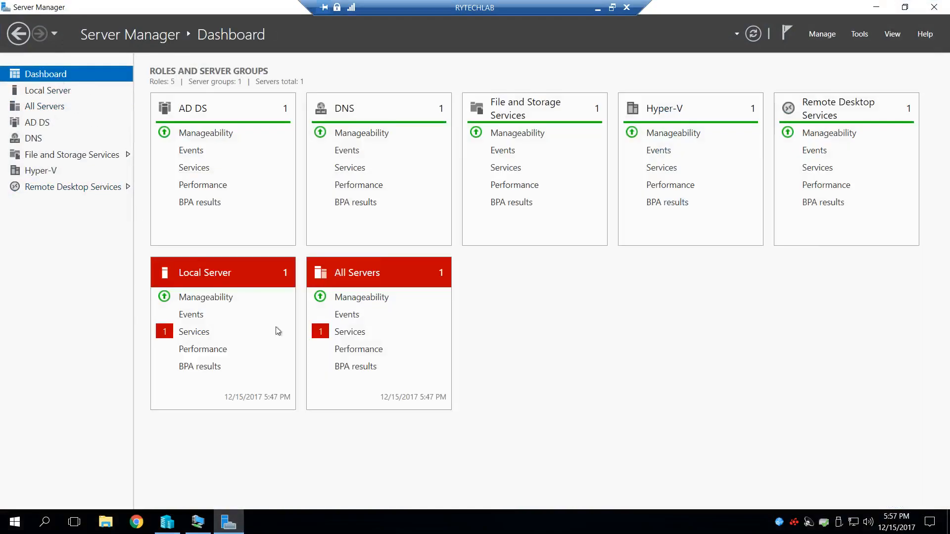
pyautogui.click(359, 331)
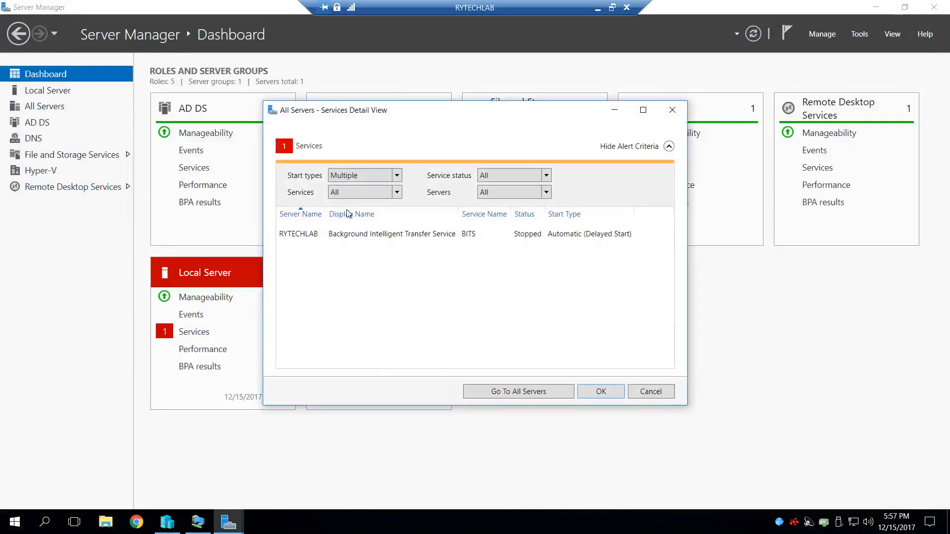
pyautogui.rightClick(363, 232)
pyautogui.click(391, 240)
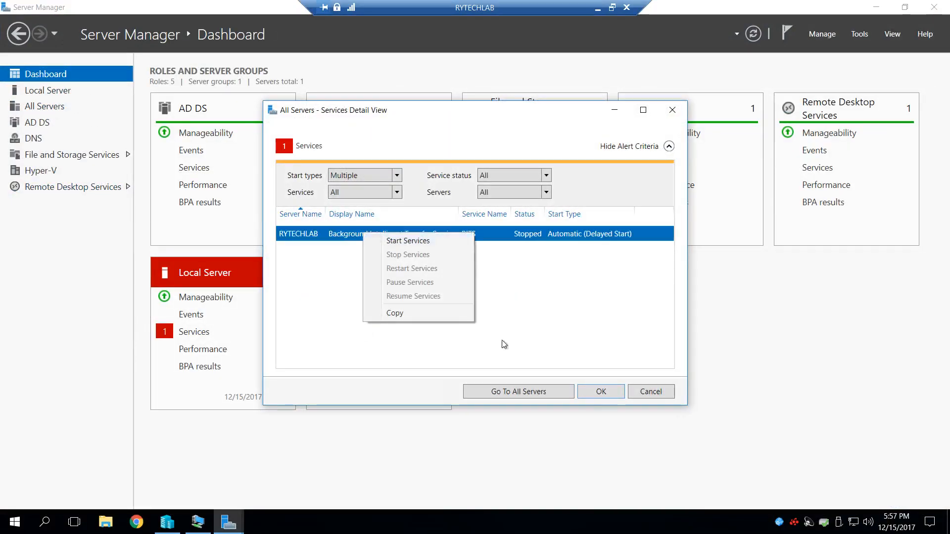
pyautogui.click(600, 395)
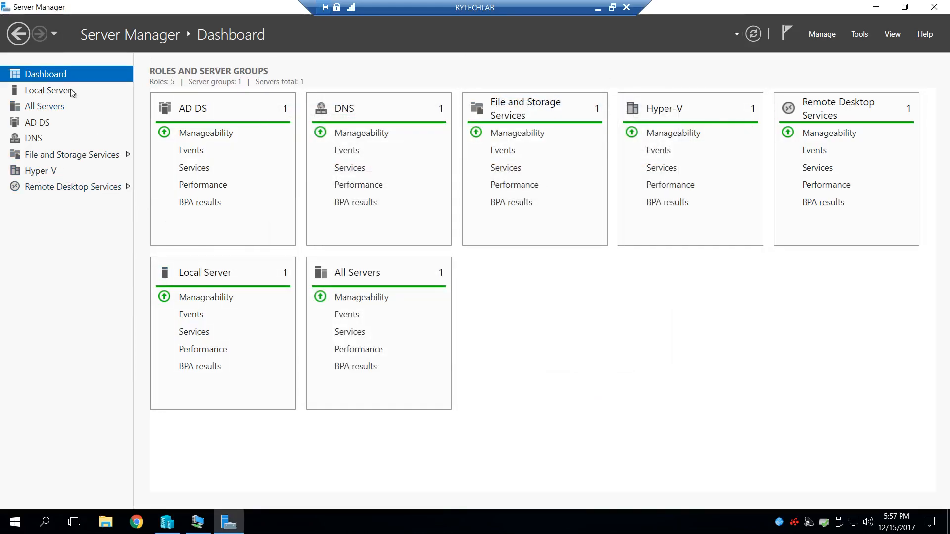
# - Review the Local Server properties of RYTECHLAB and minimize Server Manager
pyautogui.click(50, 91)
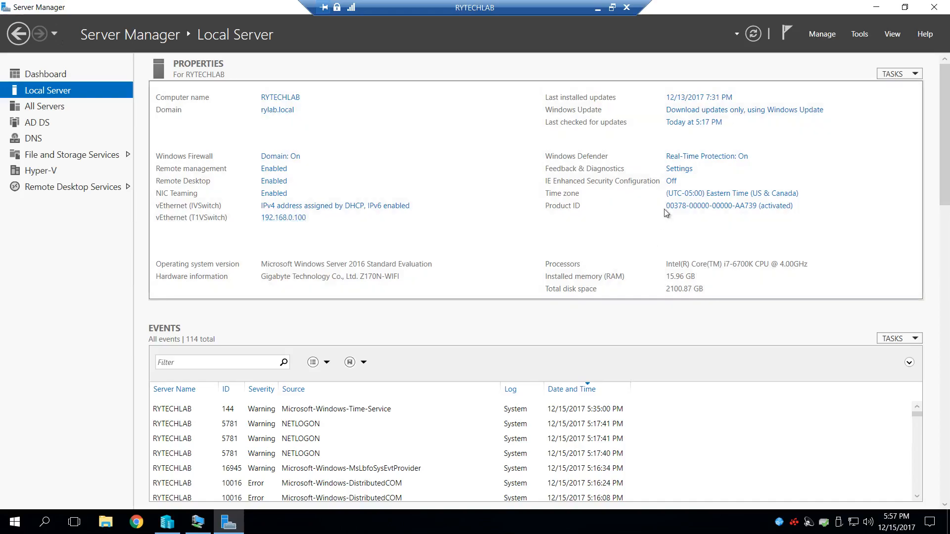
pyautogui.click(875, 7)
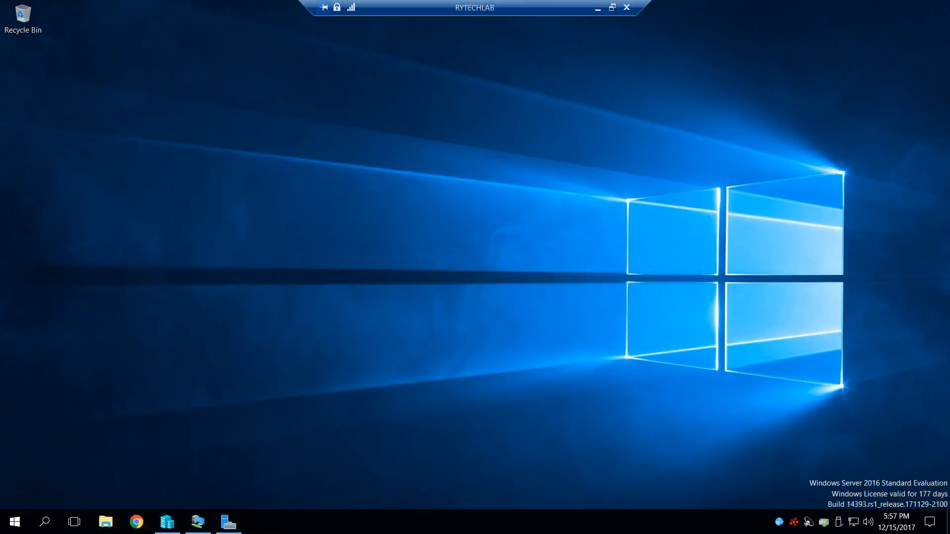
# - Review the memory, processor and network adapter settings of the DC1 virtual machine in Hyper-V Manager, then close them
pyautogui.click(168, 522)
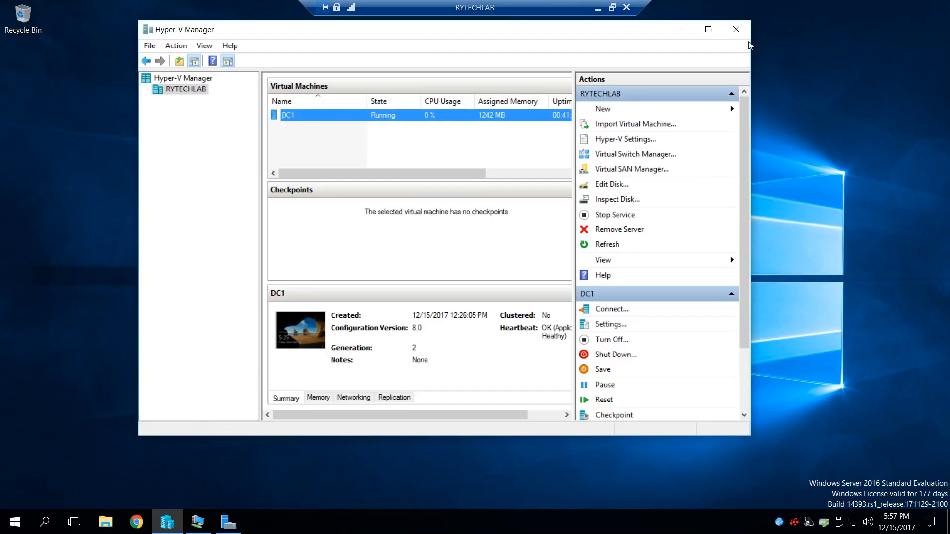
pyautogui.rightClick(352, 117)
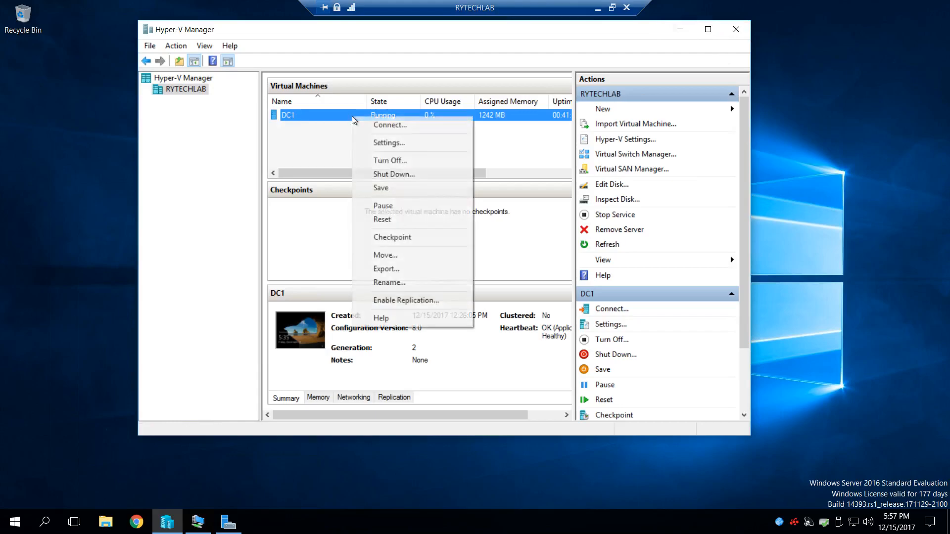
pyautogui.click(389, 143)
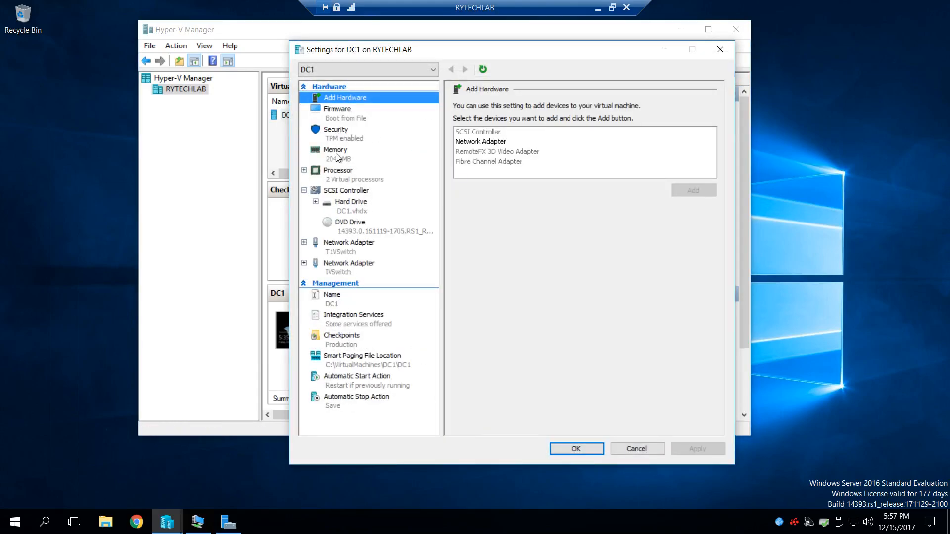
pyautogui.click(336, 153)
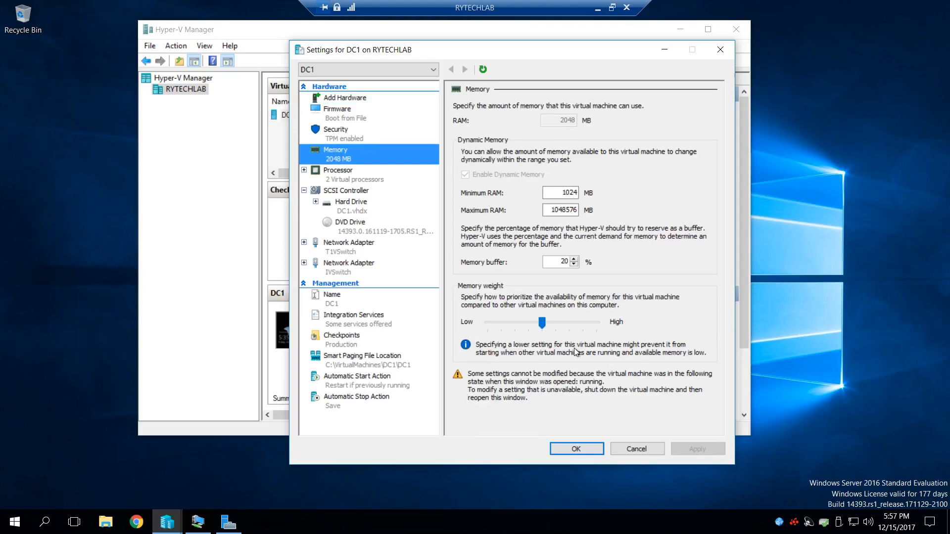
pyautogui.click(341, 174)
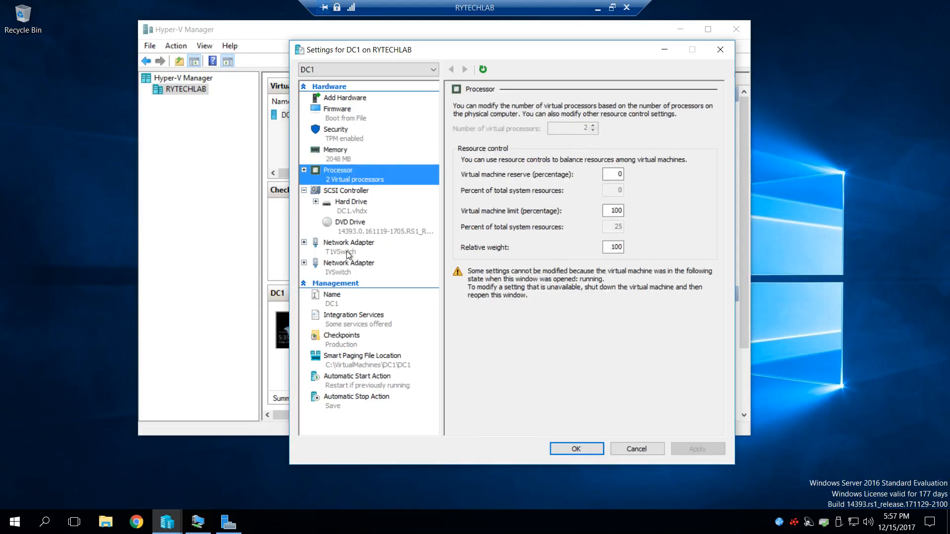
pyautogui.click(348, 250)
pyautogui.press('Down')
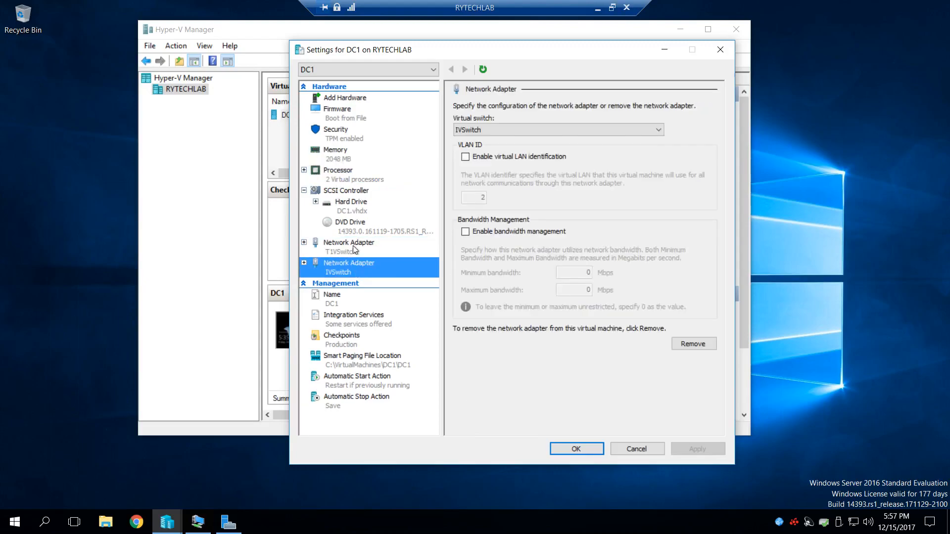
pyautogui.click(720, 50)
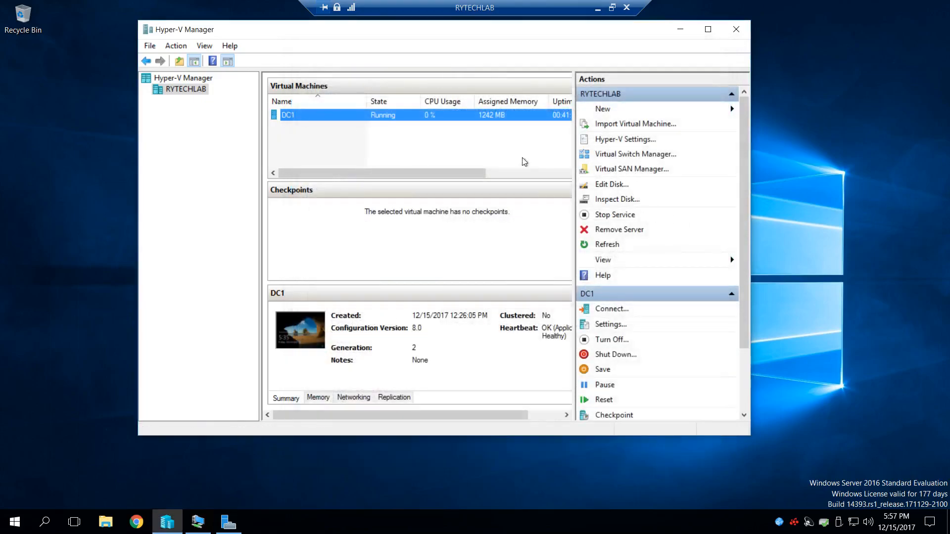
# - Inspect the T1VSwitch and IVSwitch virtual switch properties together with RYTECHLAB's NIC Teaming configuration
pyautogui.click(617, 154)
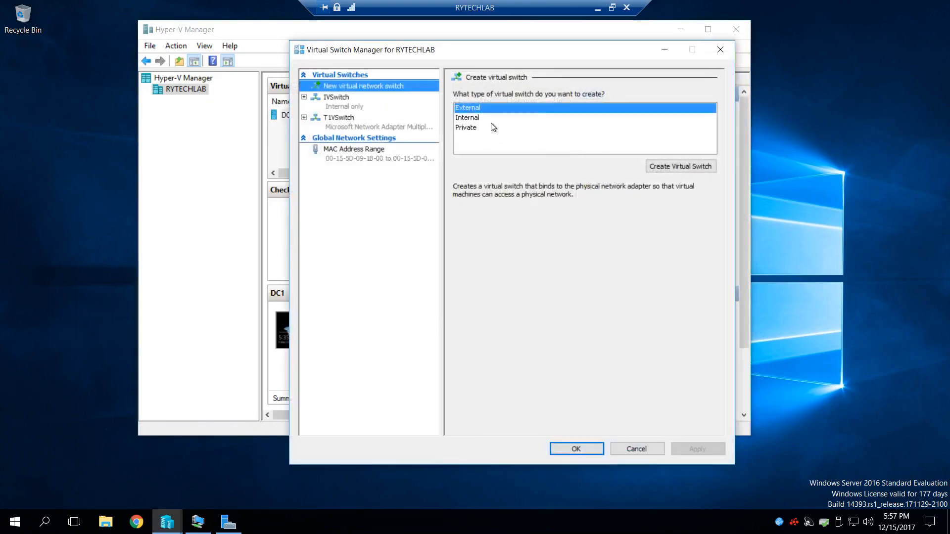
pyautogui.click(341, 124)
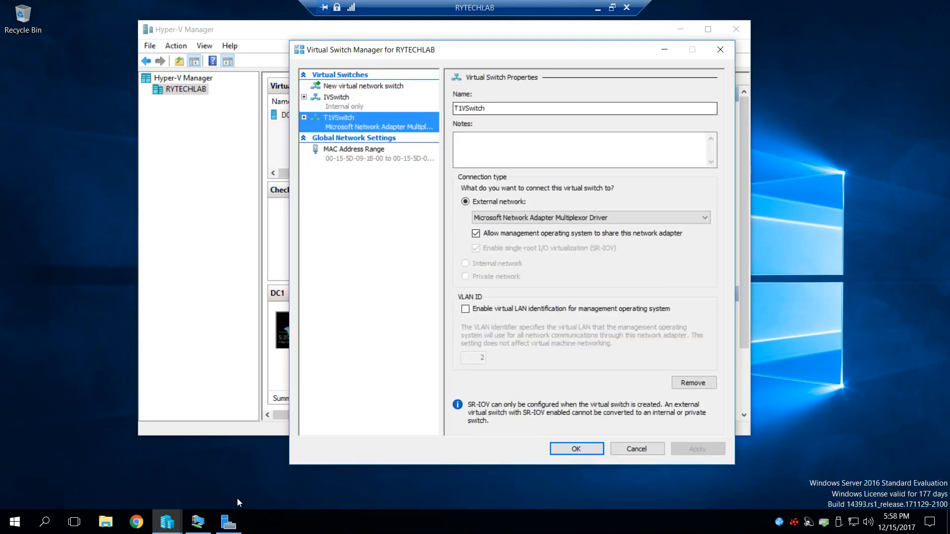
pyautogui.click(229, 522)
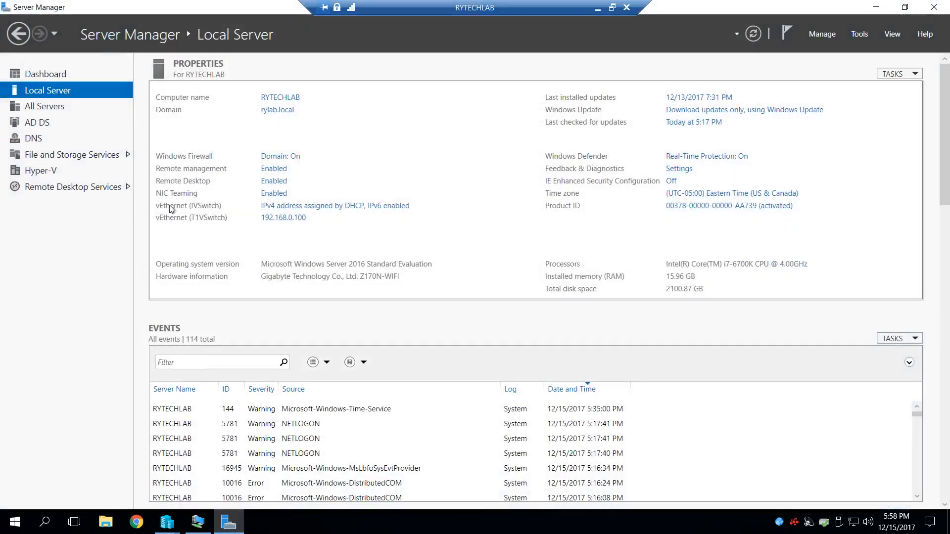
pyautogui.click(283, 196)
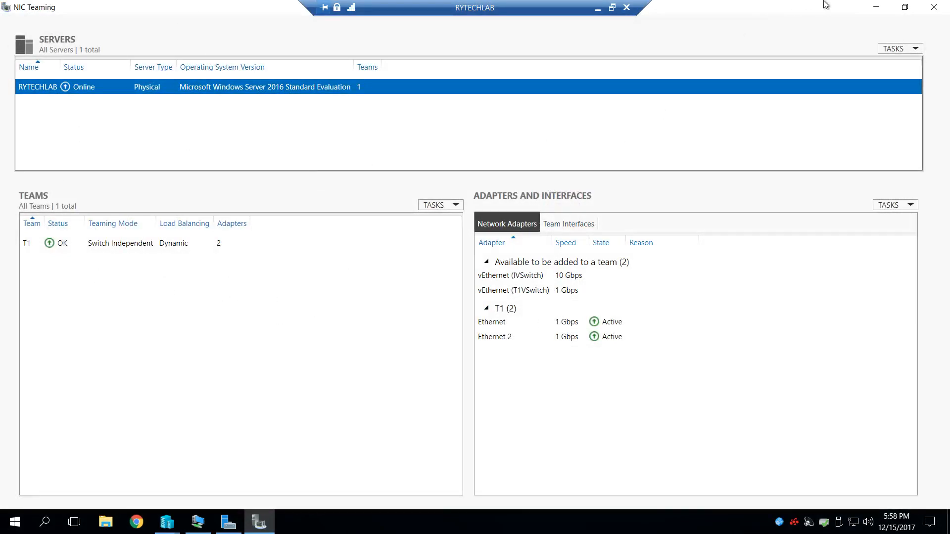
pyautogui.click(934, 7)
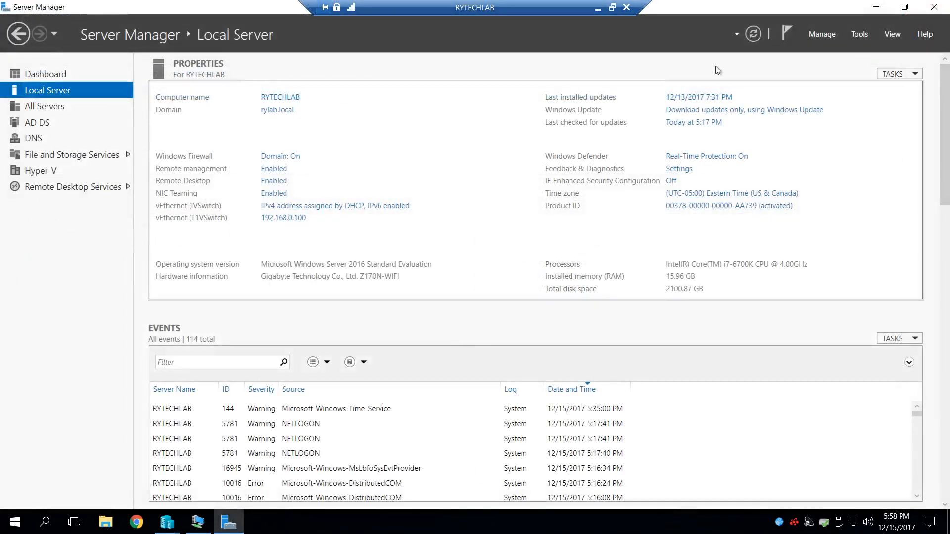
pyautogui.click(878, 10)
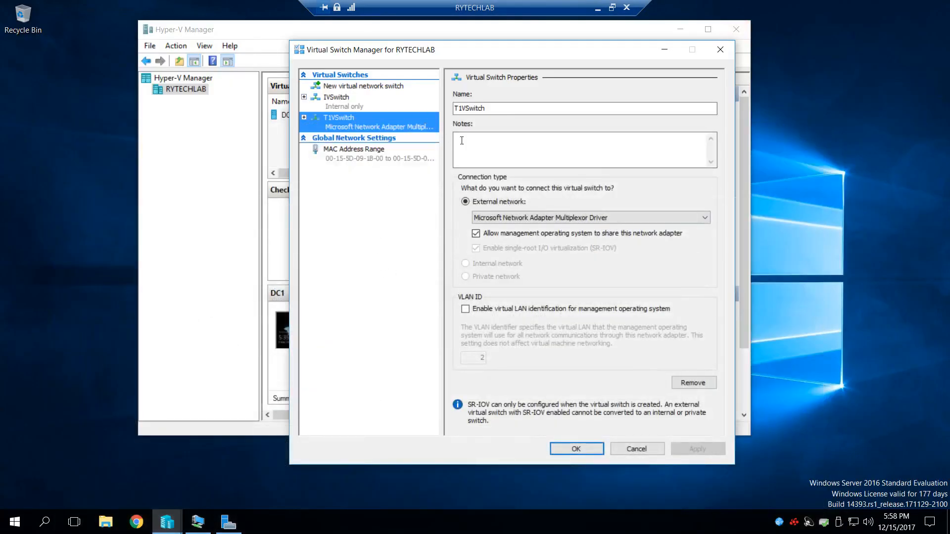
pyautogui.click(349, 106)
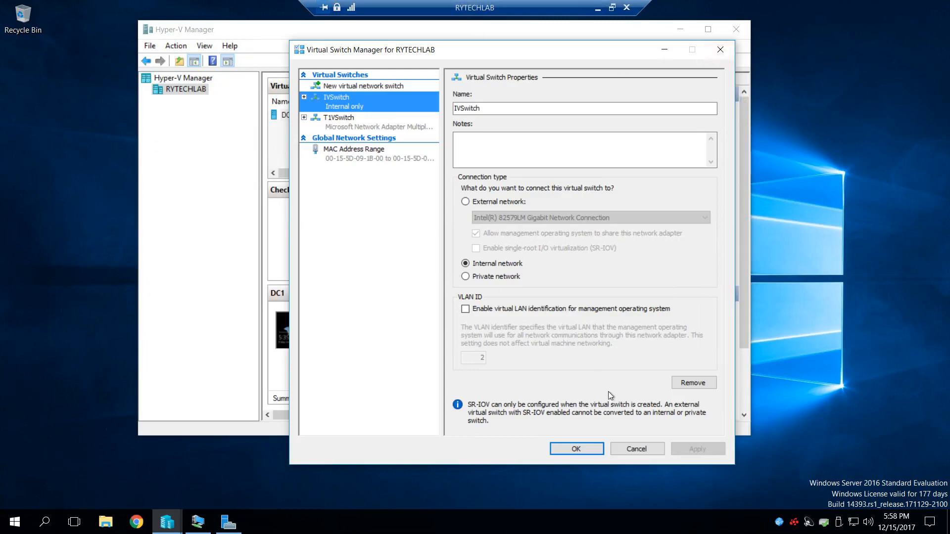
pyautogui.click(576, 448)
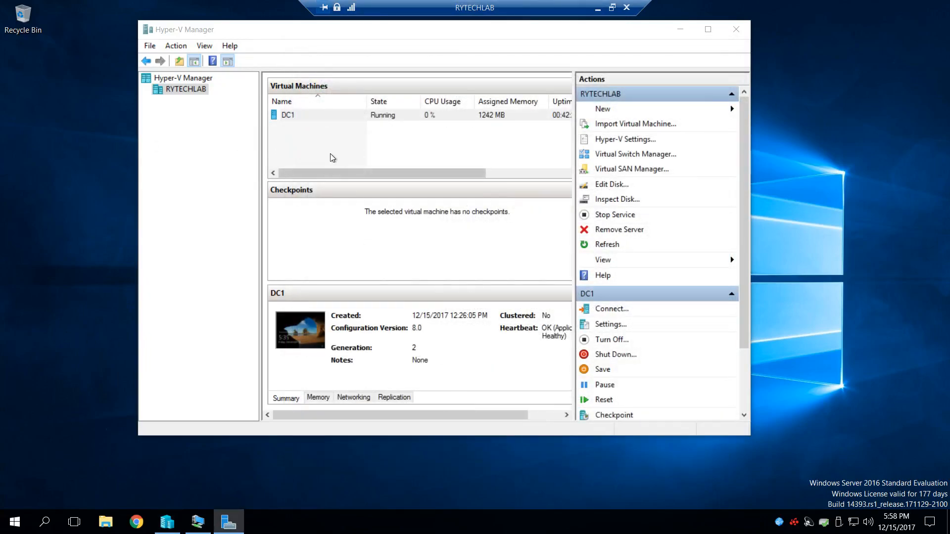
# - Bring up the DC1 virtual machine's connection window and view its Local Server properties in Server Manager
pyautogui.click(304, 117)
pyautogui.click(304, 118)
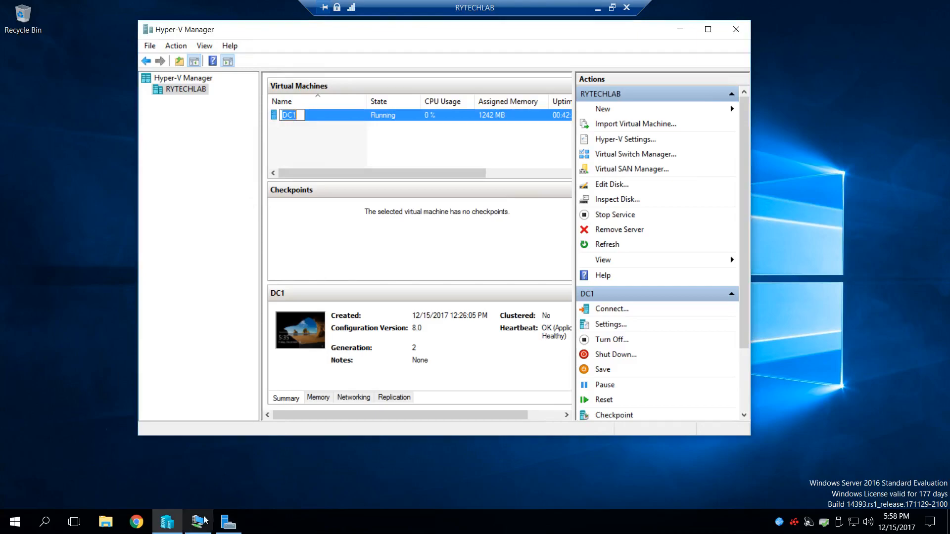
pyautogui.click(680, 29)
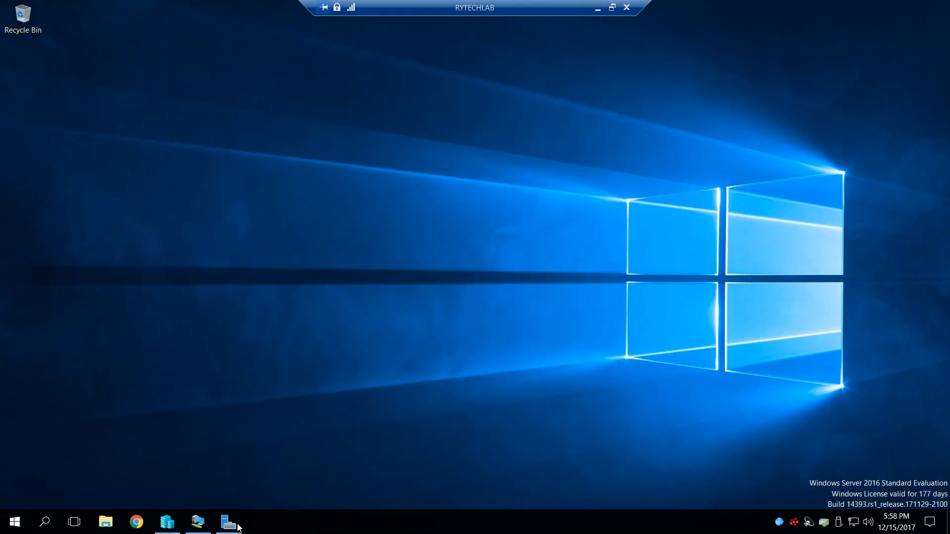
pyautogui.click(198, 522)
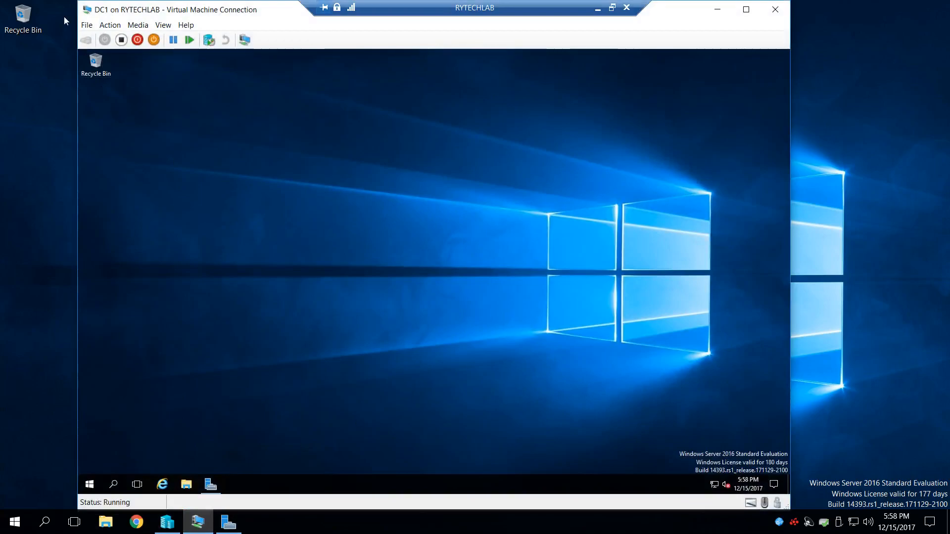
pyautogui.click(218, 487)
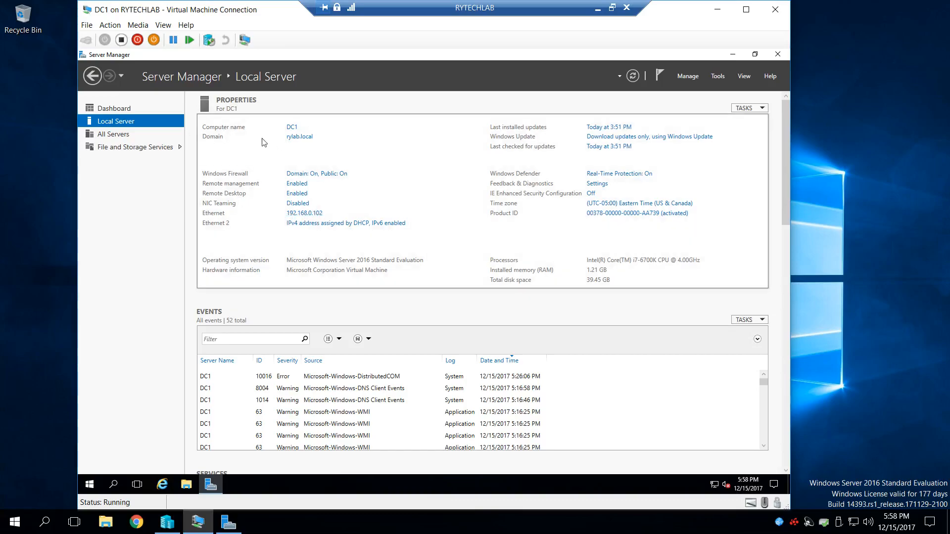
# - Browse the host's C: drive to VirtualMachines\DC1\DC1\Virtual Hard Disks, view the DC1.vhdx file, and close File Explorer
pyautogui.click(106, 527)
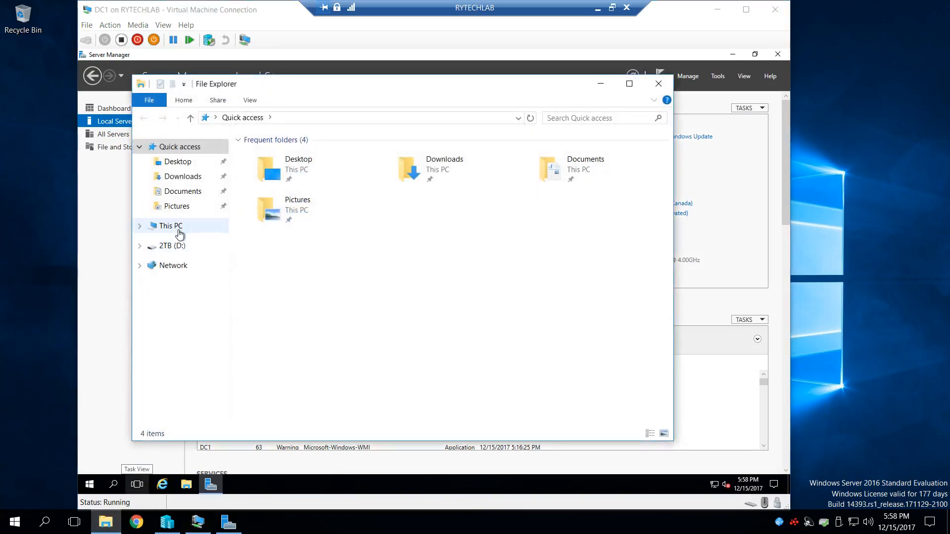
pyautogui.click(181, 227)
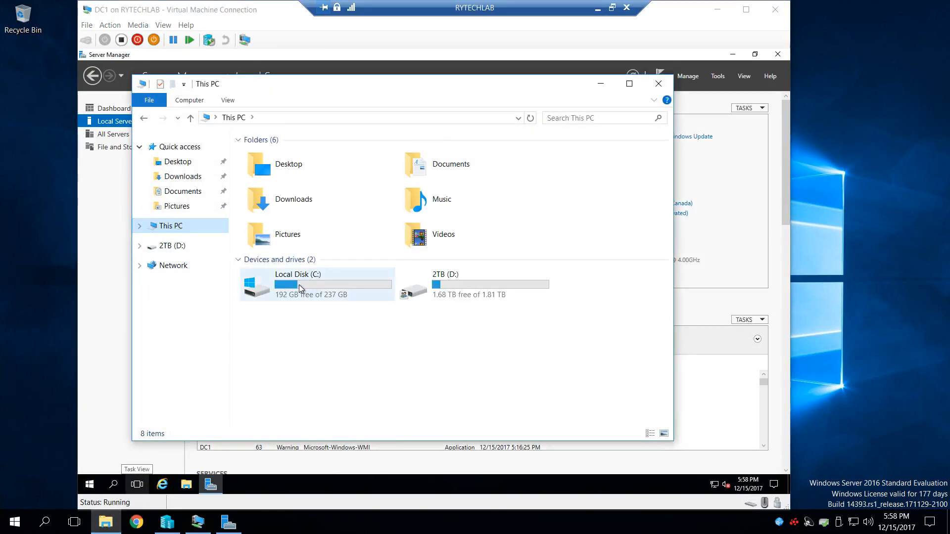
pyautogui.doubleClick(301, 289)
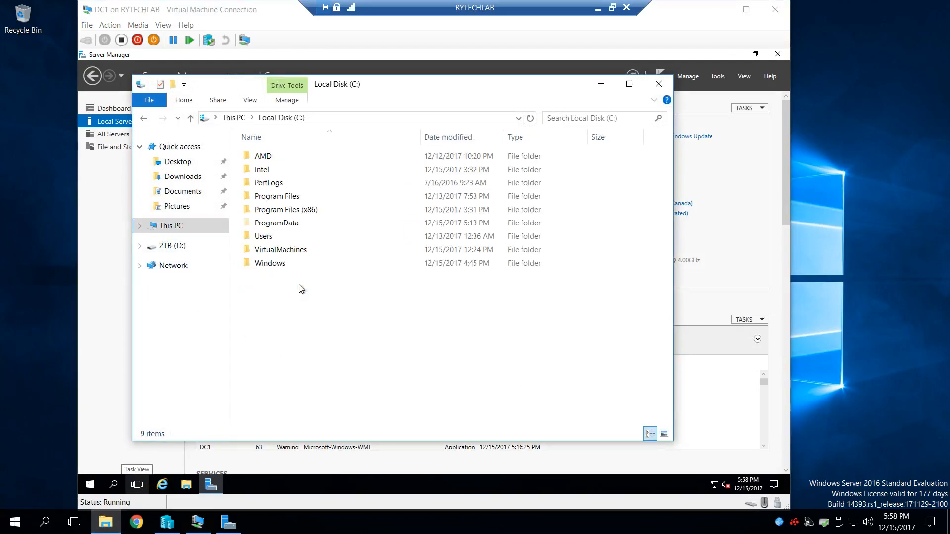
pyautogui.click(290, 252)
pyautogui.doubleClick(291, 252)
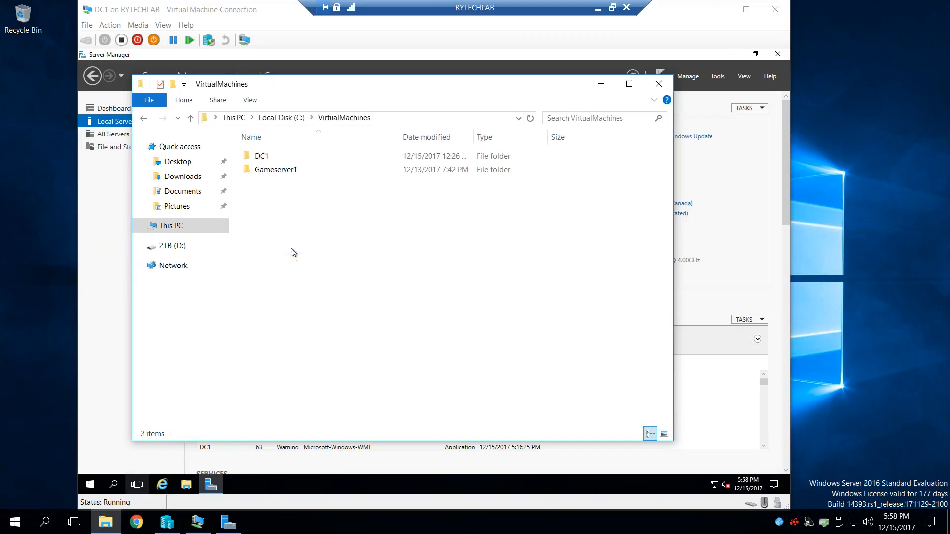
pyautogui.doubleClick(284, 154)
pyautogui.doubleClick(295, 158)
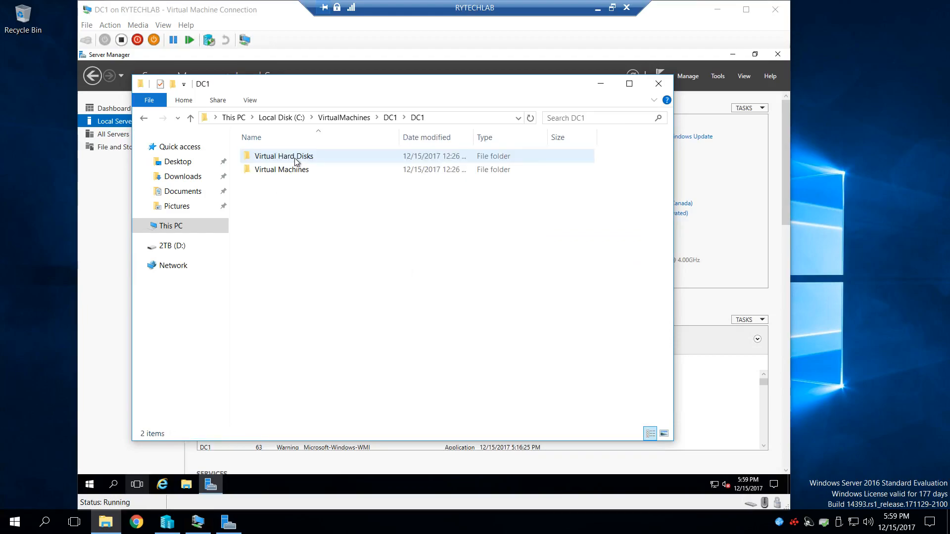
pyautogui.doubleClick(295, 157)
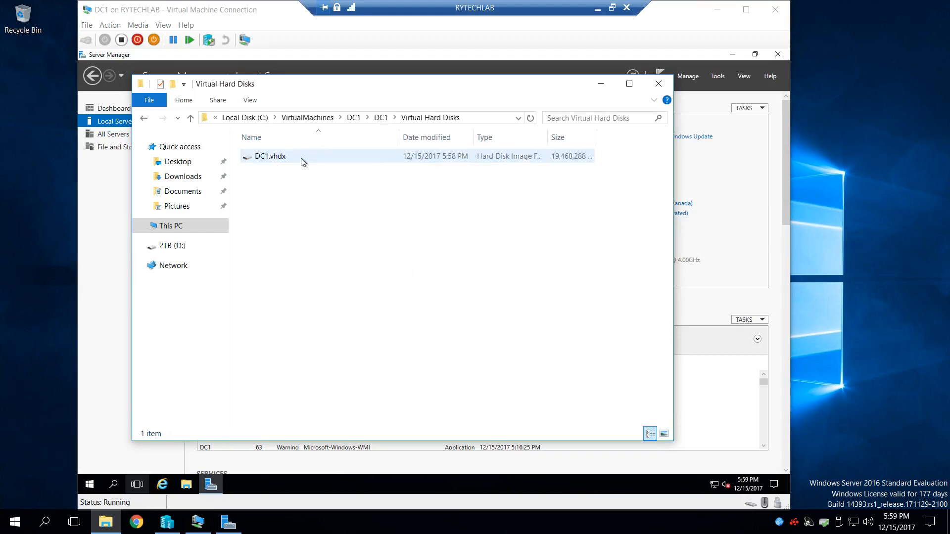
pyautogui.click(656, 85)
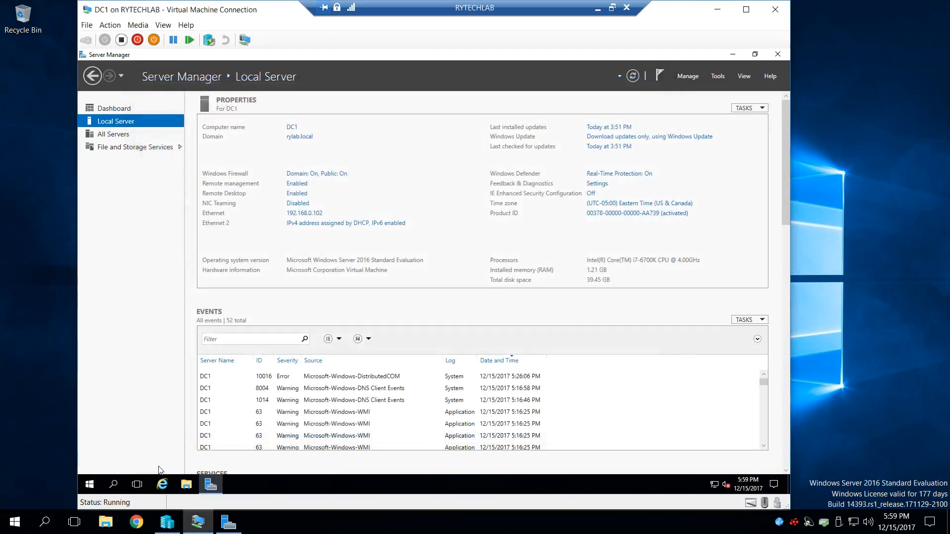
# - Check DC1's computer name and domain membership in the Computer Name/Domain Changes dialog, then cancel out without changes
pyautogui.click(89, 485)
pyautogui.click(586, 317)
pyautogui.click(307, 140)
pyautogui.click(312, 234)
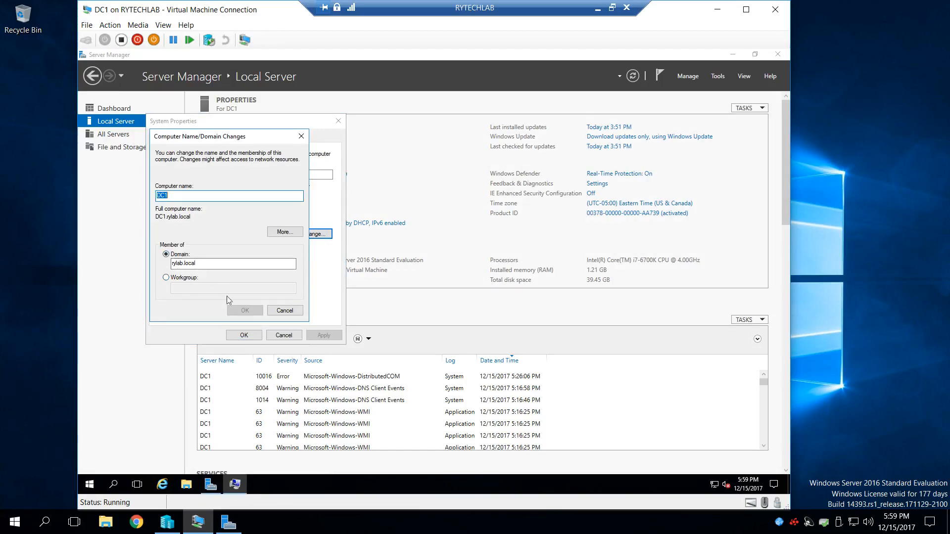
pyautogui.click(285, 311)
pyautogui.click(284, 335)
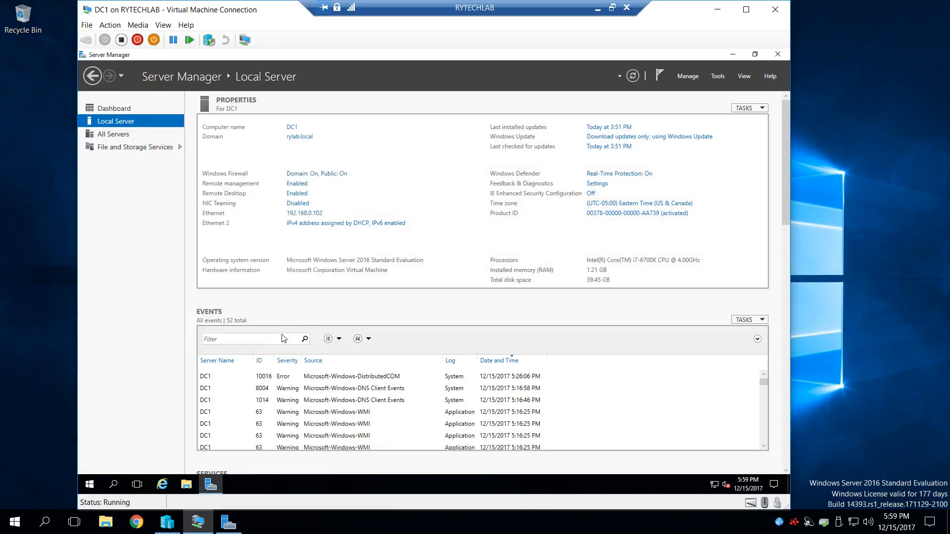
# - Inspect the IPv4 properties of DC1's Ethernet adapter and the DNS server list in its advanced TCP/IP settings
pyautogui.click(312, 216)
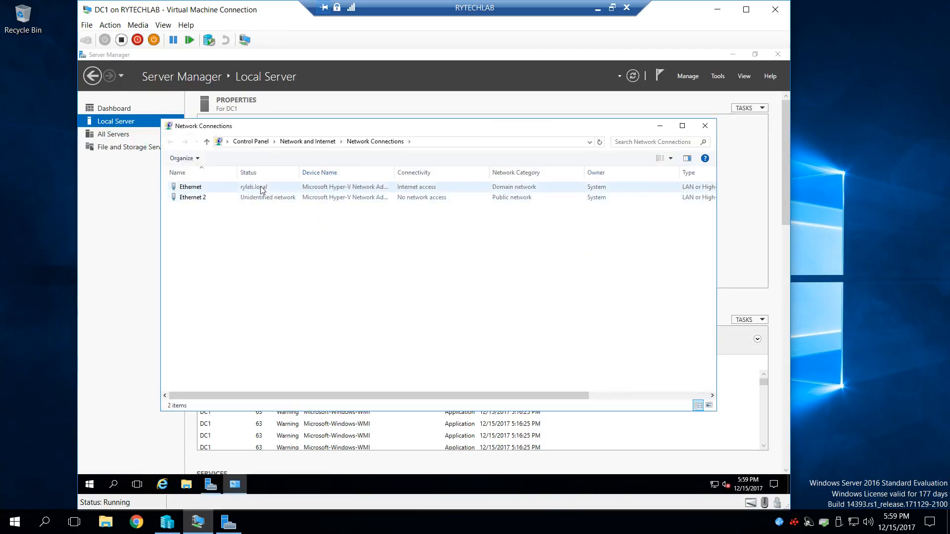
pyautogui.doubleClick(262, 190)
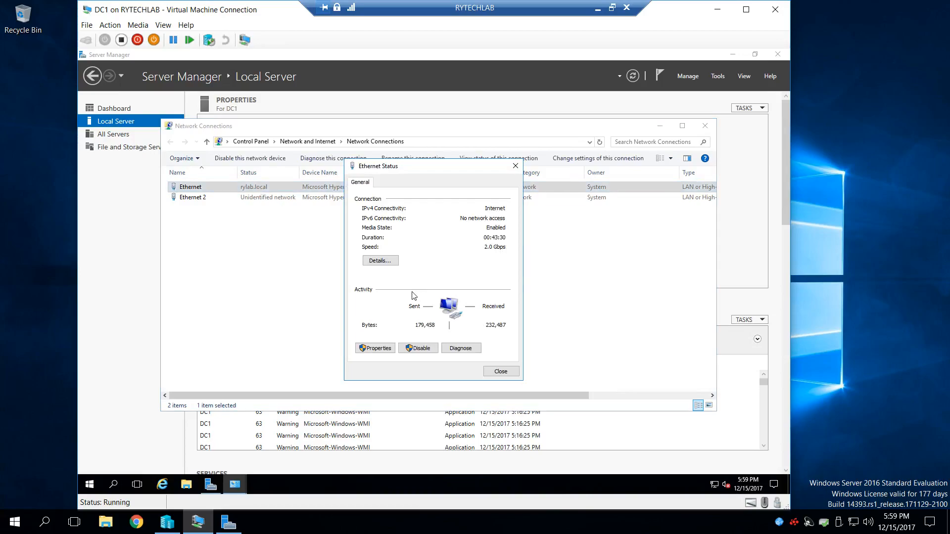
pyautogui.click(374, 349)
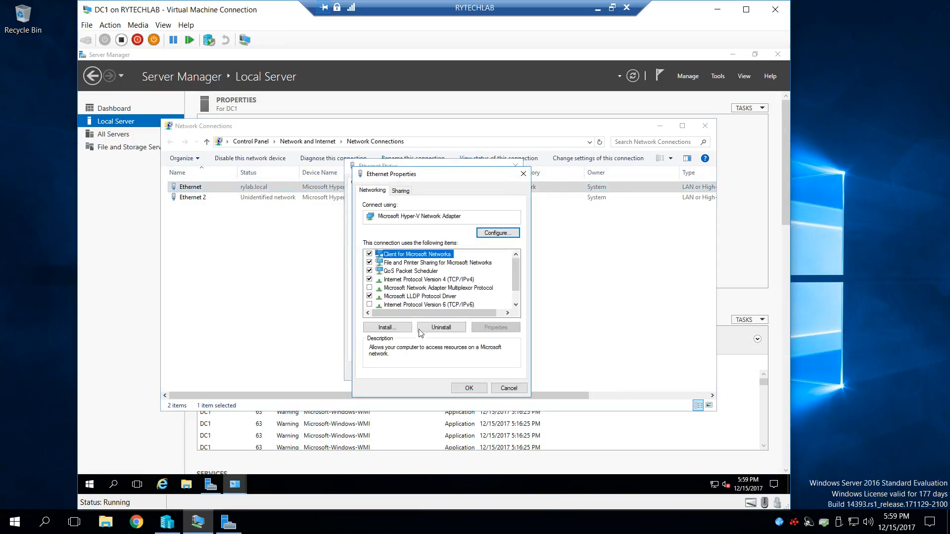
pyautogui.doubleClick(428, 280)
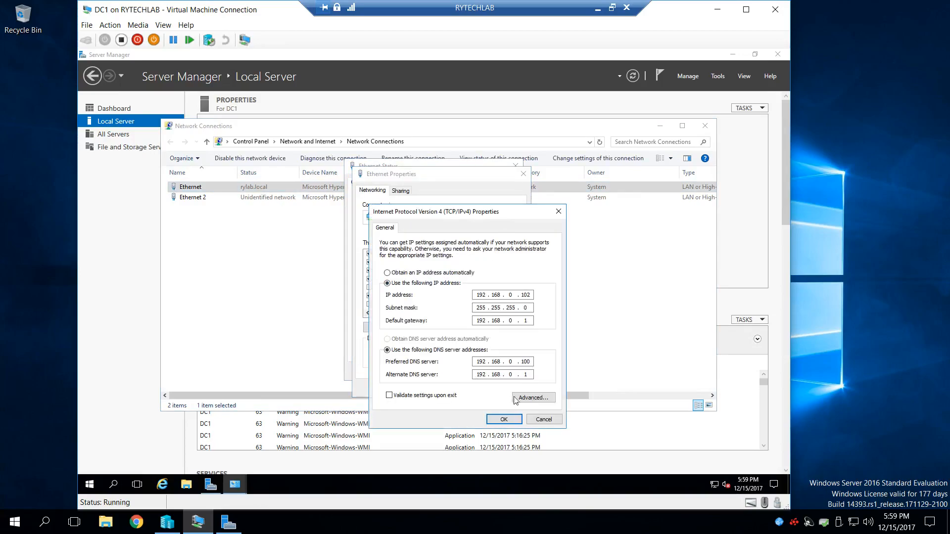
pyautogui.click(543, 399)
pyautogui.click(421, 236)
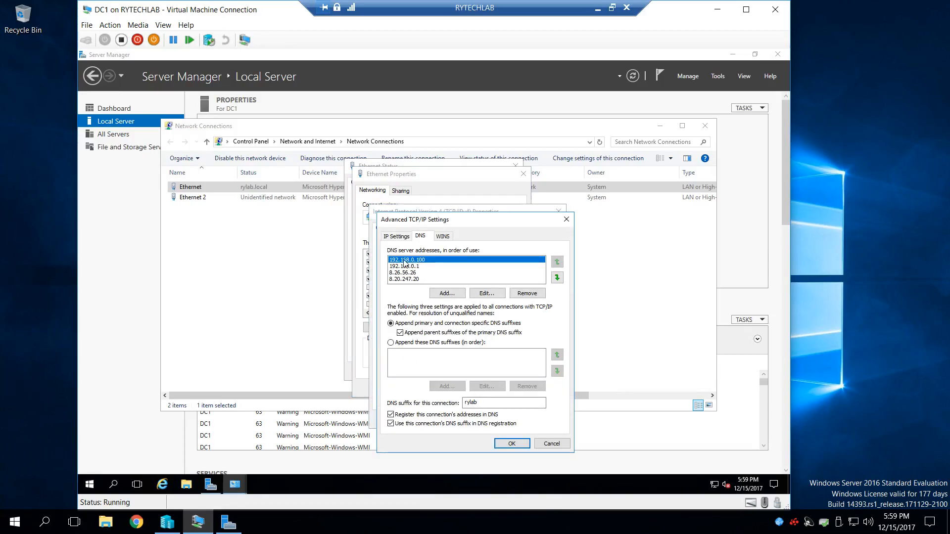
# - Check the RYTECHLAB host's IP address in its Local Server properties, then return to the DC1 virtual machine
pyautogui.click(173, 529)
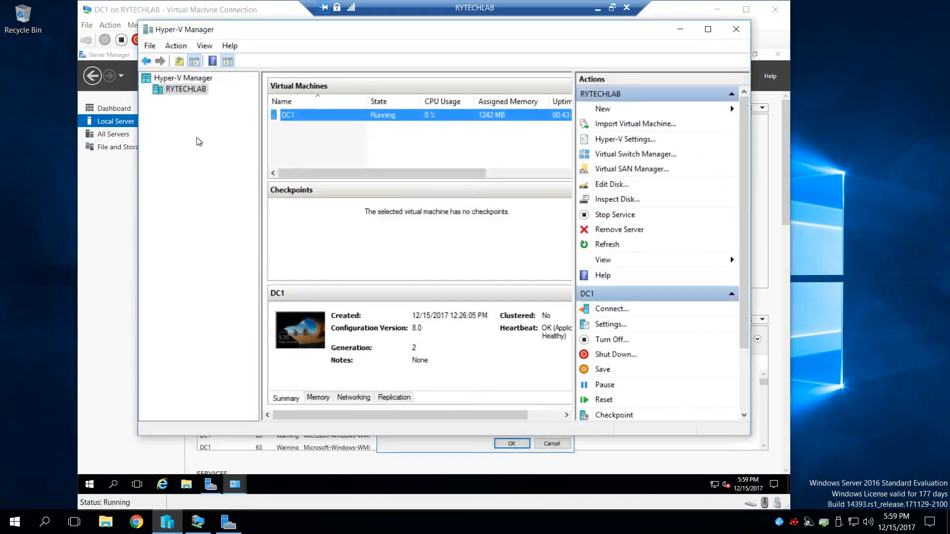
pyautogui.click(689, 35)
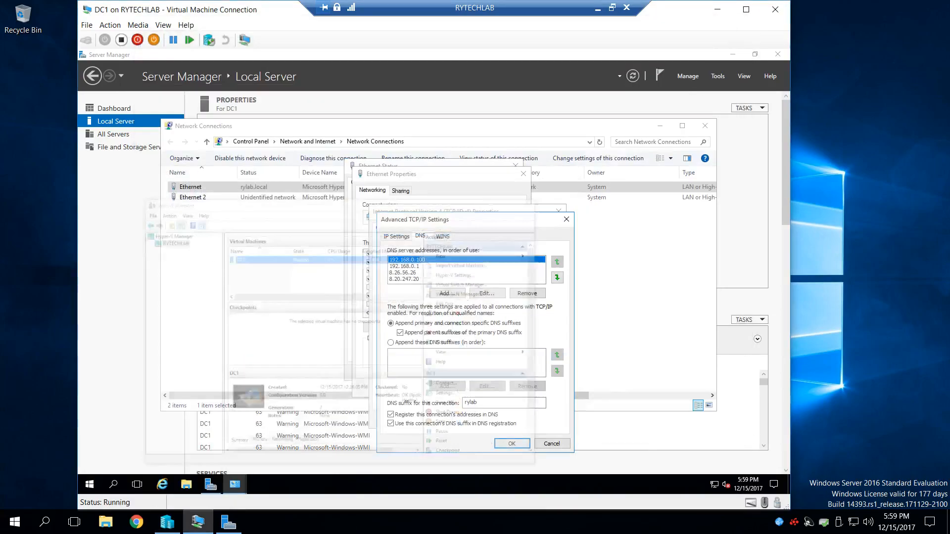
pyautogui.click(229, 525)
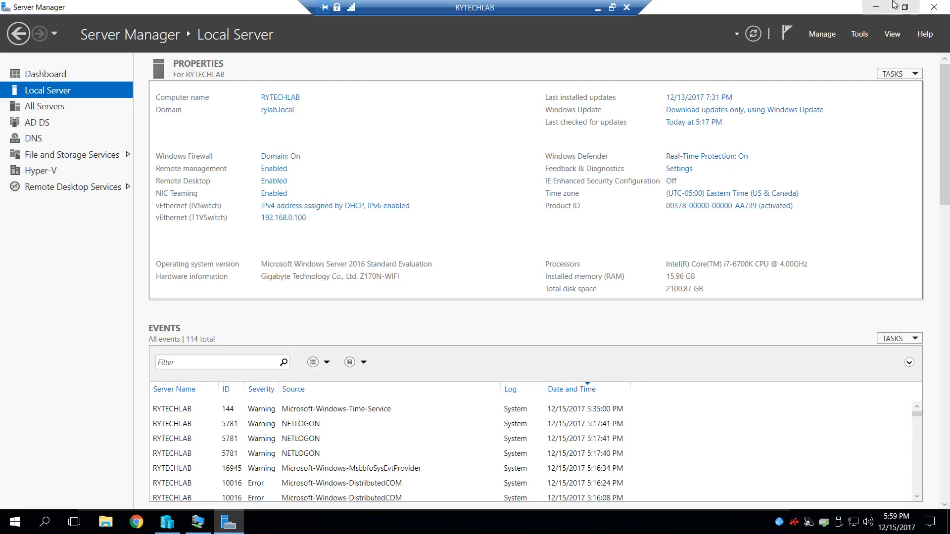
pyautogui.click(876, 7)
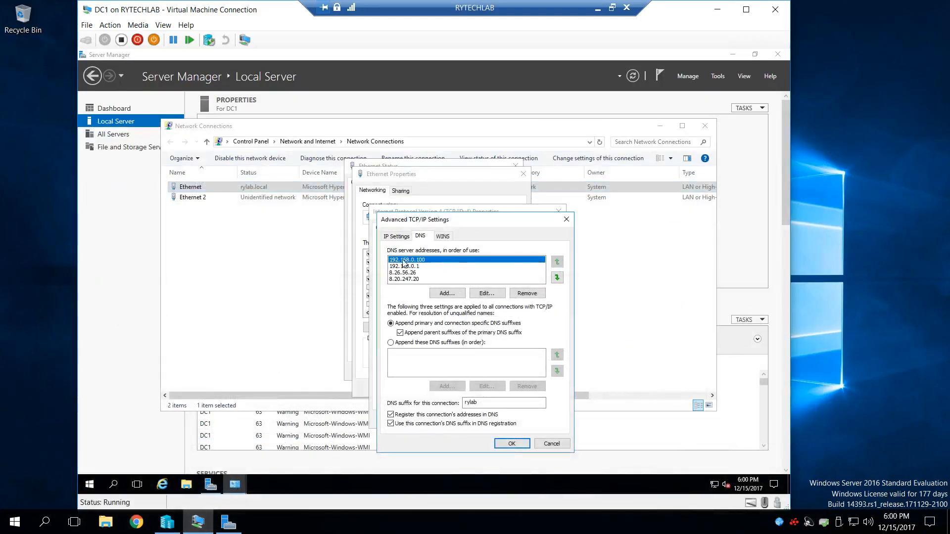
# - Cancel out of DC1's TCP/IP and Ethernet dialogs without changes and close Network Connections
pyautogui.click(552, 443)
pyautogui.click(552, 420)
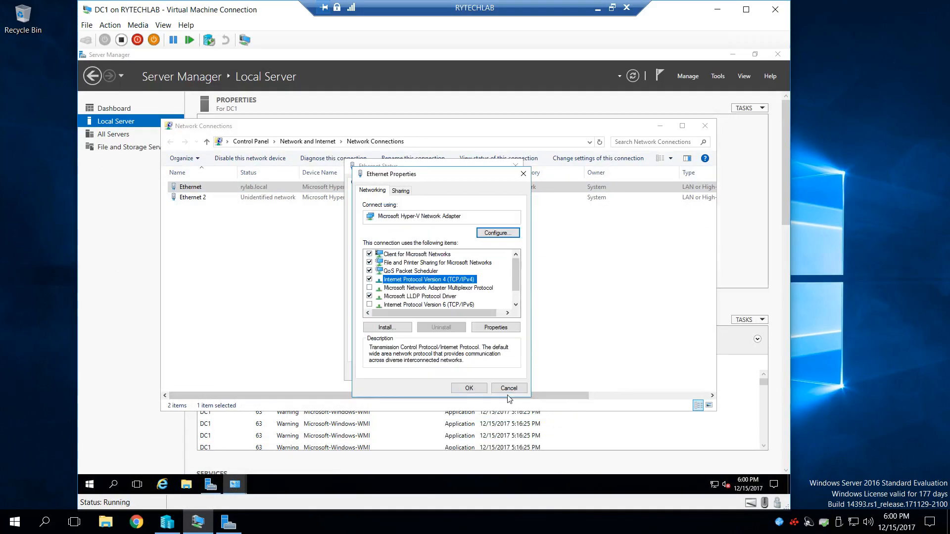
pyautogui.press('Escape')
pyautogui.click(513, 371)
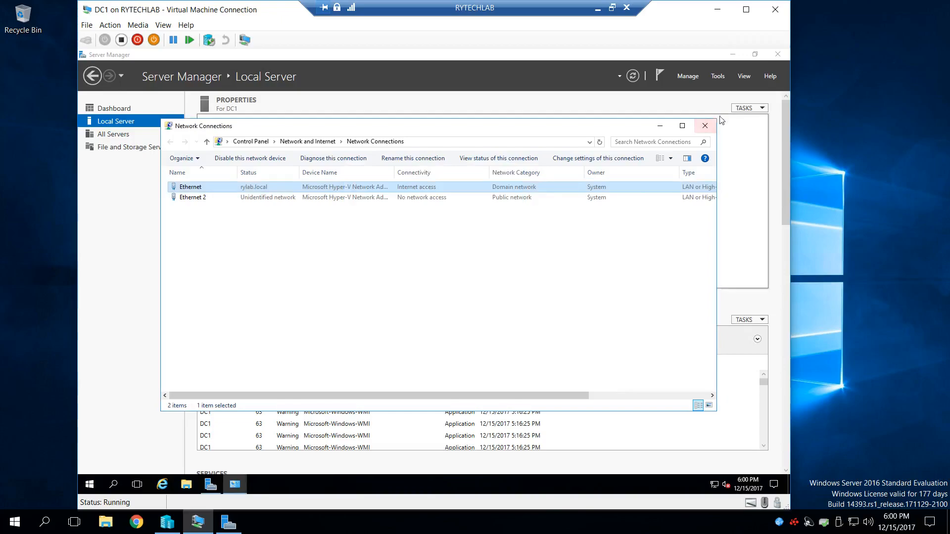
pyautogui.click(705, 125)
# - Test DC1's internet access by loading google.ca in Internet Explorer, then close the browser
pyautogui.click(162, 484)
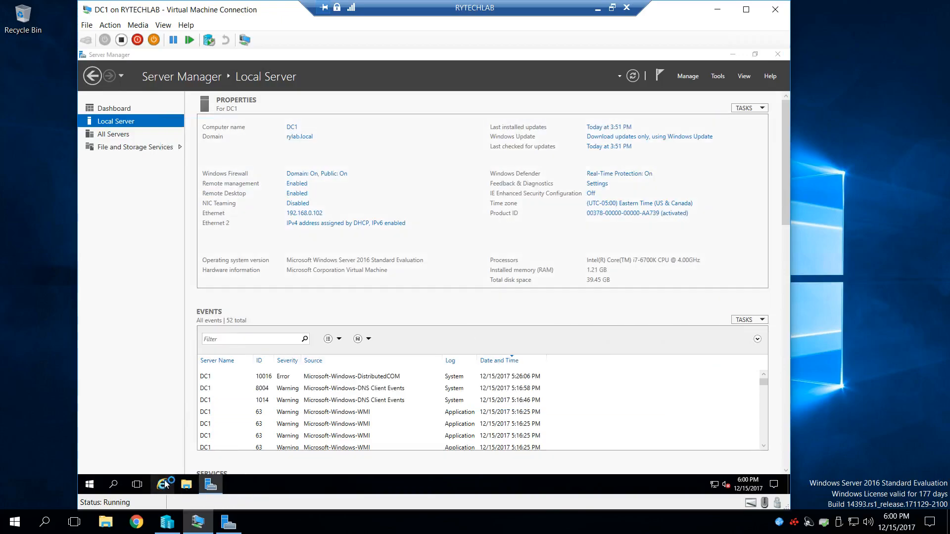
pyautogui.click(189, 86)
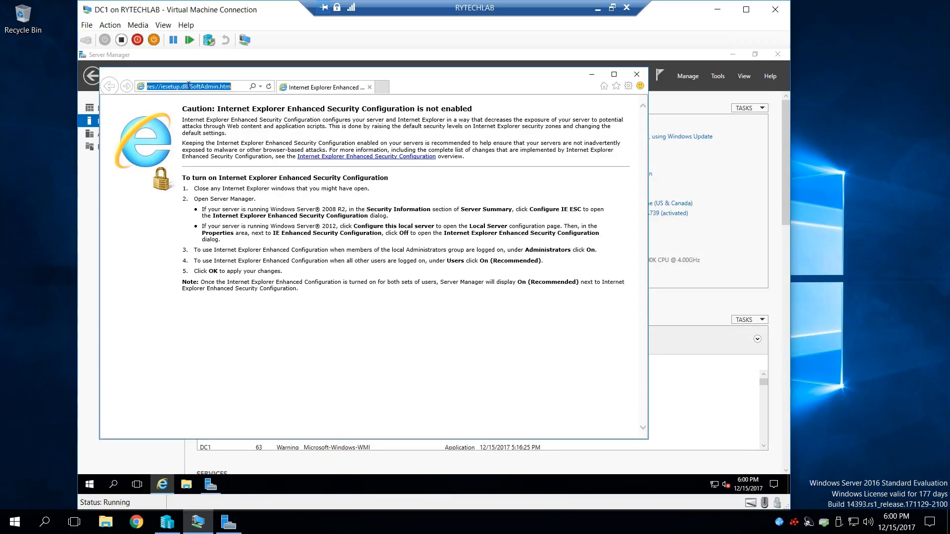
pyautogui.write('goog')
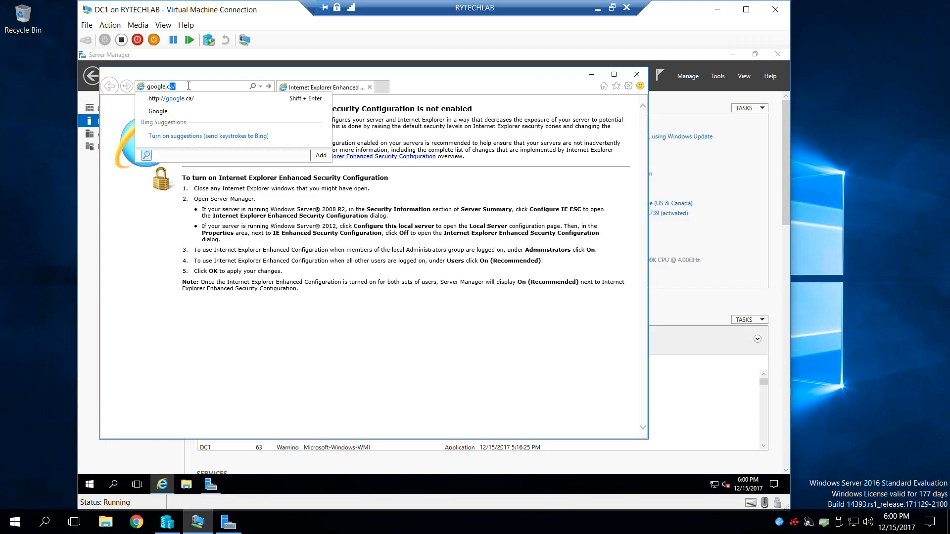
pyautogui.write('le.ca')
pyautogui.press('Return')
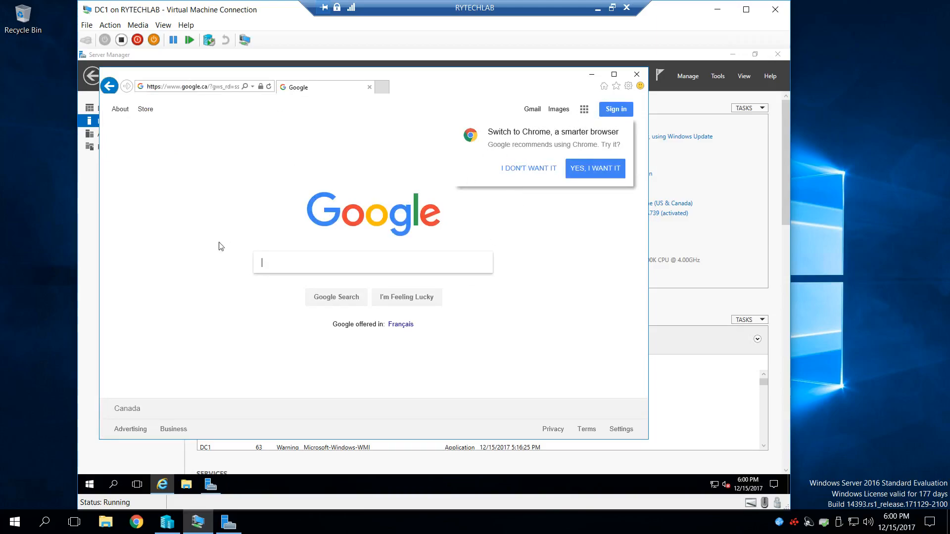
pyautogui.click(637, 74)
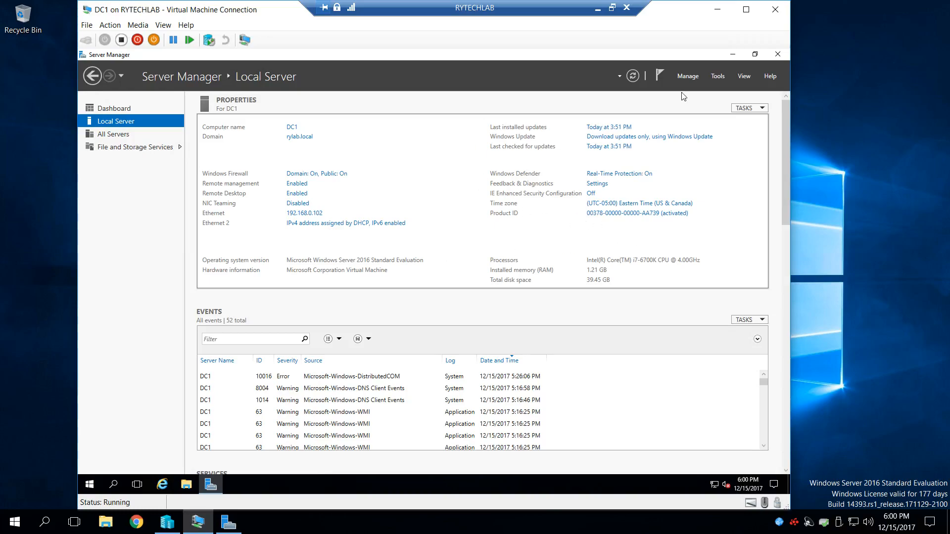
# - Switch to Acrobat Reader to view the Adding Secondary Domain Controller slide, then return to the RYTECHLAB remote session
pyautogui.click(597, 9)
pyautogui.click(290, 521)
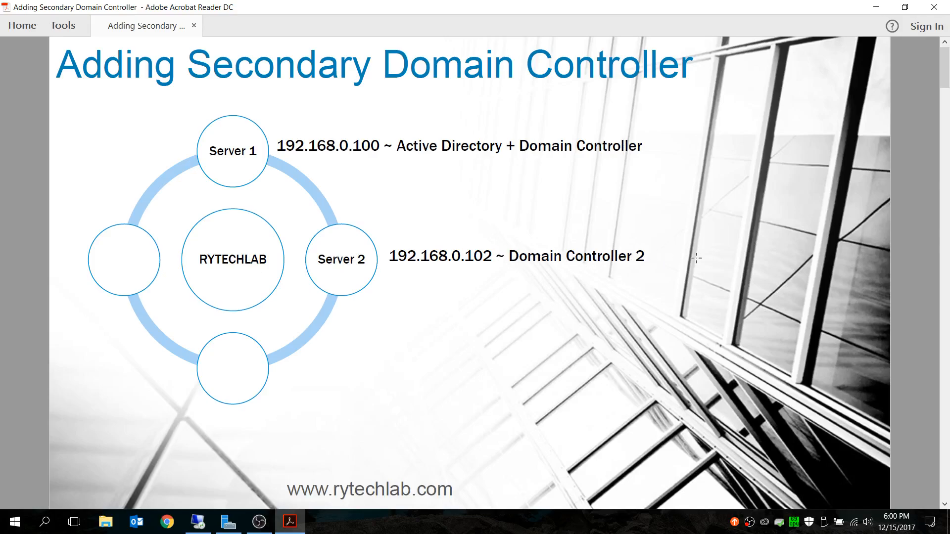
pyautogui.click(876, 7)
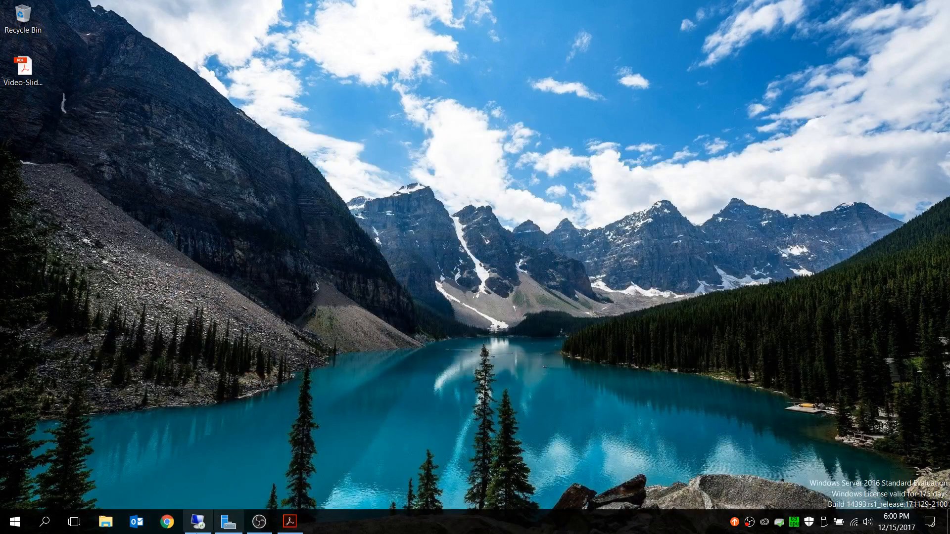
pyautogui.click(197, 522)
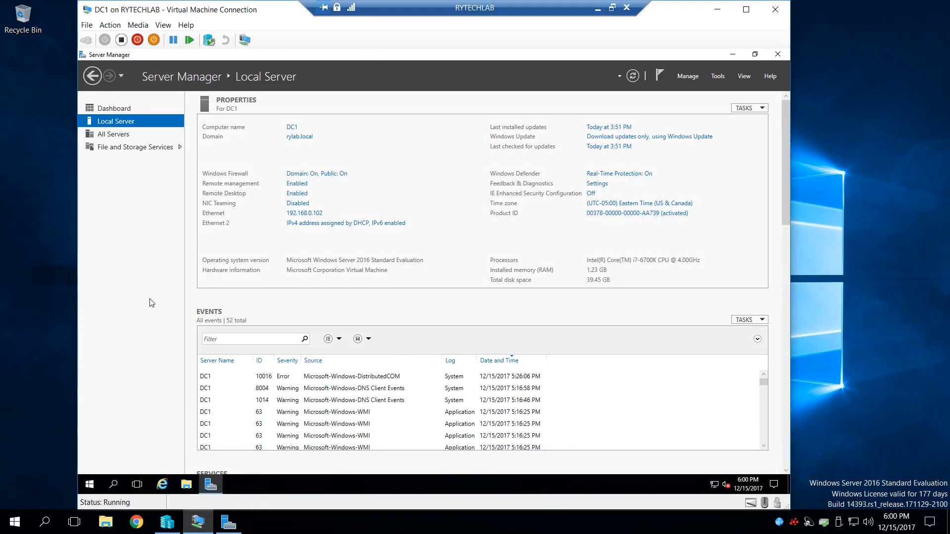
# - Start the Add Roles and Features Wizard on DC1 with a role-based installation and DC1.rylab.local as the destination server
pyautogui.click(687, 76)
pyautogui.click(709, 90)
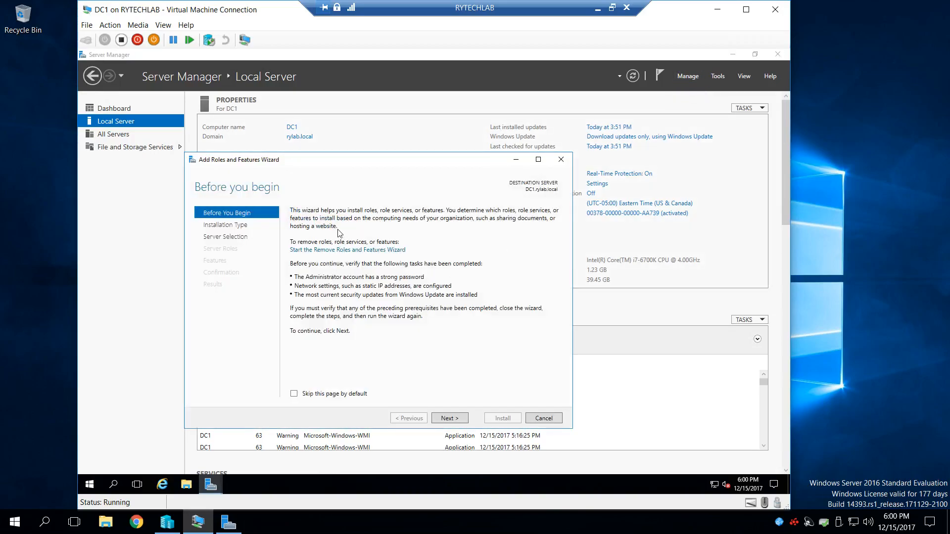
pyautogui.click(449, 418)
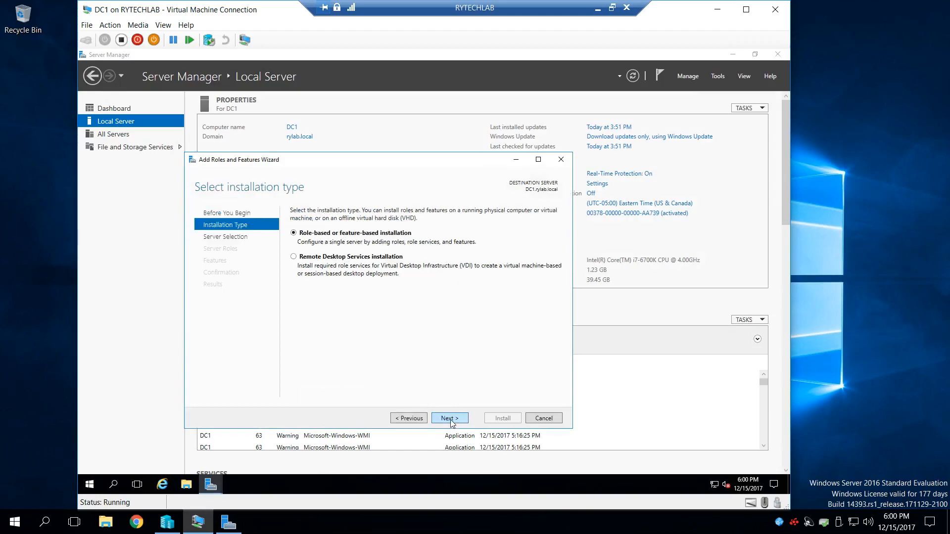
pyautogui.click(449, 419)
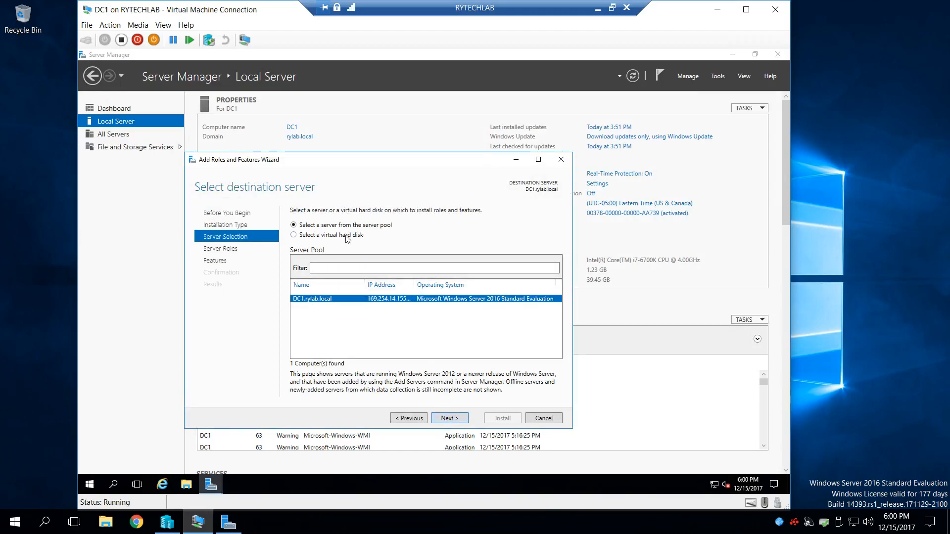
pyautogui.click(458, 419)
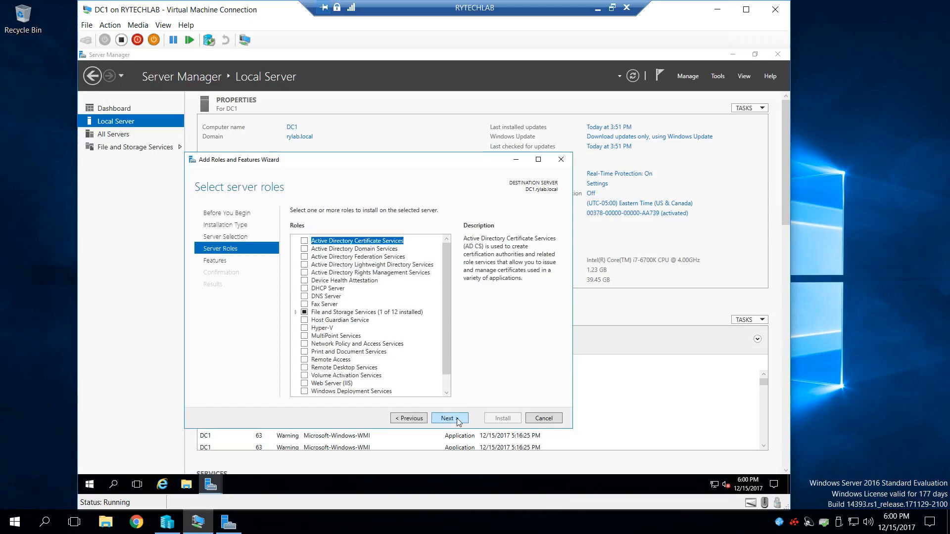
# - Select the Active Directory Domain Services role with its required features and advance to the wizard's AD DS page
pyautogui.click(304, 250)
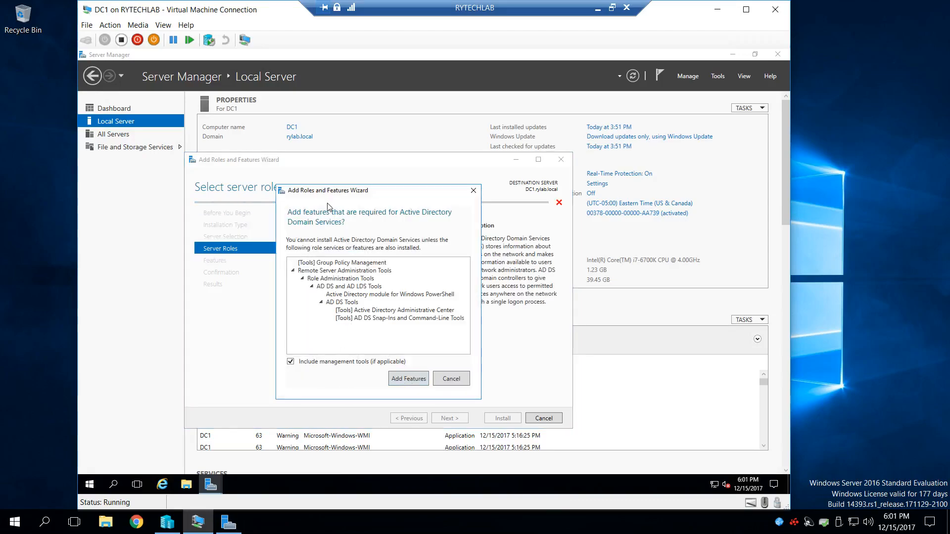
pyautogui.click(407, 380)
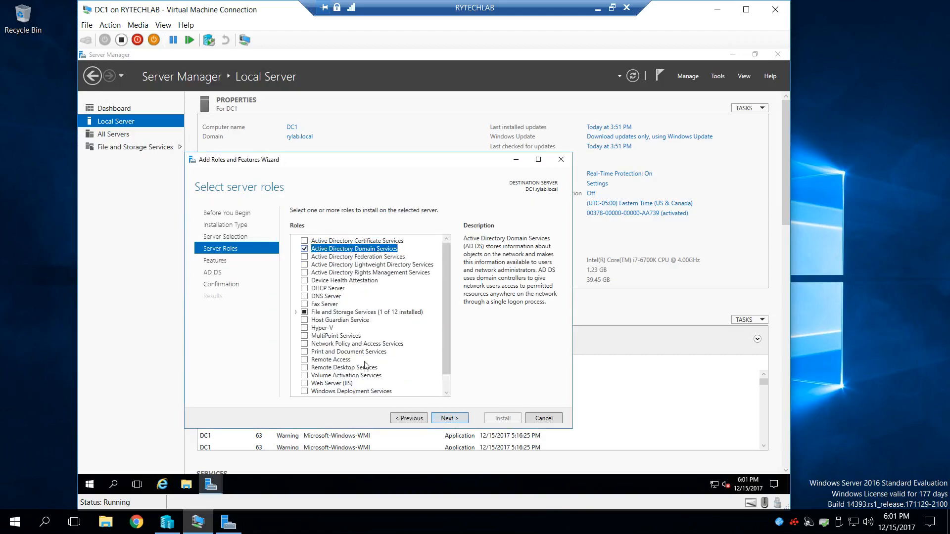
pyautogui.click(449, 419)
pyautogui.click(449, 418)
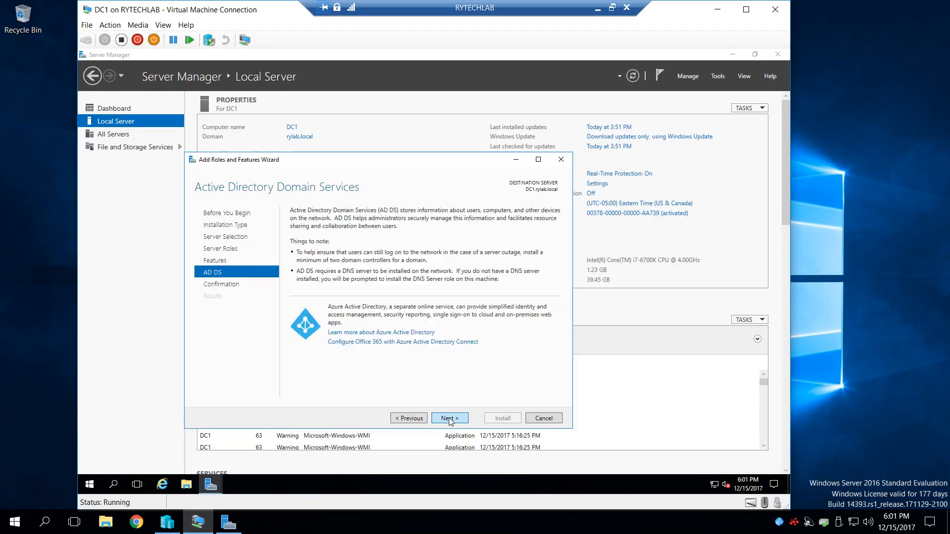
# - Install the Active Directory Domain Services role on DC1 from the wizard's confirmation page
pyautogui.click(449, 419)
pyautogui.click(502, 420)
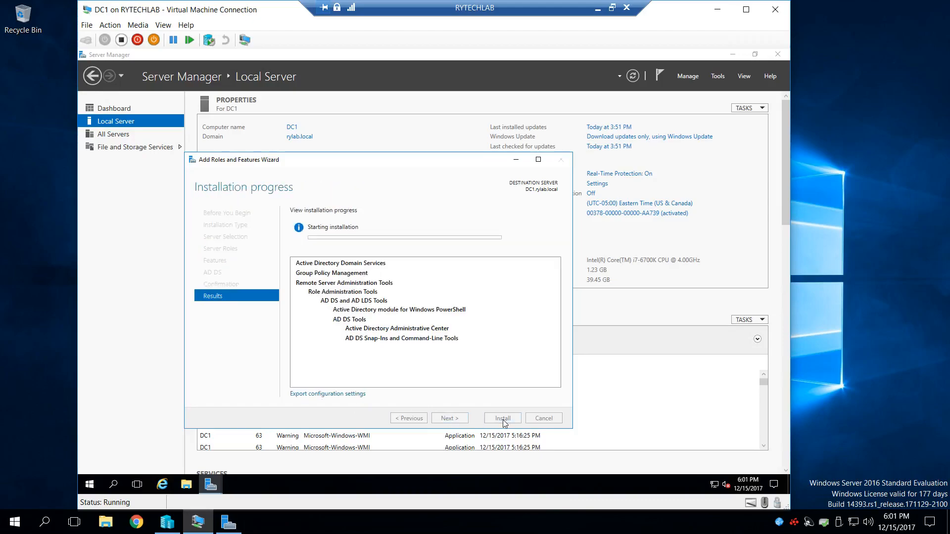
pyautogui.moveTo(351, 159); pyautogui.dragTo(369, 122)
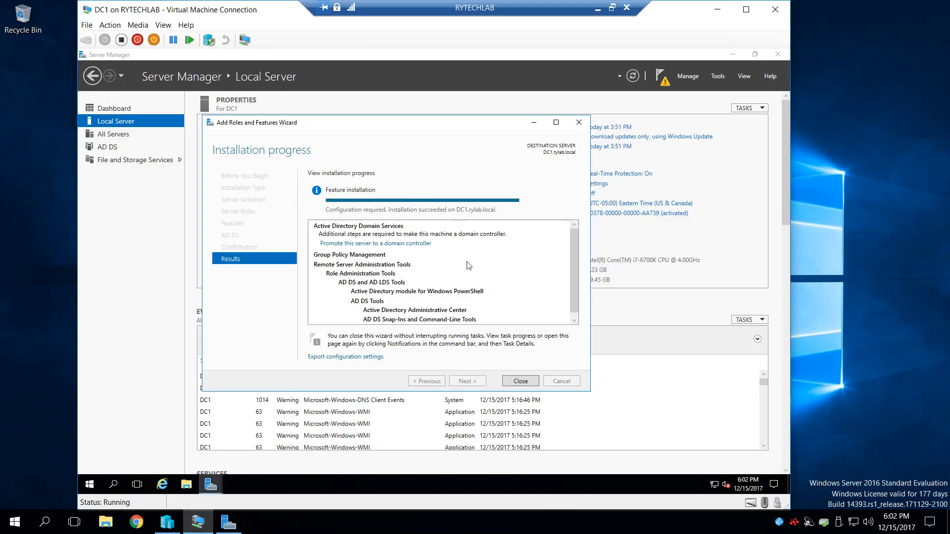
# - Promote DC1 to a domain controller in the existing rylab.local domain, supplying the domain Administrator user name and account password as deployment credentials
pyautogui.click(414, 244)
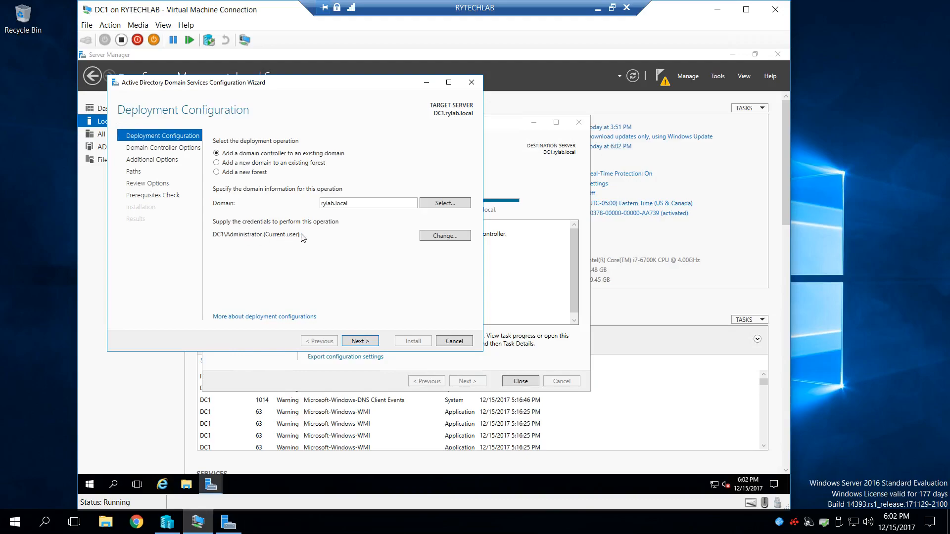
pyautogui.click(445, 236)
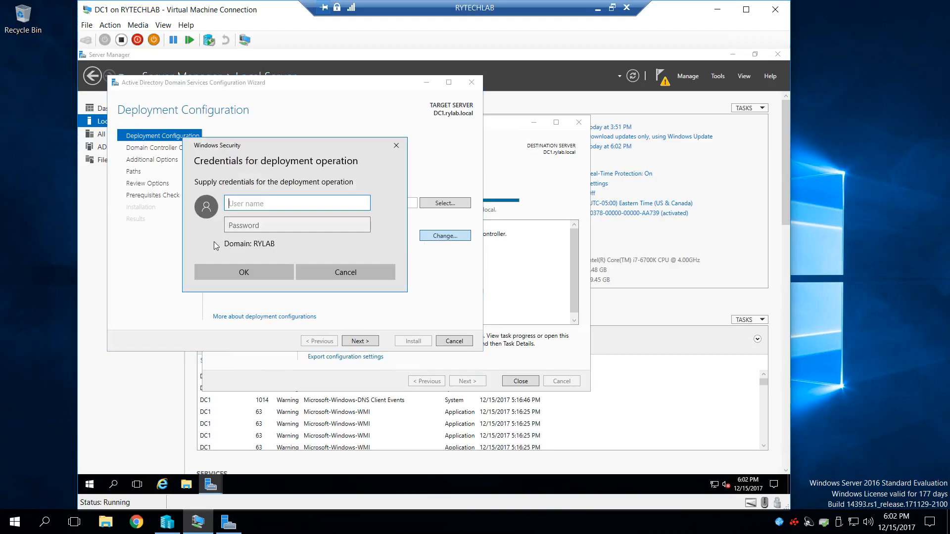
pyautogui.write('Adminis')
pyautogui.write('tor')
pyautogui.press('BackSpace')
pyautogui.press('BackSpace')
pyautogui.press('BackSpace')
pyautogui.press('BackSpace')
pyautogui.press('BackSpace')
pyautogui.press('BackSpace')
pyautogui.press('BackSpace')
pyautogui.press('BackSpace')
pyautogui.press('BackSpace')
pyautogui.press('BackSpace')
pyautogui.write('Administrator')
pyautogui.click(249, 231)
pyautogui.write('P')
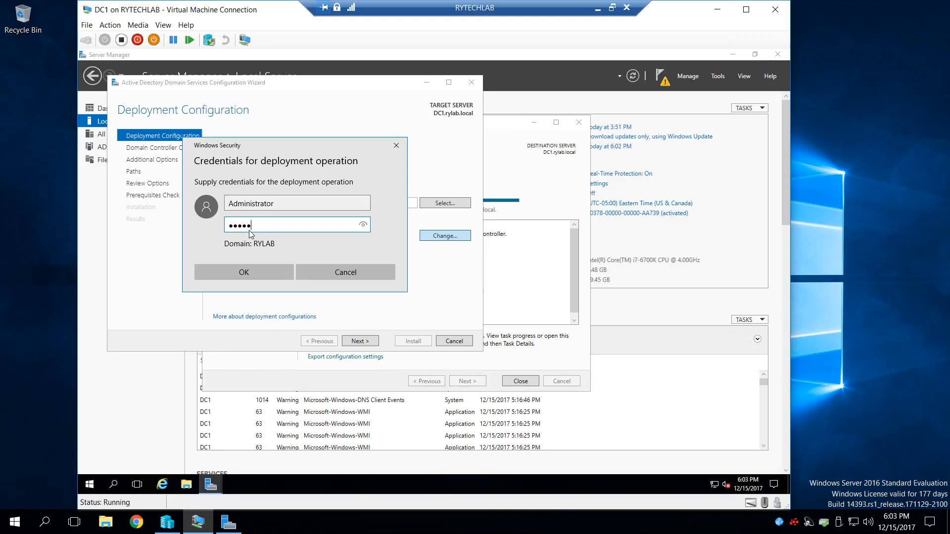
pyautogui.write('*******')
pyautogui.click(264, 271)
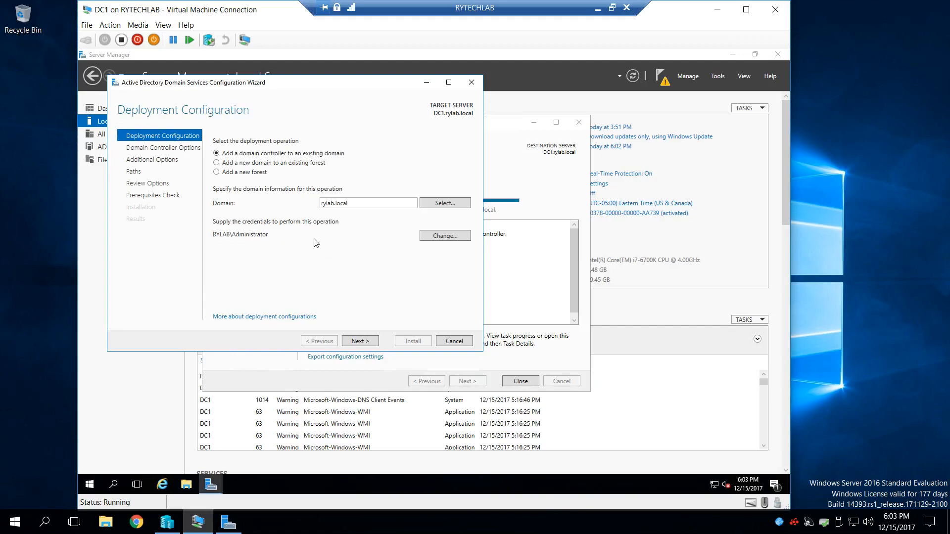
pyautogui.click(355, 341)
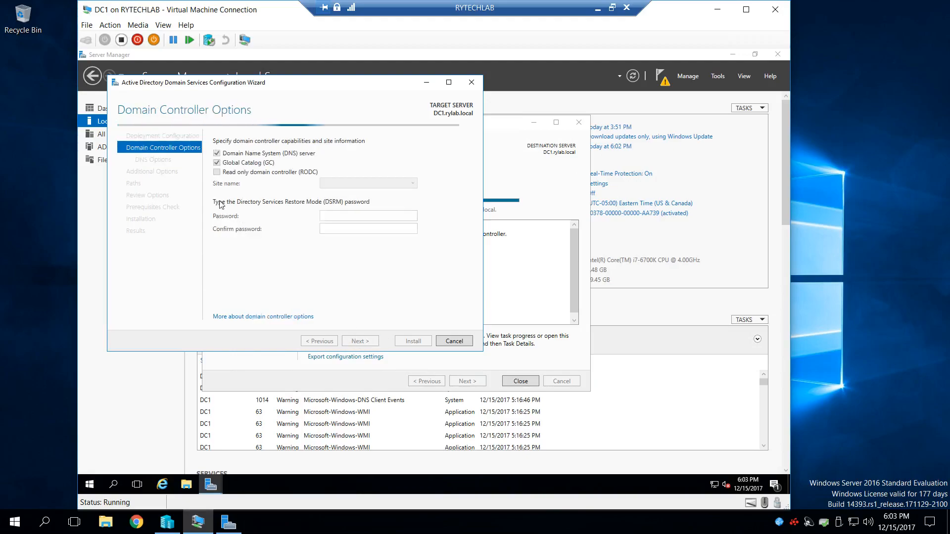
# - Try to set and confirm a Directory Services Restore Mode password with Default-First-Site-Name as the site
pyautogui.click(368, 185)
pyautogui.click(368, 185)
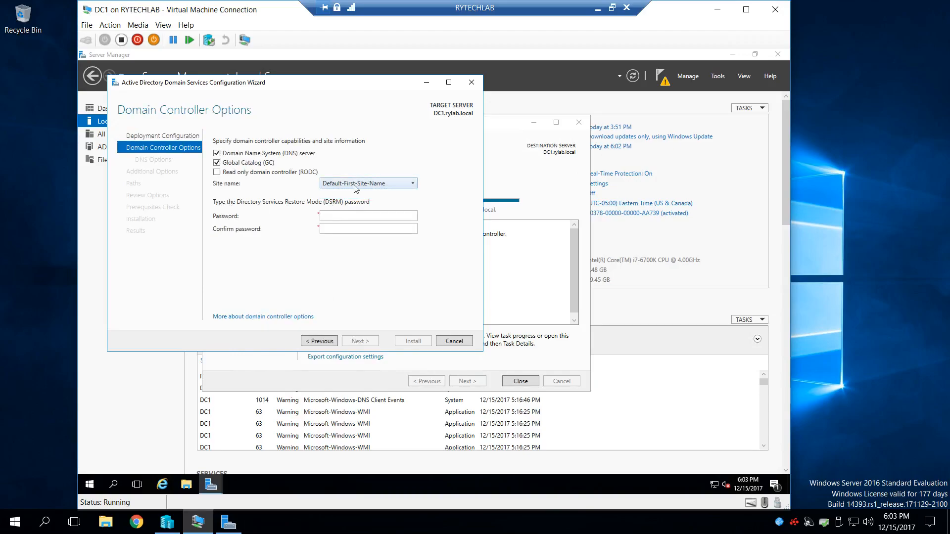
pyautogui.click(346, 218)
pyautogui.write('••••••••••••••••')
pyautogui.press('Tab')
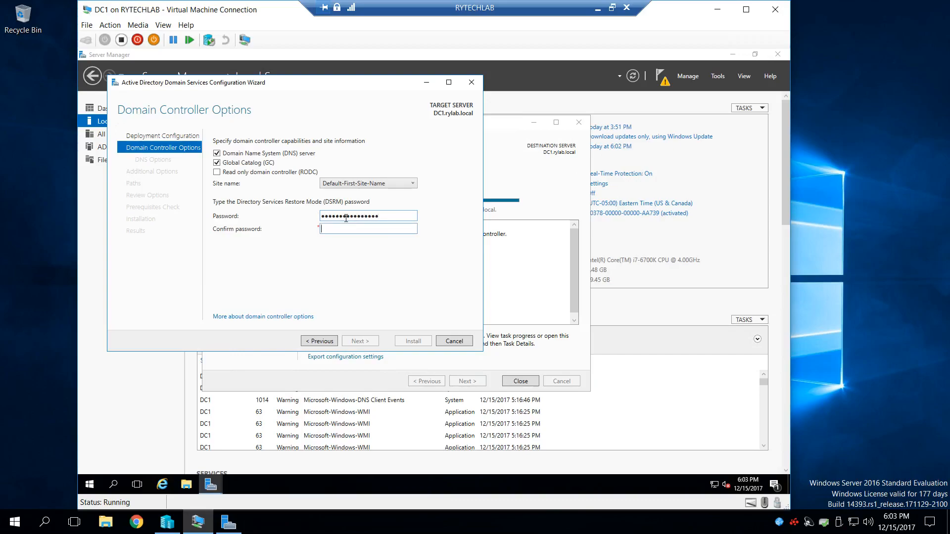
pyautogui.write('••••••••••••••••')
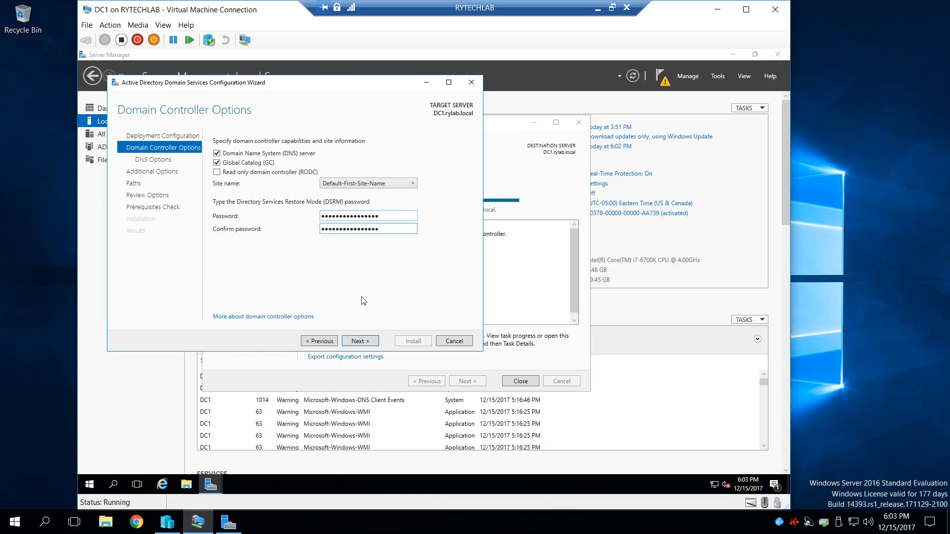
pyautogui.click(359, 343)
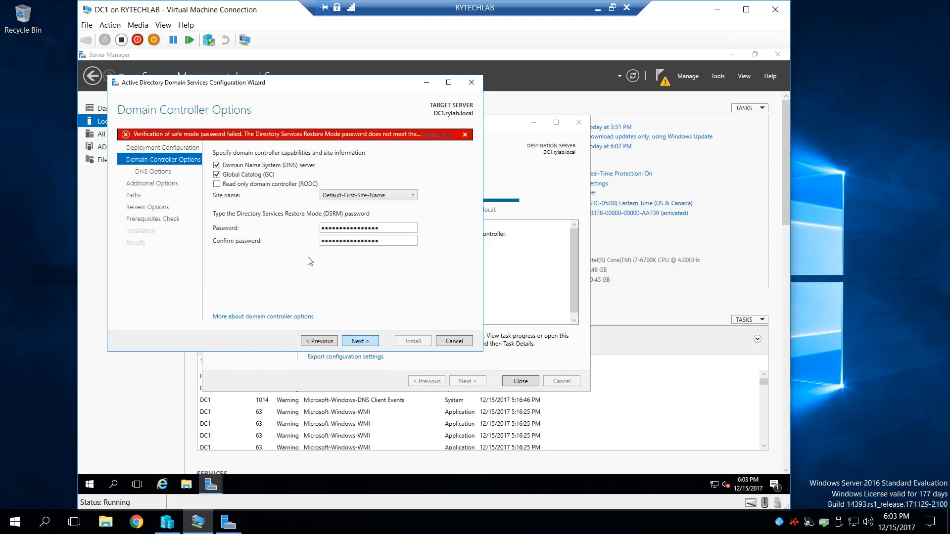
# - Try to submit a different Directory Services Restore Mode password and matching confirmation
pyautogui.click(391, 229)
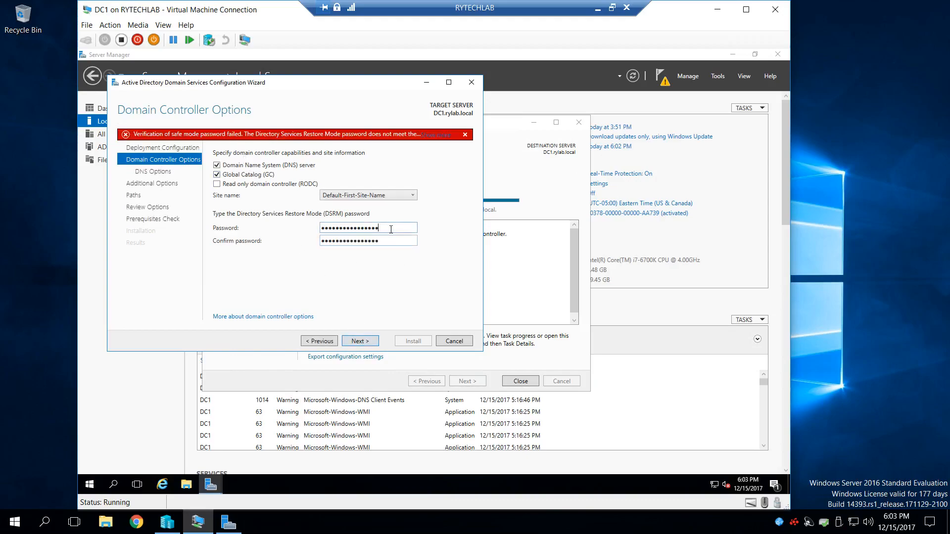
pyautogui.press('BackSpace')
pyautogui.press('BackSpace')
pyautogui.press('BackSpace')
pyautogui.press('BackSpace')
pyautogui.press('BackSpace')
pyautogui.press('BackSpace')
pyautogui.press('BackSpace')
pyautogui.press('BackSpace')
pyautogui.press('BackSpace')
pyautogui.press('BackSpace')
pyautogui.press('BackSpace')
pyautogui.press('BackSpace')
pyautogui.press('BackSpace')
pyautogui.press('BackSpace')
pyautogui.press('BackSpace')
pyautogui.press('BackSpace')
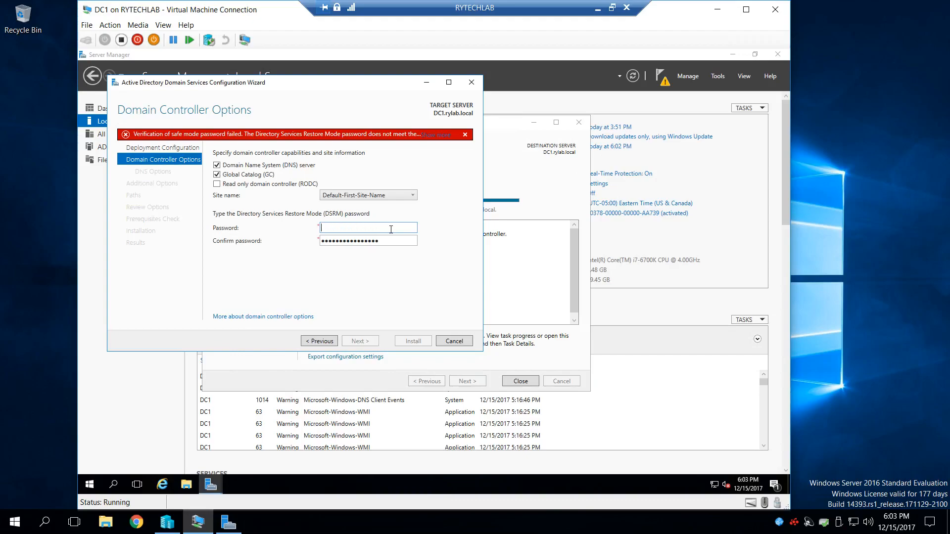
pyautogui.write('•••••••••••')
pyautogui.press('Tab')
pyautogui.press('BackSpace')
pyautogui.press('BackSpace')
pyautogui.press('BackSpace')
pyautogui.press('BackSpace')
pyautogui.press('BackSpace')
pyautogui.press('BackSpace')
pyautogui.press('BackSpace')
pyautogui.press('BackSpace')
pyautogui.press('BackSpace')
pyautogui.press('BackSpace')
pyautogui.press('BackSpace')
pyautogui.press('BackSpace')
pyautogui.press('BackSpace')
pyautogui.press('BackSpace')
pyautogui.press('BackSpace')
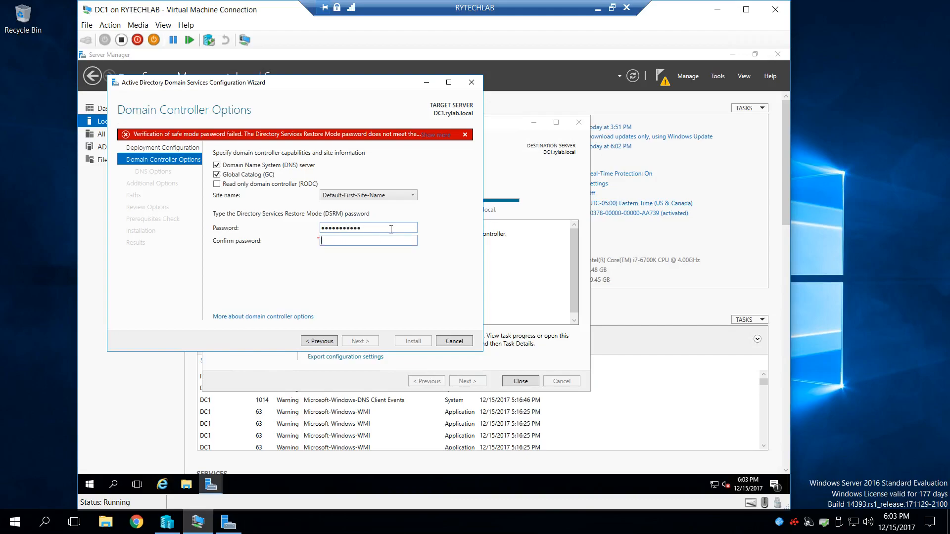
pyautogui.write('•••••••••••')
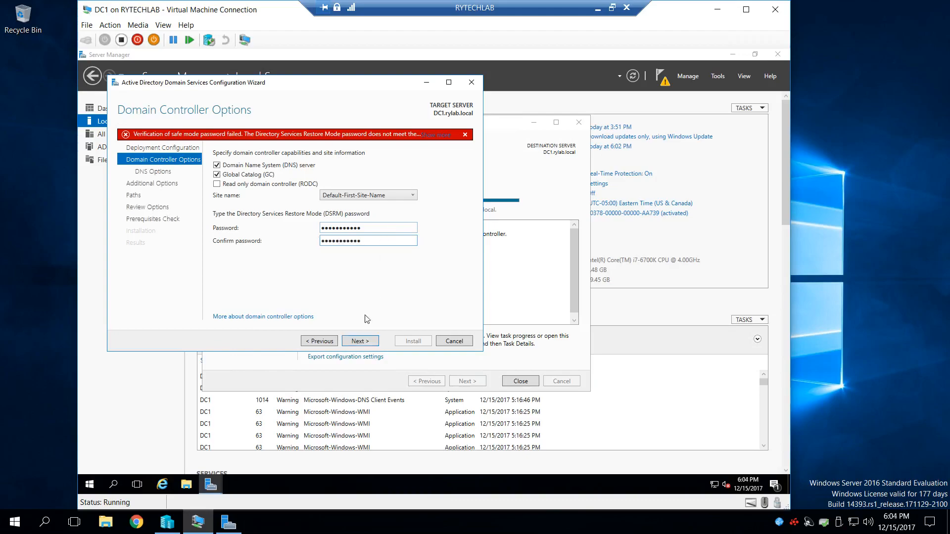
pyautogui.click(361, 341)
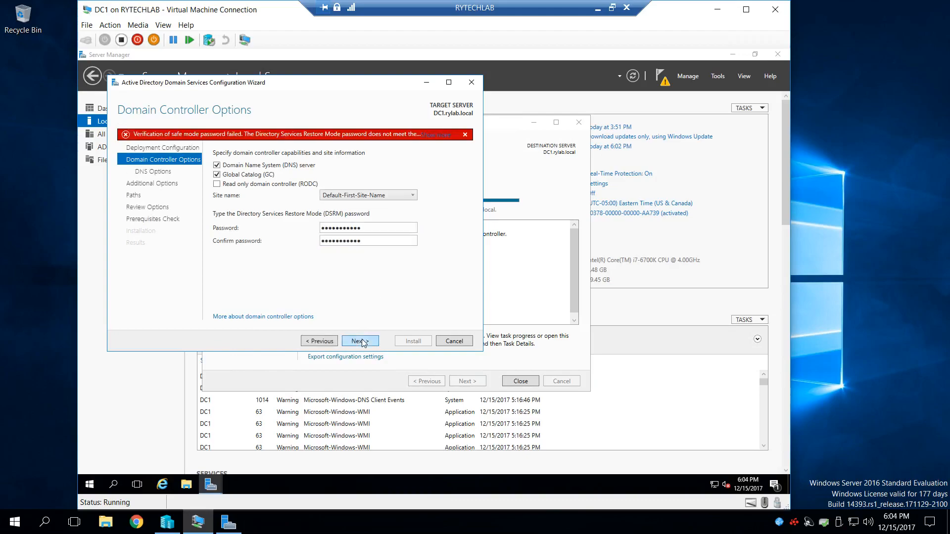
# - Replace the DSRM password and its confirmation with another password and advance to DNS Options
pyautogui.click(371, 229)
pyautogui.press('BackSpace')
pyautogui.press('BackSpace')
pyautogui.press('BackSpace')
pyautogui.press('BackSpace')
pyautogui.press('BackSpace')
pyautogui.press('BackSpace')
pyautogui.press('BackSpace')
pyautogui.press('BackSpace')
pyautogui.press('BackSpace')
pyautogui.press('BackSpace')
pyautogui.press('BackSpace')
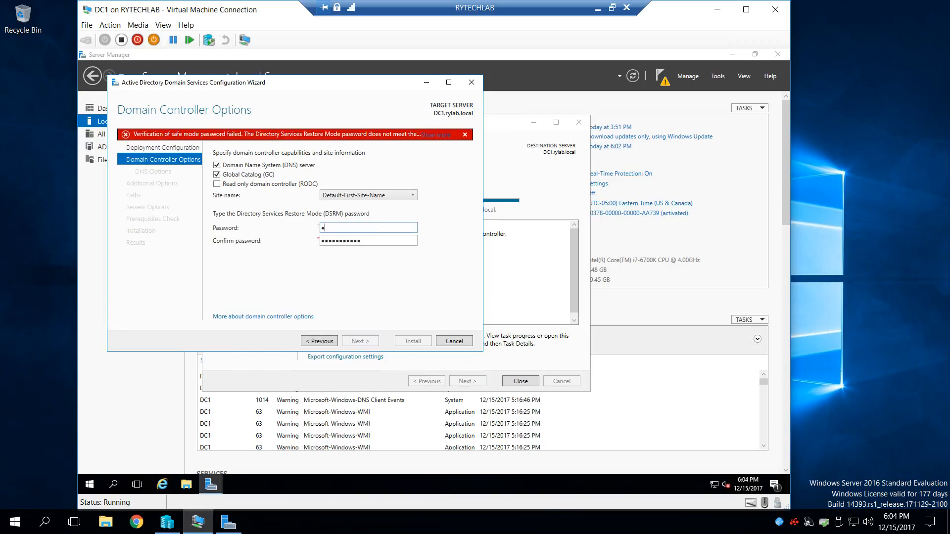
pyautogui.write('••••••••••••')
pyautogui.press('Tab')
pyautogui.press('BackSpace')
pyautogui.press('BackSpace')
pyautogui.press('BackSpace')
pyautogui.press('BackSpace')
pyautogui.press('BackSpace')
pyautogui.press('BackSpace')
pyautogui.press('BackSpace')
pyautogui.press('BackSpace')
pyautogui.press('BackSpace')
pyautogui.press('BackSpace')
pyautogui.press('BackSpace')
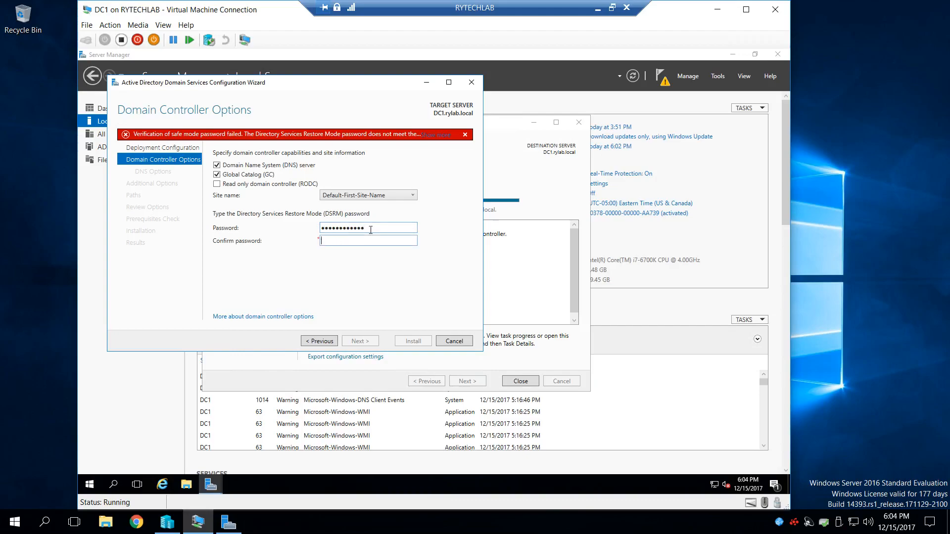
pyautogui.write('•••••••••••••••••')
pyautogui.press('BackSpace')
pyautogui.press('BackSpace')
pyautogui.press('BackSpace')
pyautogui.press('BackSpace')
pyautogui.press('BackSpace')
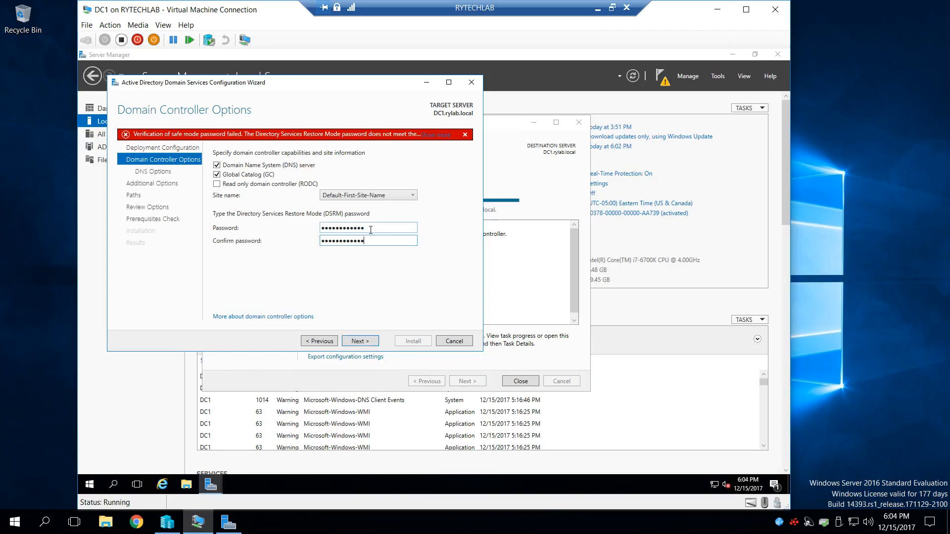
pyautogui.click(354, 341)
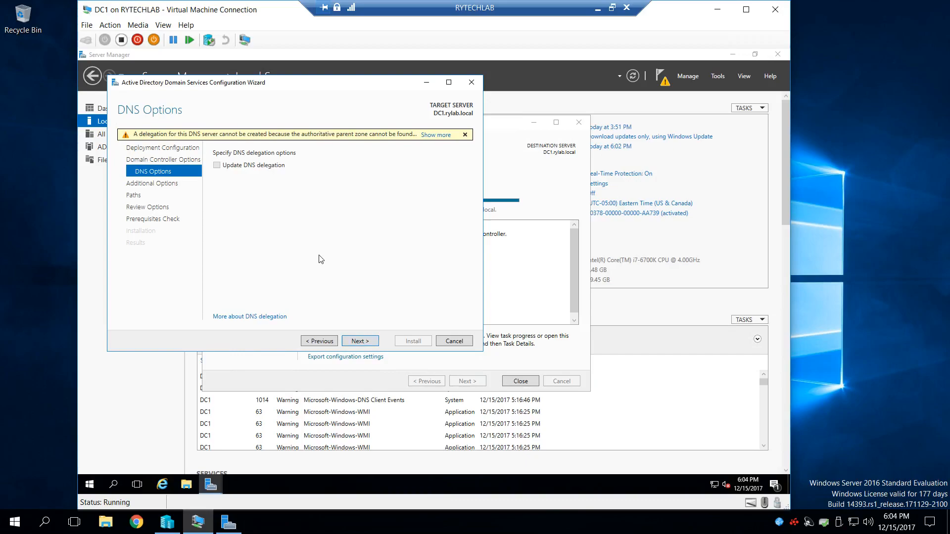
# - Leave DNS delegation off, replicate from RYTECHLAB.rylab.local, and accept the default NTDS and SYSVOL folder paths
pyautogui.click(360, 341)
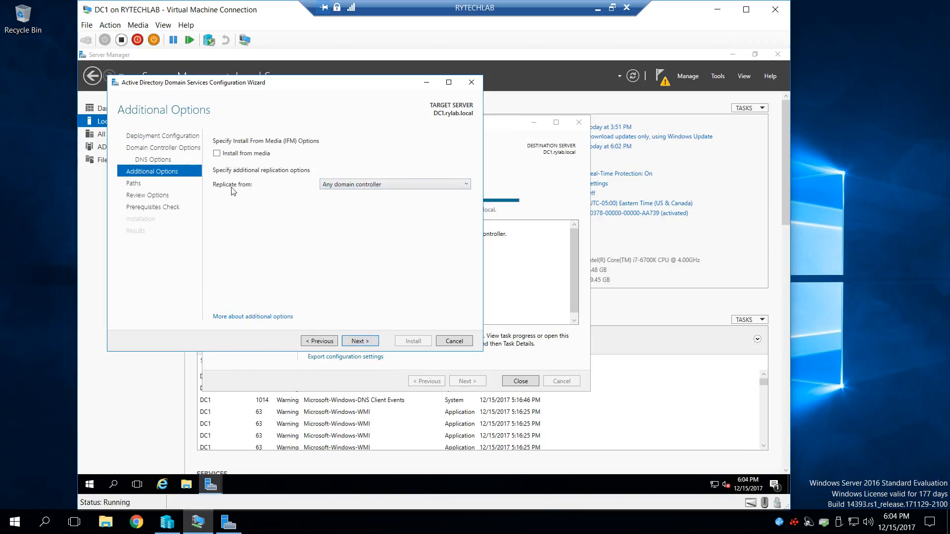
pyautogui.click(371, 189)
pyautogui.click(373, 206)
pyautogui.click(366, 343)
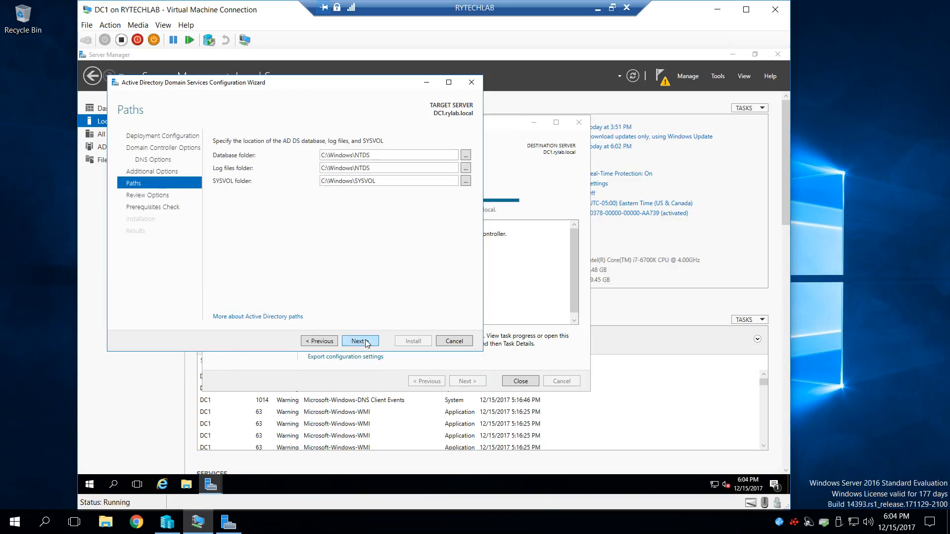
pyautogui.click(366, 344)
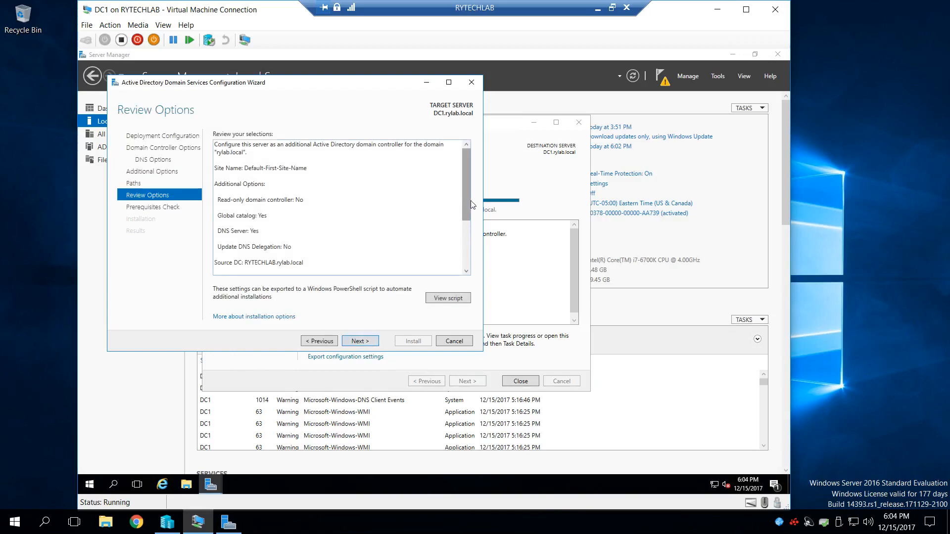
# - Review the selections and prerequisite check results, and start the domain controller installation on DC1
pyautogui.moveTo(468, 193); pyautogui.dragTo(463, 260)
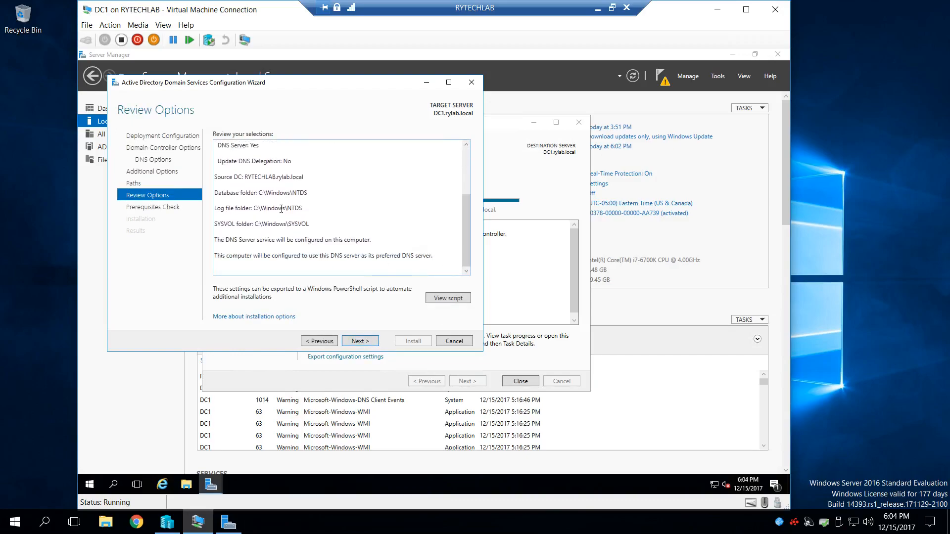
pyautogui.click(361, 342)
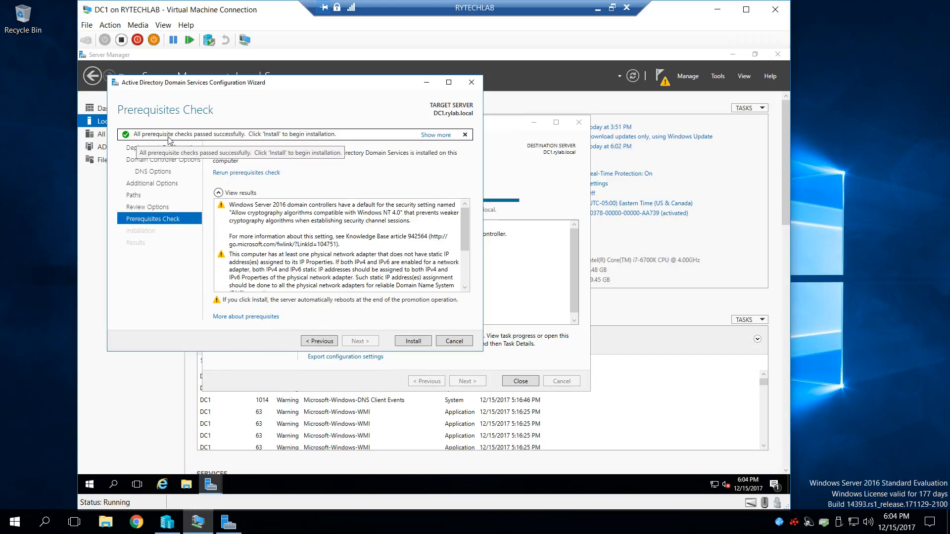
pyautogui.moveTo(464, 223); pyautogui.dragTo(459, 264)
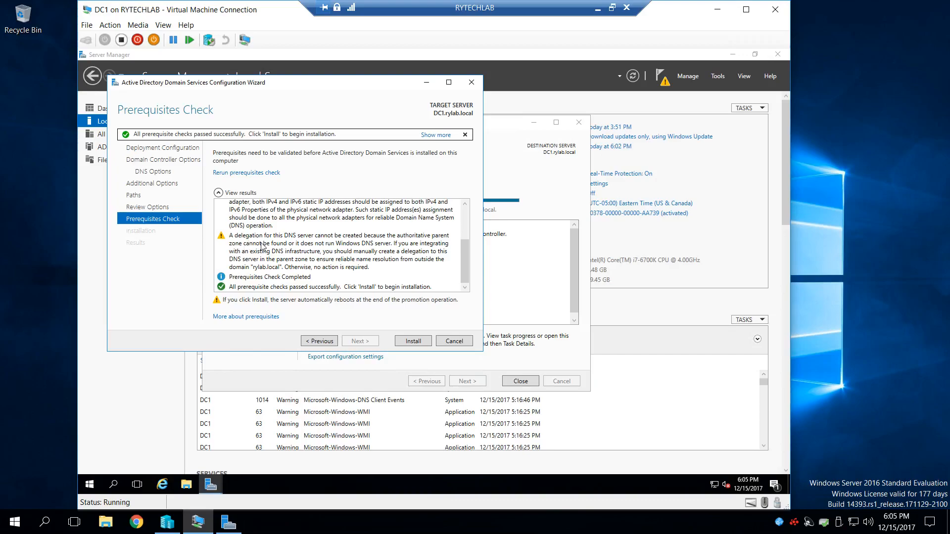
pyautogui.click(411, 341)
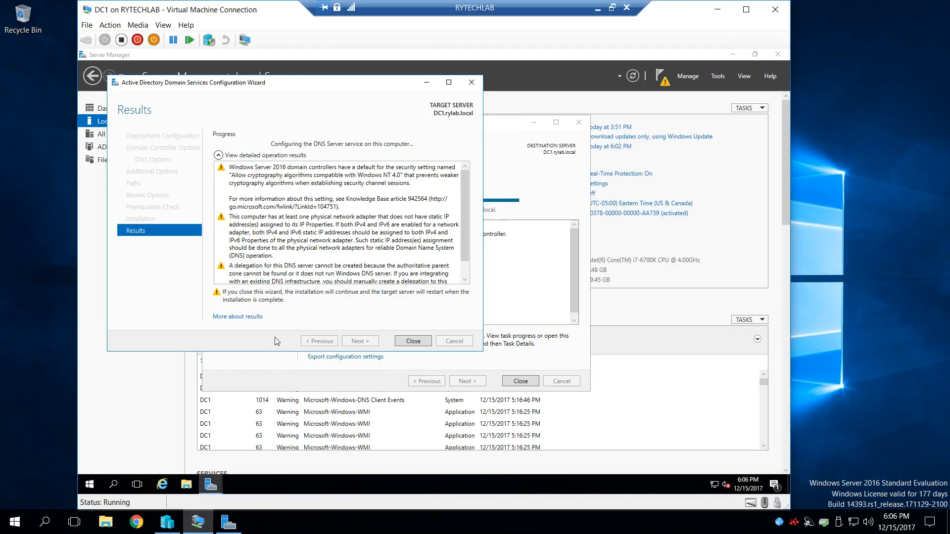
# - Minimize the RYTECHLAB remote session and check the local computer's network connections
pyautogui.click(598, 9)
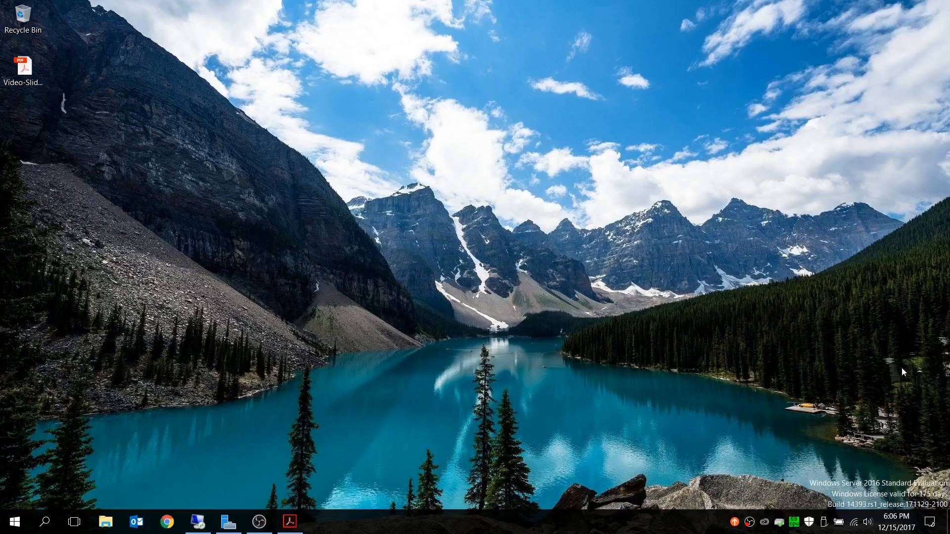
pyautogui.click(855, 532)
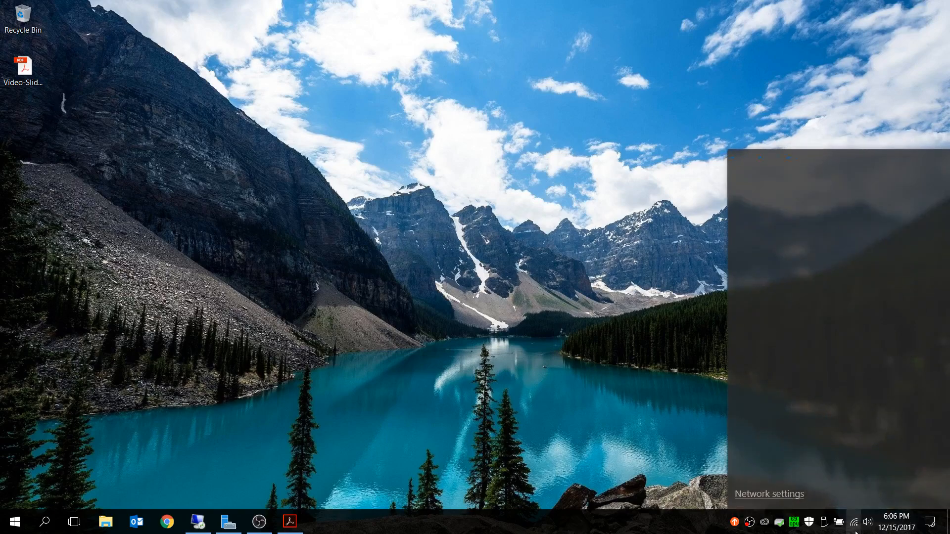
pyautogui.click(855, 531)
pyautogui.click(855, 531)
pyautogui.click(345, 532)
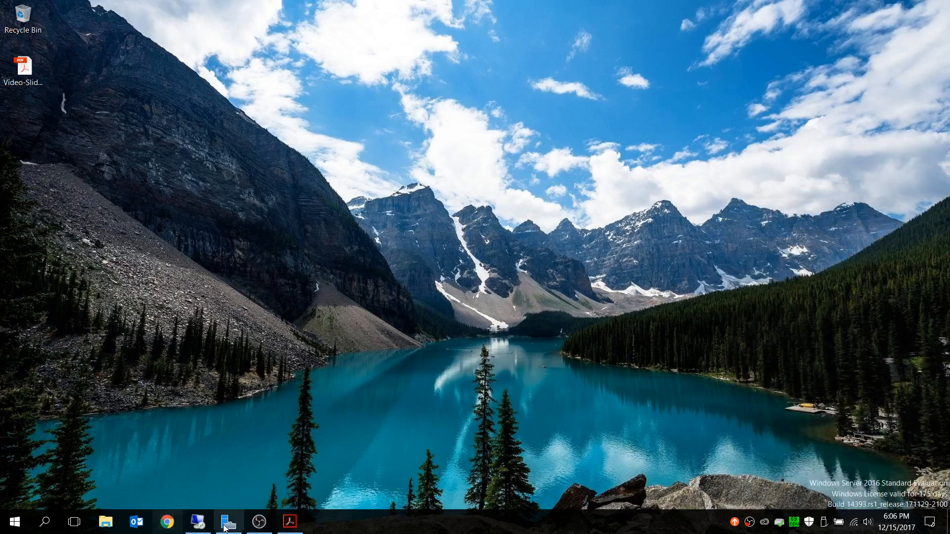
# - Switch to Acrobat Reader to view the two servers' addresses on the slide, then return to the remote session
pyautogui.click(290, 525)
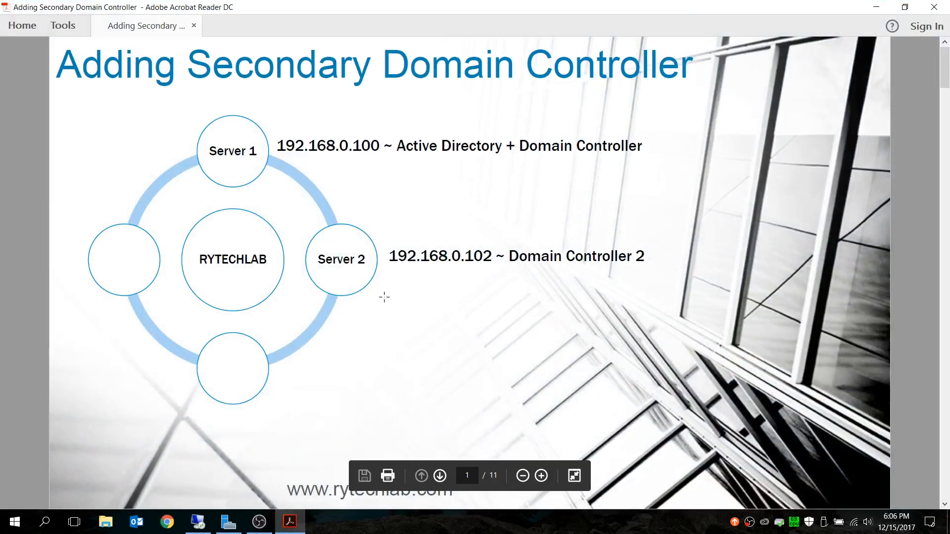
pyautogui.click(876, 7)
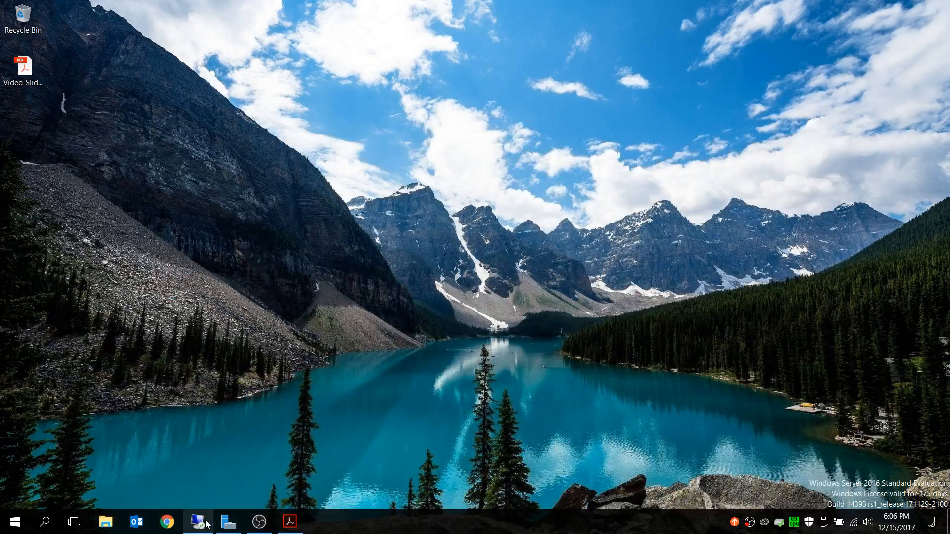
pyautogui.click(198, 523)
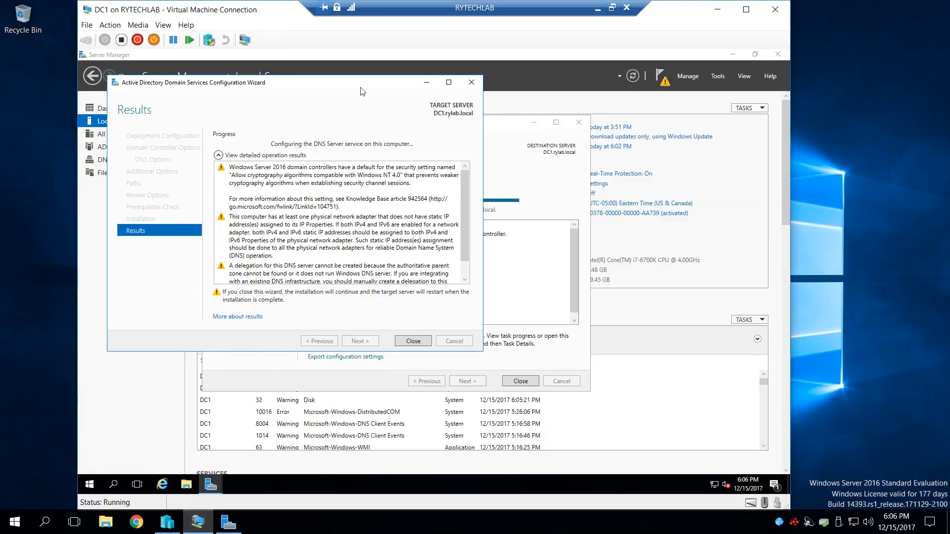
# - Minimize the DC1 virtual machine window and view RYTECHLAB's Local Server properties in the host's Server Manager
pyautogui.moveTo(361, 91); pyautogui.dragTo(407, 85)
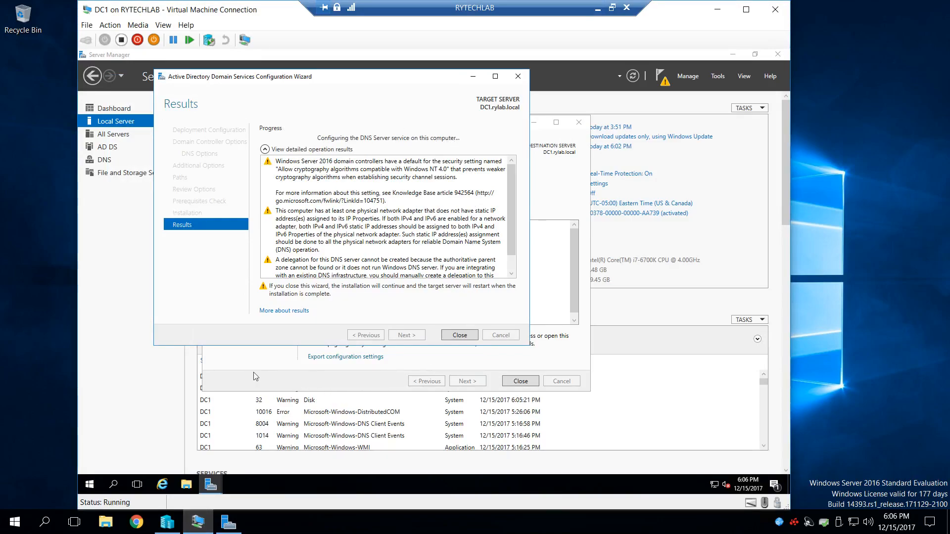
pyautogui.click(719, 9)
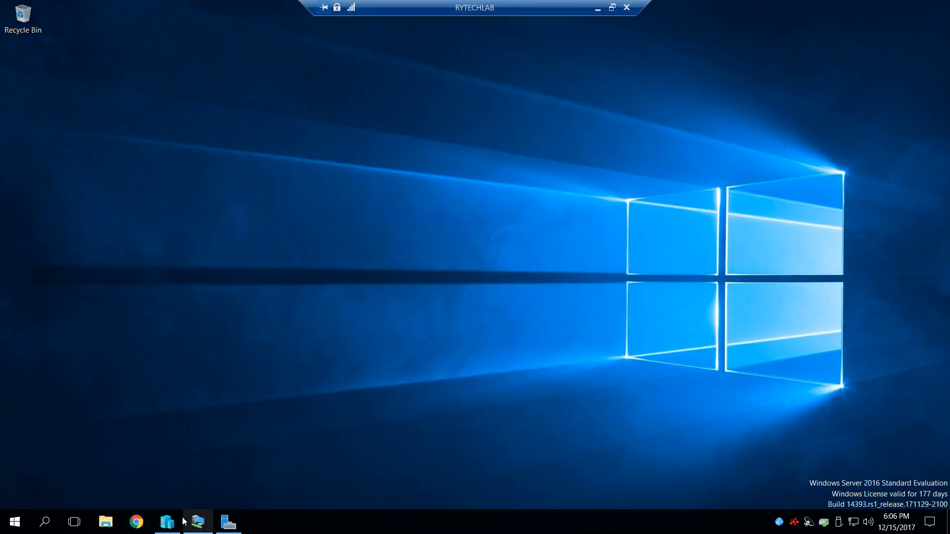
pyautogui.click(167, 522)
pyautogui.click(168, 523)
pyautogui.click(229, 523)
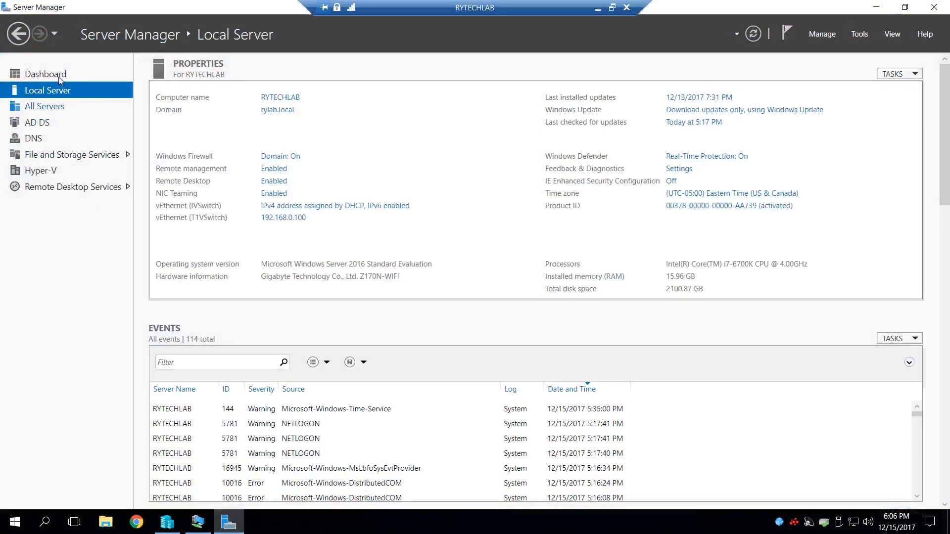
pyautogui.click(56, 75)
pyautogui.click(58, 92)
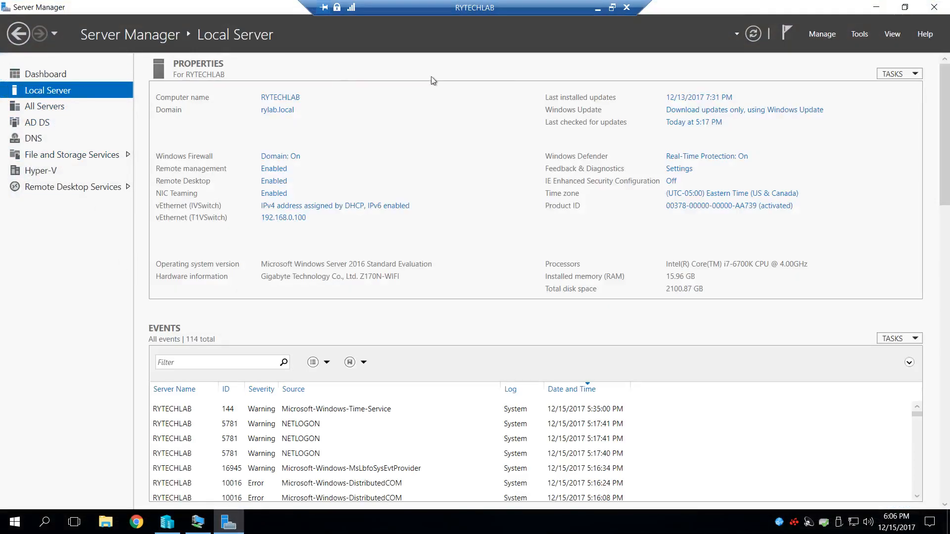
# - Minimize the host's Server Manager and return to the DC1 virtual machine window to check the domain controller configuration progress
pyautogui.click(876, 7)
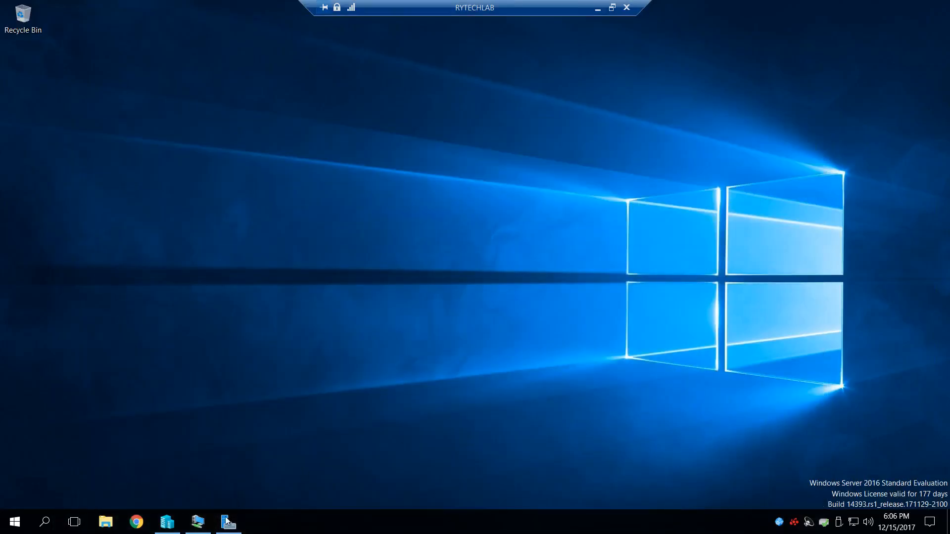
pyautogui.click(198, 530)
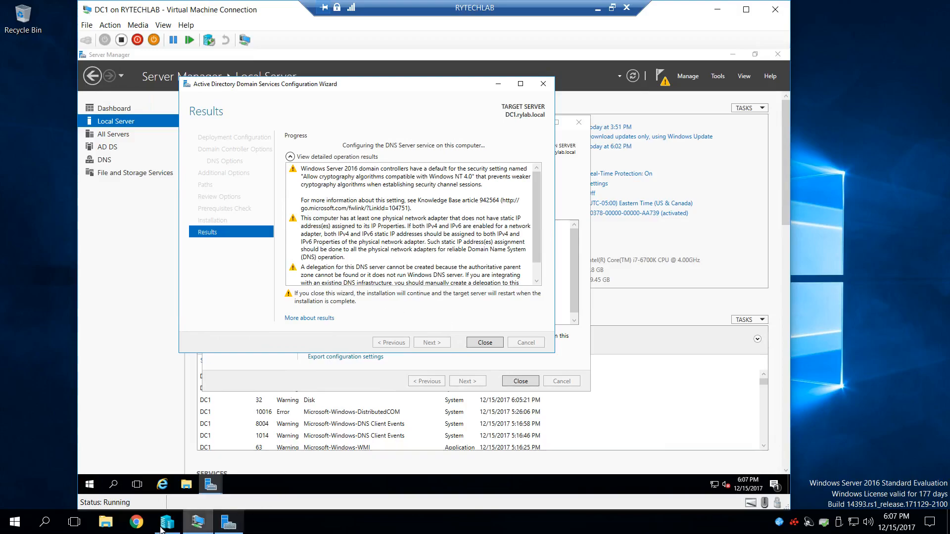
# - In the host's Server Manager, search the rylab directory for servers to add, inspect the entries, cancel, and return to DC1's window
pyautogui.click(225, 528)
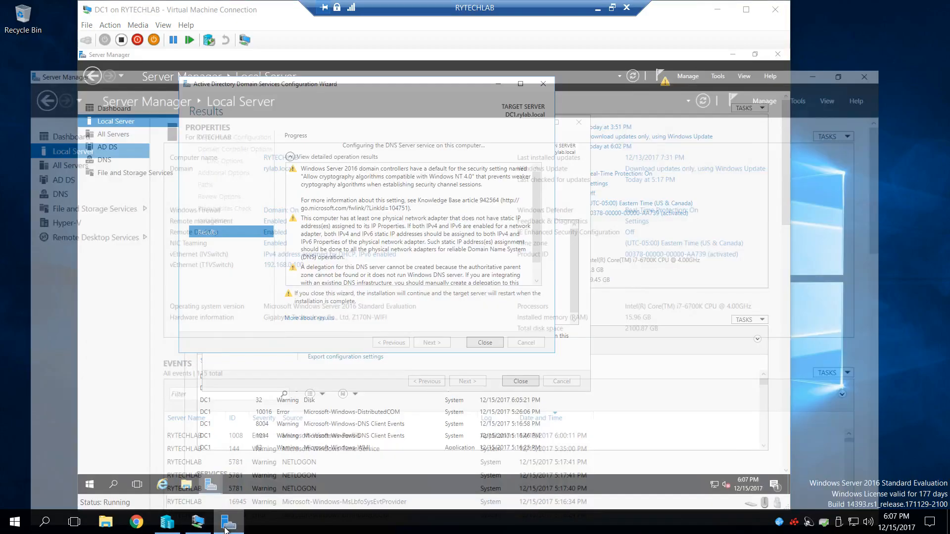
pyautogui.click(50, 112)
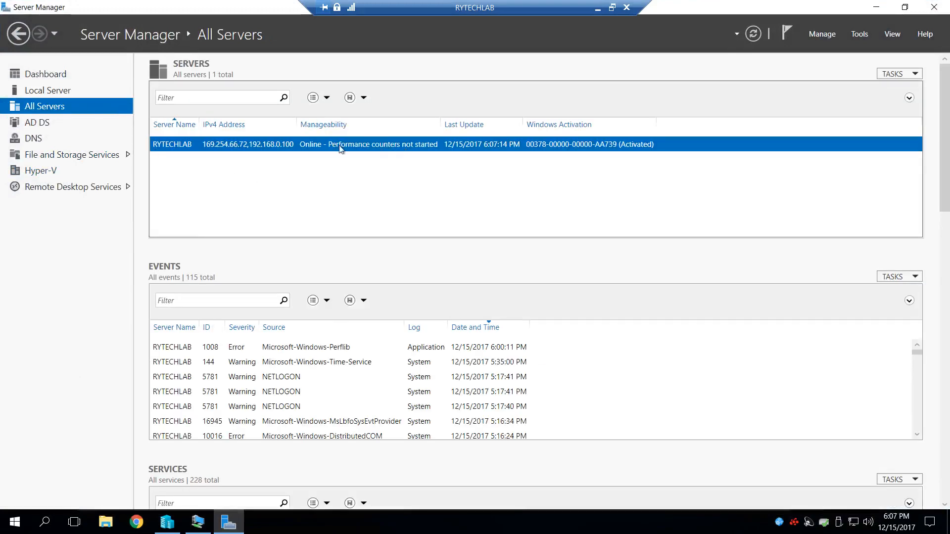
pyautogui.rightClick(51, 106)
pyautogui.click(112, 113)
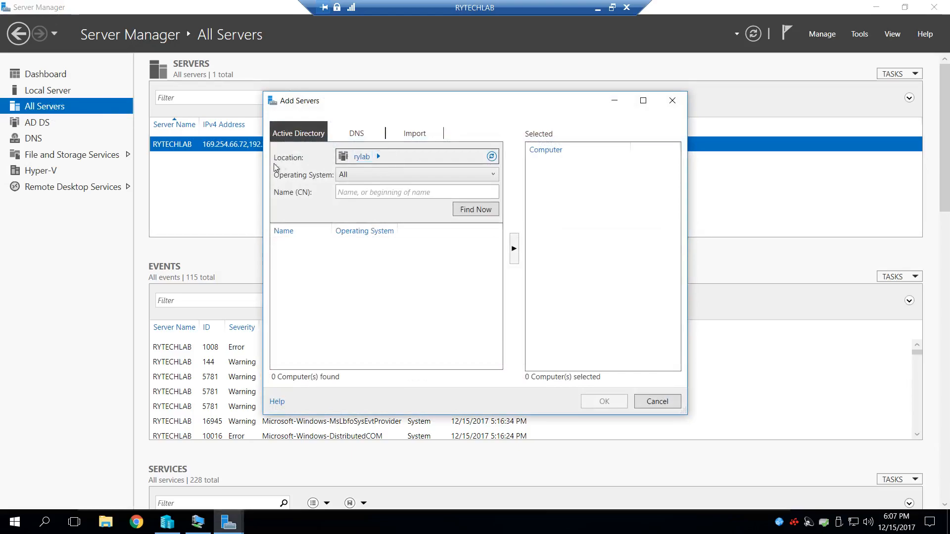
pyautogui.click(478, 212)
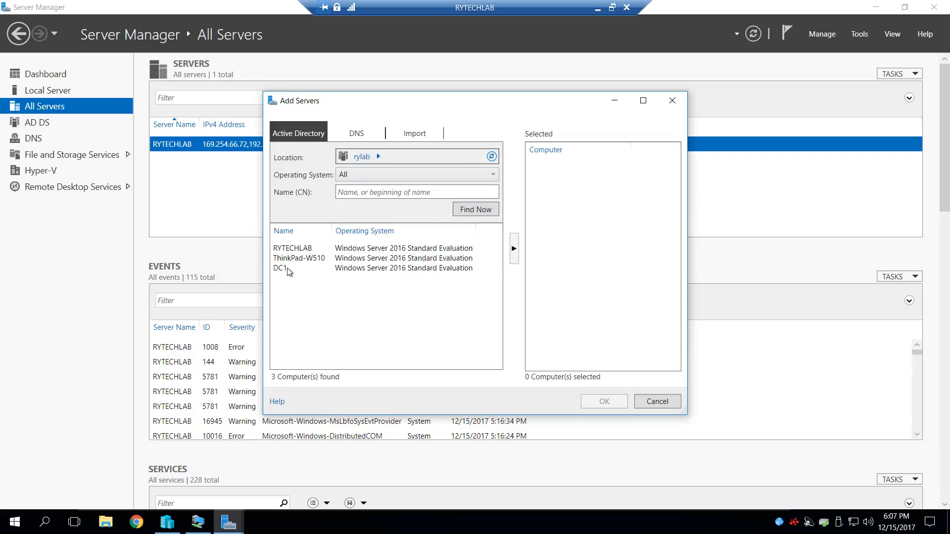
pyautogui.click(355, 270)
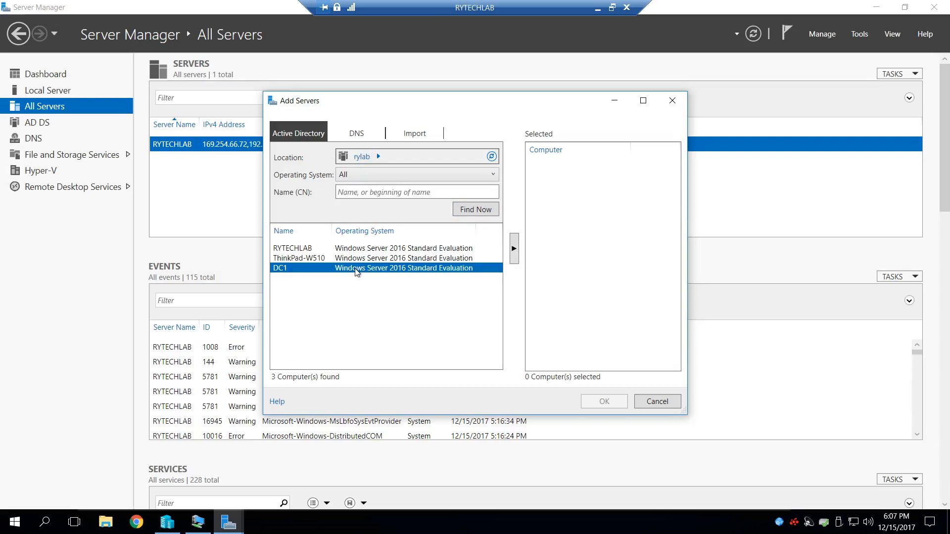
pyautogui.click(302, 260)
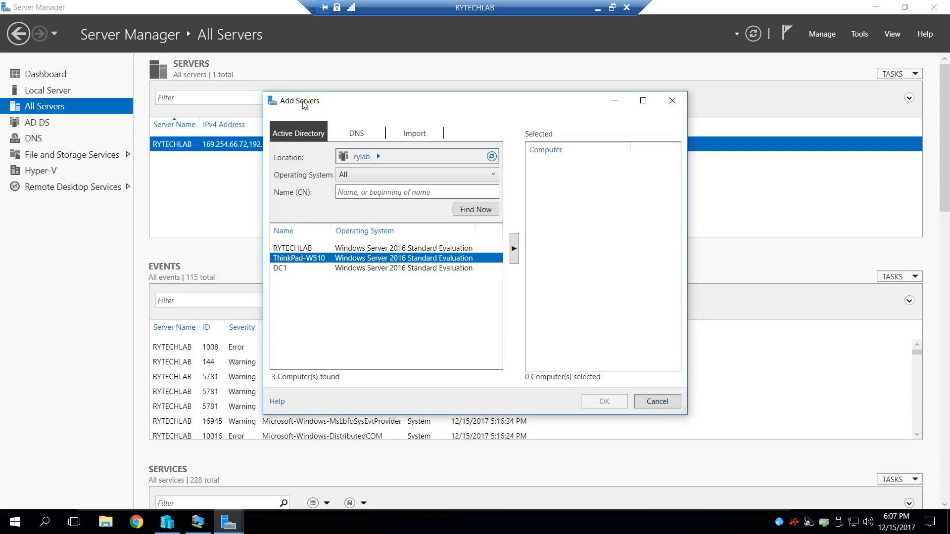
pyautogui.click(658, 402)
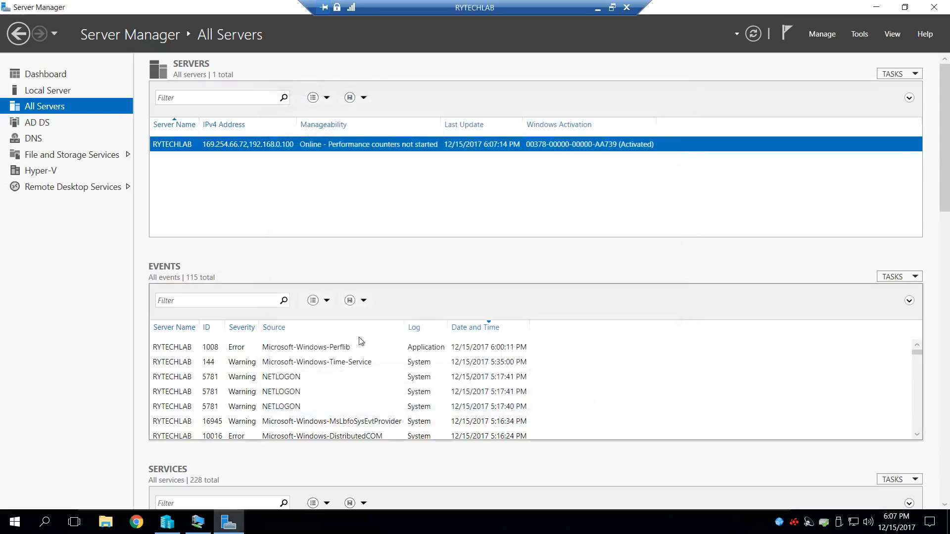
pyautogui.click(68, 91)
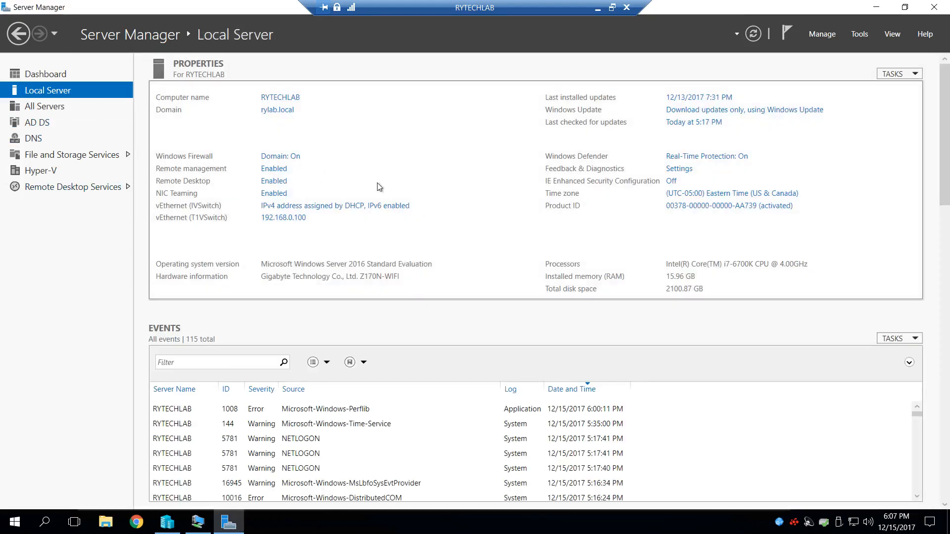
pyautogui.click(877, 7)
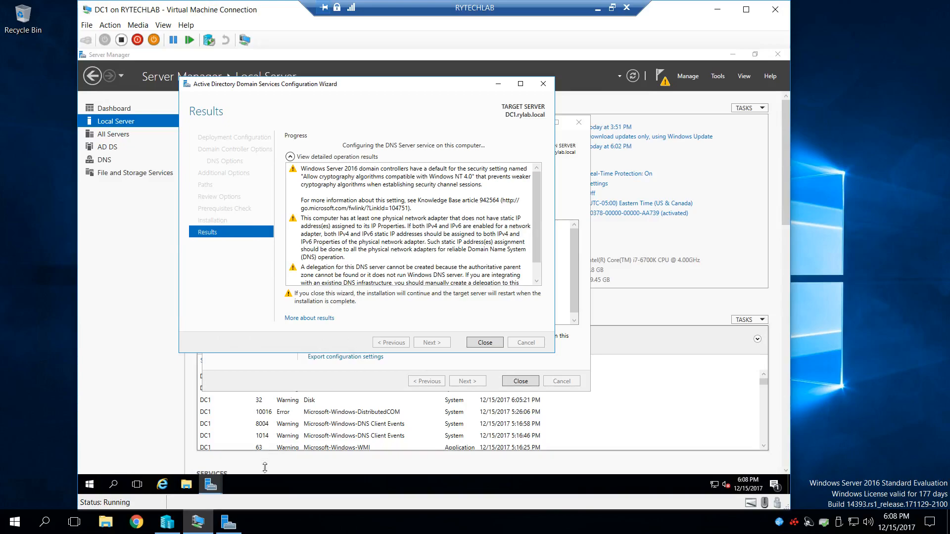
# - Open Task Manager inside DC1 and show the CPU performance graph by logical processors
pyautogui.click(211, 487)
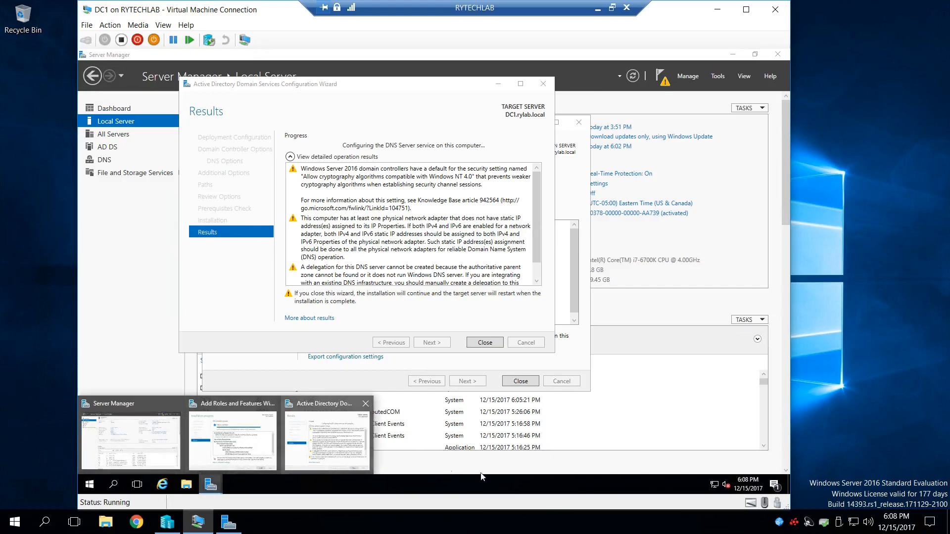
pyautogui.rightClick(637, 487)
pyautogui.click(672, 438)
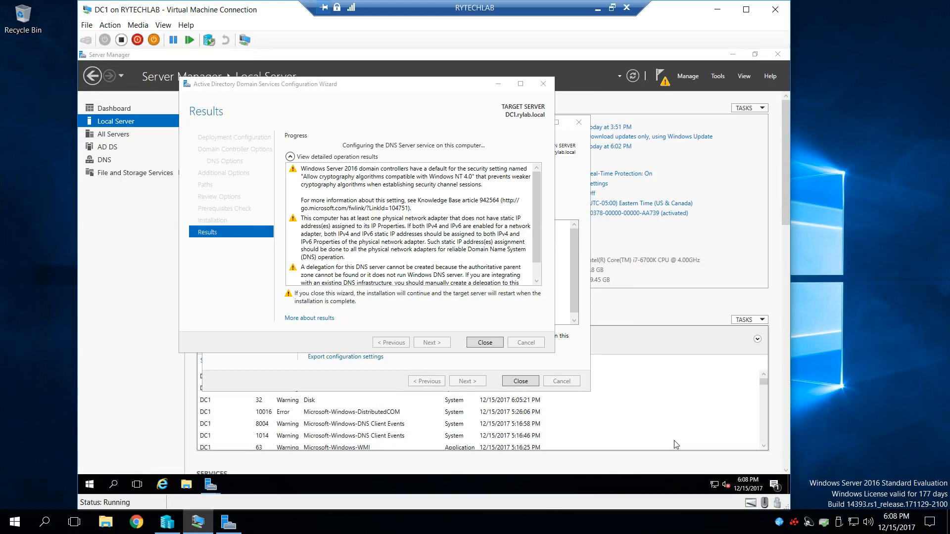
pyautogui.click(150, 256)
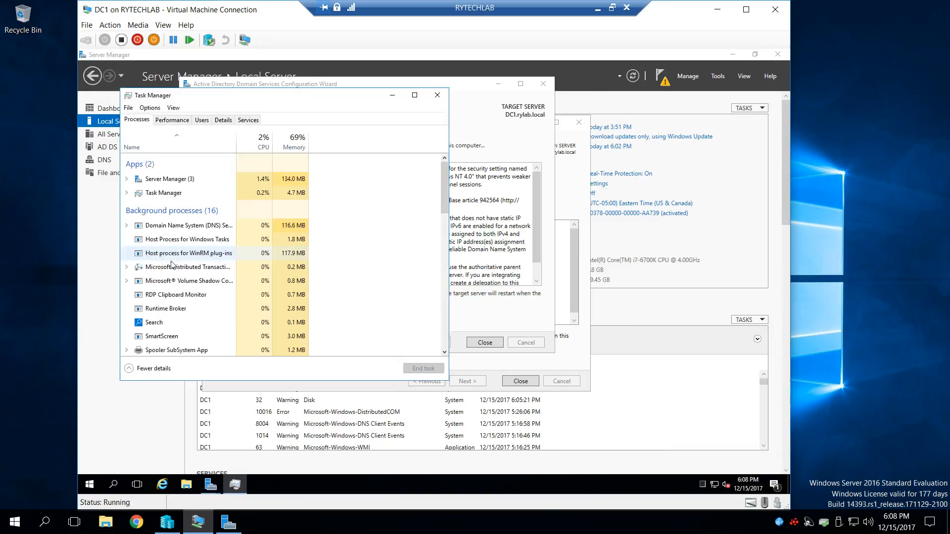
pyautogui.click(171, 120)
pyautogui.moveTo(206, 106); pyautogui.dragTo(263, 108)
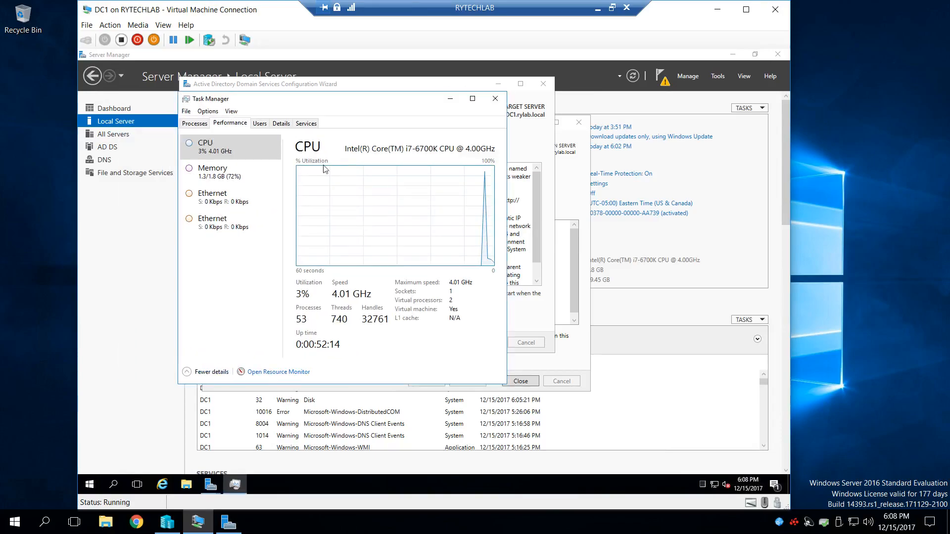
pyautogui.rightClick(371, 193)
pyautogui.moveTo(455, 199)
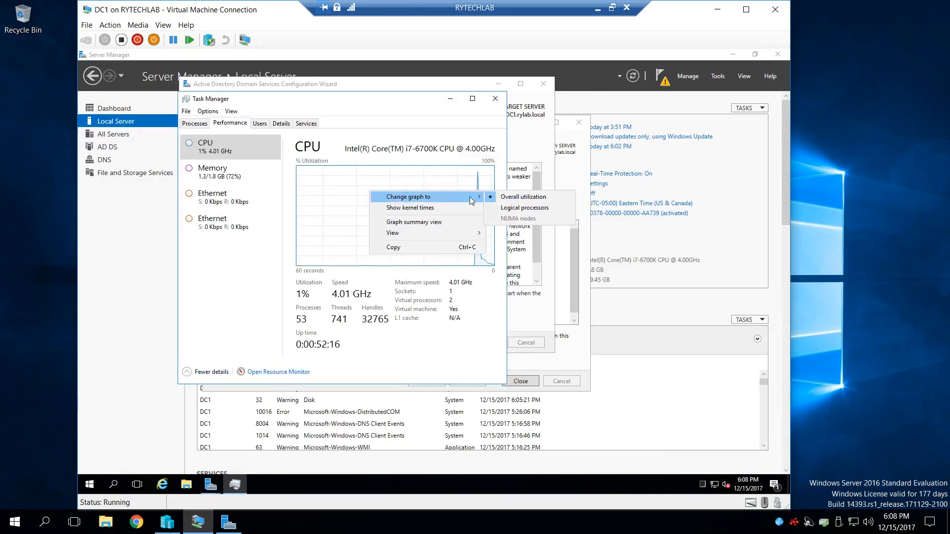
pyautogui.click(519, 208)
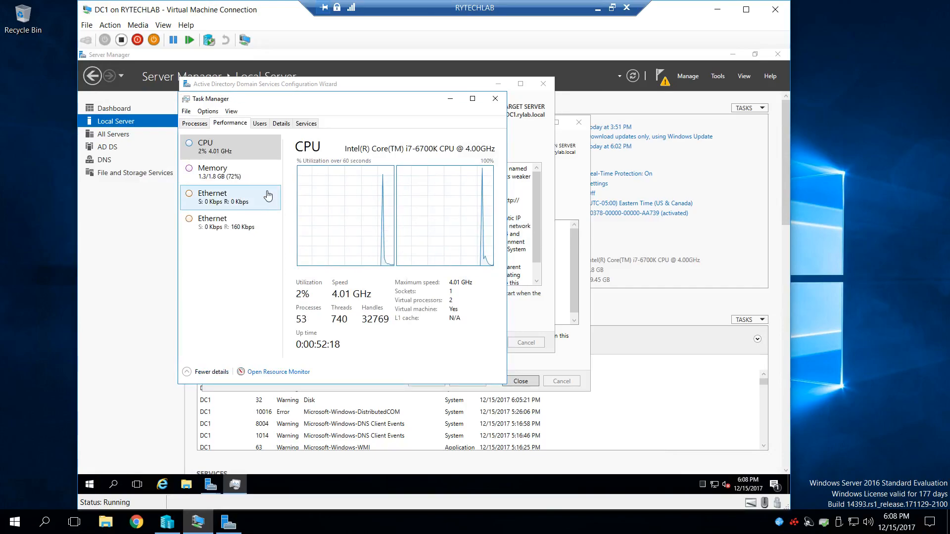
# - Compare DC1's memory and CPU usage in Task Manager, and close it
pyautogui.click(254, 180)
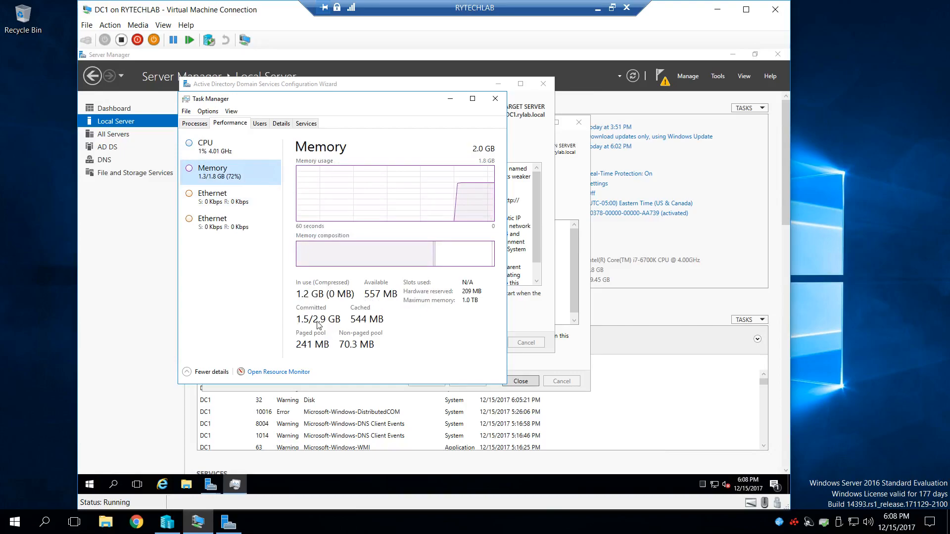
pyautogui.click(238, 156)
pyautogui.click(237, 175)
pyautogui.click(262, 148)
pyautogui.click(495, 98)
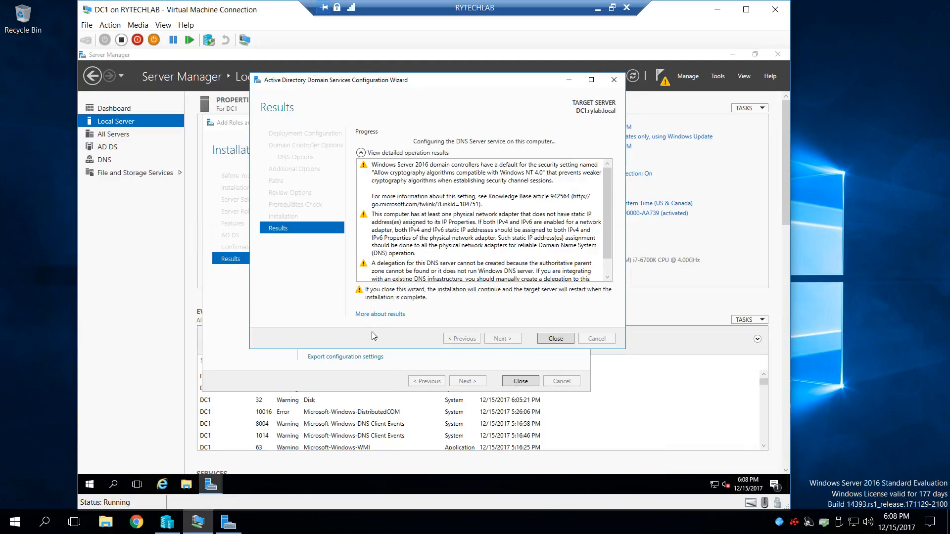
# - Check DC1 in Hyper-V Manager and open Active Directory Sites and Services from the host's Server Manager
pyautogui.click(179, 528)
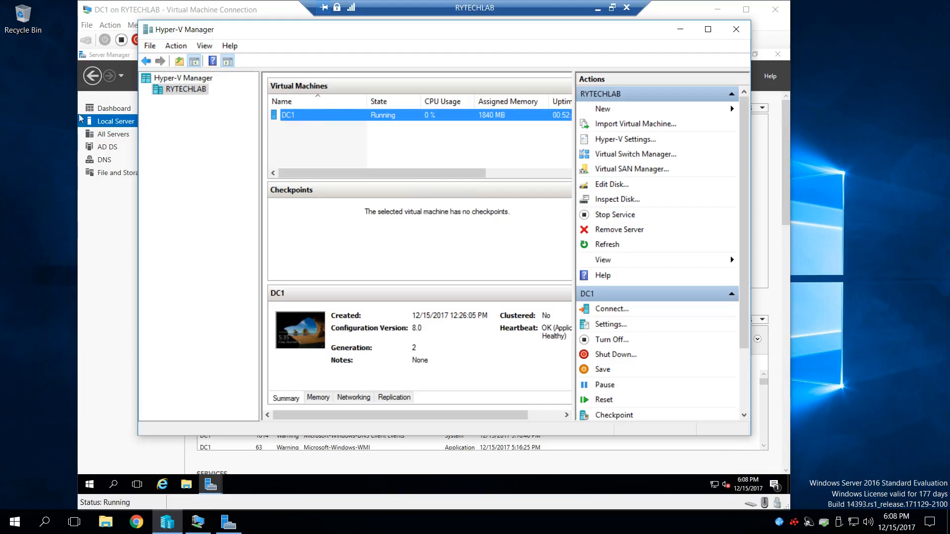
pyautogui.click(228, 522)
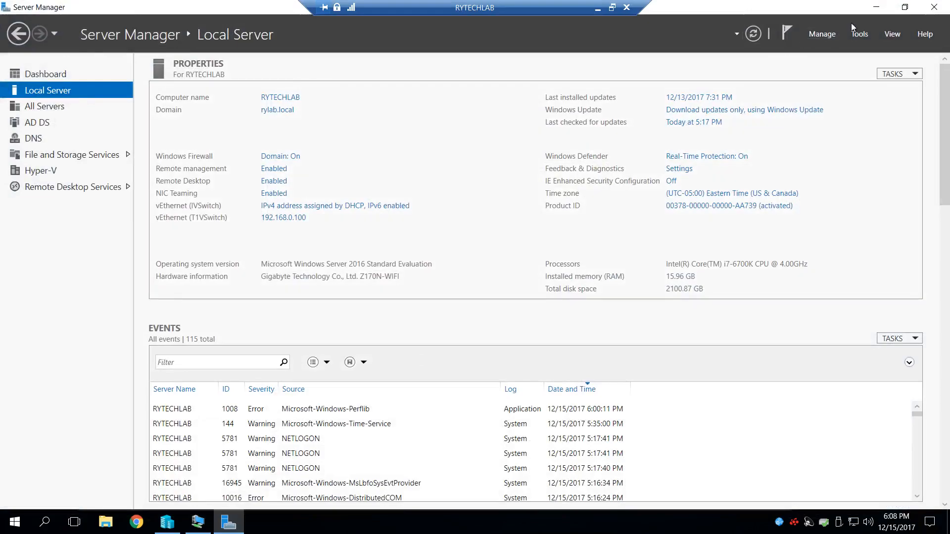
pyautogui.click(856, 34)
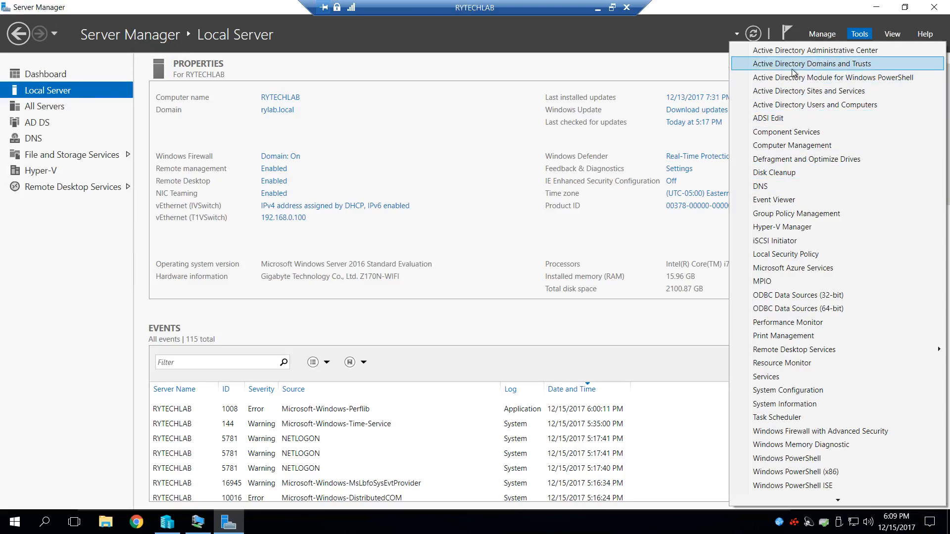
pyautogui.click(789, 92)
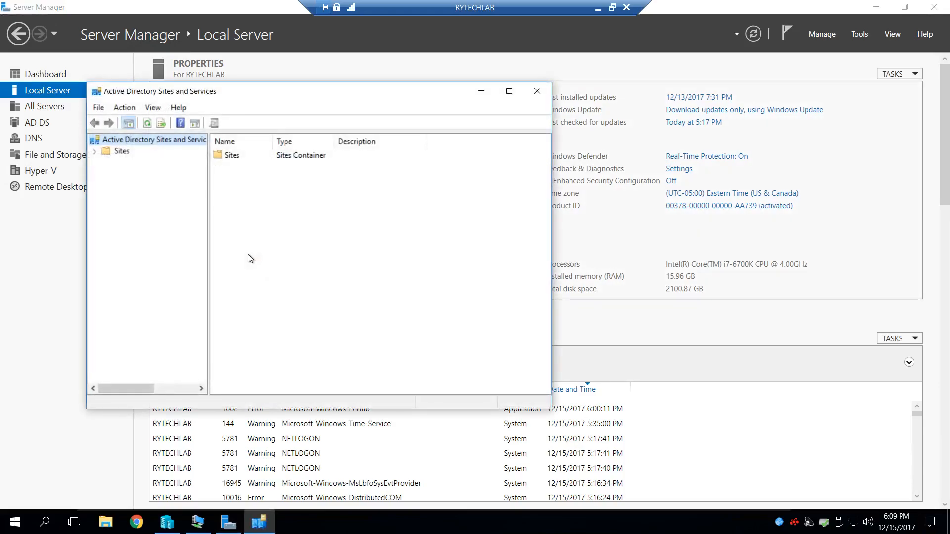
# - Inspect the NTDS Settings of RYTECHLAB and DC1 under Default-First-Site-Name, and close Active Directory Sites and Services
pyautogui.click(94, 151)
pyautogui.click(106, 185)
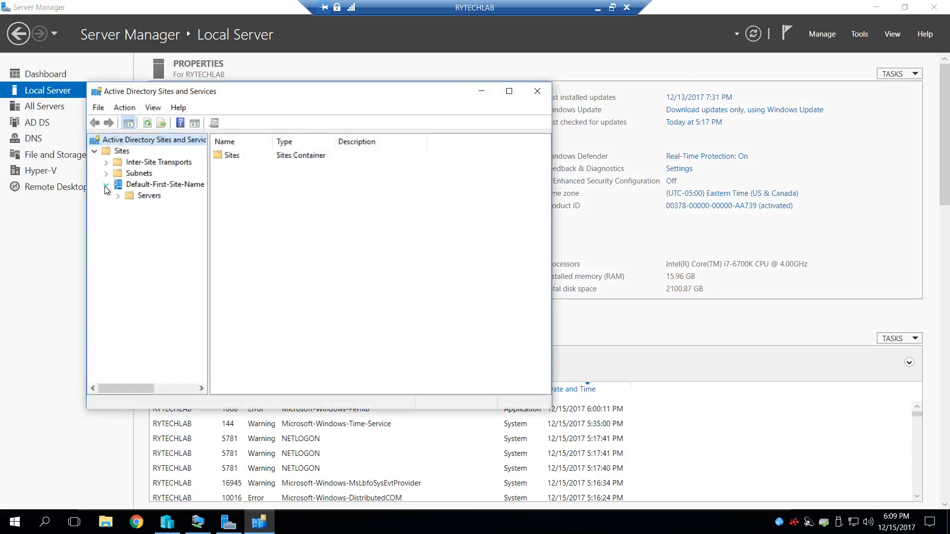
pyautogui.click(117, 197)
pyautogui.click(129, 219)
pyautogui.click(200, 230)
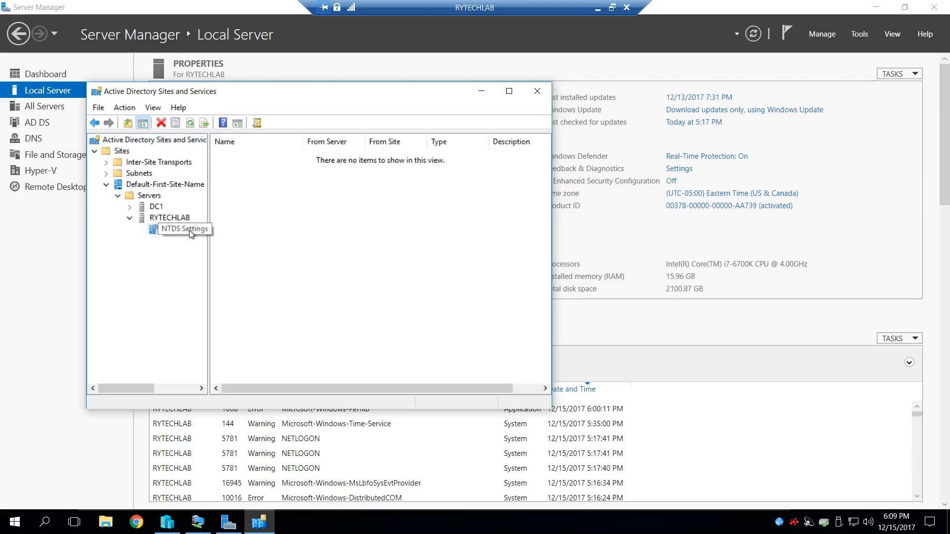
pyautogui.click(130, 207)
pyautogui.click(178, 218)
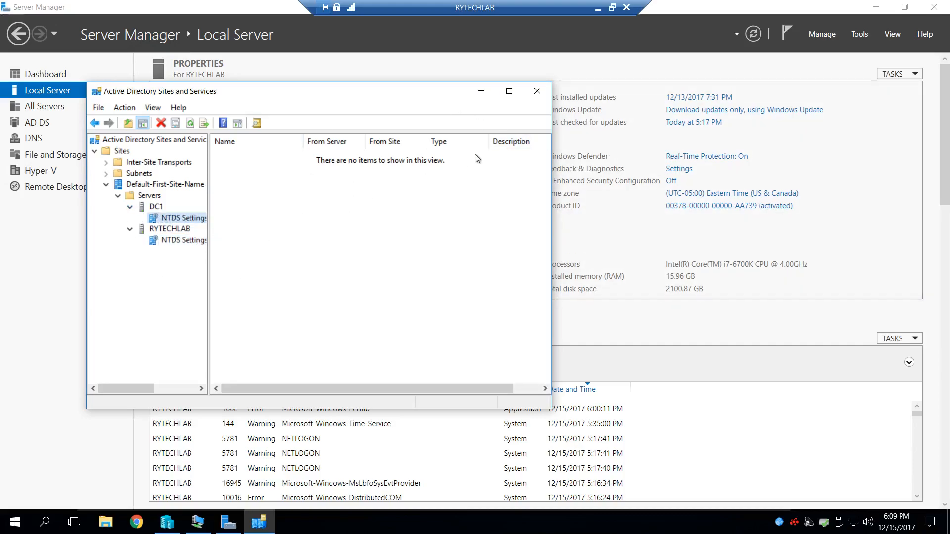
pyautogui.moveTo(325, 95); pyautogui.dragTo(346, 112)
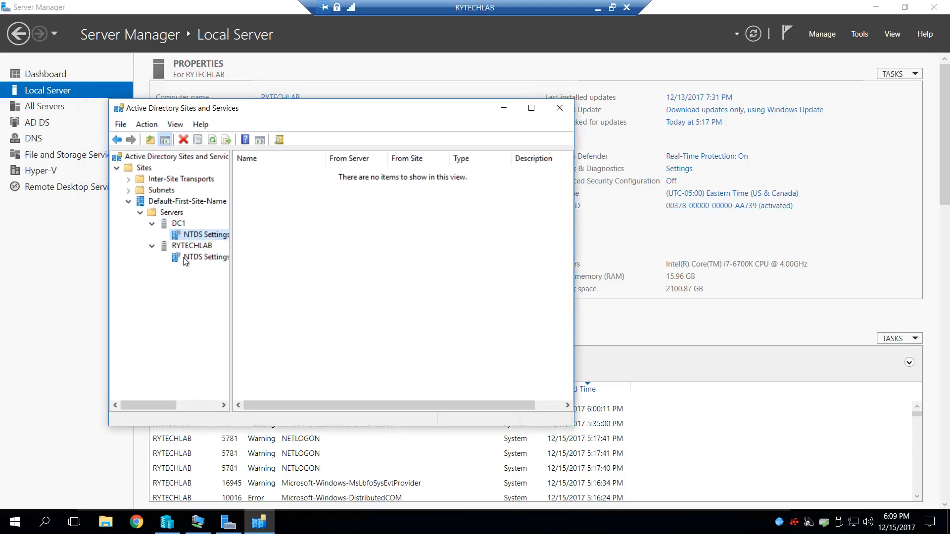
pyautogui.click(559, 109)
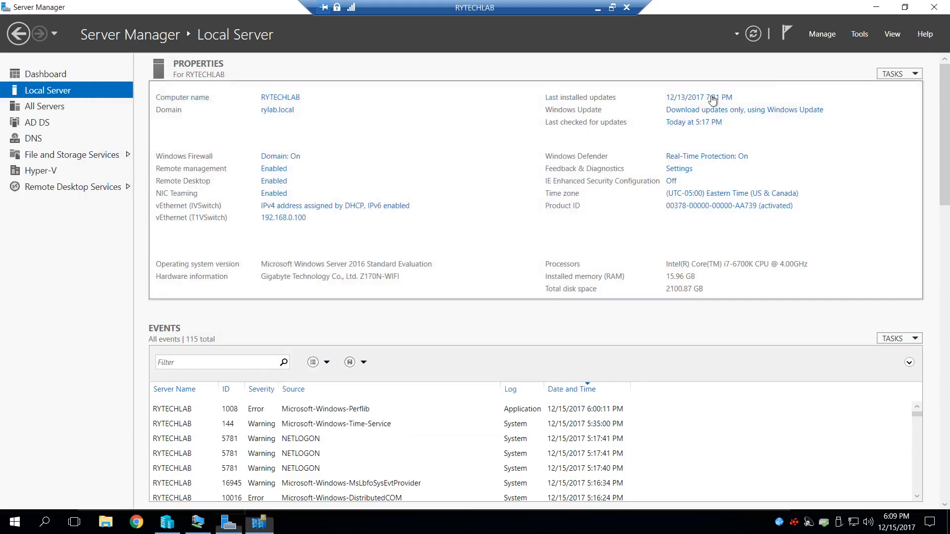
# - Open DNS Manager on the host and display the rylab.local forward lookup zone of RYTECHLAB
pyautogui.click(859, 35)
pyautogui.click(764, 186)
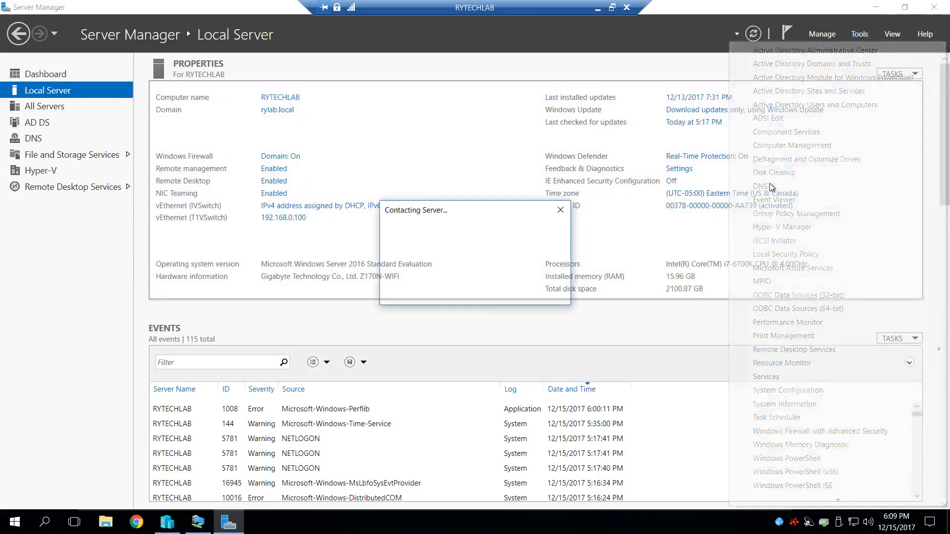
pyautogui.click(77, 99)
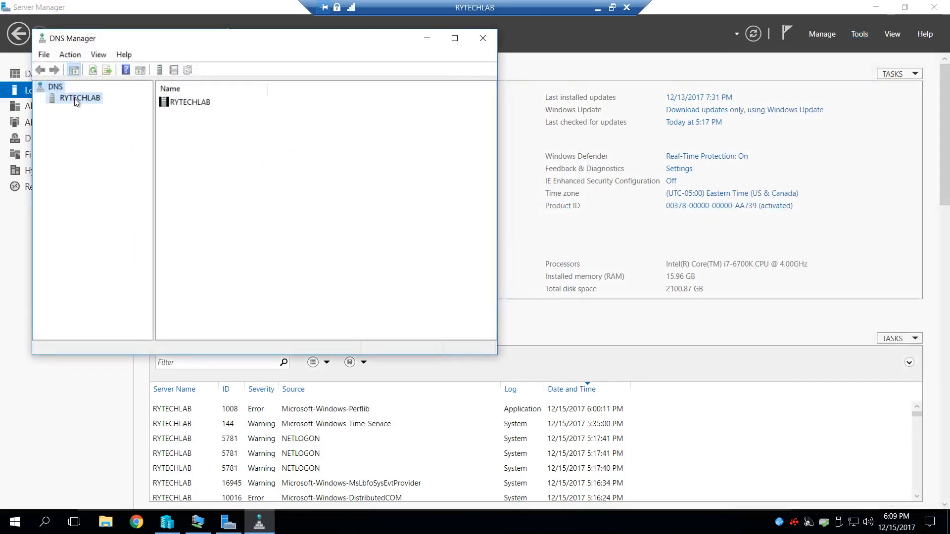
pyautogui.click(40, 98)
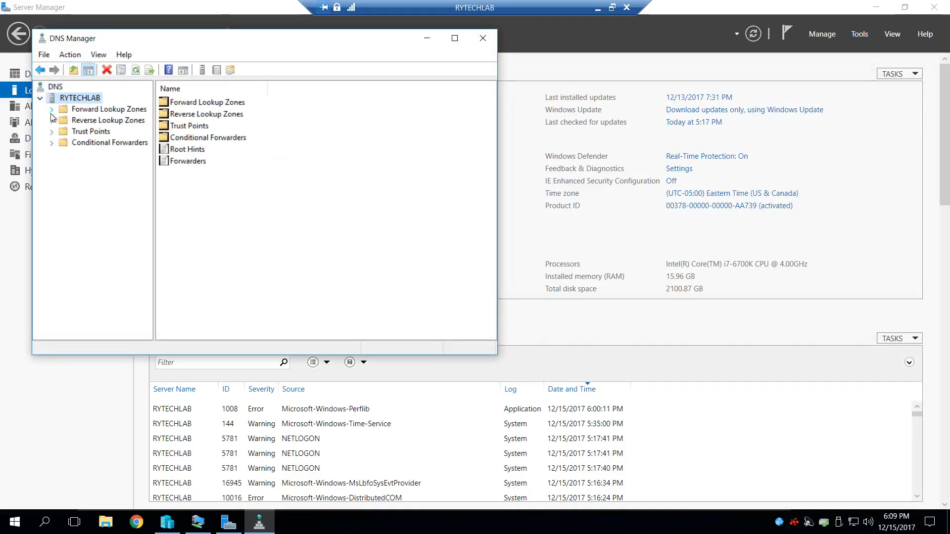
pyautogui.click(52, 108)
pyautogui.click(110, 134)
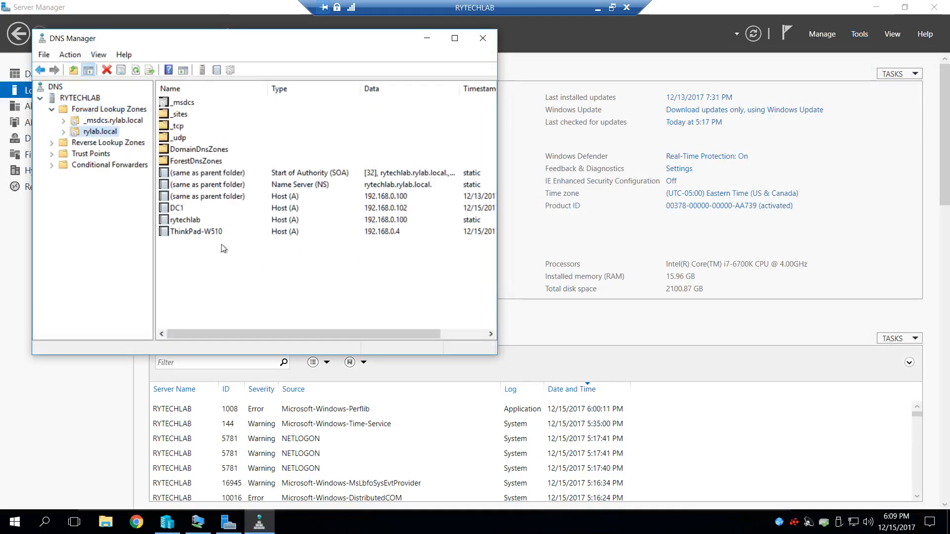
# - Examine the host records for DC1, rytechlab and ThinkPad-W510, and close DNS Manager
pyautogui.click(179, 210)
pyautogui.click(194, 219)
pyautogui.click(192, 232)
pyautogui.click(176, 210)
pyautogui.click(184, 220)
pyautogui.click(187, 232)
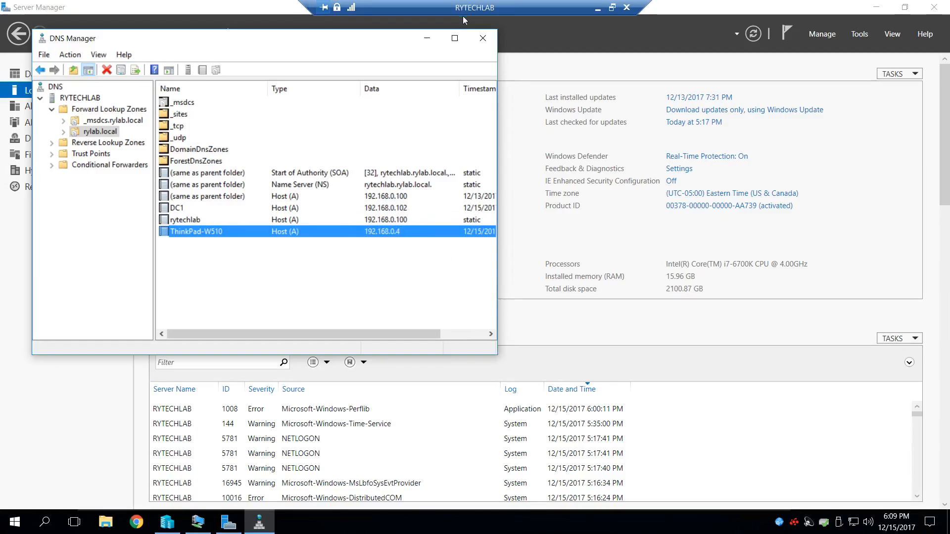
pyautogui.click(483, 38)
# - Open Active Directory Users and Computers on the host and examine the Computers and Domain Controllers containers of rylab.local
pyautogui.click(861, 35)
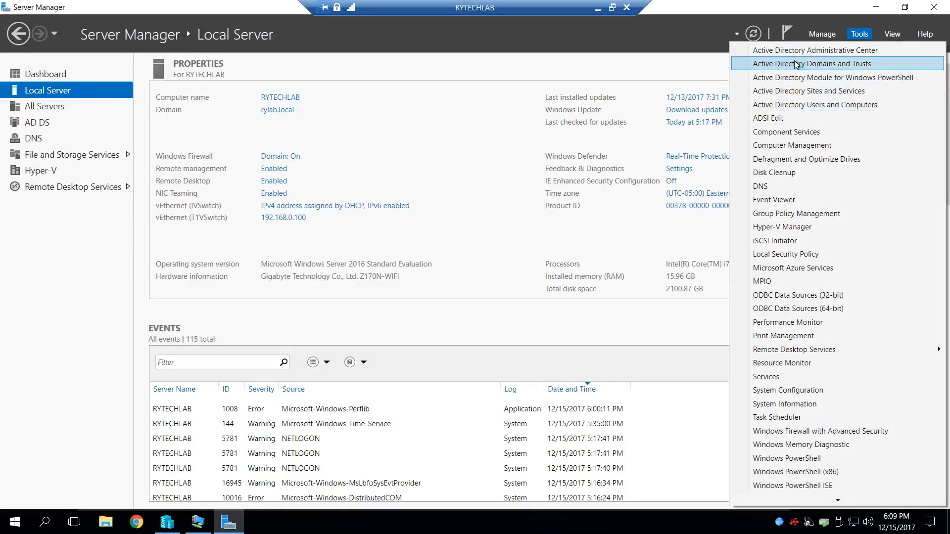
pyautogui.click(798, 105)
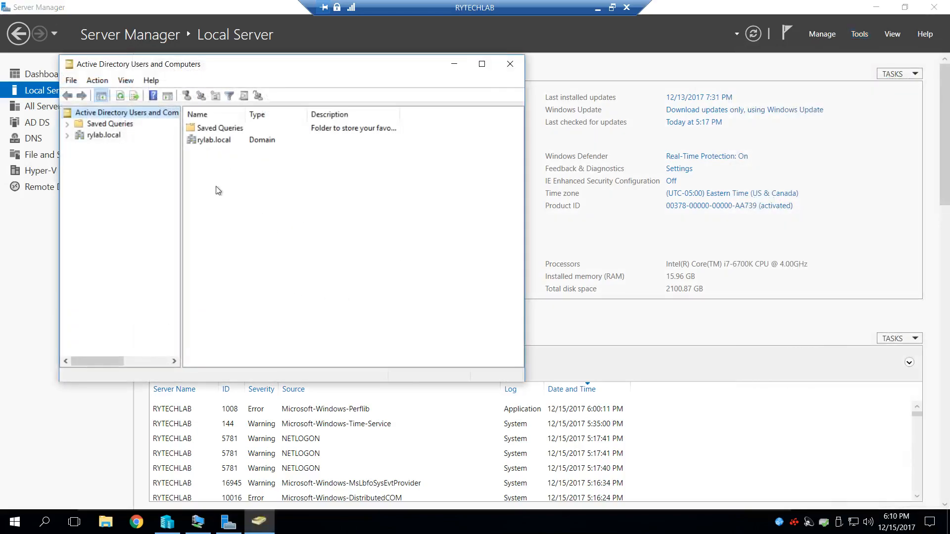
pyautogui.click(66, 135)
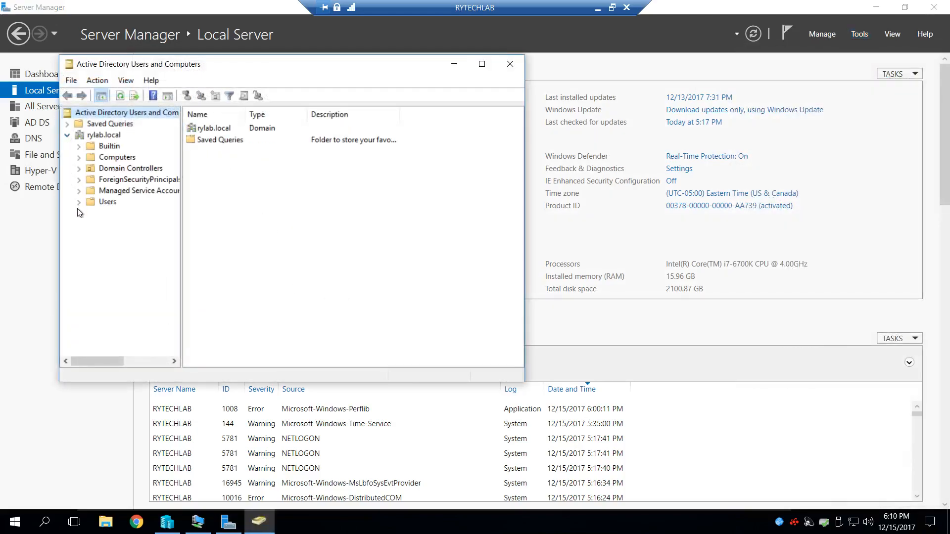
pyautogui.click(118, 158)
pyautogui.click(219, 129)
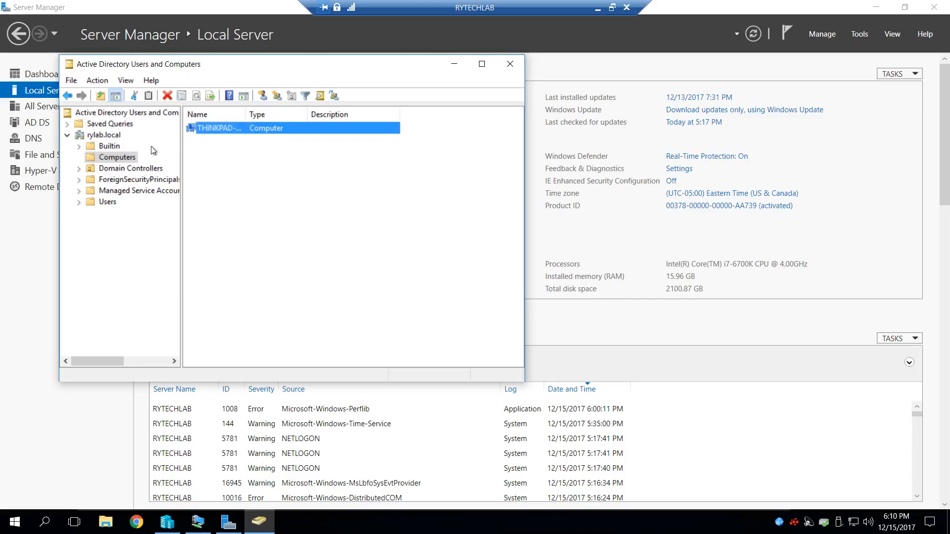
pyautogui.click(106, 171)
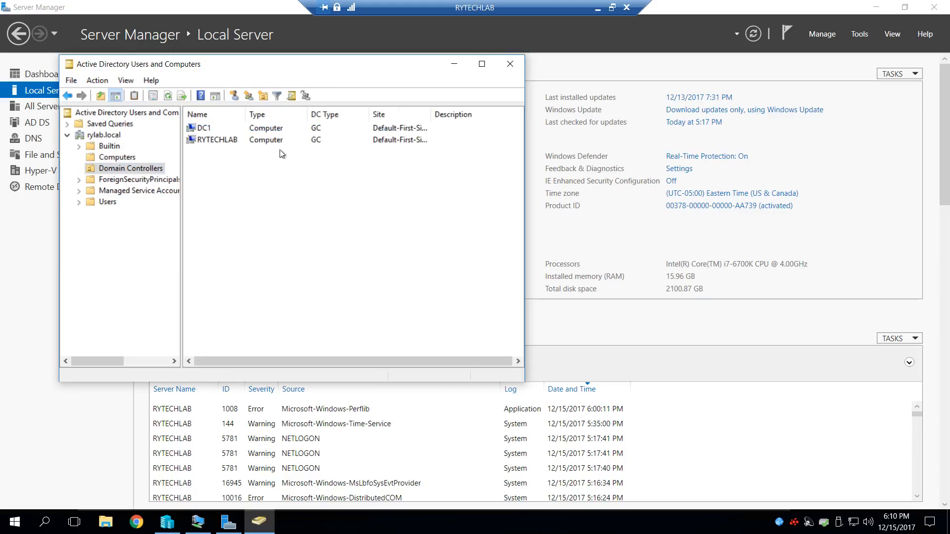
pyautogui.click(206, 139)
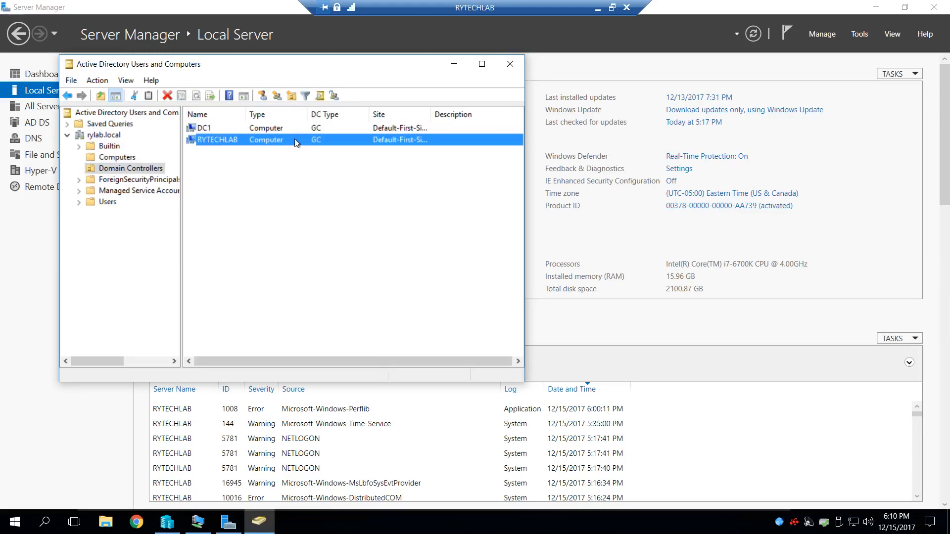
pyautogui.click(215, 127)
# - Review DC1's operating system, group membership, delegation and BitLocker recovery properties, and close Active Directory Users and Computers
pyautogui.doubleClick(215, 128)
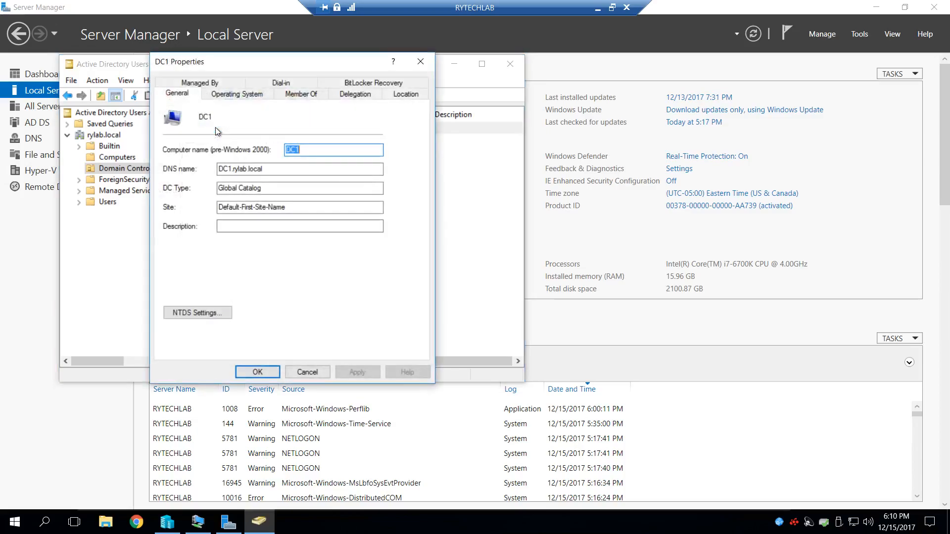
pyautogui.click(234, 95)
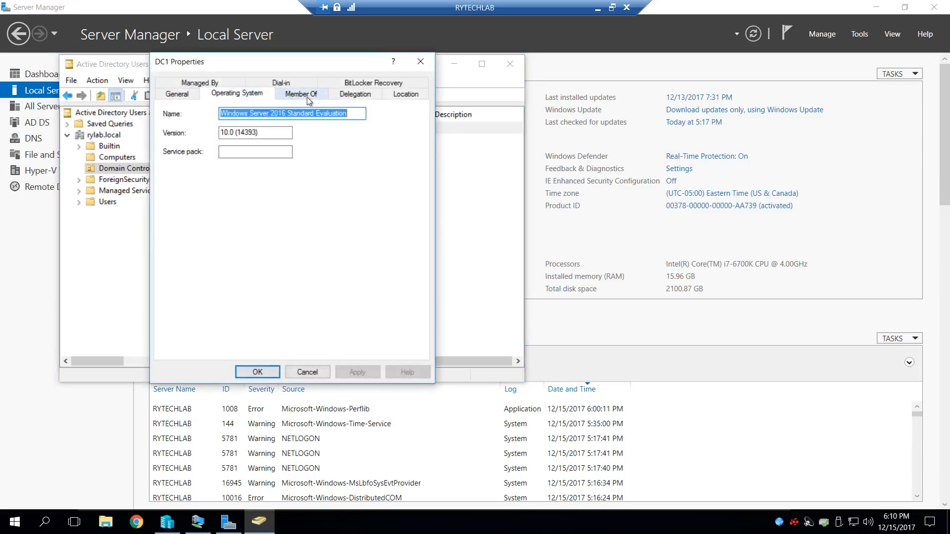
pyautogui.click(307, 96)
pyautogui.click(367, 98)
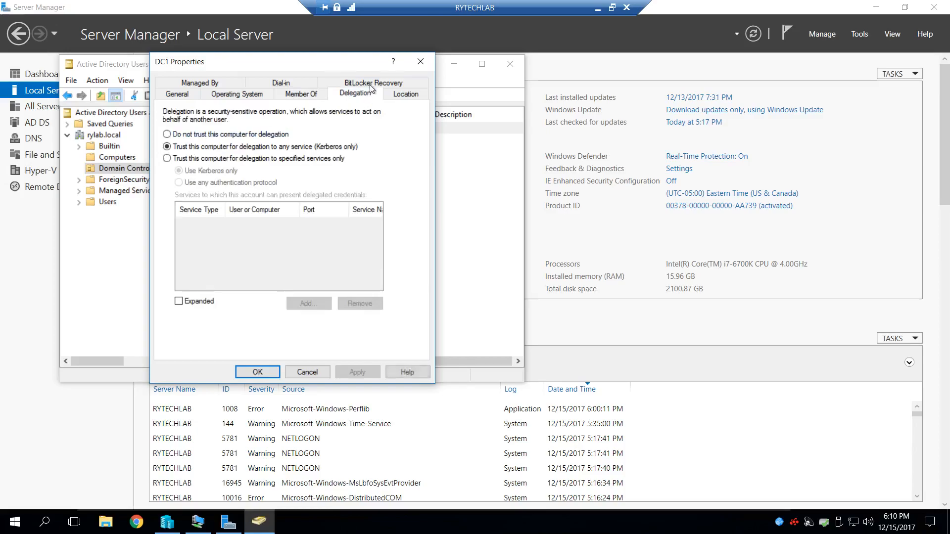
pyautogui.click(371, 84)
pyautogui.click(420, 62)
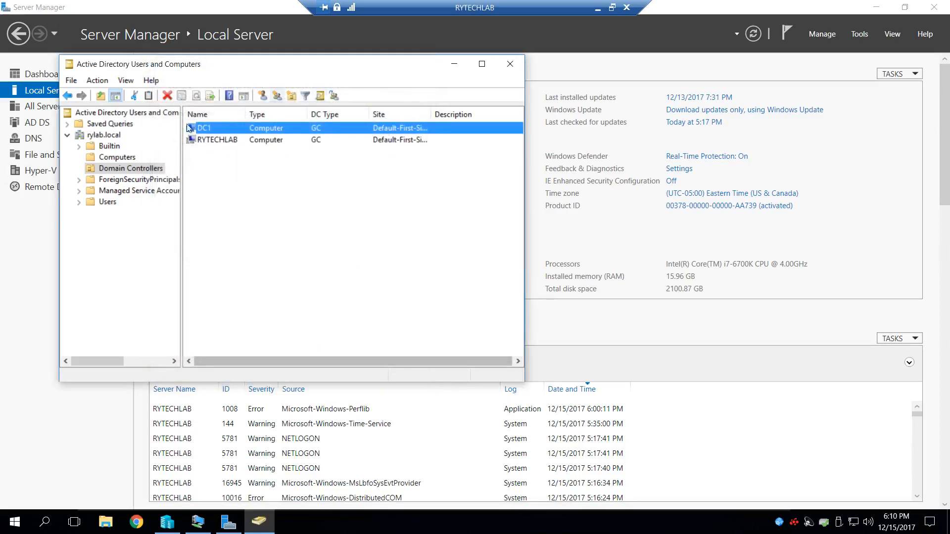
pyautogui.click(510, 64)
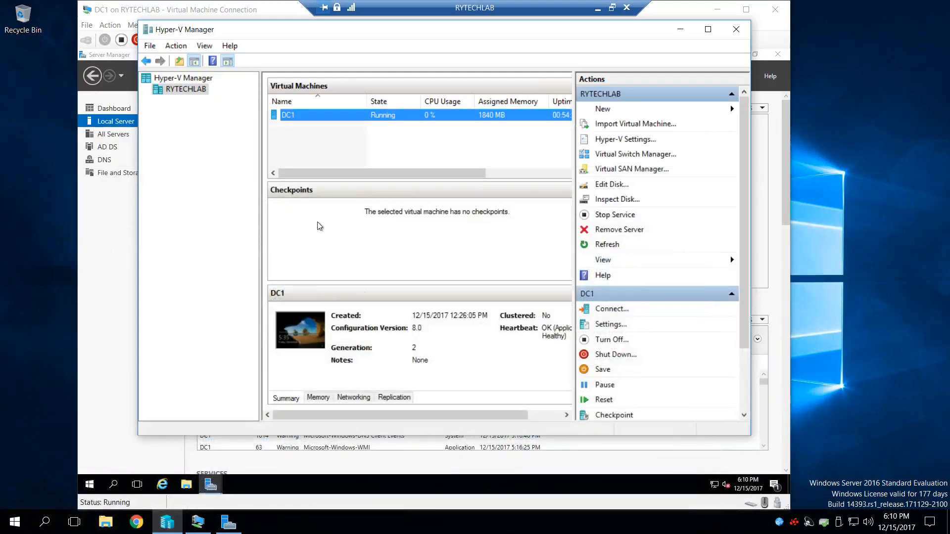
# - Minimize Hyper-V Manager, dismiss DC1's sign-out notice, and sign in to the restarted DC1 as RYLAB\Administrator with the account password
pyautogui.click(680, 27)
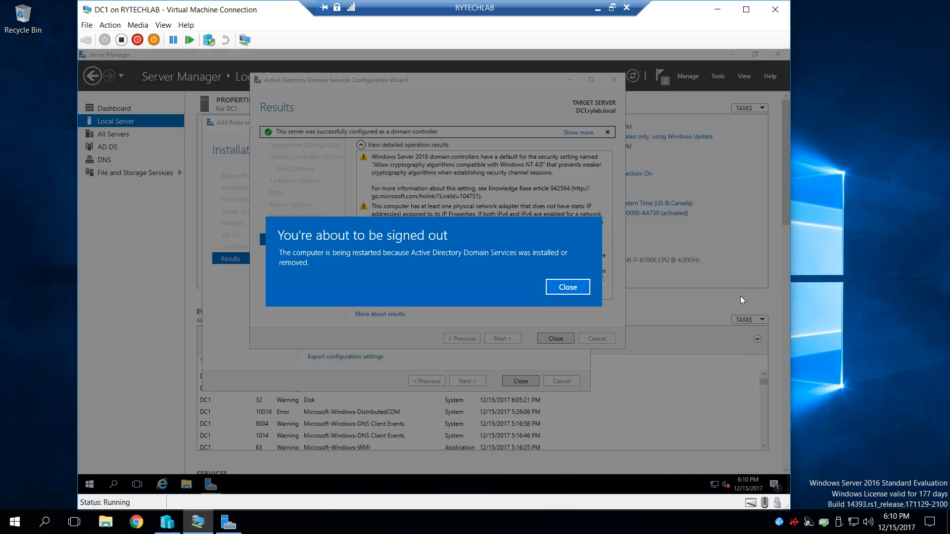
pyautogui.click(567, 287)
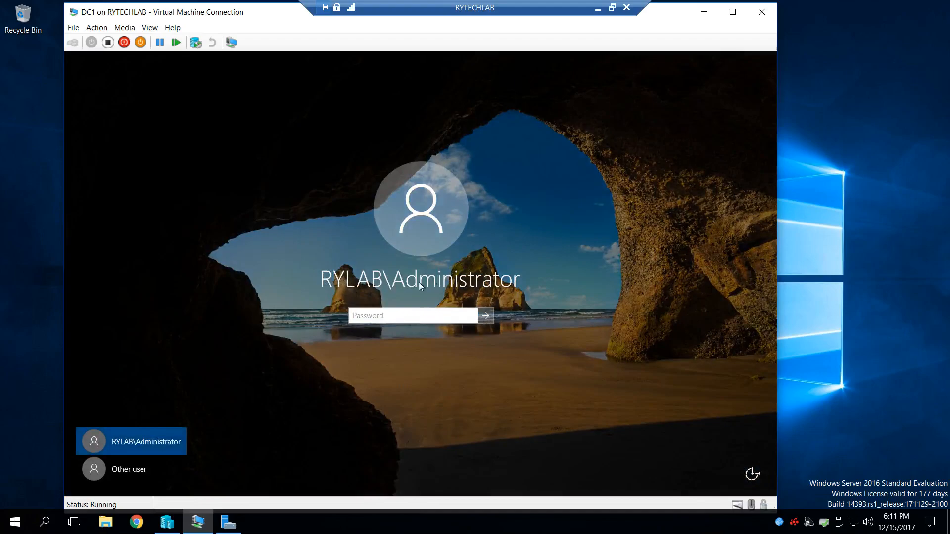
pyautogui.write('P')
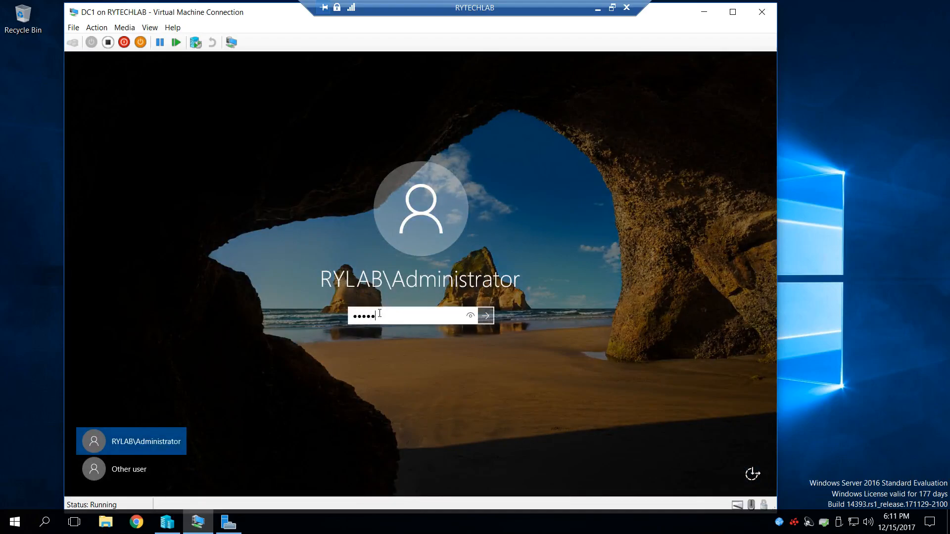
pyautogui.press('BackSpace')
pyautogui.press('BackSpace')
pyautogui.press('BackSpace')
pyautogui.press('BackSpace')
pyautogui.write('P')
pyautogui.press('Return')
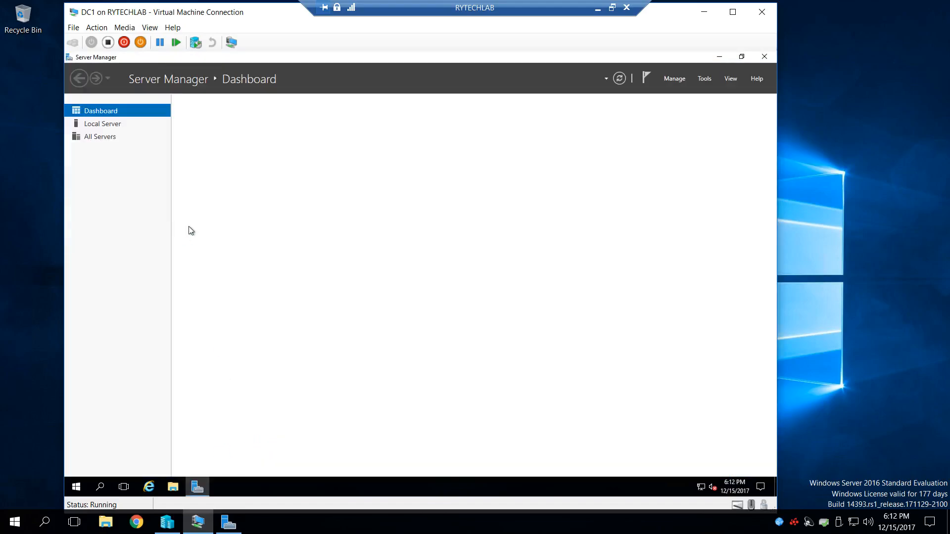
# - Hide the critical event alerts for All Servers and Local Server on DC1's Server Manager dashboard
pyautogui.click(748, 245)
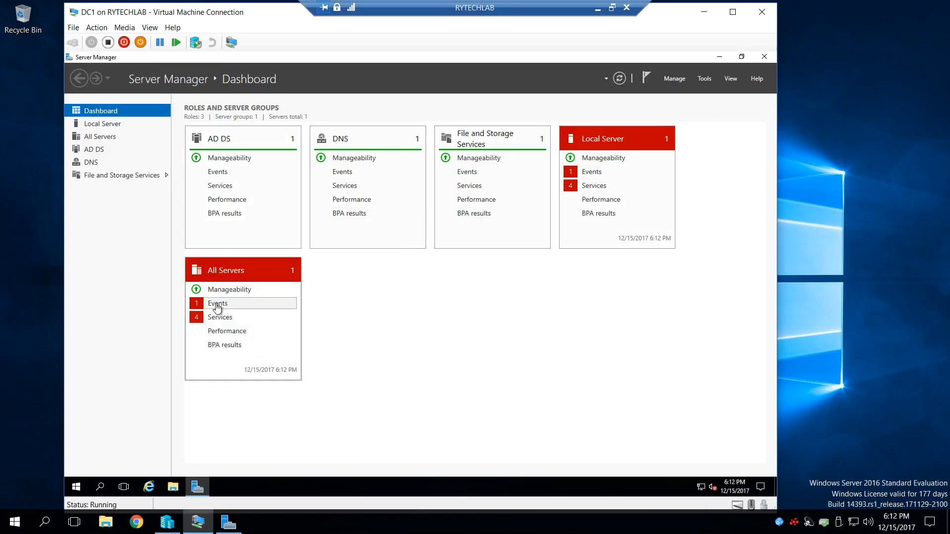
pyautogui.click(217, 307)
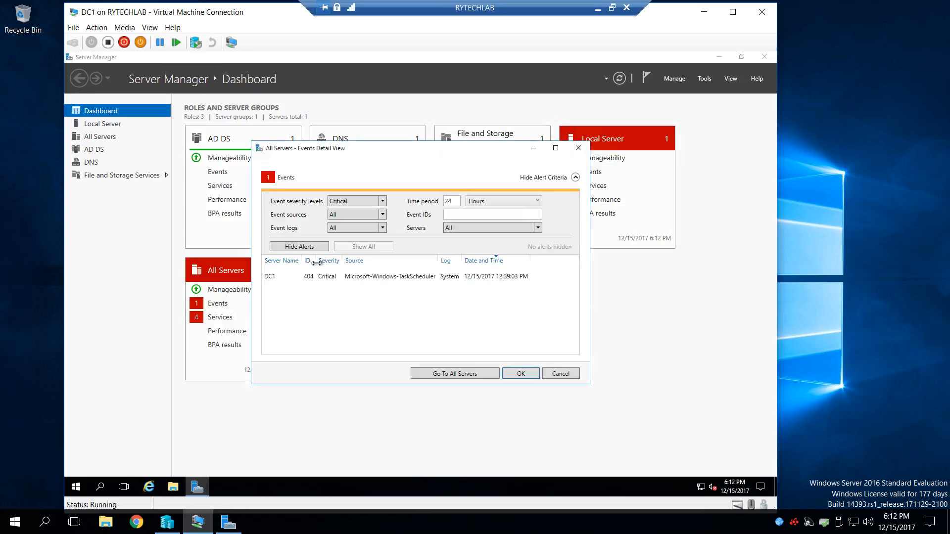
pyautogui.click(328, 280)
pyautogui.click(317, 248)
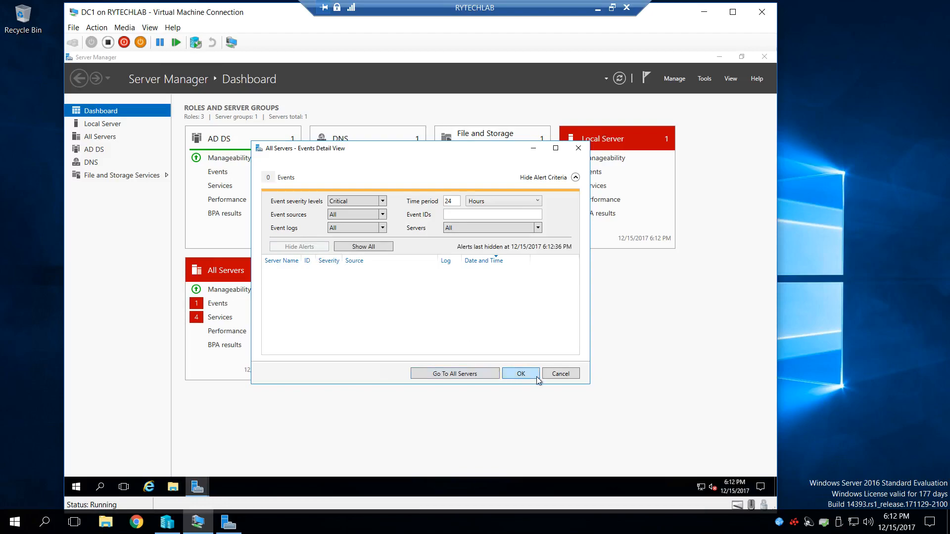
pyautogui.click(529, 376)
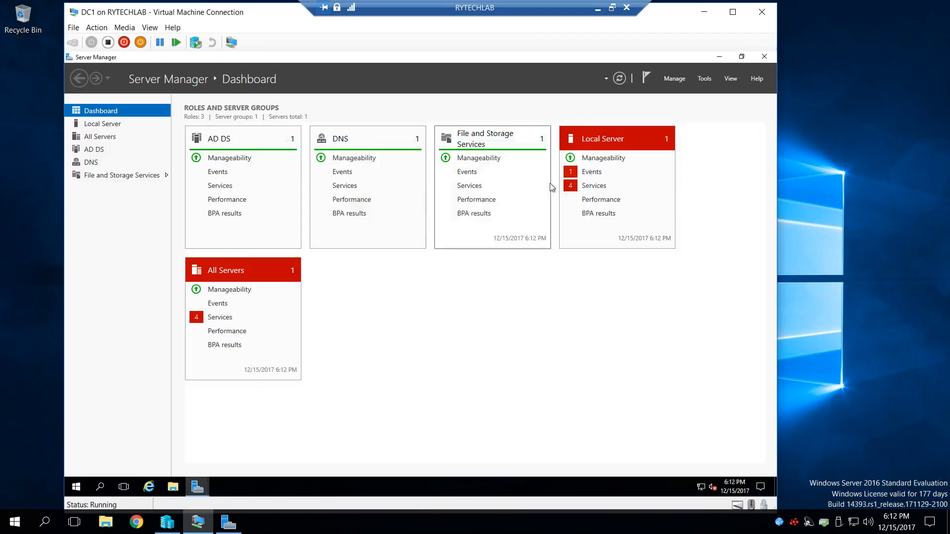
pyautogui.click(591, 173)
pyautogui.click(312, 247)
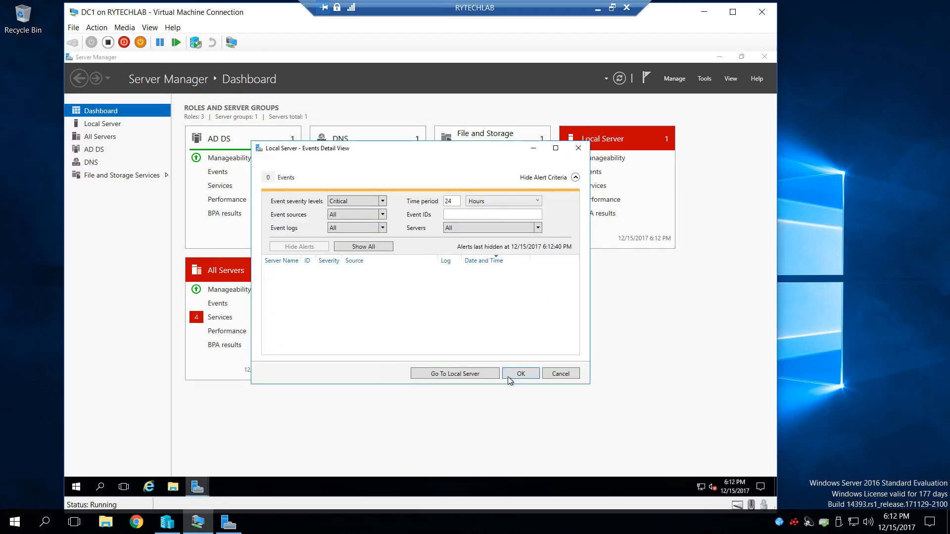
pyautogui.click(212, 377)
# - Open the All Servers service alerts and start the Sync Host and User Access Logging services on DC1
pyautogui.click(219, 317)
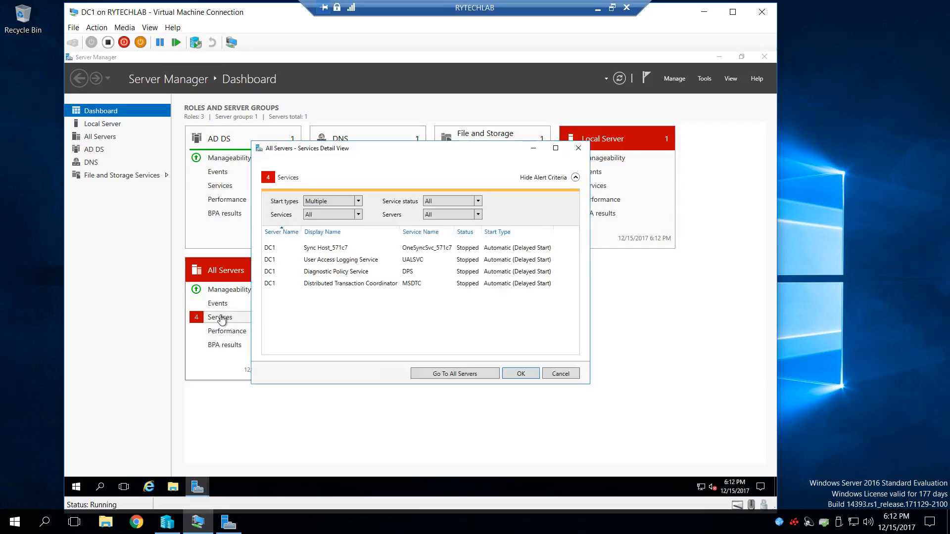
pyautogui.rightClick(327, 248)
pyautogui.press('Escape')
pyautogui.click(332, 262)
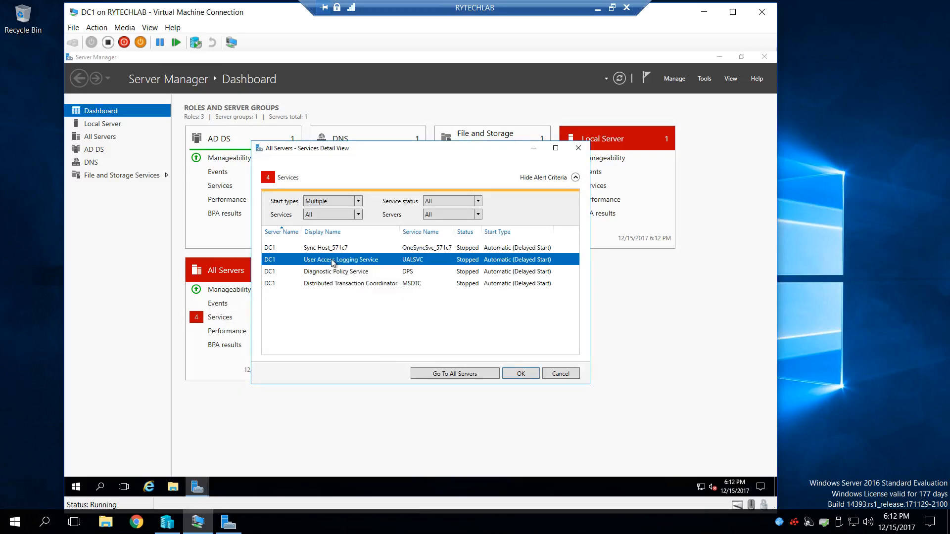
pyautogui.rightClick(341, 264)
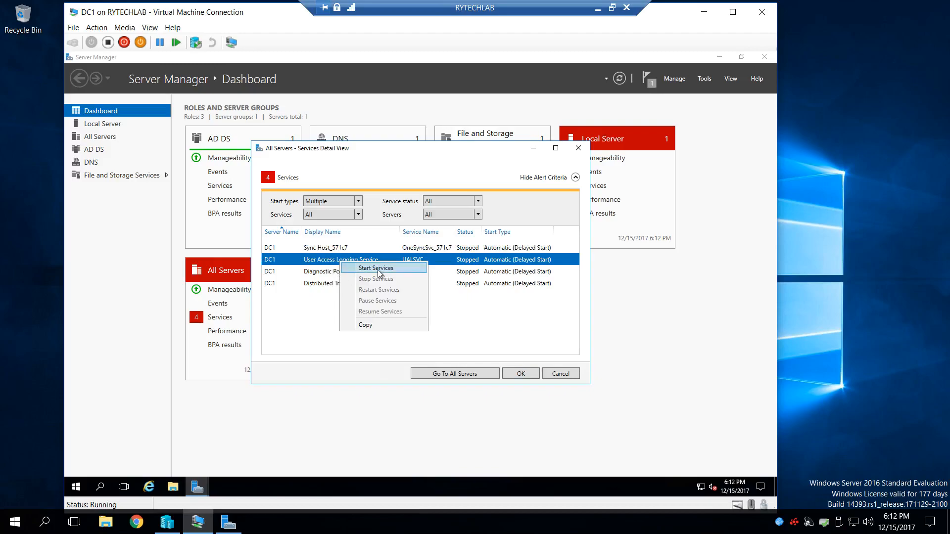
pyautogui.press('Escape')
# - Start the Diagnostic Policy Service and Distributed Transaction Coordinator on DC1, and close the service alerts
pyautogui.click(335, 273)
pyautogui.rightClick(335, 275)
pyautogui.click(339, 285)
pyautogui.click(334, 272)
pyautogui.rightClick(360, 261)
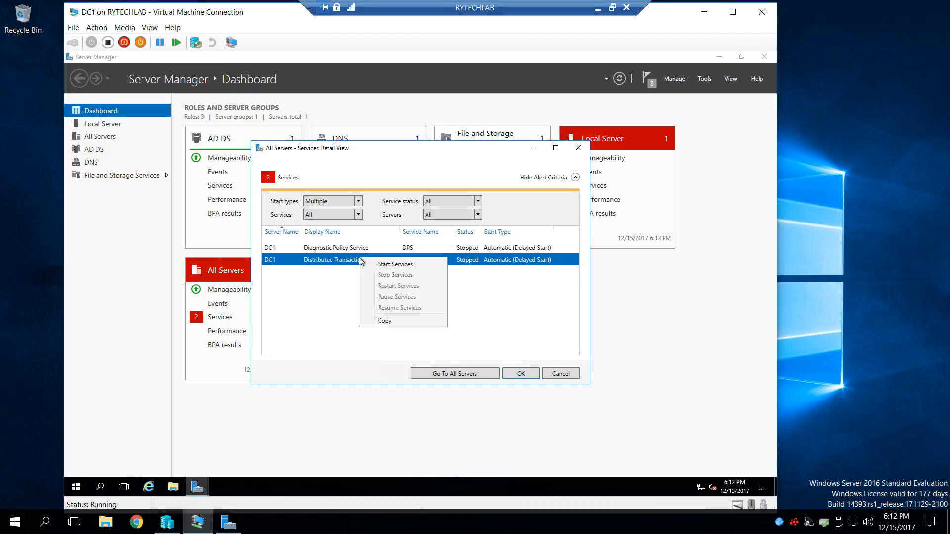
pyautogui.click(408, 266)
pyautogui.click(520, 373)
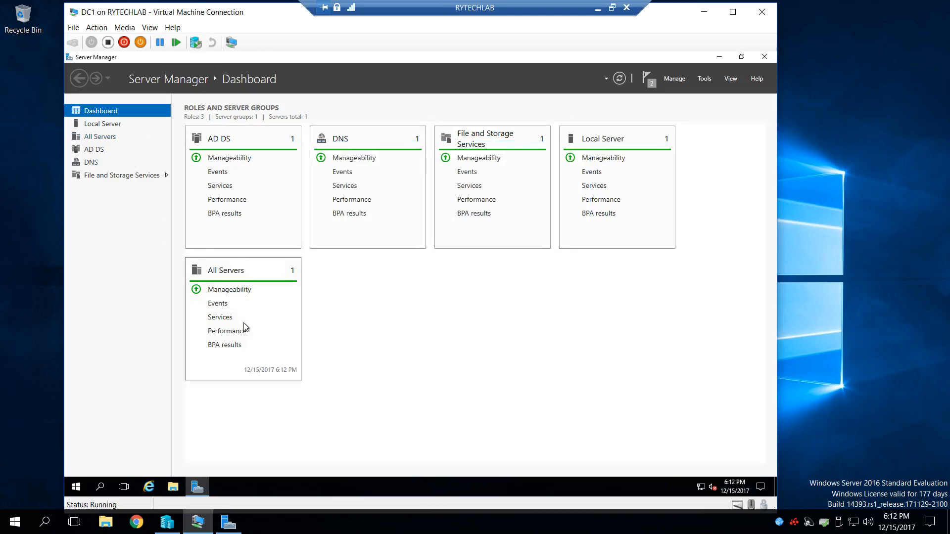
# - Review the DNS and AD DS role pages and display the Local Server properties of DC1
pyautogui.click(96, 165)
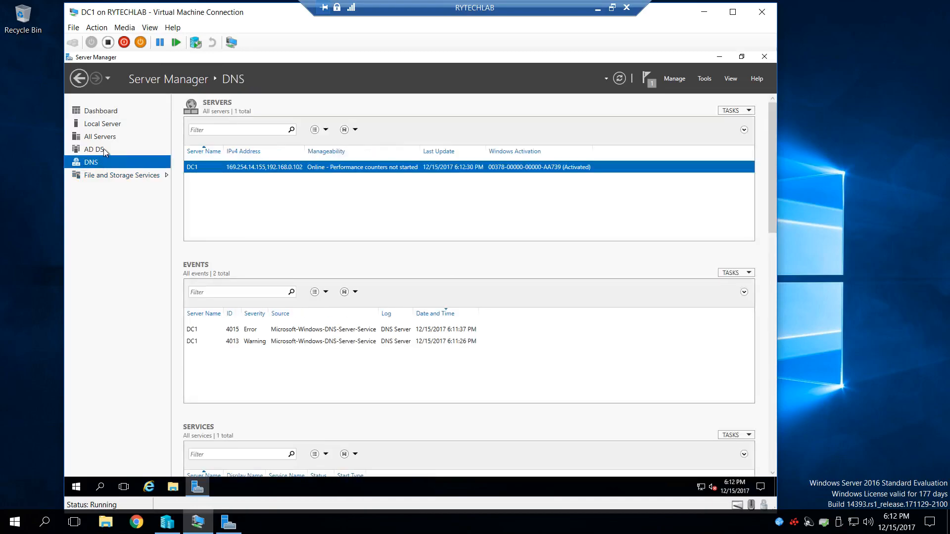
pyautogui.click(102, 150)
pyautogui.click(108, 112)
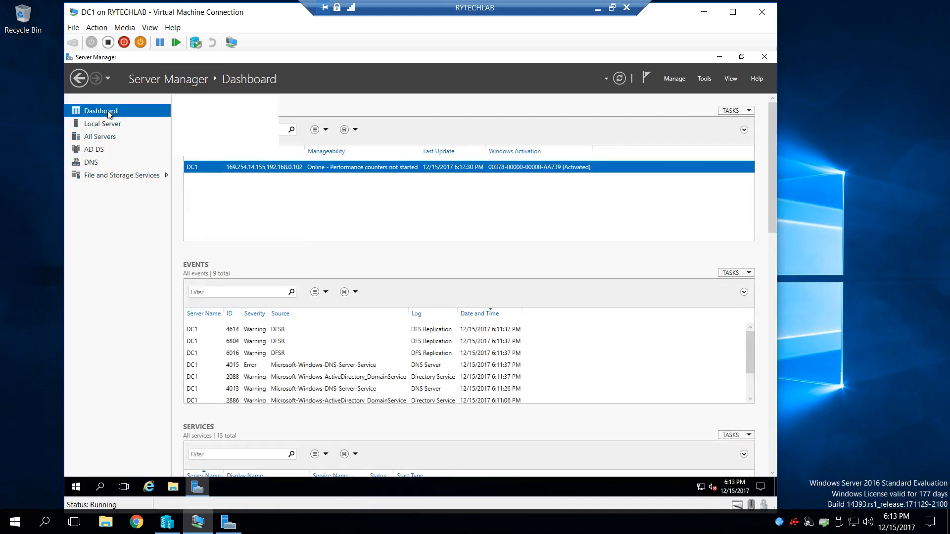
pyautogui.click(106, 124)
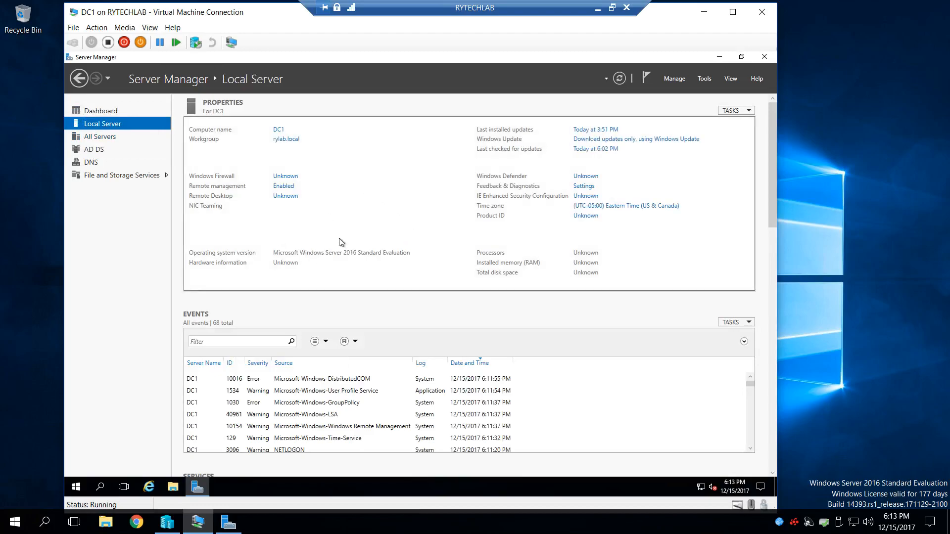
# - Open Active Directory Sites and Services on DC1 and expand Default-First-Site-Name to show its servers
pyautogui.click(704, 79)
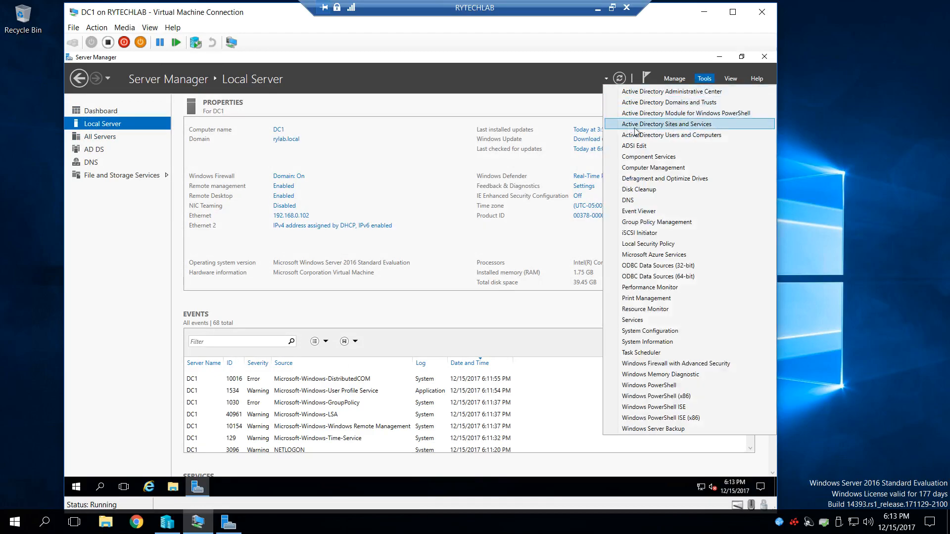
pyautogui.click(683, 125)
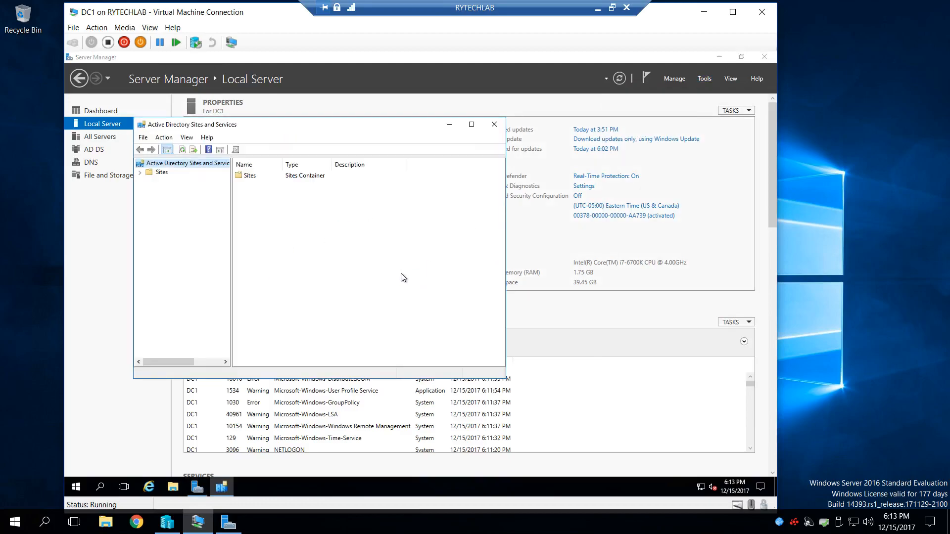
pyautogui.click(140, 173)
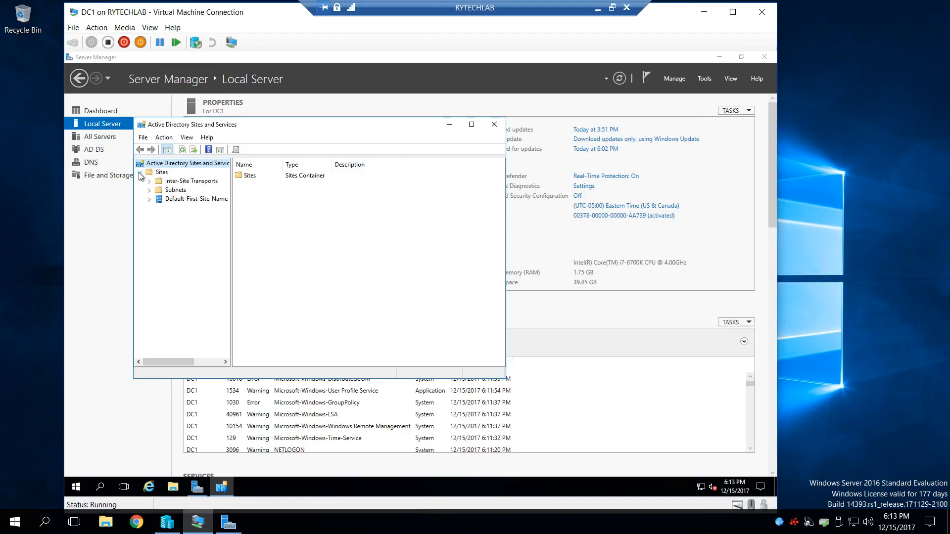
pyautogui.click(150, 200)
pyautogui.click(159, 209)
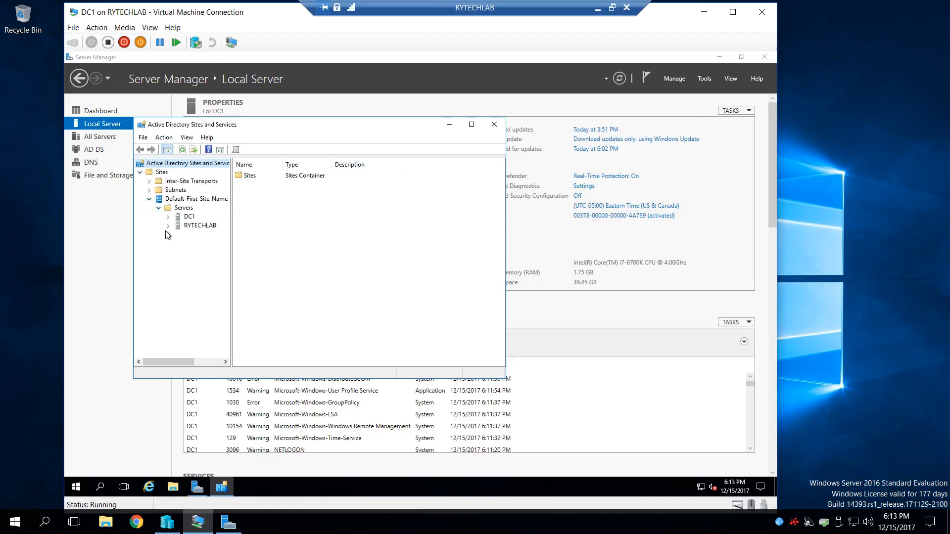
# - Expand DC1 and RYTECHLAB, widen the tree and the window, and display the NTDS Settings of DC1
pyautogui.click(169, 217)
pyautogui.click(169, 235)
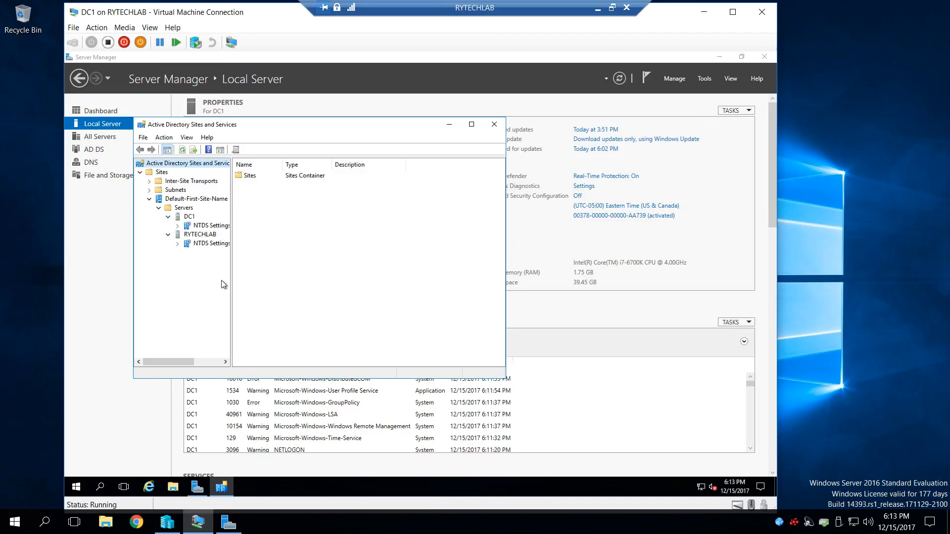
pyautogui.moveTo(231, 278); pyautogui.dragTo(260, 280)
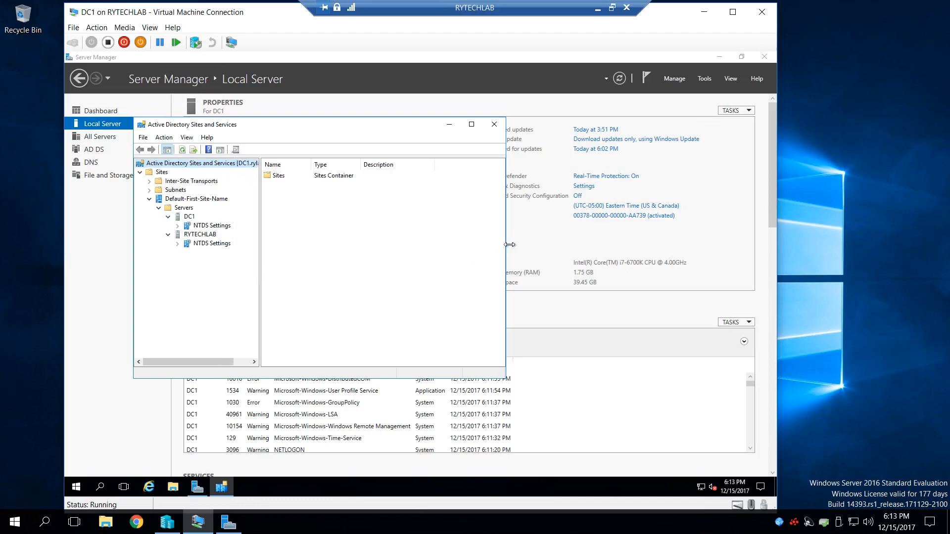
pyautogui.moveTo(507, 245); pyautogui.dragTo(538, 245)
pyautogui.click(214, 227)
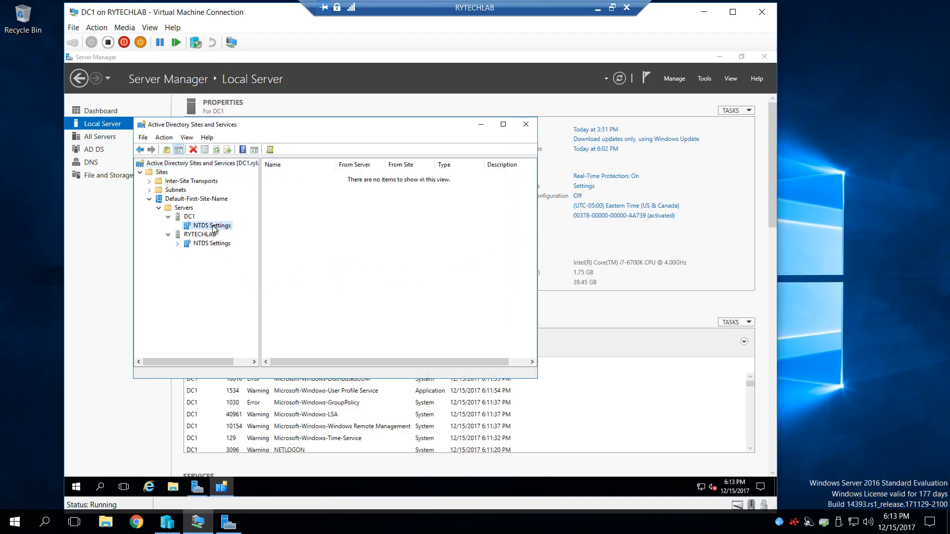
# - Refresh the NTDS Settings of DC1 and of RYTECHLAB in Active Directory Sites and Services
pyautogui.click(218, 245)
pyautogui.rightClick(216, 227)
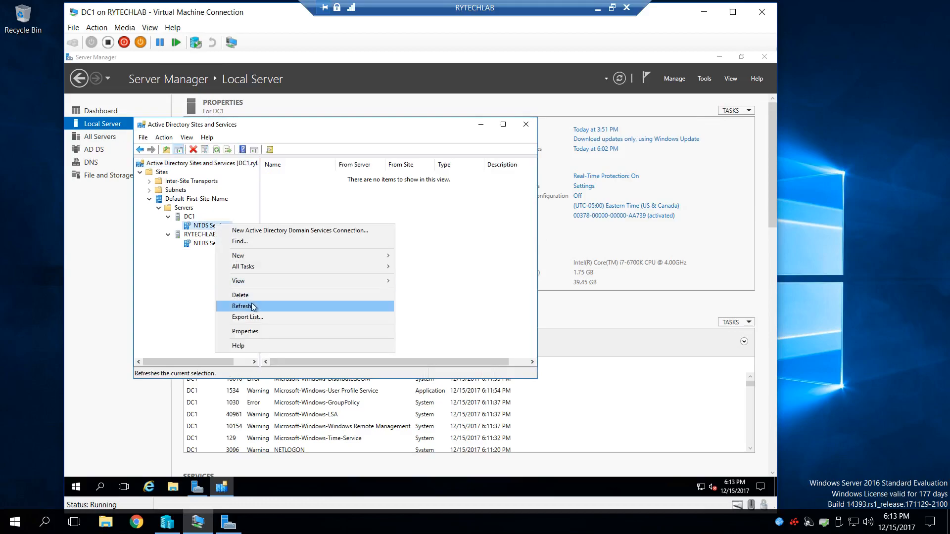
pyautogui.click(237, 306)
pyautogui.click(225, 244)
pyautogui.rightClick(225, 244)
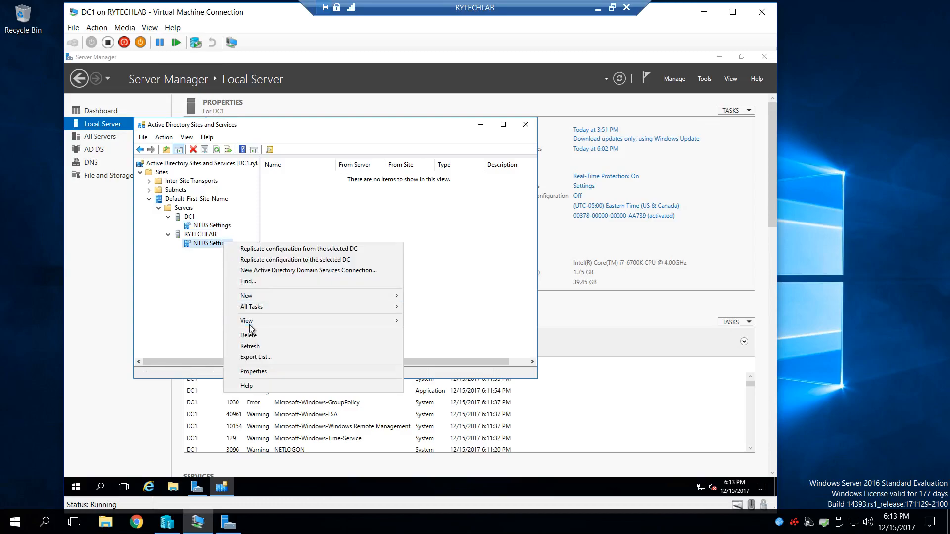
pyautogui.click(262, 346)
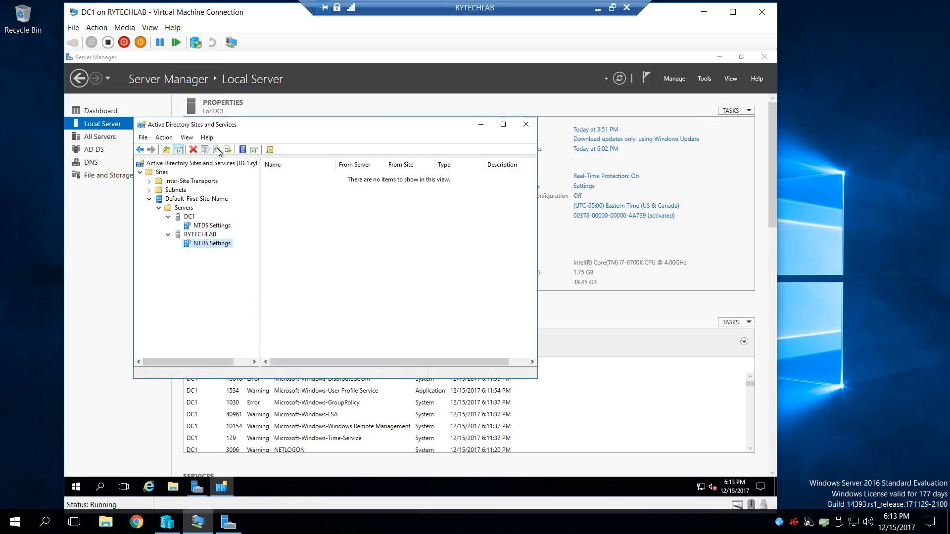
# - Refresh the DC1 and RYTECHLAB server entries and check their NTDS Settings for connections
pyautogui.rightClick(191, 218)
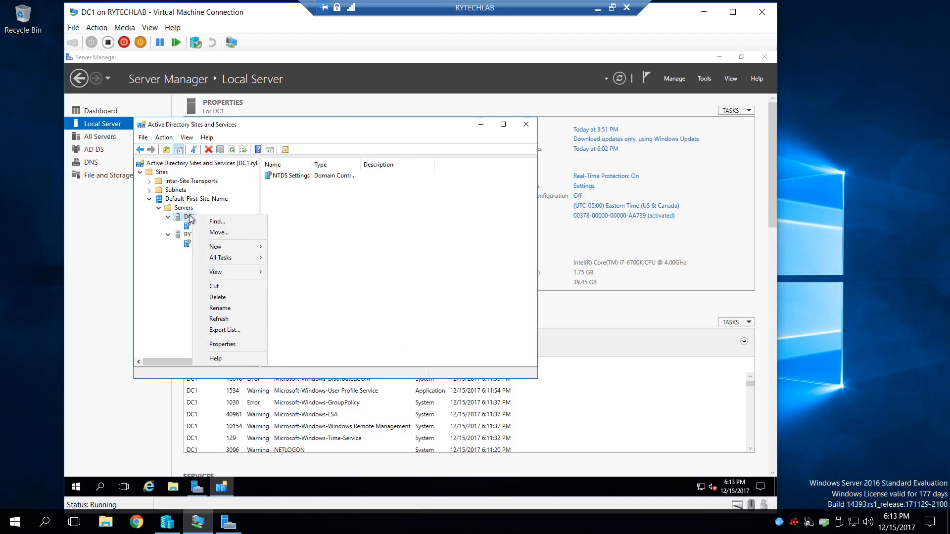
pyautogui.click(220, 319)
pyautogui.click(208, 235)
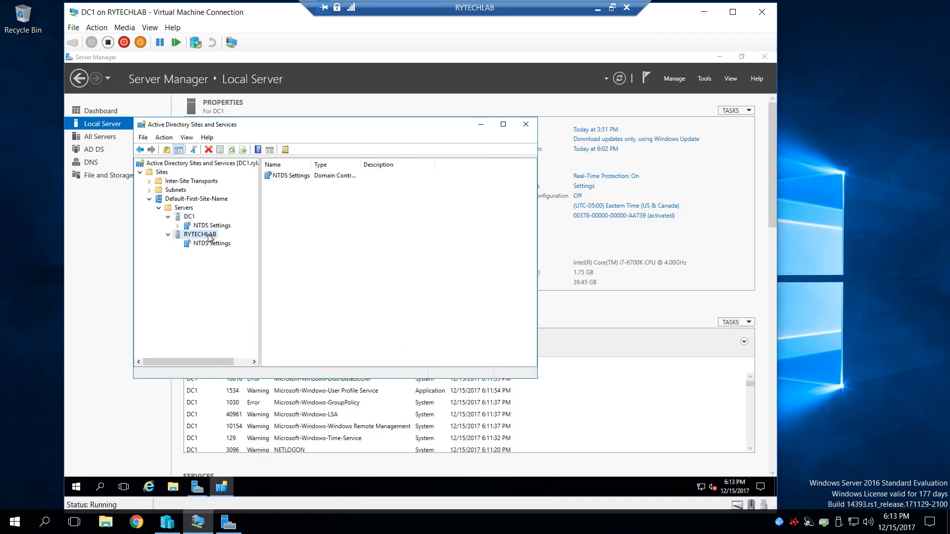
pyautogui.rightClick(209, 236)
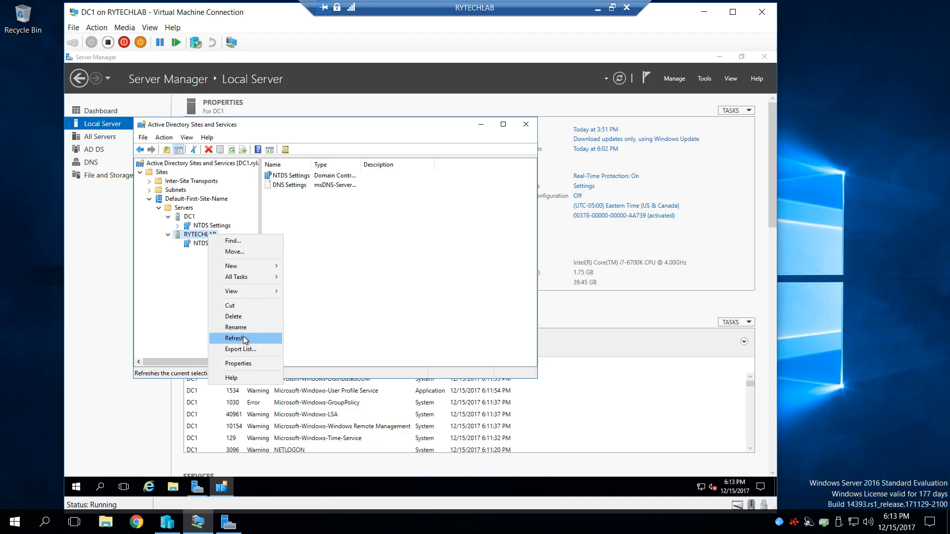
pyautogui.click(243, 338)
pyautogui.click(218, 243)
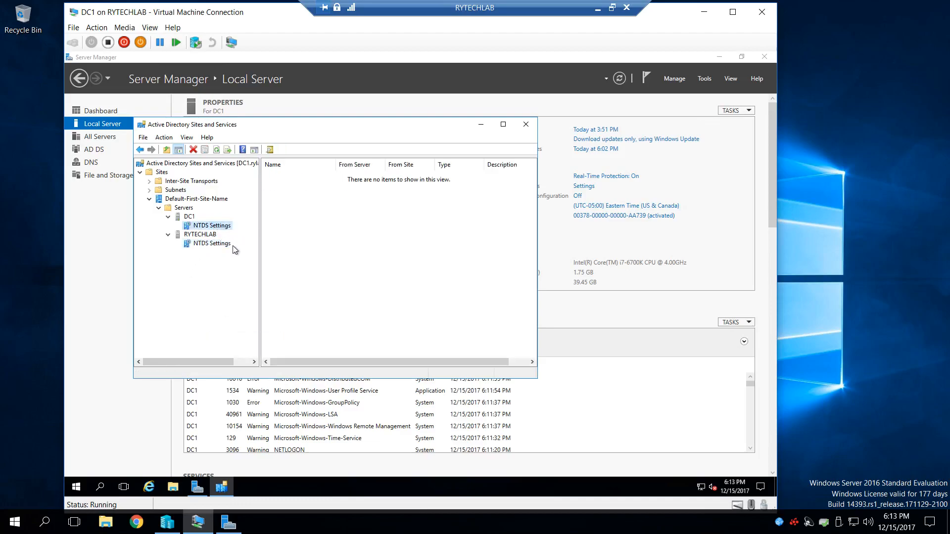
# - Switch to Server Manager on RYTECHLAB, inspect rylab.local in Active Directory Domains and Trusts, and close that console
pyautogui.click(231, 530)
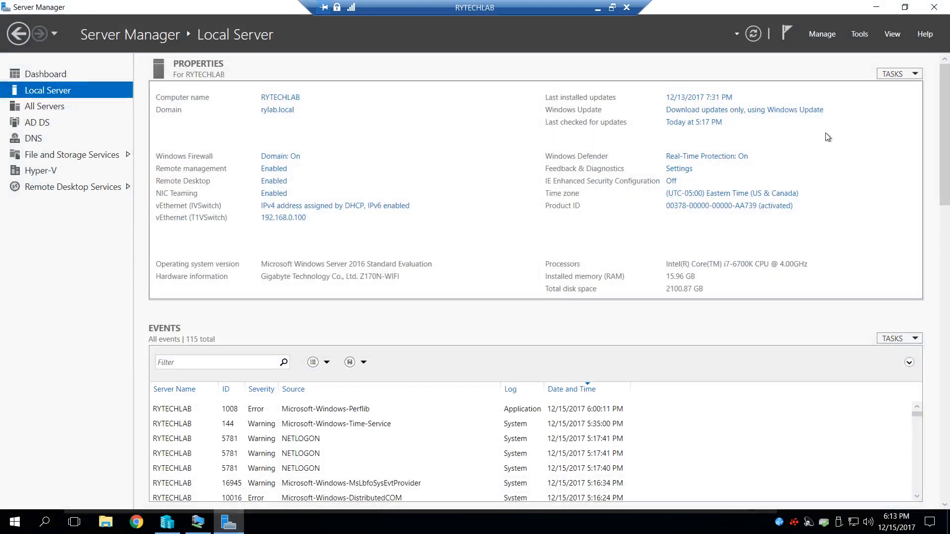
pyautogui.click(861, 34)
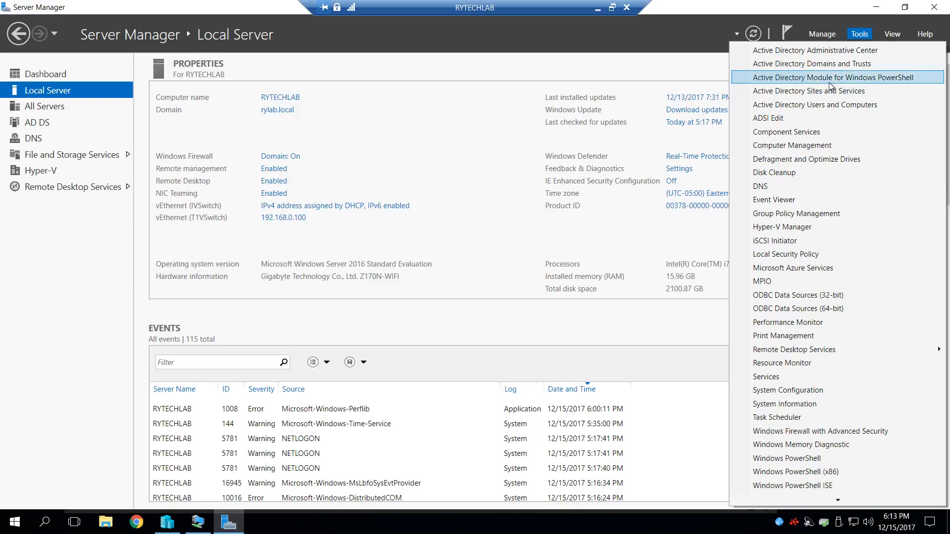
pyautogui.click(832, 66)
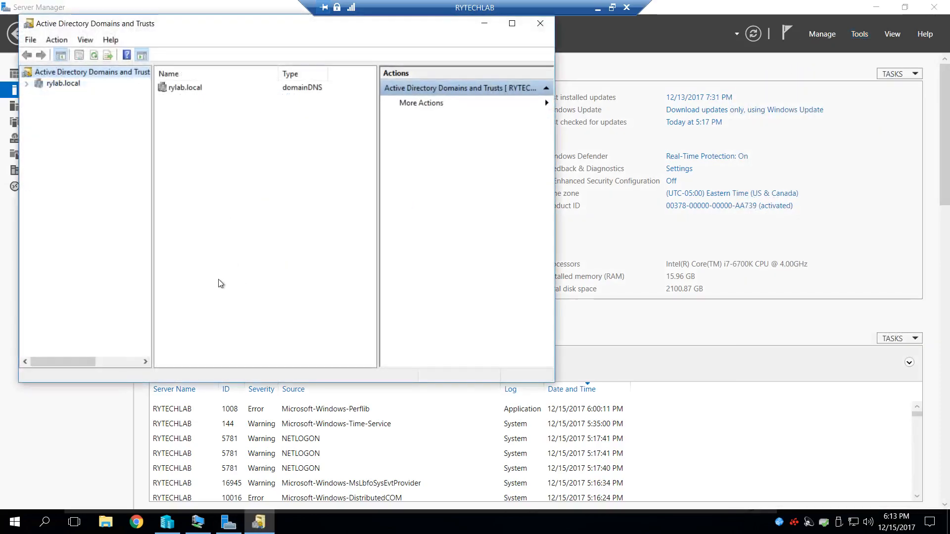
pyautogui.moveTo(147, 25); pyautogui.dragTo(194, 50)
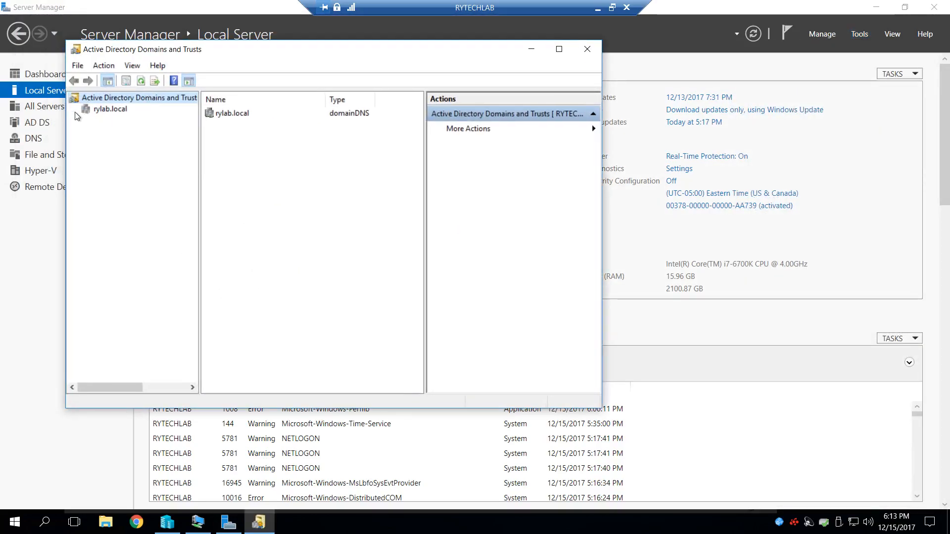
pyautogui.click(110, 110)
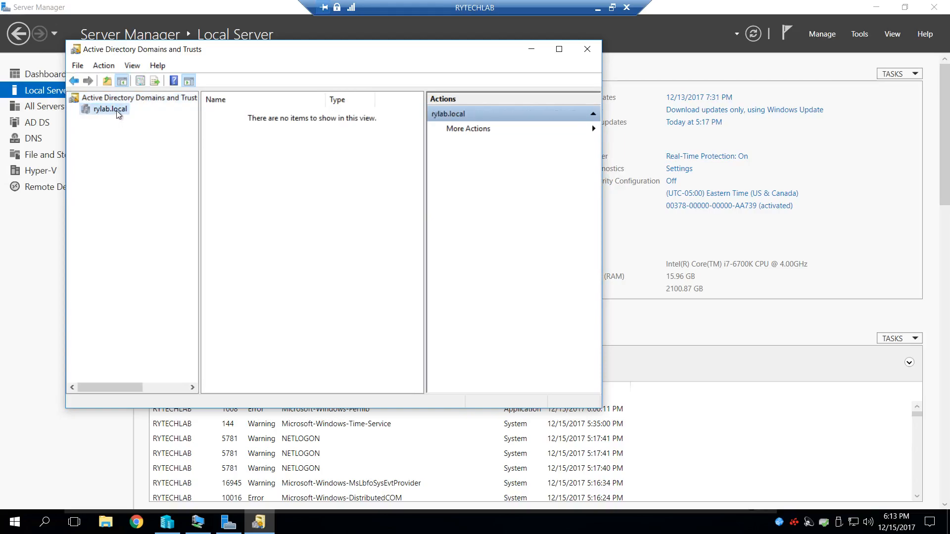
pyautogui.click(586, 50)
# - Open Active Directory Sites and Services on RYTECHLAB and refresh the whole console tree
pyautogui.click(859, 34)
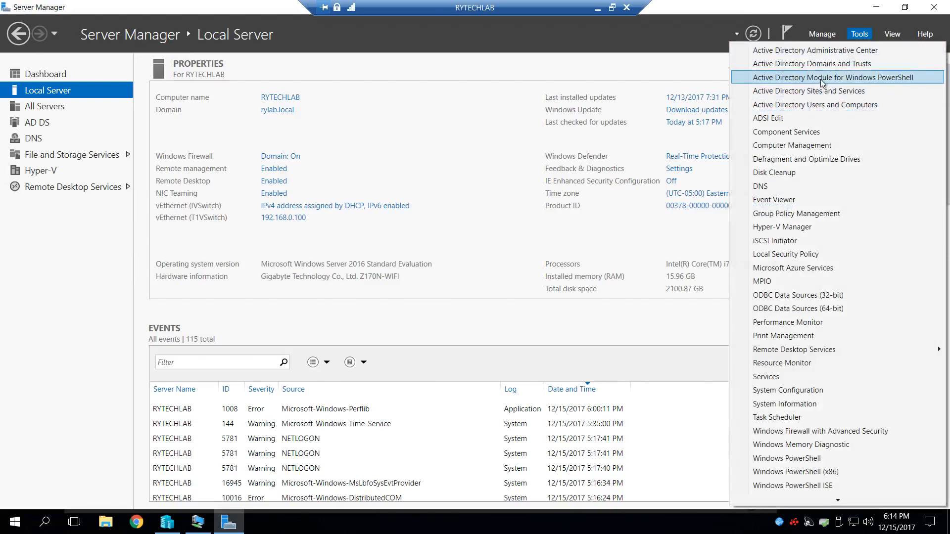
pyautogui.click(830, 92)
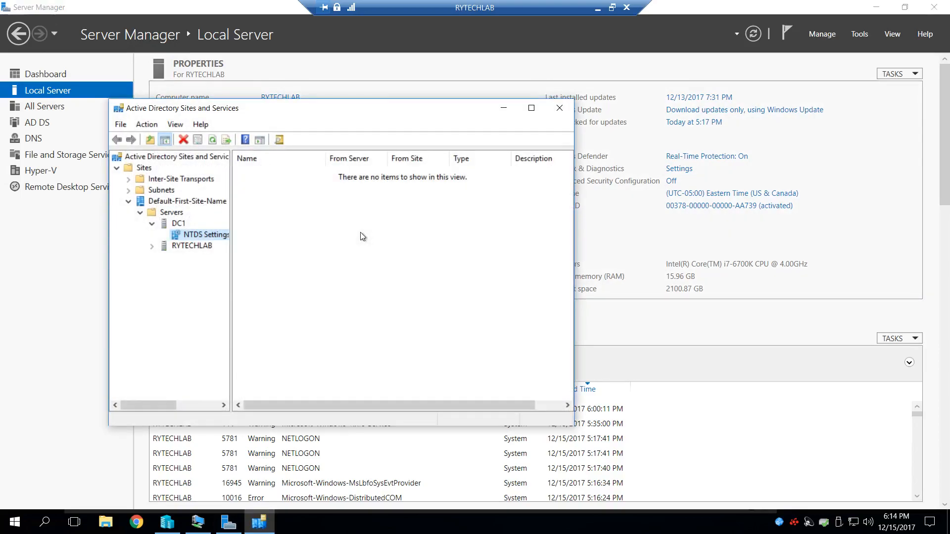
pyautogui.click(152, 247)
pyautogui.rightClick(182, 156)
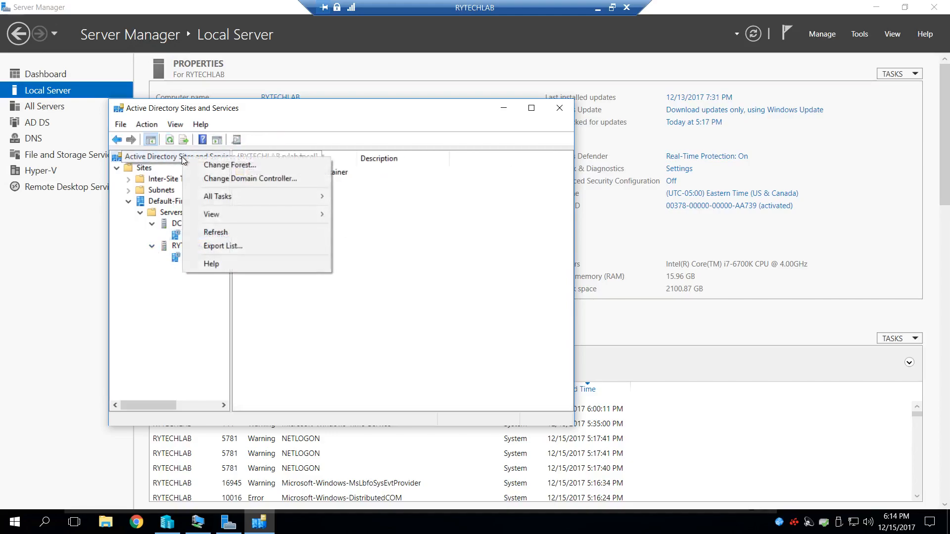
pyautogui.click(216, 232)
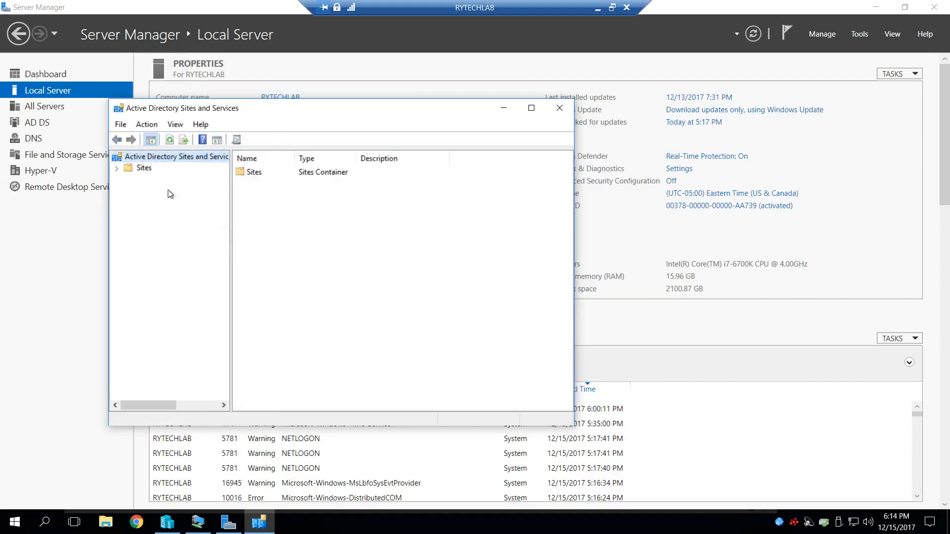
# - Expand Sites down to the Servers folder and show the contents of DC1 and RYTECHLAB
pyautogui.click(117, 169)
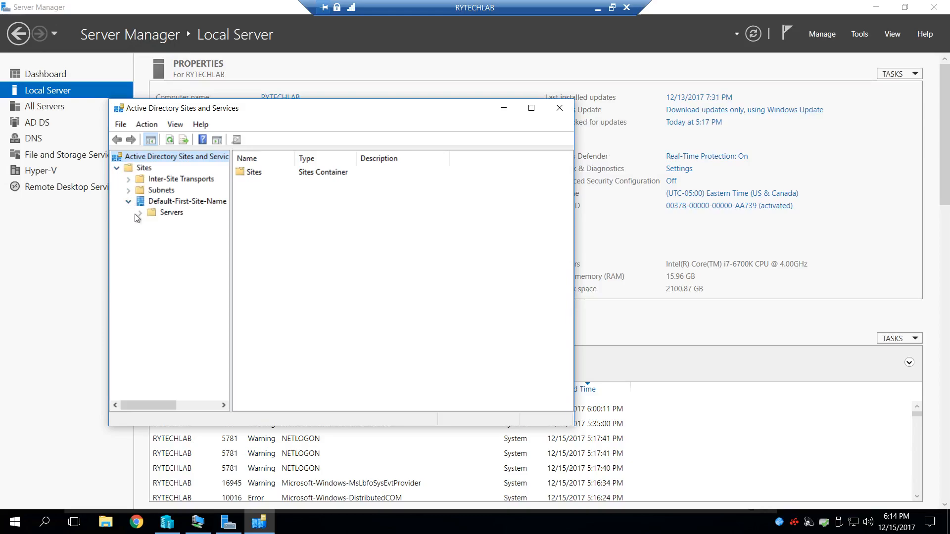
pyautogui.click(141, 213)
pyautogui.click(151, 224)
pyautogui.click(151, 247)
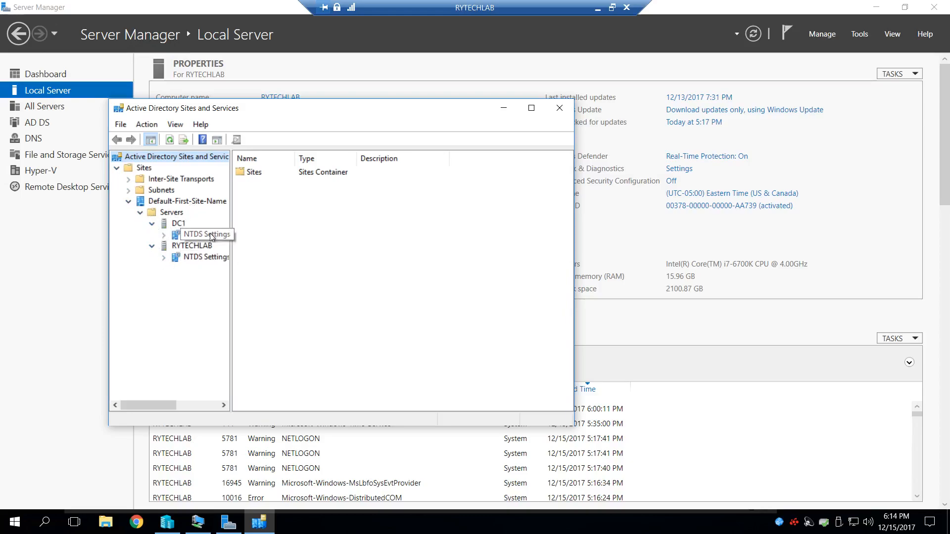
# - Review the replication commands for DC1's NTDS Settings and refresh RYTECHLAB's NTDS Settings
pyautogui.click(196, 236)
pyautogui.rightClick(195, 237)
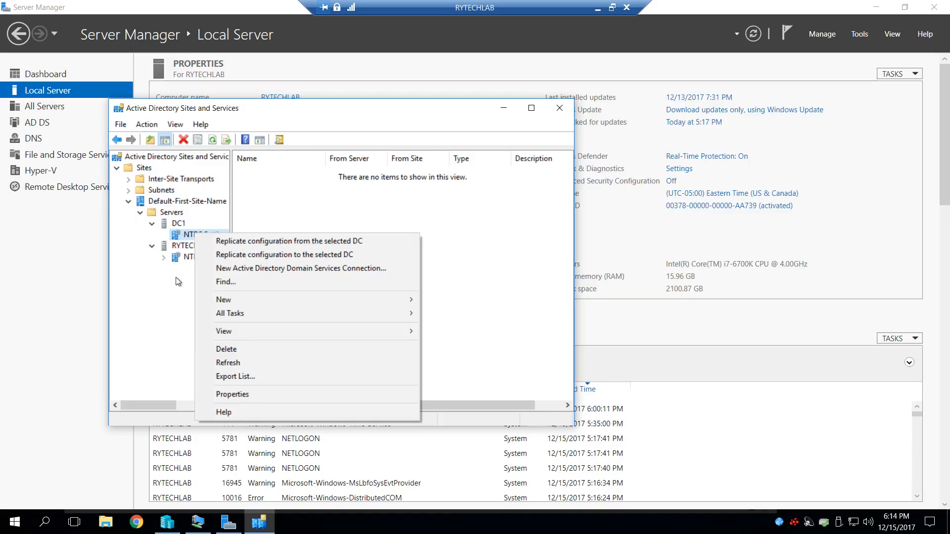
pyautogui.click(190, 269)
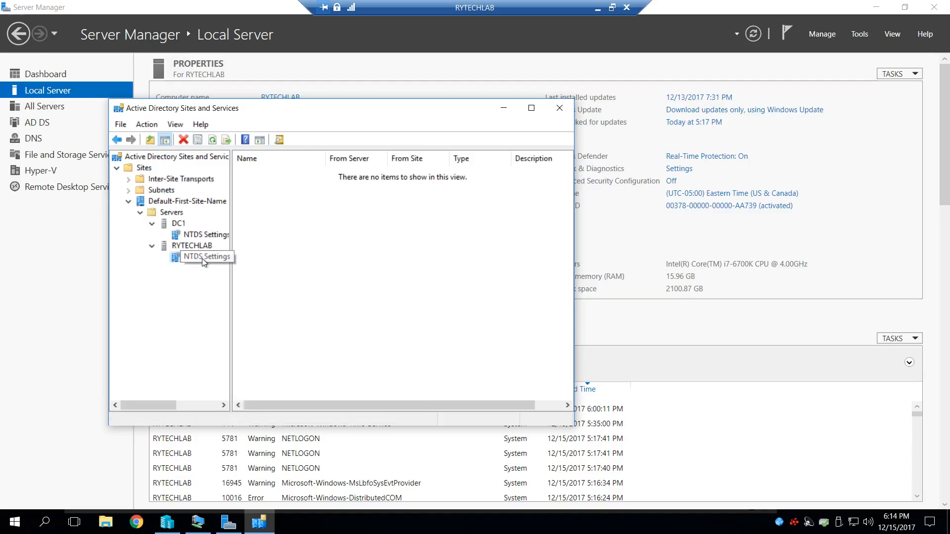
pyautogui.rightClick(203, 257)
pyautogui.click(251, 360)
# - Try to replicate the configuration from DC1 through its NTDS Settings
pyautogui.click(202, 235)
pyautogui.rightClick(202, 234)
pyautogui.click(323, 244)
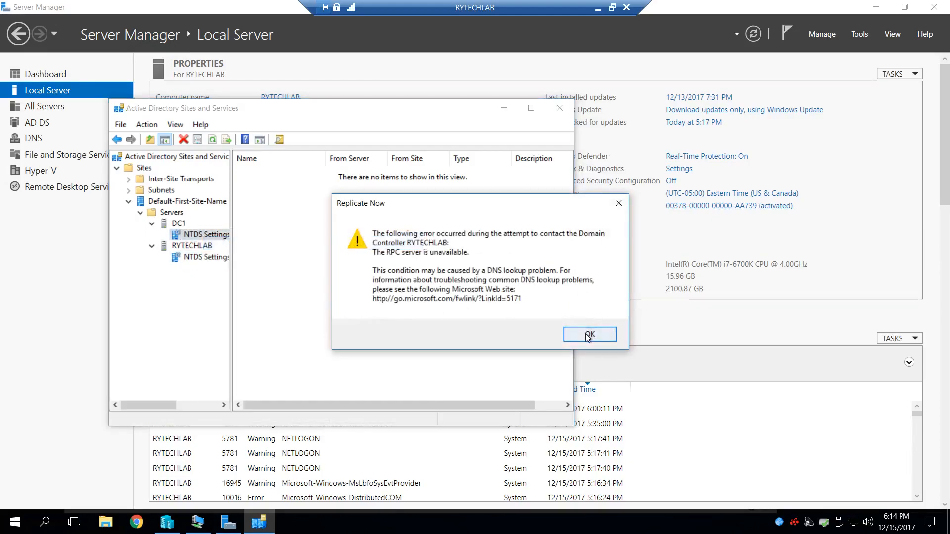
pyautogui.click(589, 334)
# - Check the commands available for RYTECHLAB's NTDS Settings and close Active Directory Sites and Services
pyautogui.click(213, 256)
pyautogui.rightClick(207, 256)
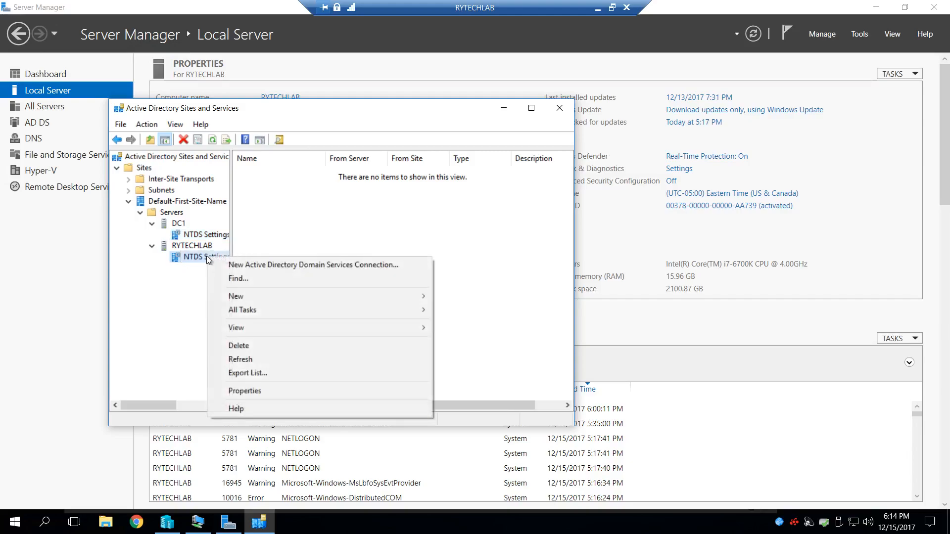
pyautogui.click(167, 360)
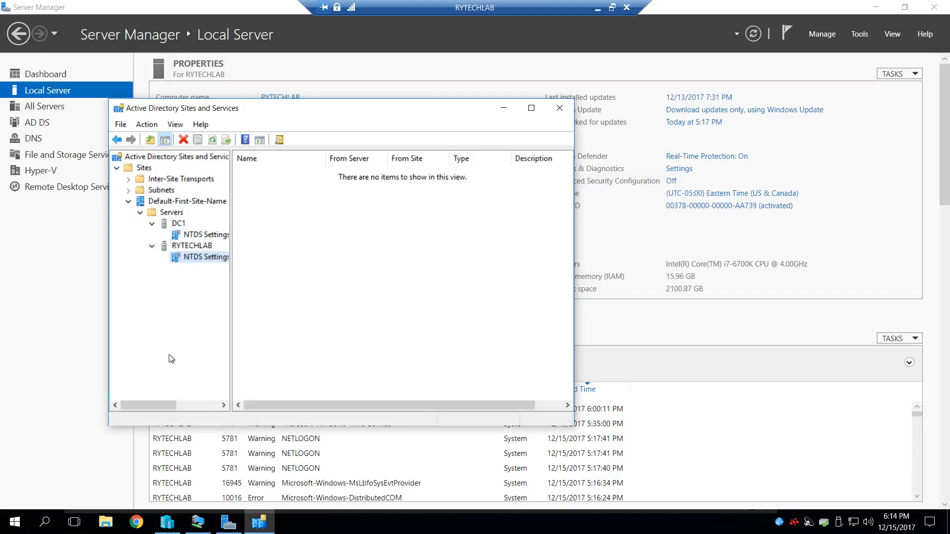
pyautogui.click(561, 108)
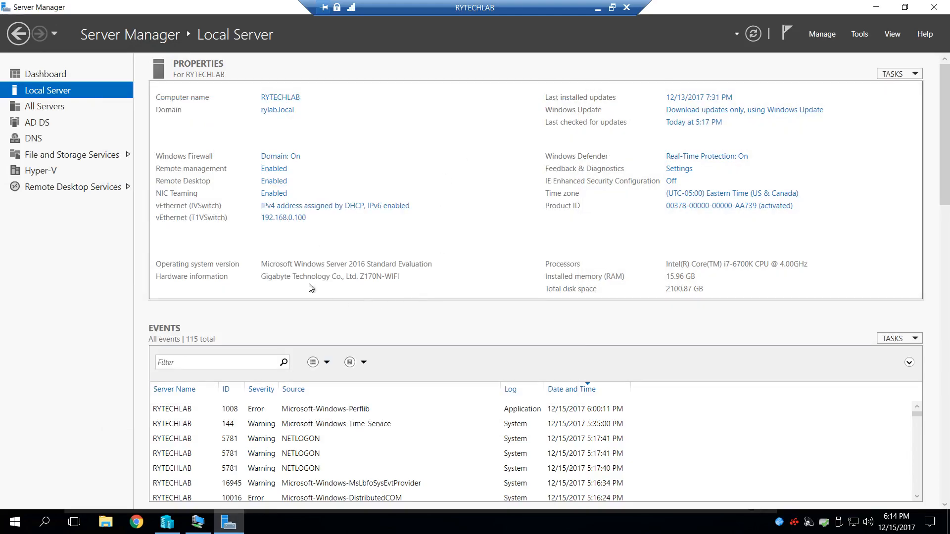
# - Open the advanced IPv4 DNS settings of the vEthernet (T1VSwitch) adapter on RYTECHLAB
pyautogui.click(285, 220)
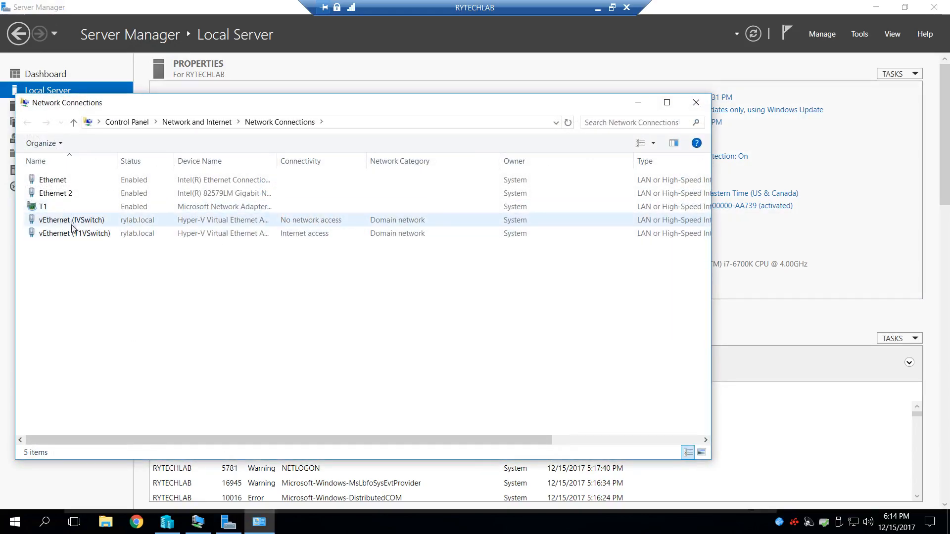
pyautogui.moveTo(289, 102); pyautogui.dragTo(356, 91)
pyautogui.doubleClick(156, 223)
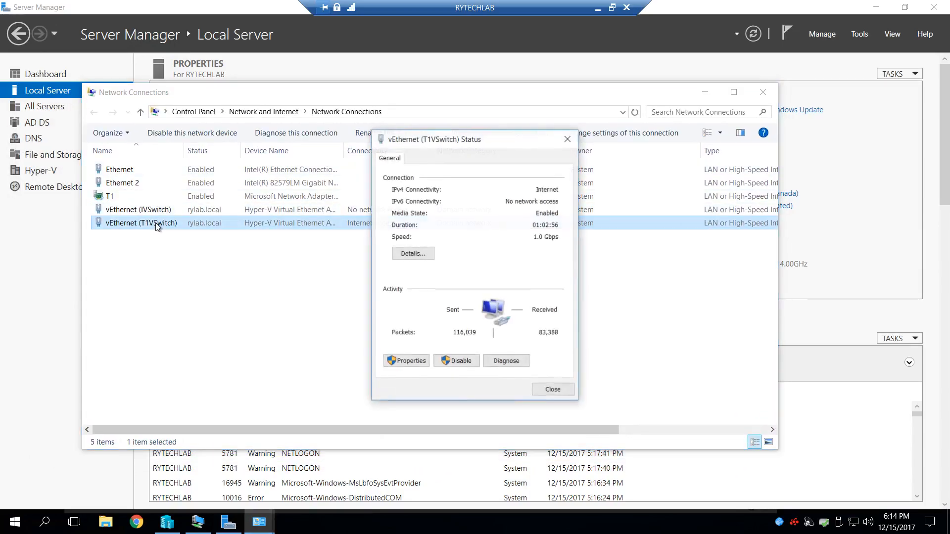
pyautogui.click(410, 361)
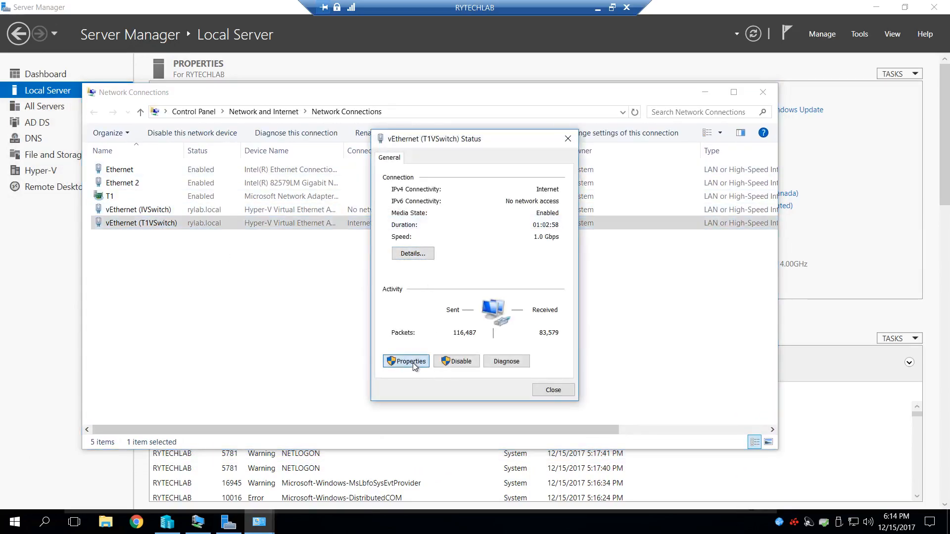
pyautogui.click(450, 278)
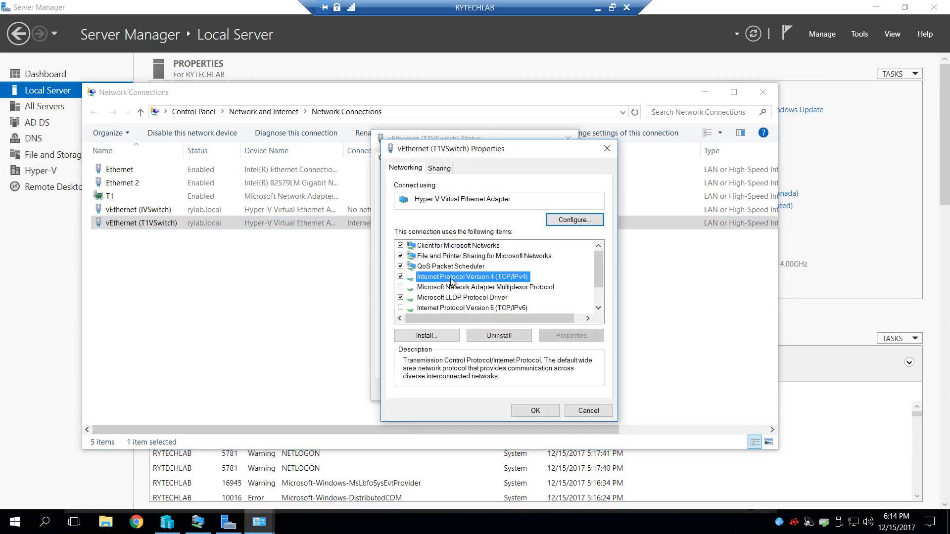
pyautogui.click(571, 335)
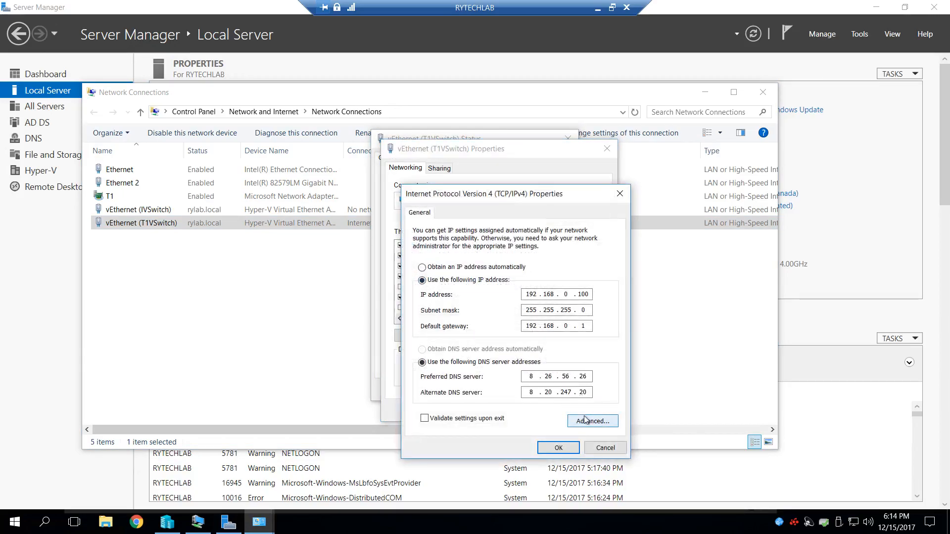
pyautogui.click(573, 425)
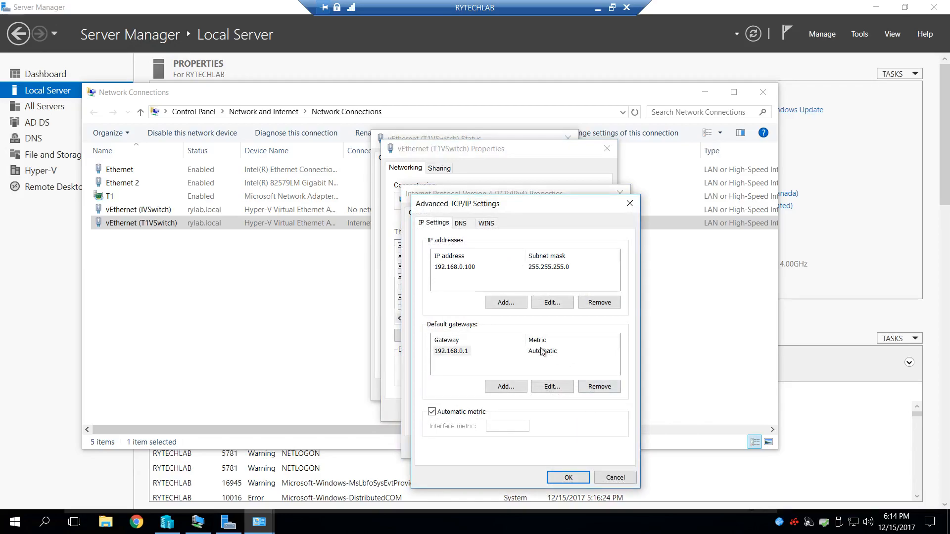
pyautogui.click(464, 225)
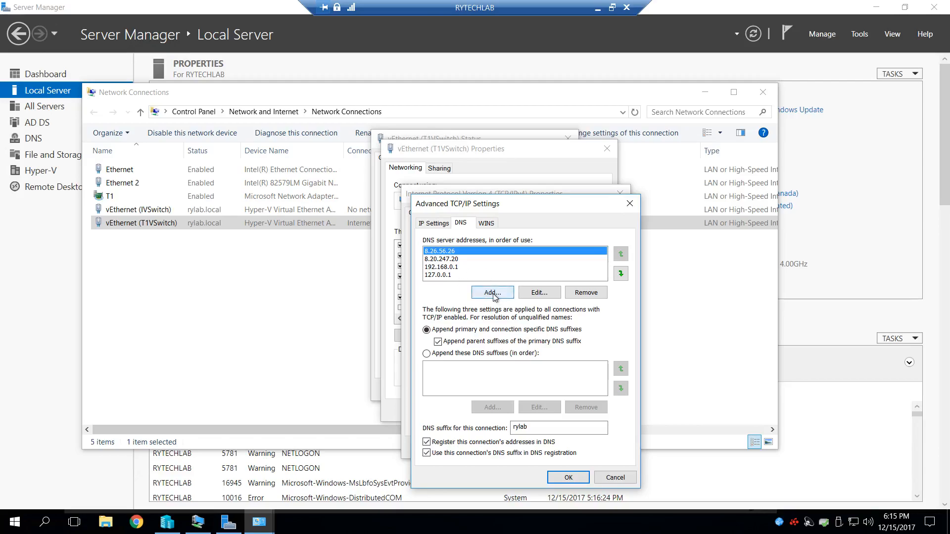
# - Replace the DNS server address 127.0.0.1 with 192.168.0.100 and place it first in the order of use
pyautogui.click(437, 275)
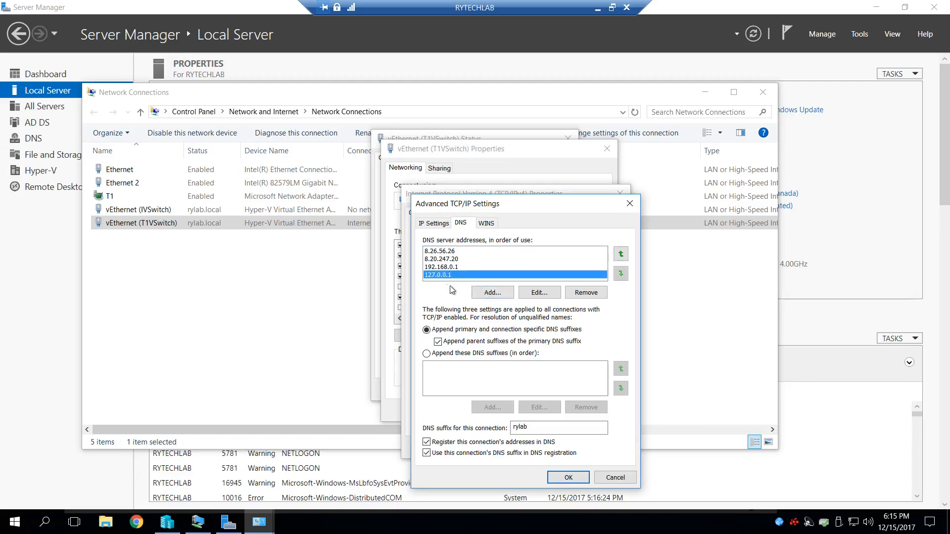
pyautogui.click(585, 296)
pyautogui.click(507, 295)
pyautogui.click(487, 291)
pyautogui.press('BackSpace')
pyautogui.press('BackSpace')
pyautogui.press('BackSpace')
pyautogui.press('BackSpace')
pyautogui.press('BackSpace')
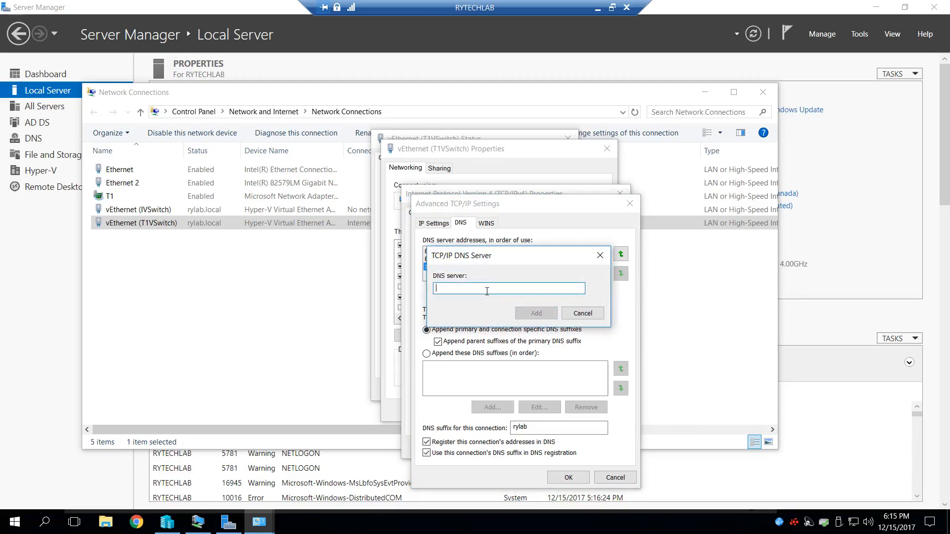
pyautogui.write('192.168')
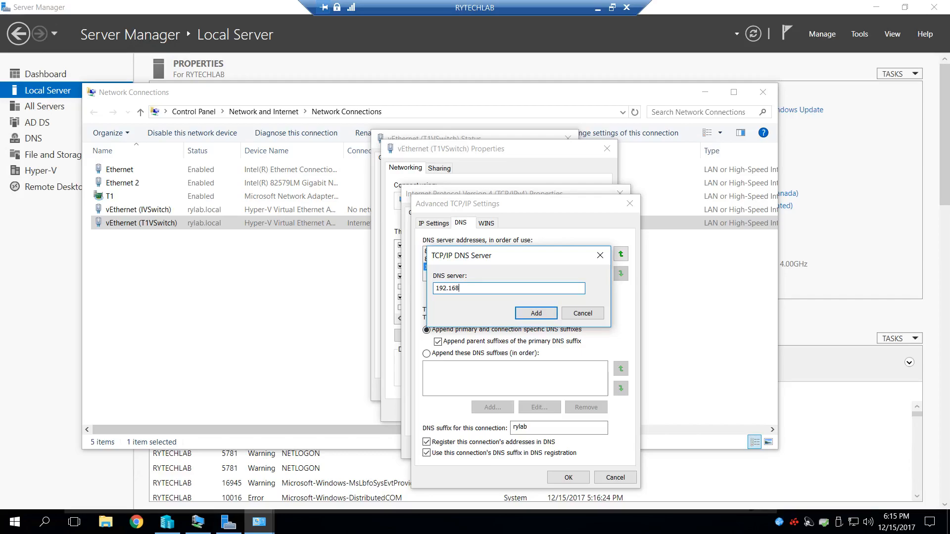
pyautogui.write('.0.100')
pyautogui.click(542, 313)
pyautogui.click(625, 256)
pyautogui.click(625, 256)
pyautogui.click(624, 256)
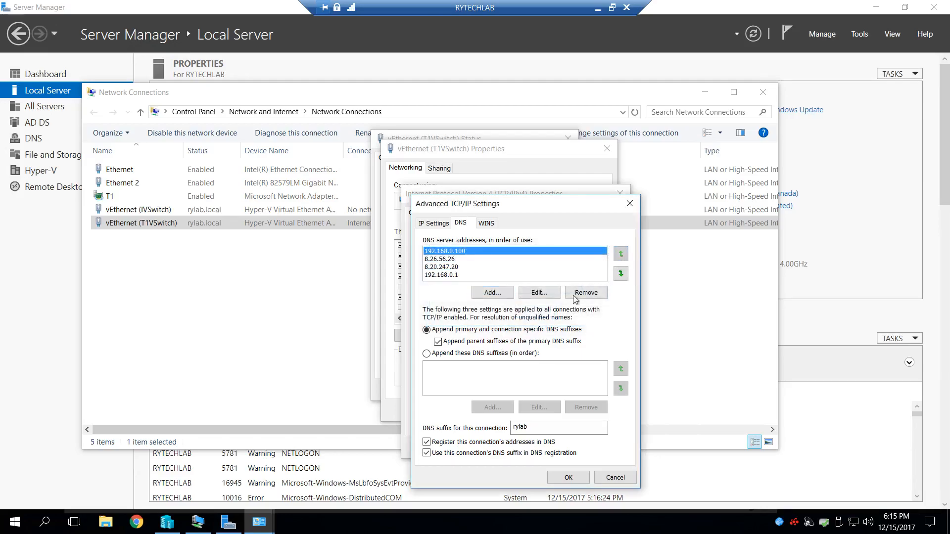
# - Save the changed DNS settings of the vEthernet (T1VSwitch) adapter and close its property and status dialogs
pyautogui.click(567, 476)
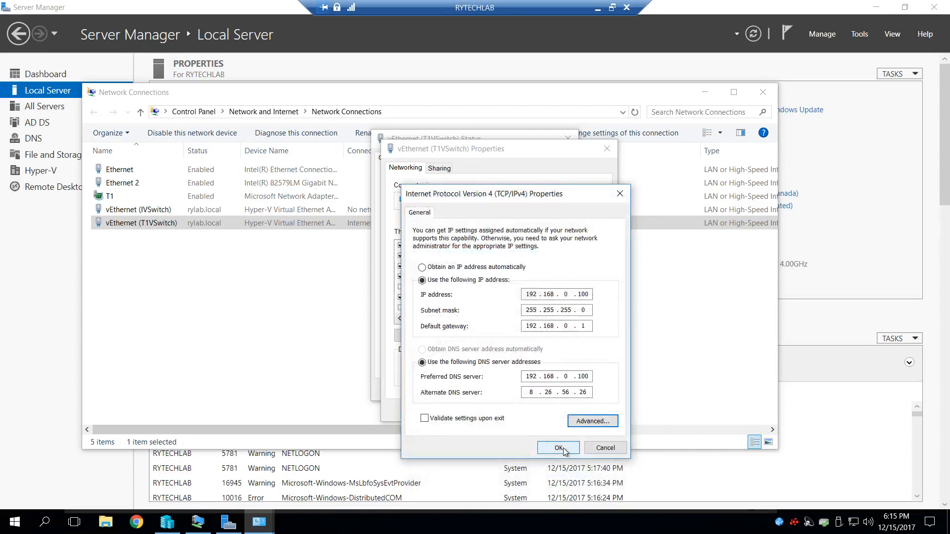
pyautogui.click(559, 447)
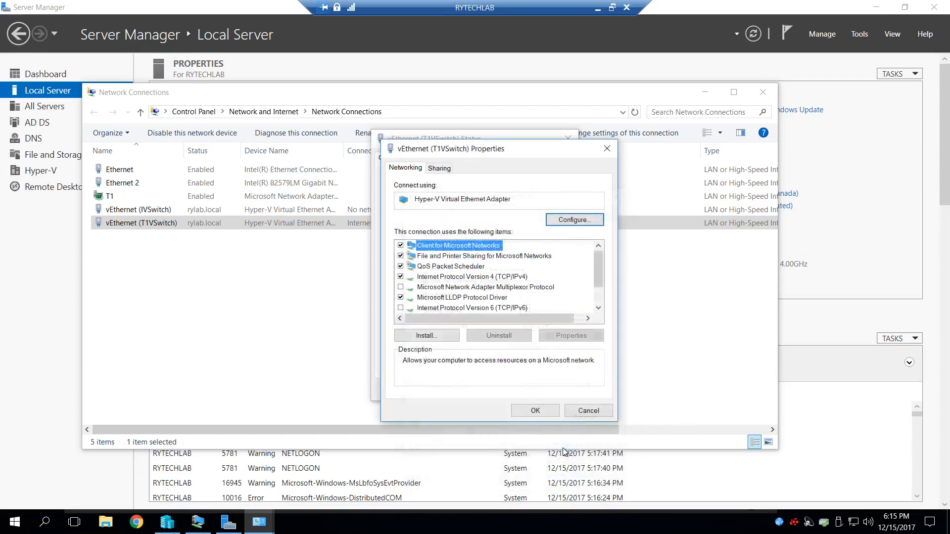
pyautogui.click(535, 411)
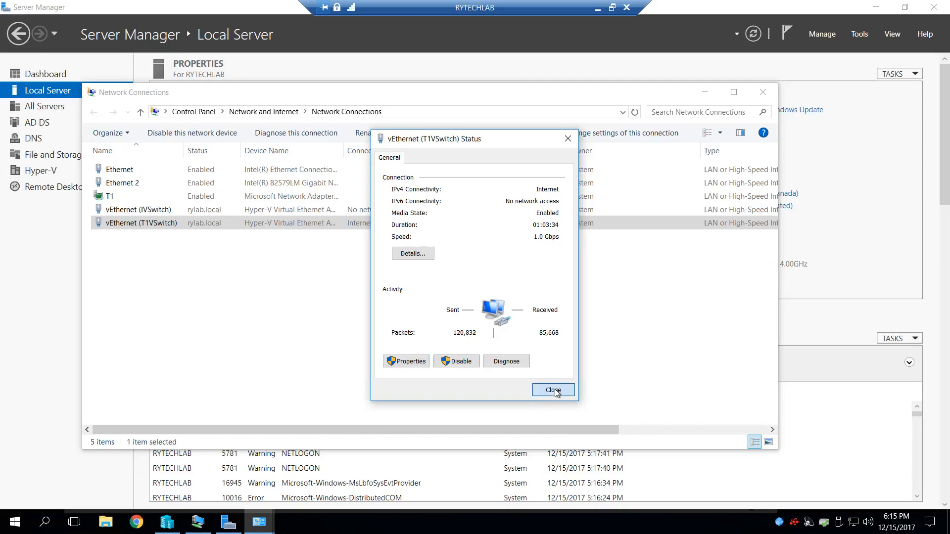
pyautogui.click(553, 389)
pyautogui.doubleClick(151, 224)
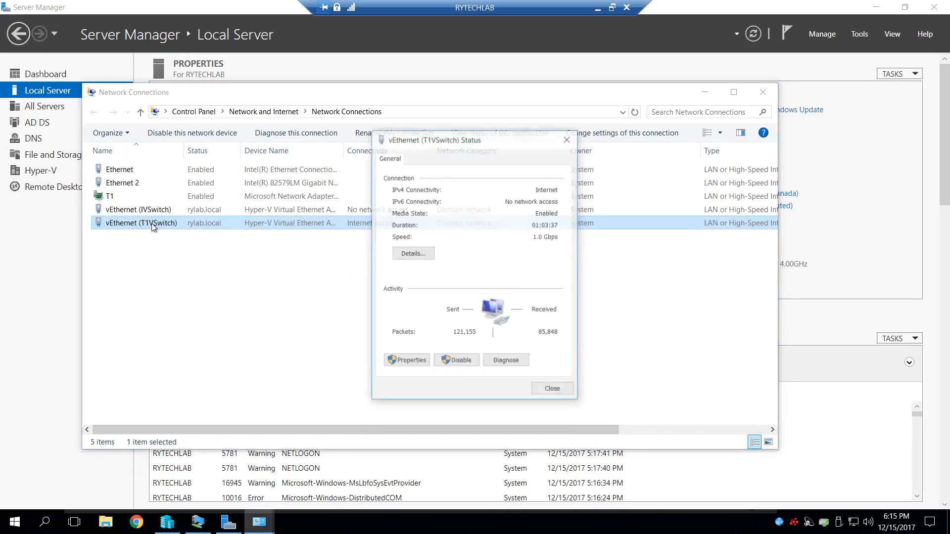
pyautogui.click(405, 361)
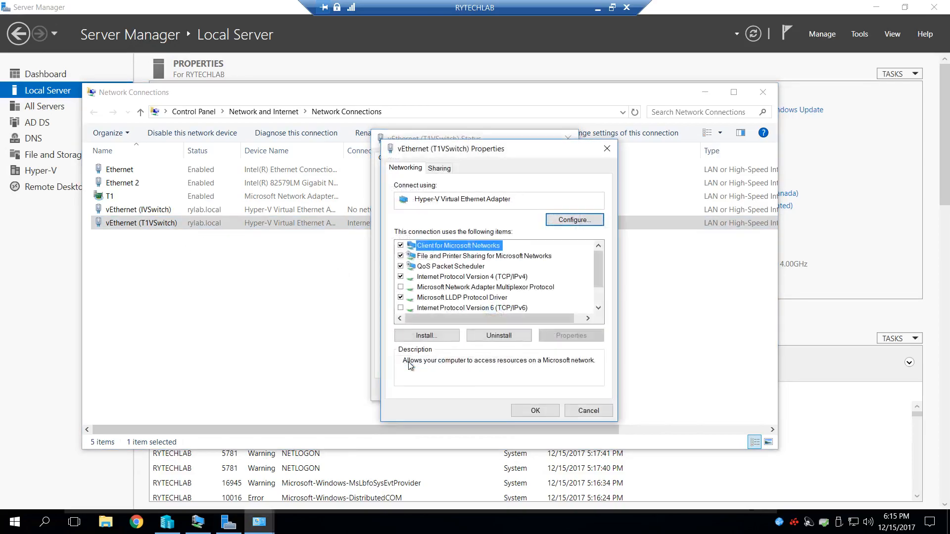
pyautogui.click(589, 411)
pyautogui.click(553, 389)
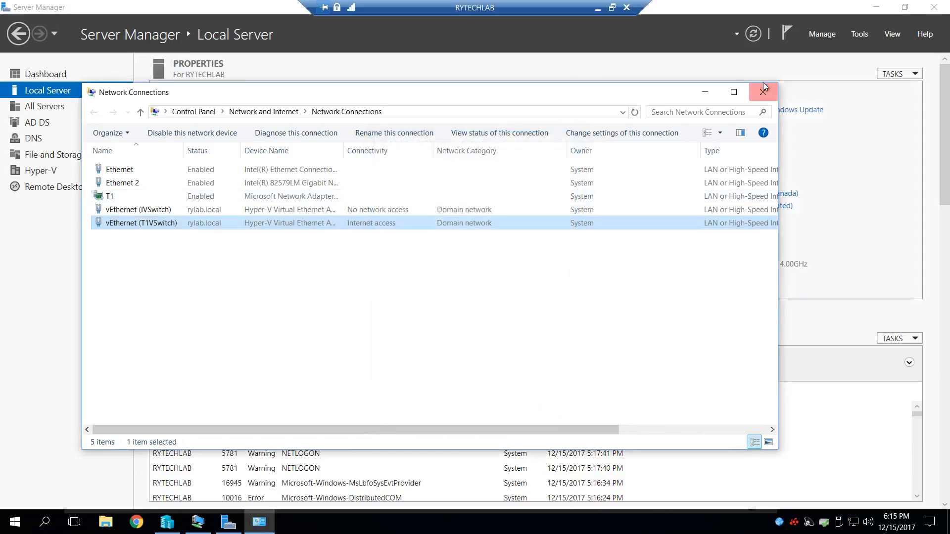
pyautogui.click(763, 92)
pyautogui.click(876, 7)
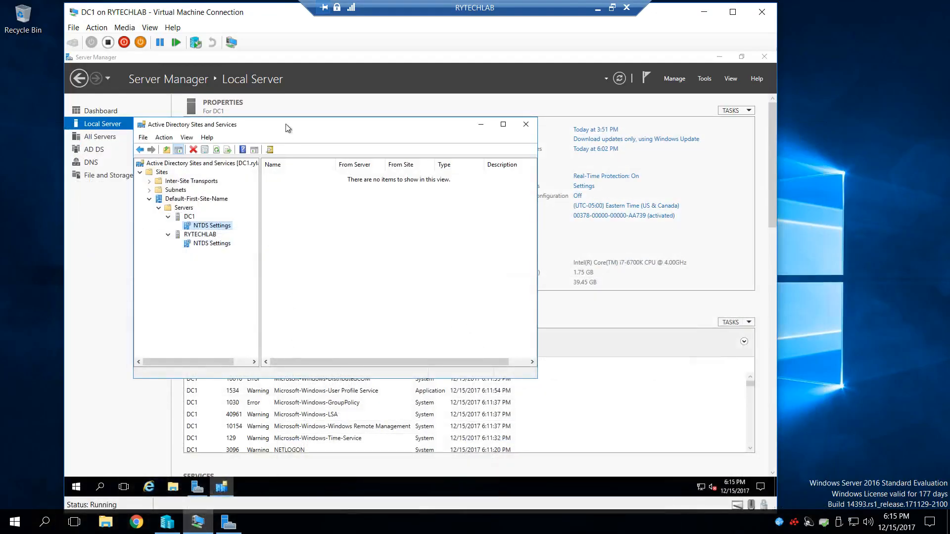
pyautogui.click(705, 15)
pyautogui.click(228, 522)
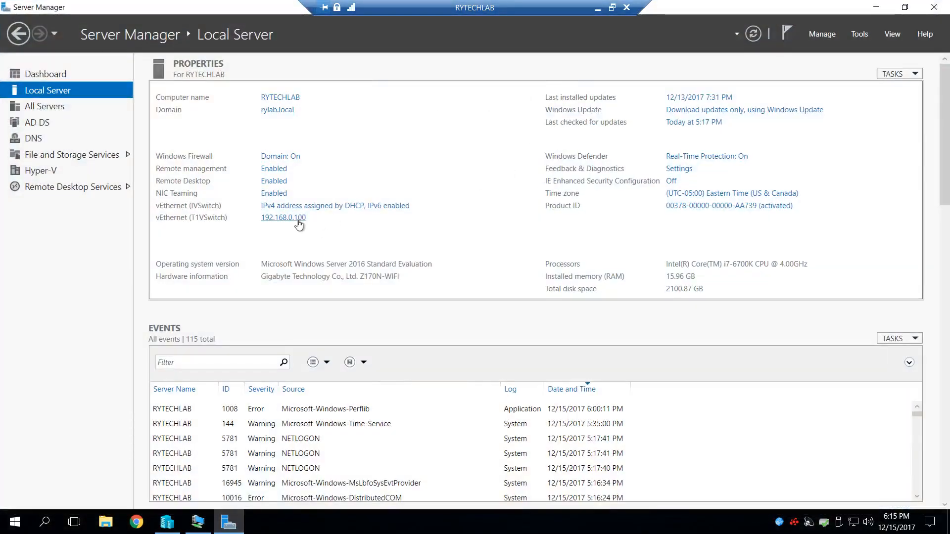
# - Reopen the advanced IPv4 DNS settings of RYTECHLAB's vEthernet (T1VSwitch) adapter
pyautogui.click(299, 222)
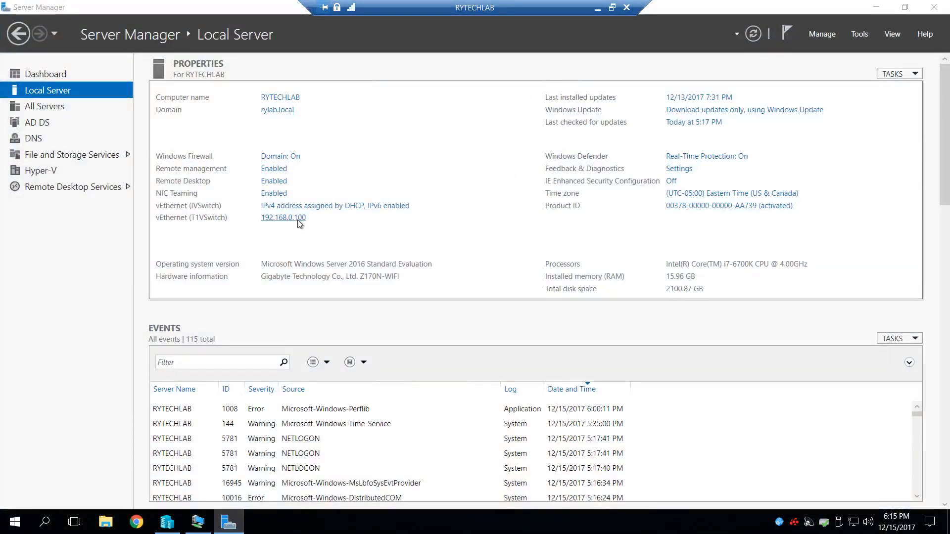
pyautogui.click(154, 225)
pyautogui.doubleClick(157, 225)
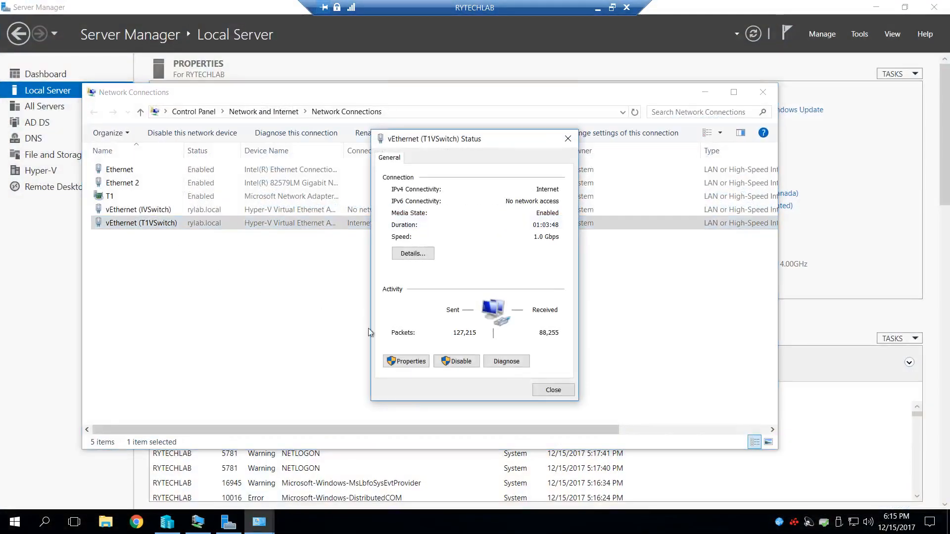
pyautogui.click(411, 360)
pyautogui.doubleClick(465, 277)
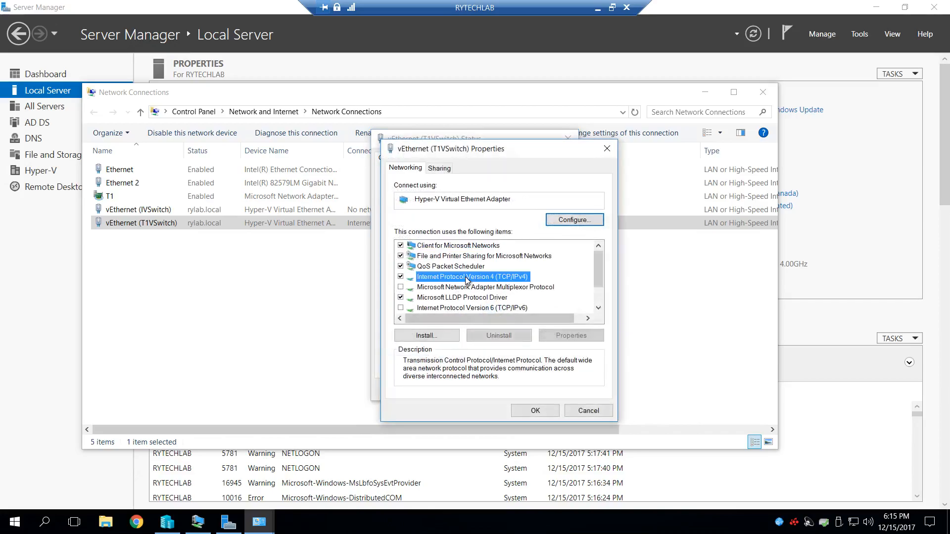
pyautogui.click(593, 422)
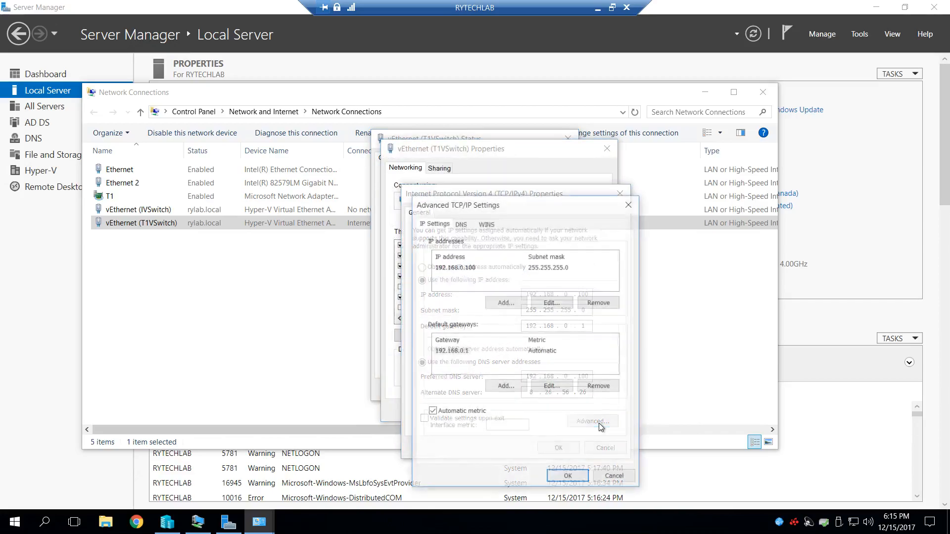
pyautogui.click(461, 224)
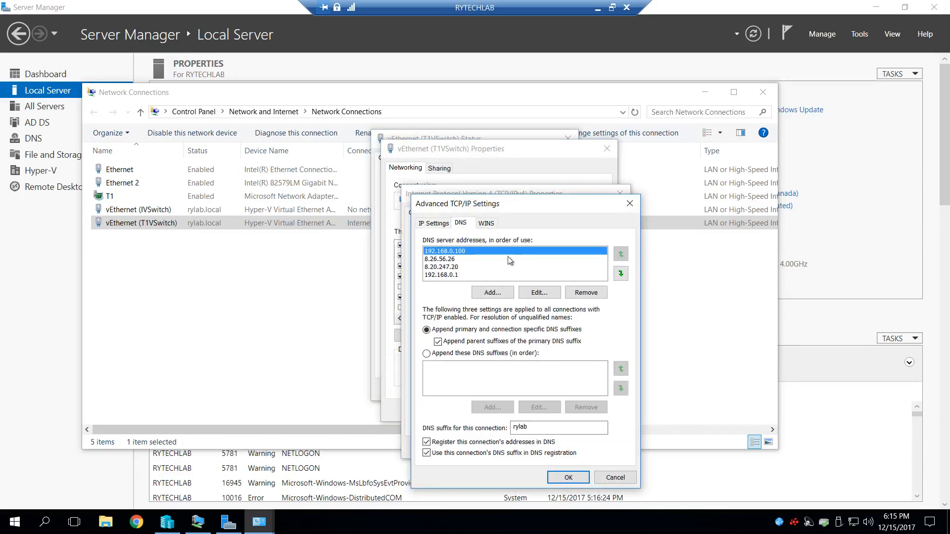
# - Move DNS server 192.168.0.1 to second place in the order of use and save the adapter's settings
pyautogui.click(454, 275)
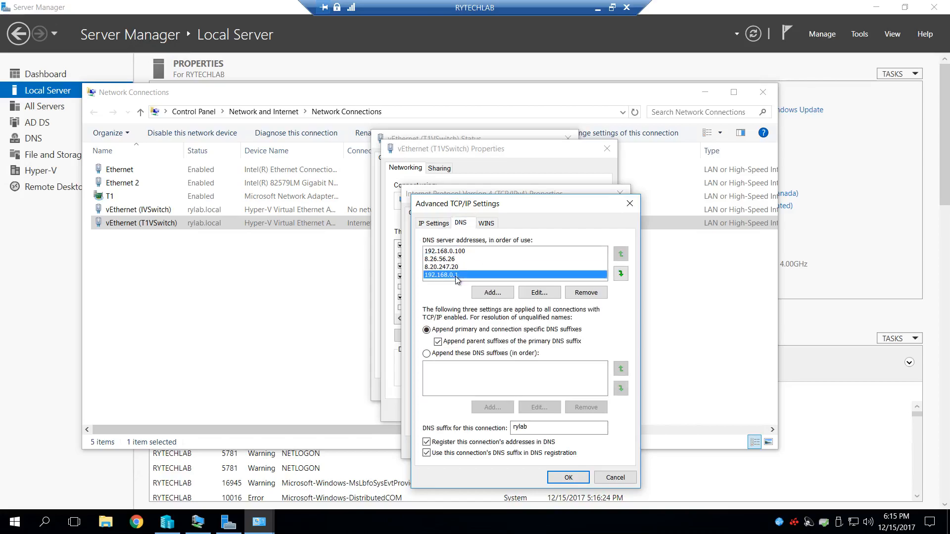
pyautogui.click(621, 255)
pyautogui.click(622, 257)
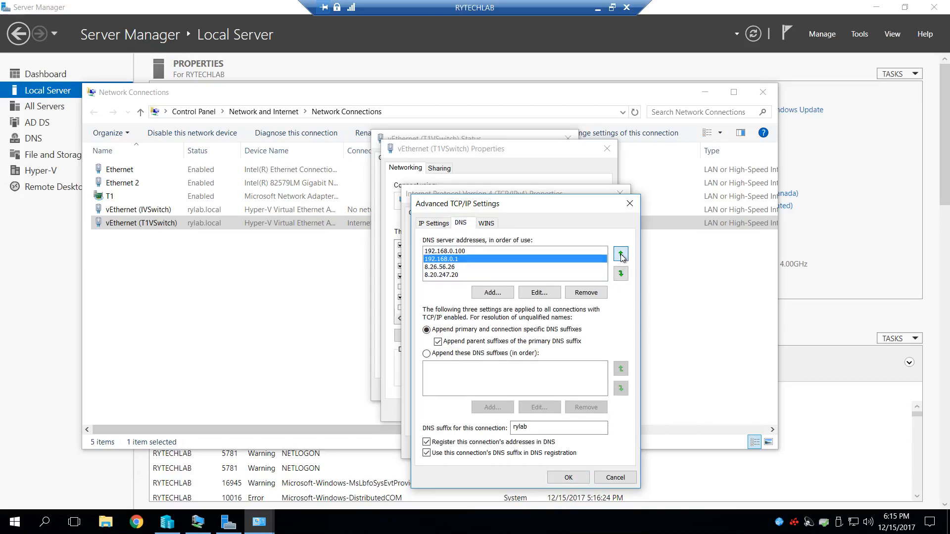
pyautogui.click(582, 480)
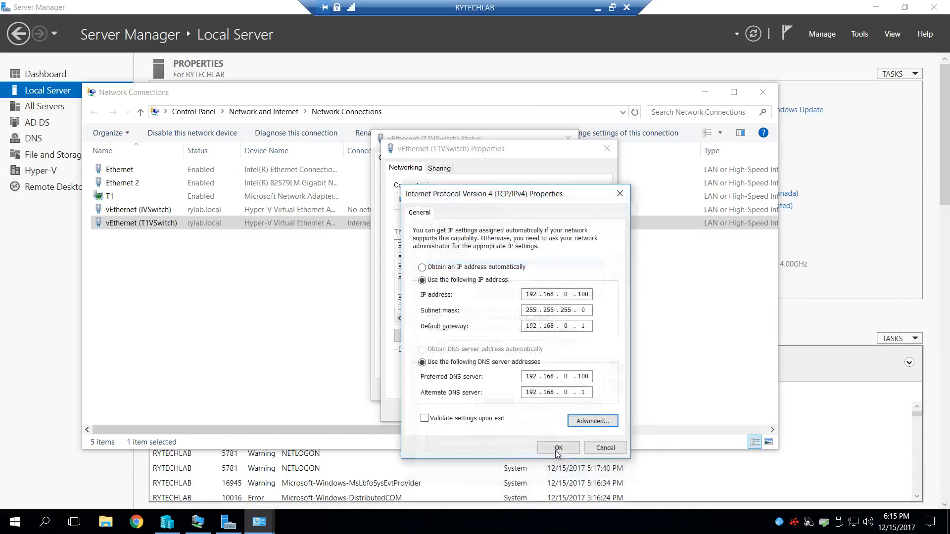
pyautogui.click(557, 448)
pyautogui.click(536, 411)
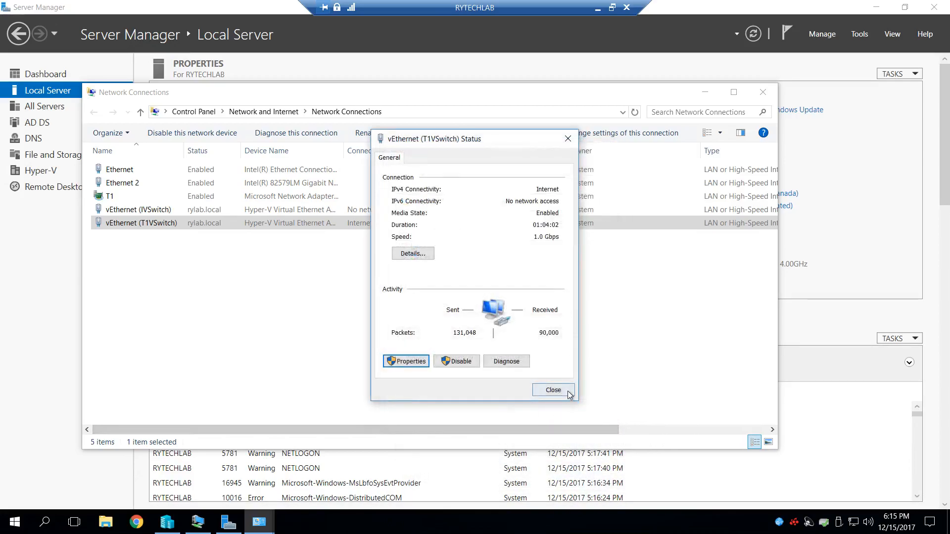
pyautogui.click(550, 391)
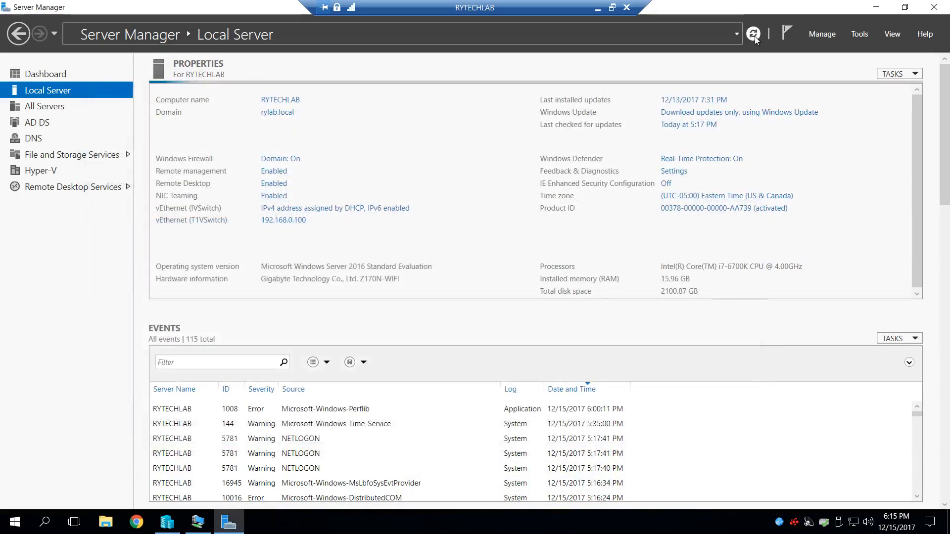
# - Switch to the DC1 virtual machine and close Active Directory Sites and Services there
pyautogui.click(876, 7)
pyautogui.click(202, 531)
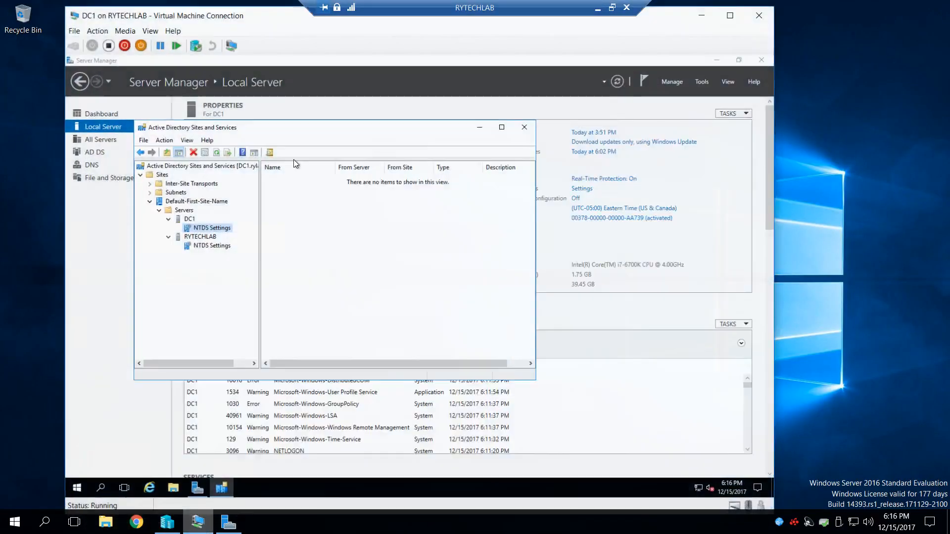
pyautogui.click(527, 124)
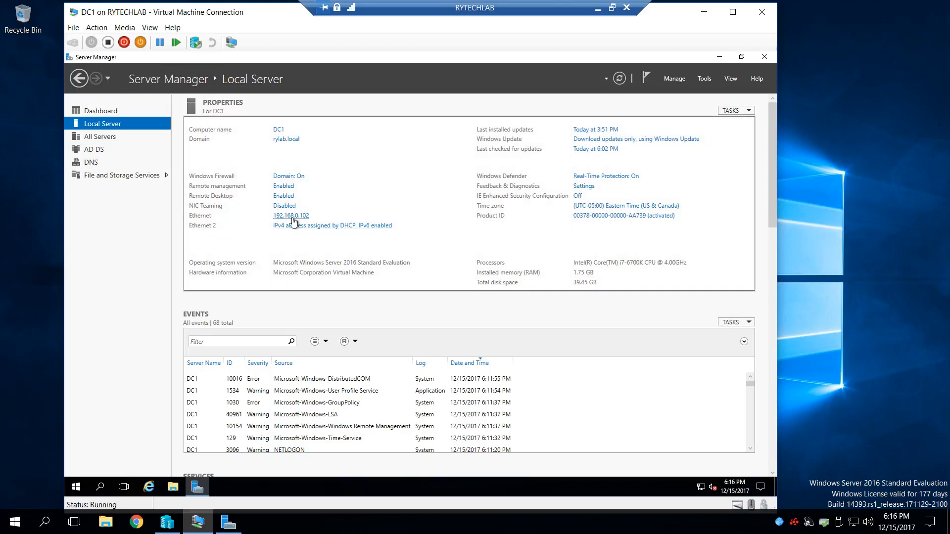
# - Open DC1's network connections, show them in a detailed list and narrow the Name column
pyautogui.click(292, 218)
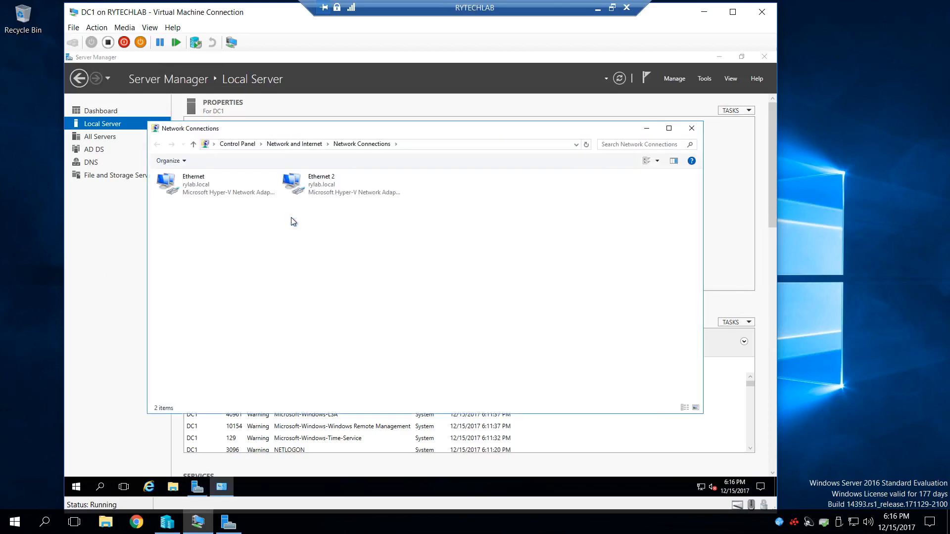
pyautogui.click(646, 161)
pyautogui.click(646, 162)
pyautogui.click(646, 162)
pyautogui.click(645, 161)
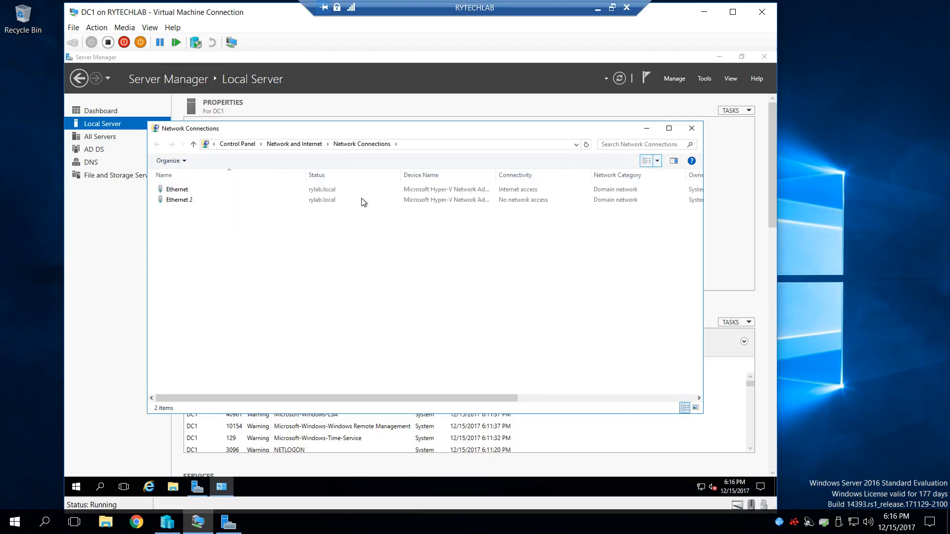
pyautogui.moveTo(307, 176); pyautogui.dragTo(233, 178)
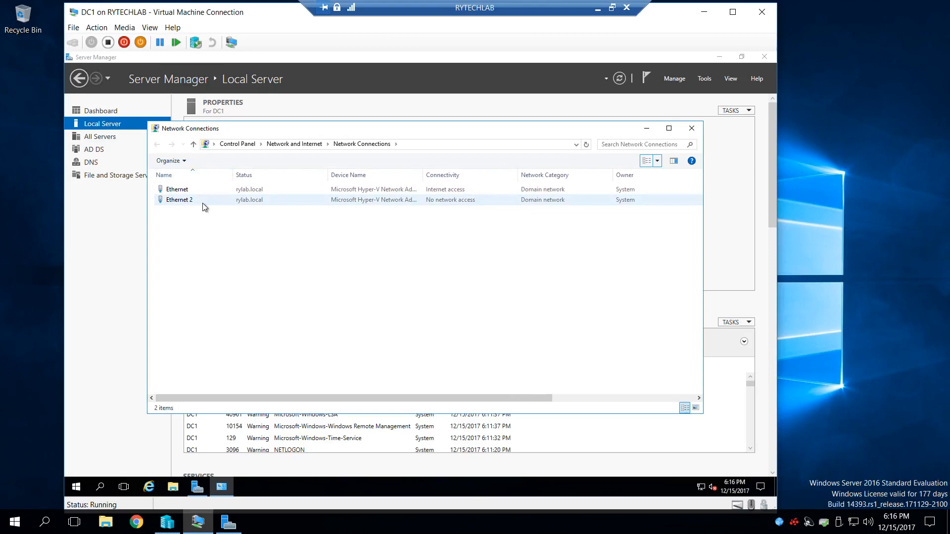
# - Open the advanced IPv4 DNS settings of DC1's Ethernet adapter
pyautogui.doubleClick(208, 191)
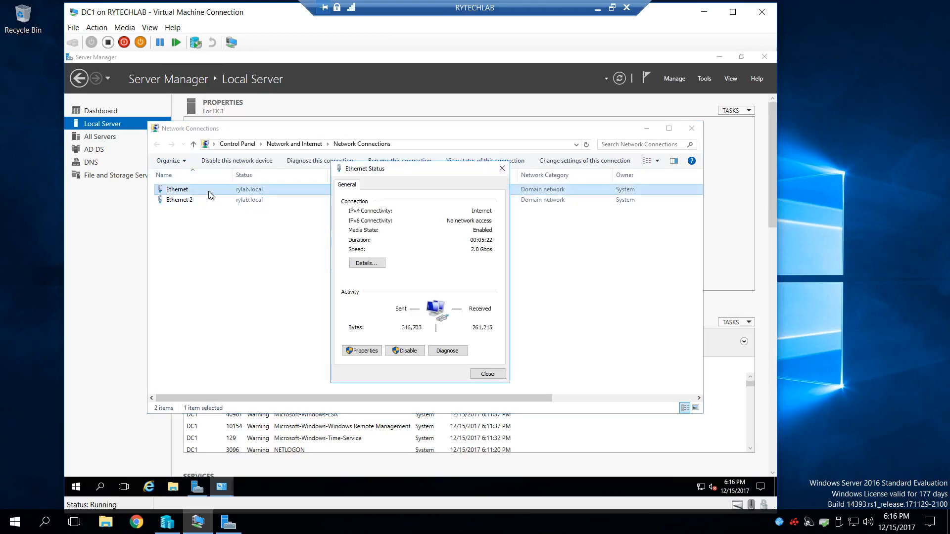
pyautogui.click(362, 350)
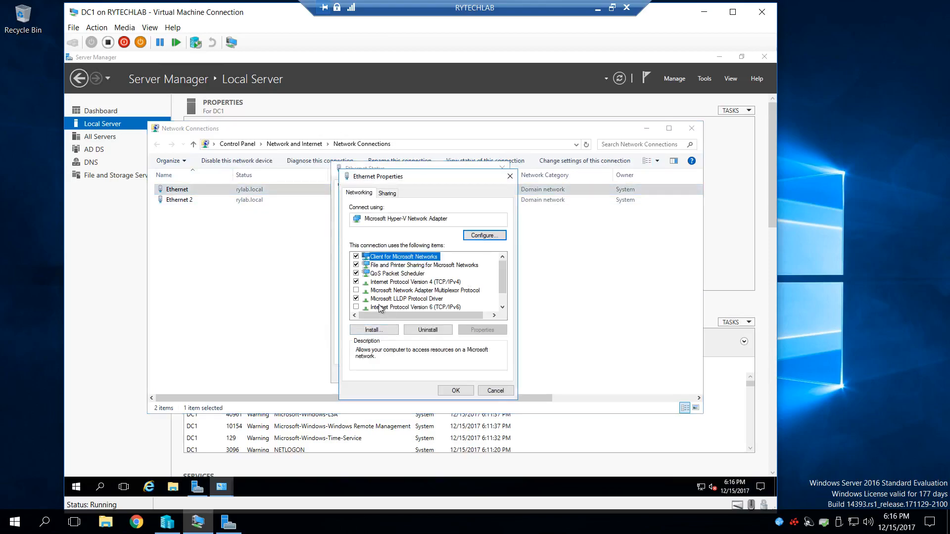
pyautogui.doubleClick(403, 282)
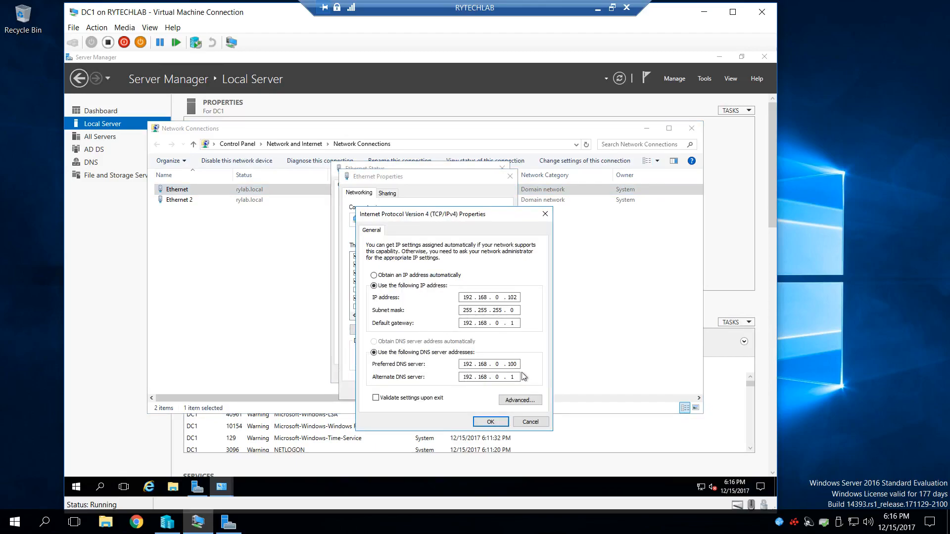
pyautogui.click(522, 400)
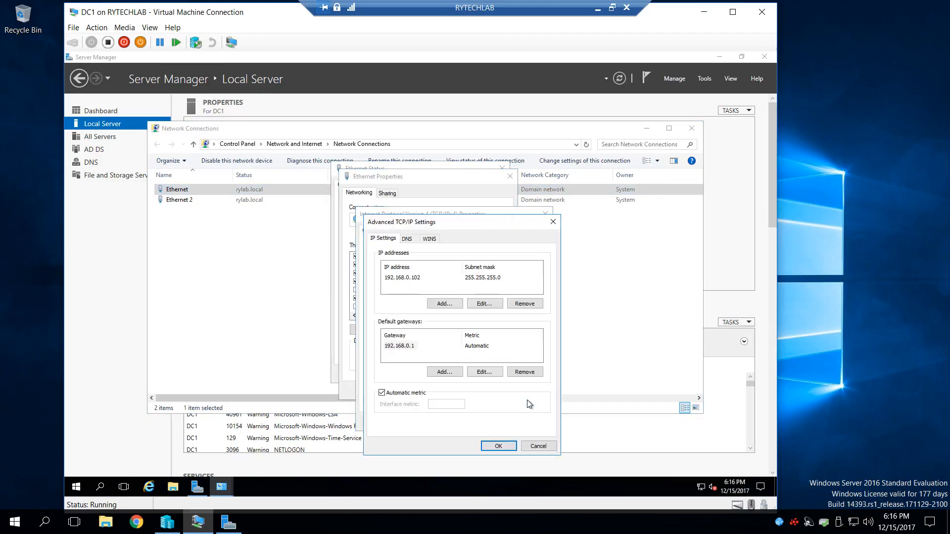
pyautogui.click(409, 239)
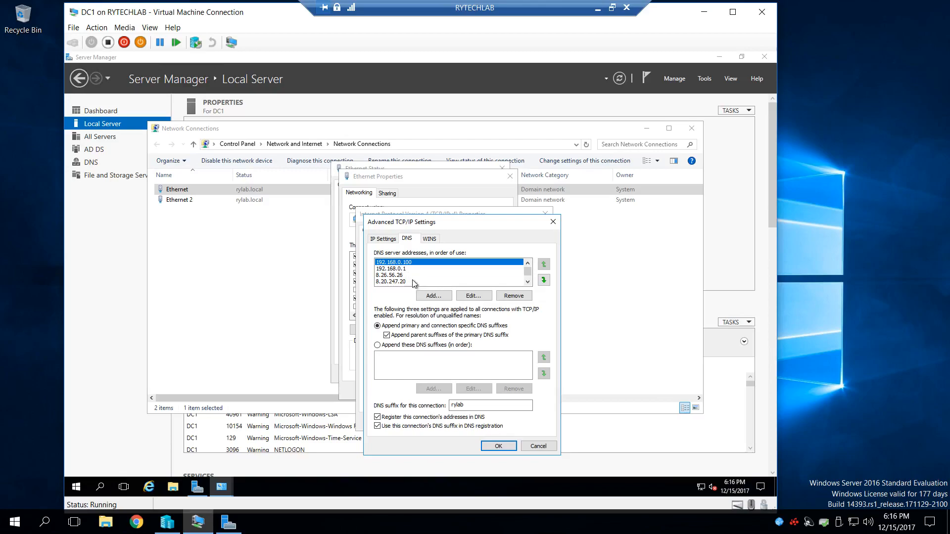
# - Add 192.168.0.102 as a DNS server for DC1's Ethernet adapter and remove 127.0.0.1 from the list
pyautogui.click(426, 296)
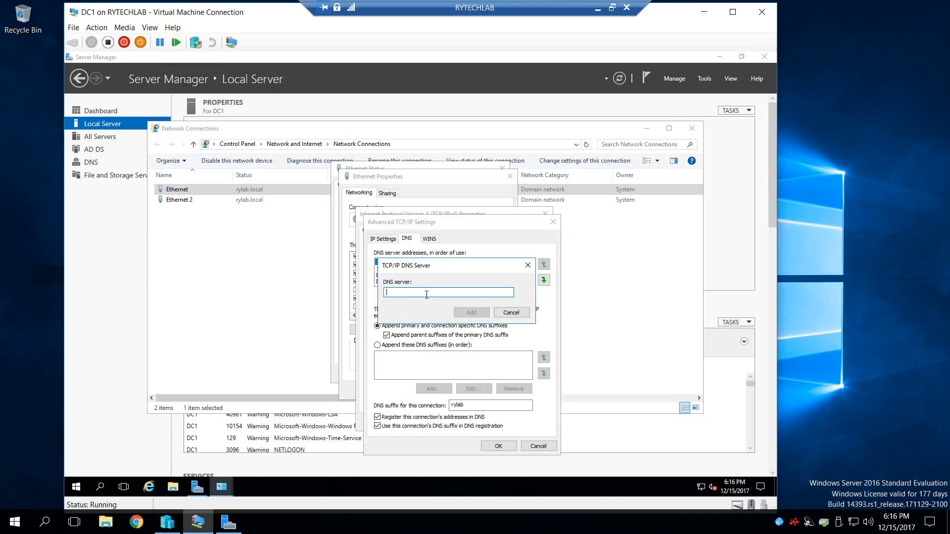
pyautogui.write('192.168.0.102')
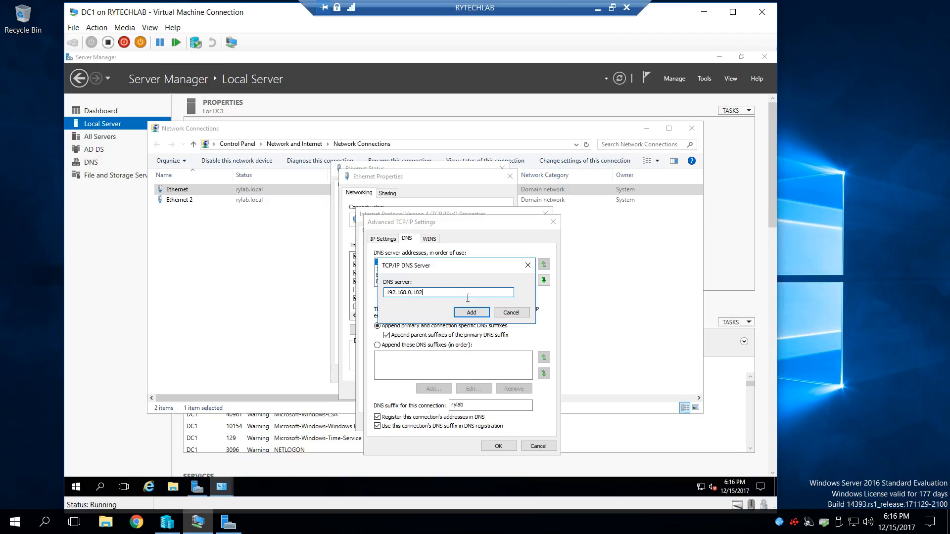
pyautogui.click(480, 313)
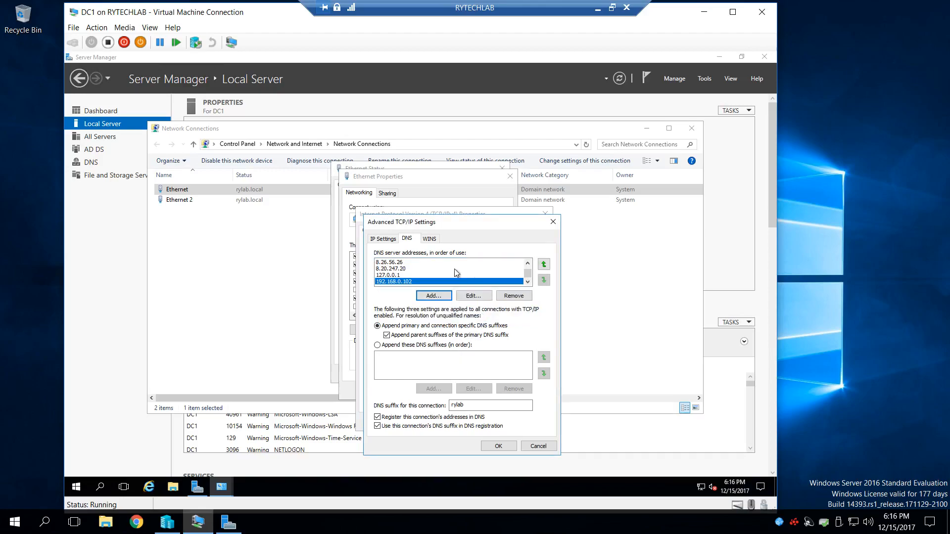
pyautogui.click(529, 260)
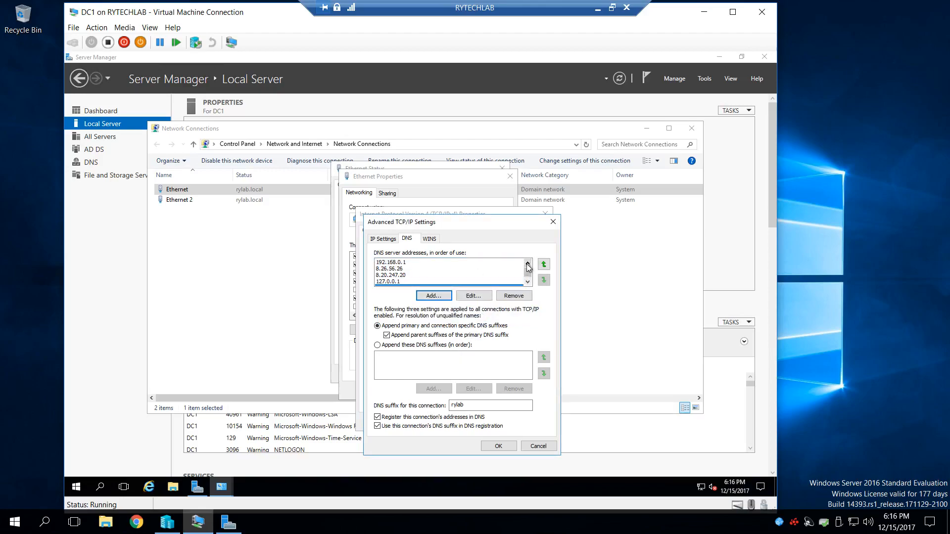
pyautogui.click(402, 282)
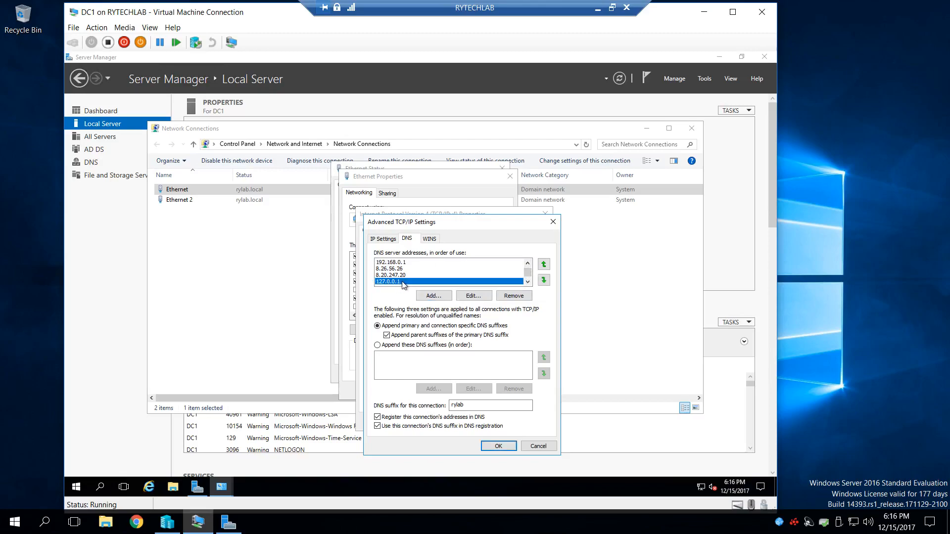
pyautogui.click(509, 297)
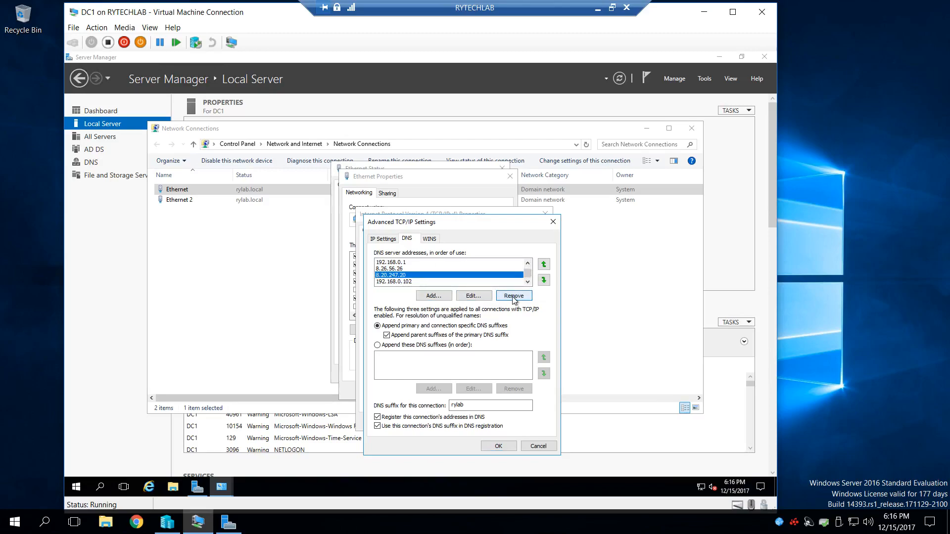
pyautogui.click(528, 263)
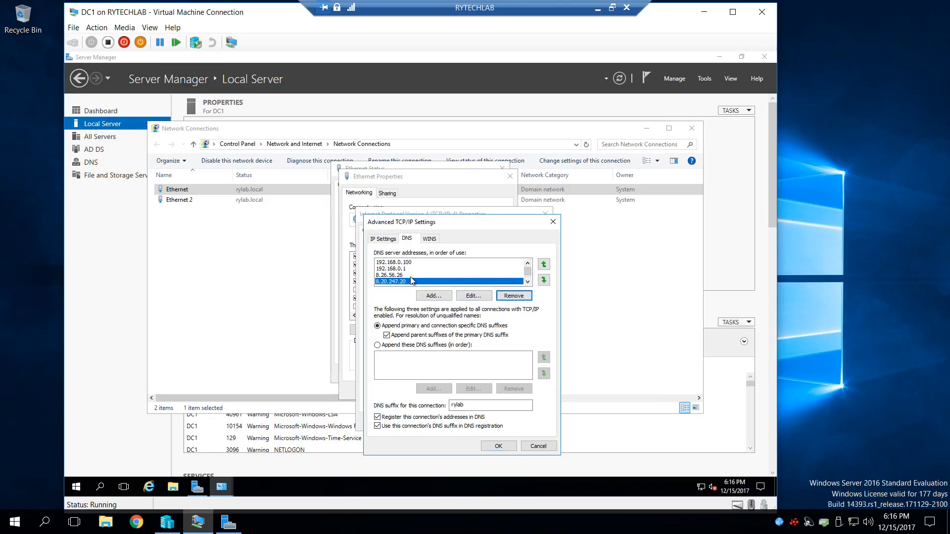
# - Apply the DNS server changes to DC1's Ethernet adapter, close its dialogs and Network Connections, and minimize Server Manager
pyautogui.click(528, 281)
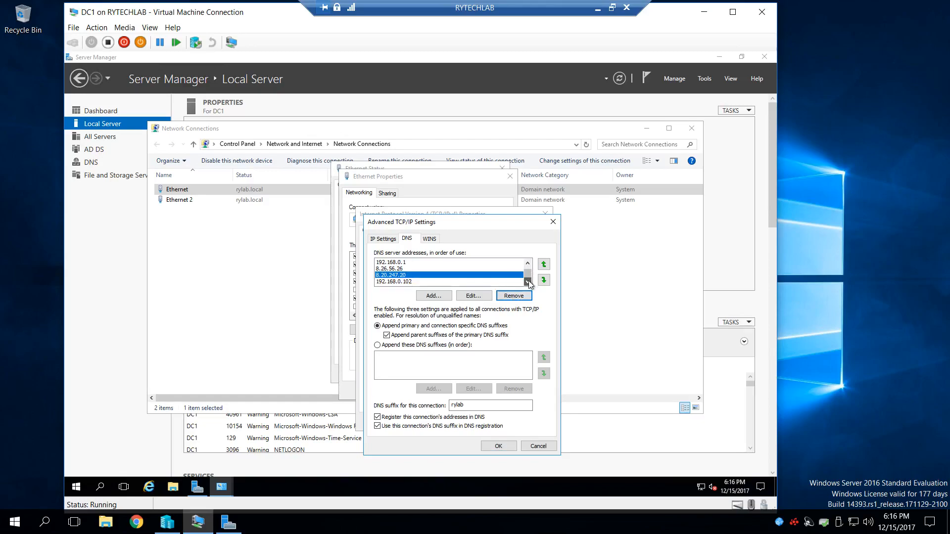
pyautogui.click(498, 446)
pyautogui.click(490, 422)
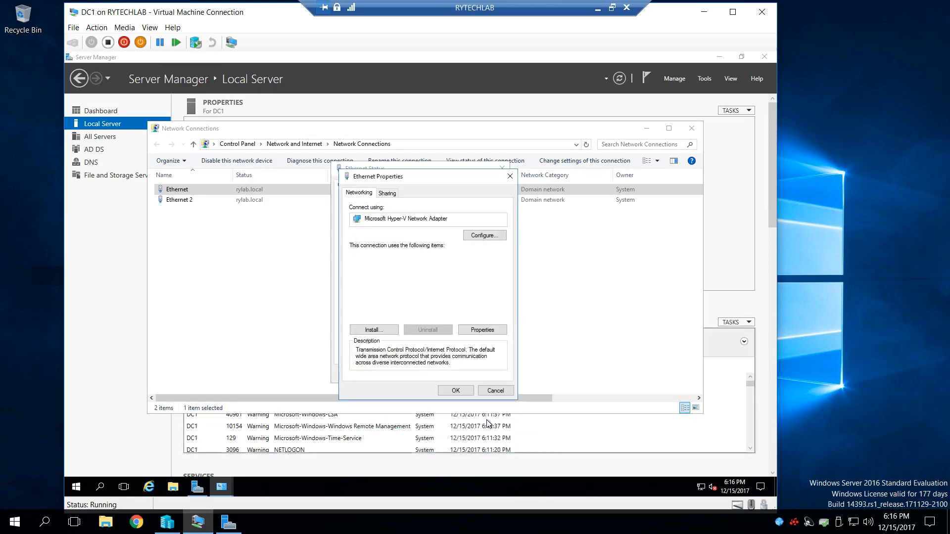
pyautogui.click(455, 391)
pyautogui.click(487, 374)
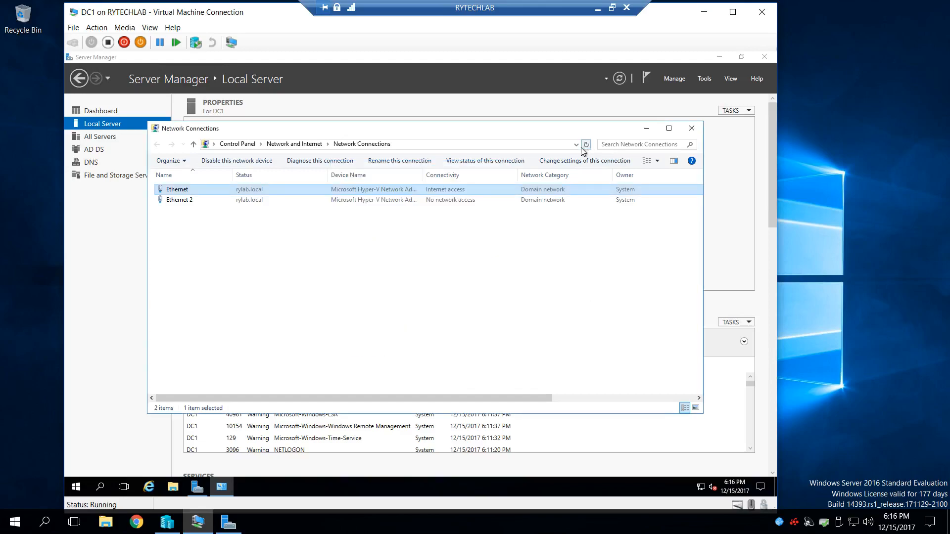
pyautogui.click(691, 128)
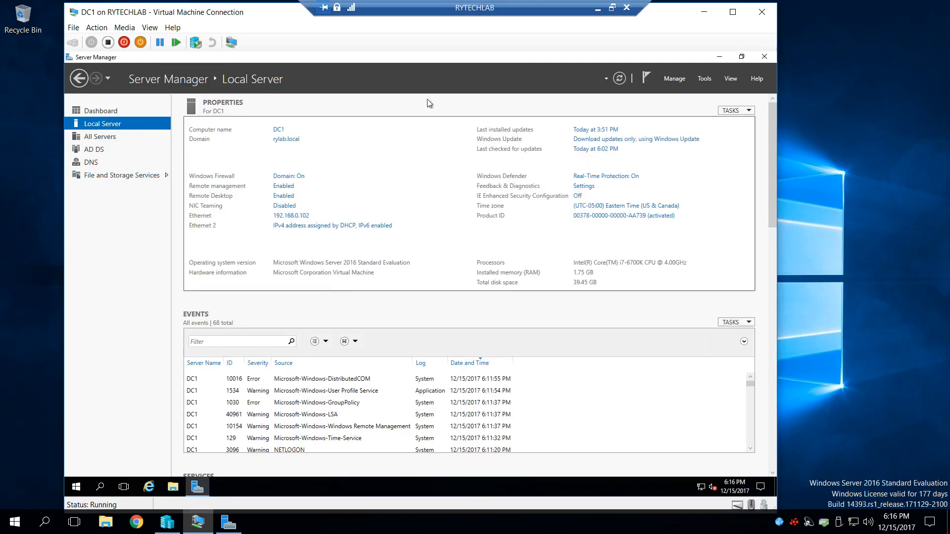
pyautogui.click(719, 59)
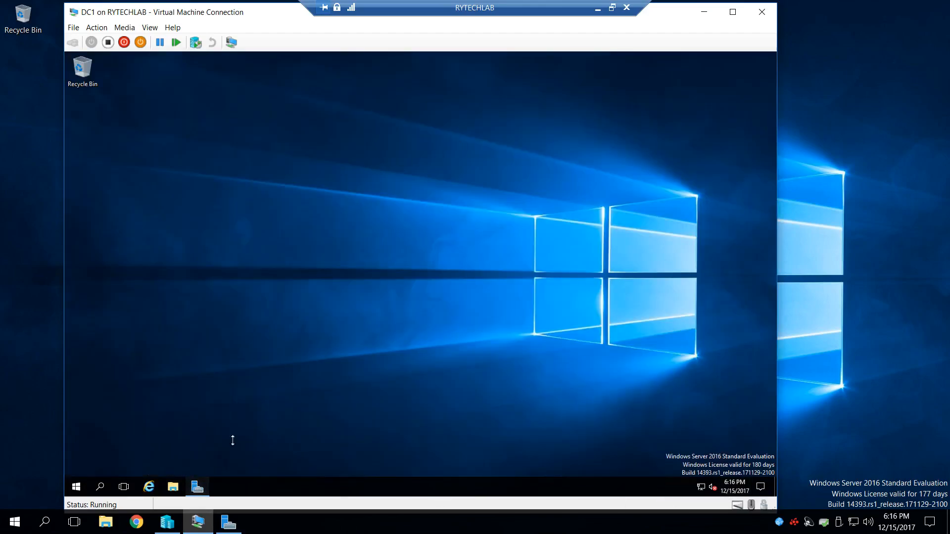
# - Open Active Directory Sites and Services on DC1 and compare the NTDS Settings of DC1 and RYTECHLAB
pyautogui.click(197, 487)
pyautogui.click(702, 79)
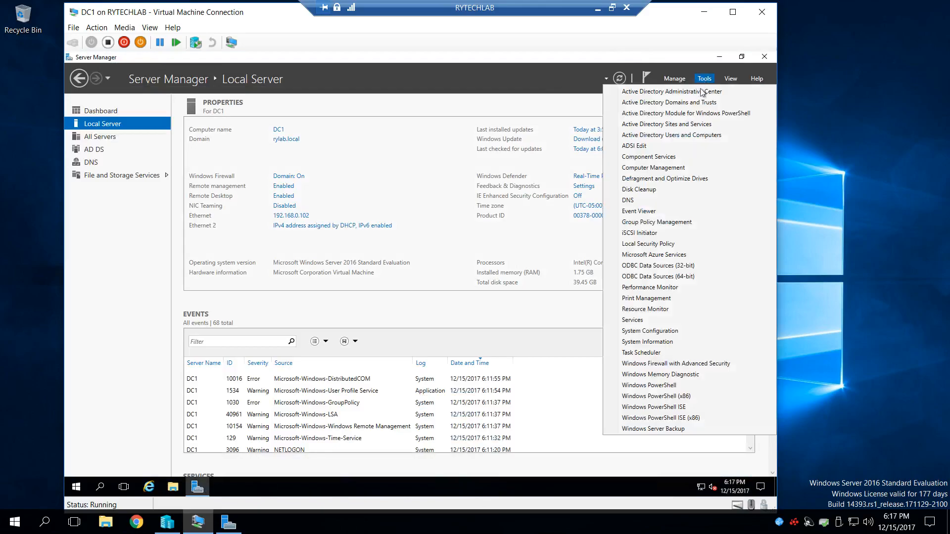
pyautogui.click(678, 124)
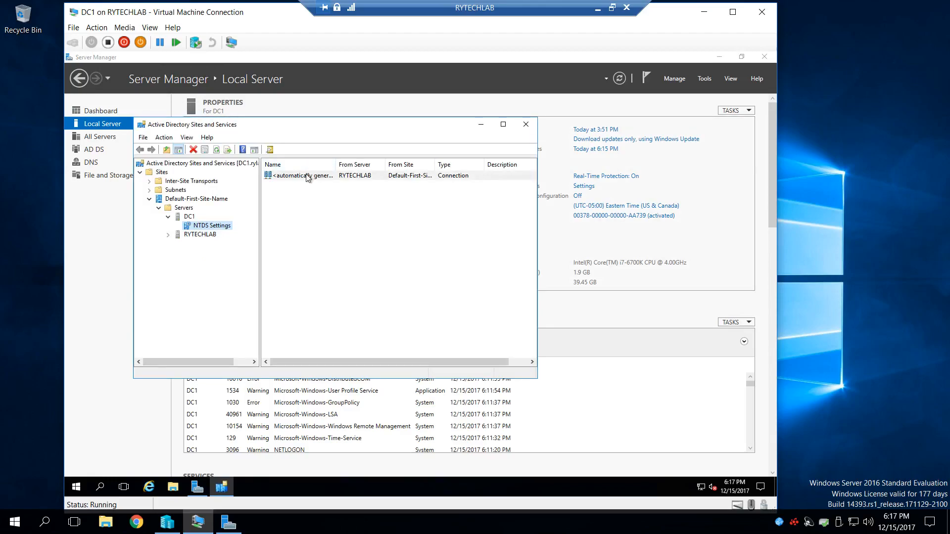
pyautogui.click(168, 235)
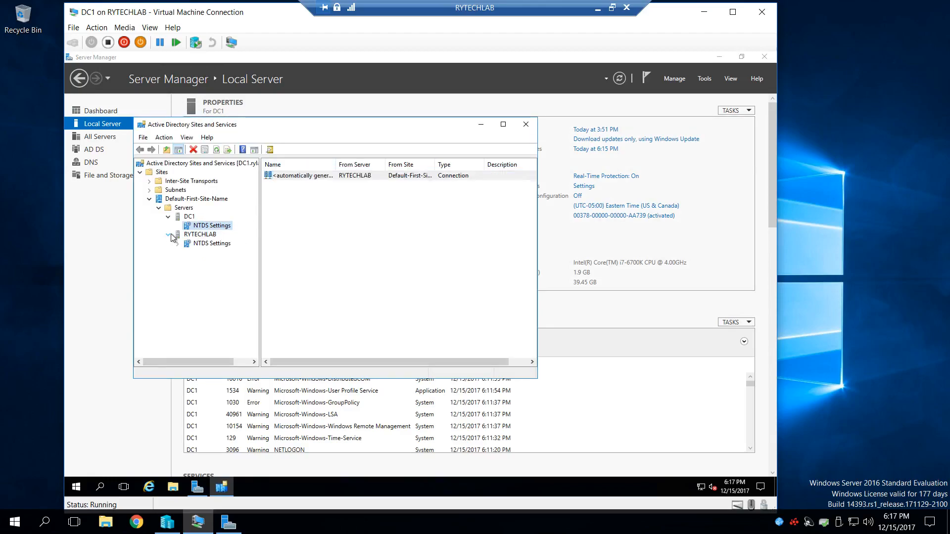
pyautogui.click(200, 244)
pyautogui.click(217, 226)
pyautogui.click(213, 245)
pyautogui.click(216, 226)
# - Review the object, security and attribute properties of DC1's automatically generated connection, and show the connections in RYTECHLAB's NTDS Settings
pyautogui.click(322, 178)
pyautogui.doubleClick(322, 180)
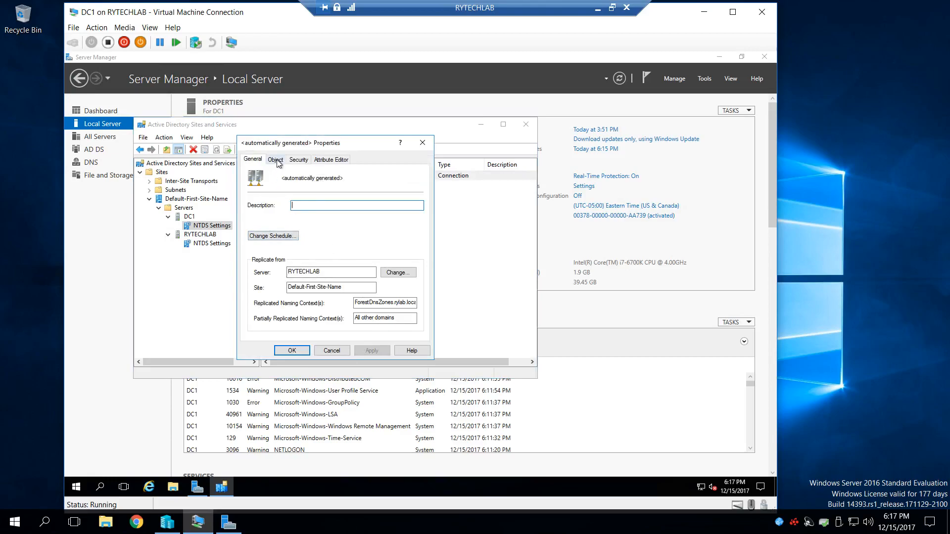
pyautogui.click(275, 159)
pyautogui.click(298, 159)
pyautogui.click(331, 160)
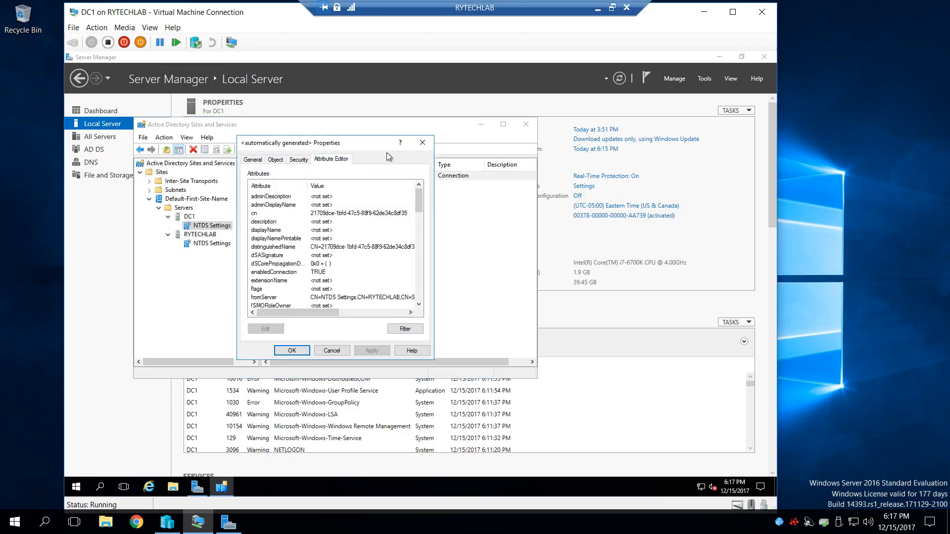
pyautogui.click(422, 142)
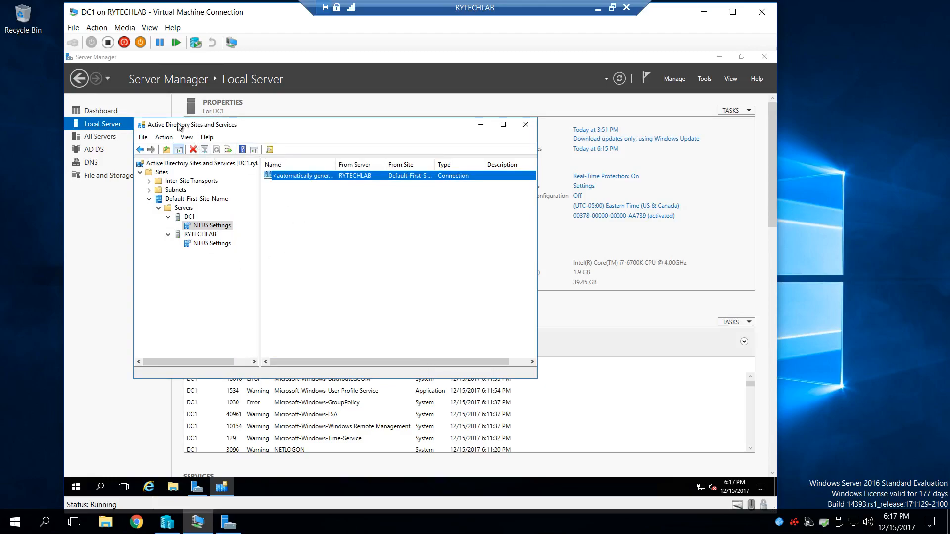
pyautogui.click(224, 245)
# - Minimize the DC1 virtual machine and open Active Directory Sites and Services on the RYTECHLAB host
pyautogui.click(704, 13)
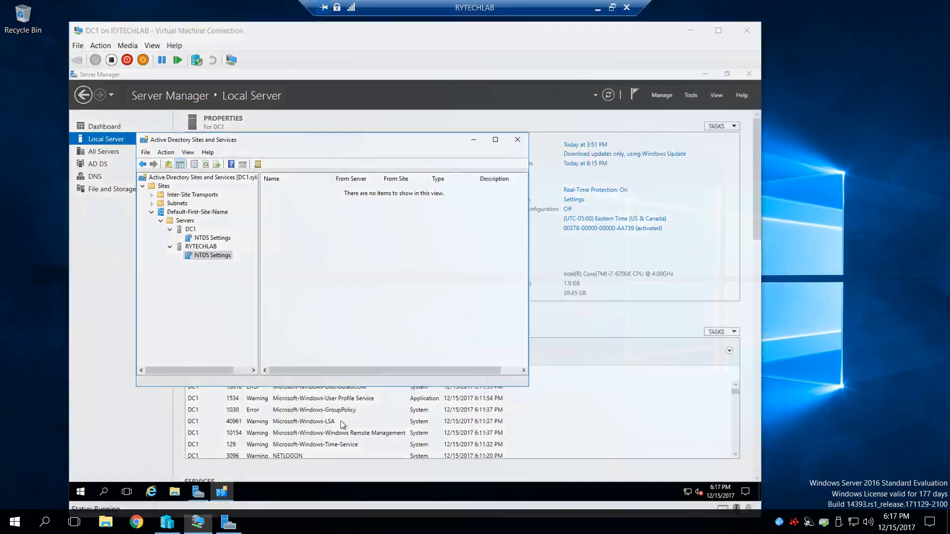
pyautogui.click(228, 525)
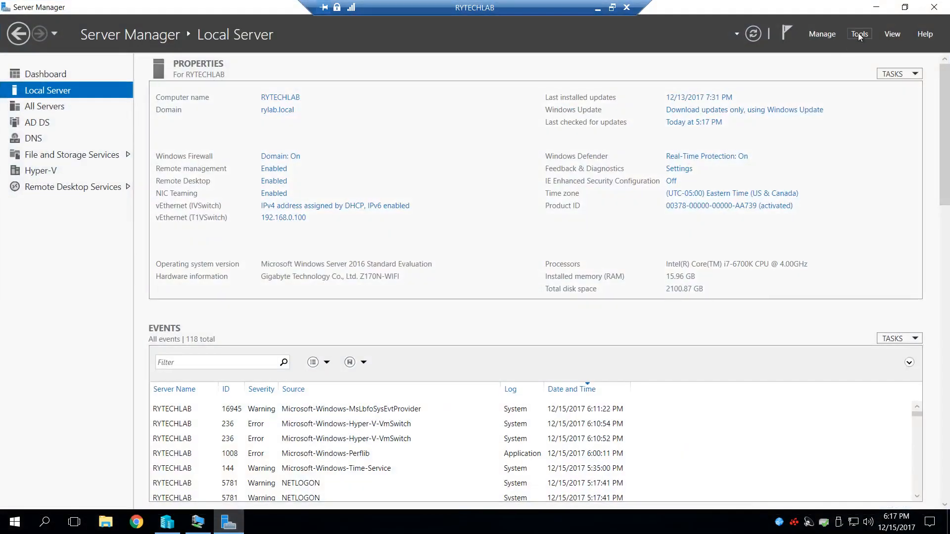
pyautogui.click(858, 33)
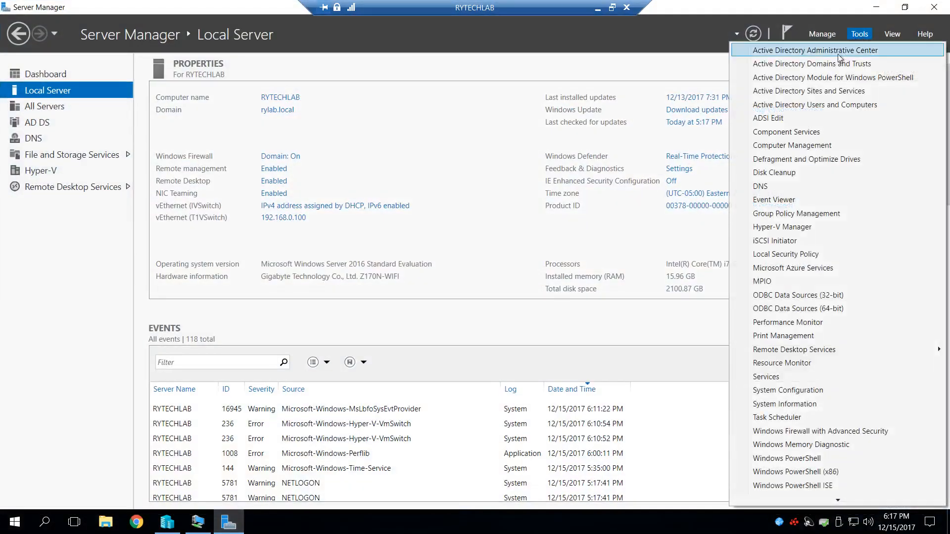
pyautogui.click(794, 91)
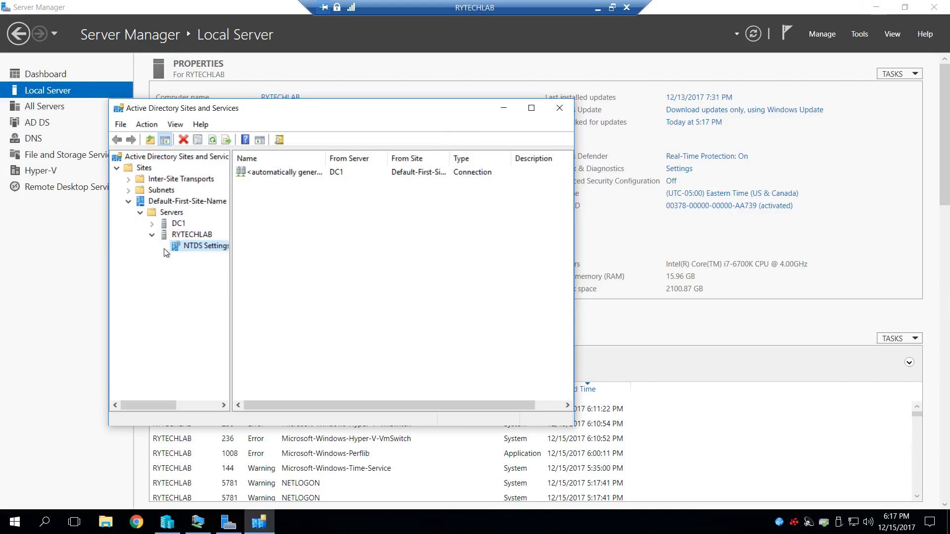
# - Expand DC1 in the site tree and compare the replication connections in the NTDS Settings of DC1 and RYTECHLAB
pyautogui.click(152, 223)
pyautogui.click(199, 237)
pyautogui.click(218, 256)
pyautogui.click(222, 237)
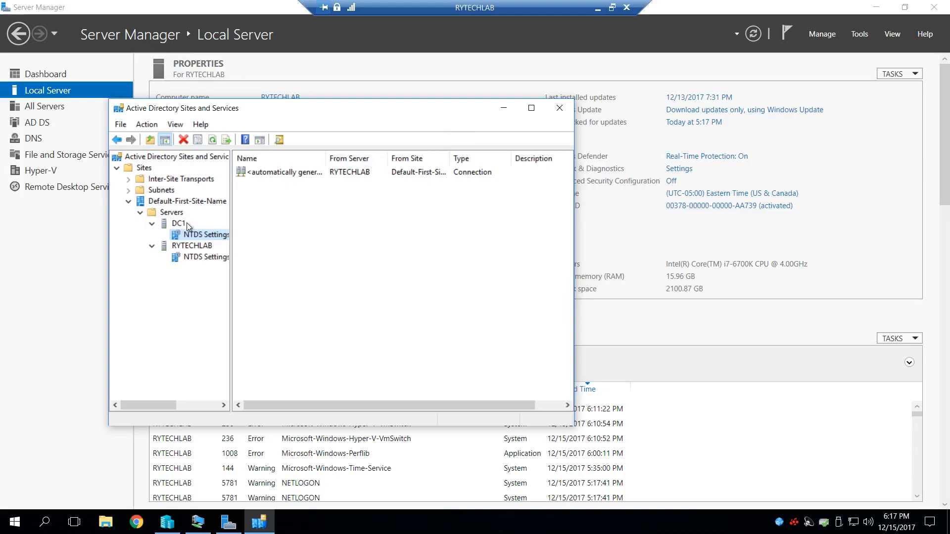
pyautogui.click(213, 260)
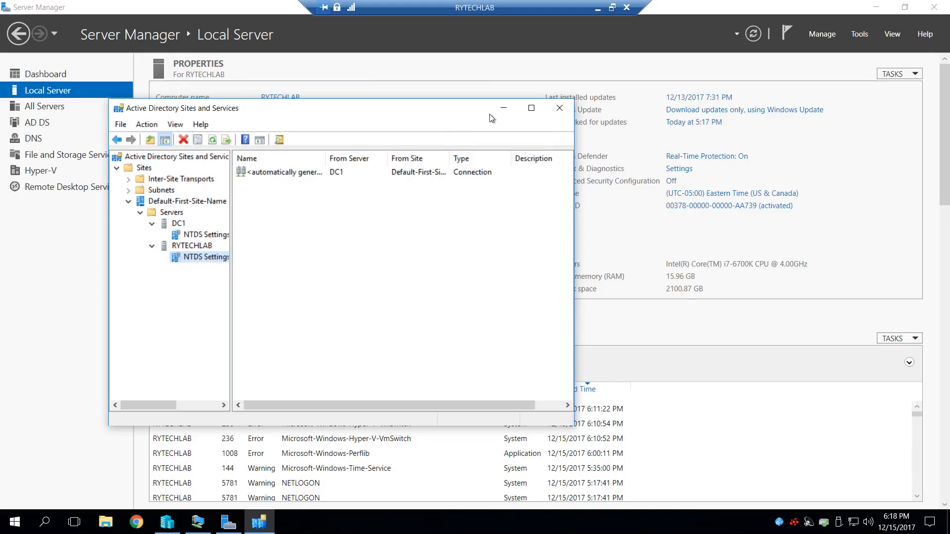
# - Rename the site Default-First-Site-Name as RYLAB
pyautogui.click(184, 201)
pyautogui.rightClick(184, 201)
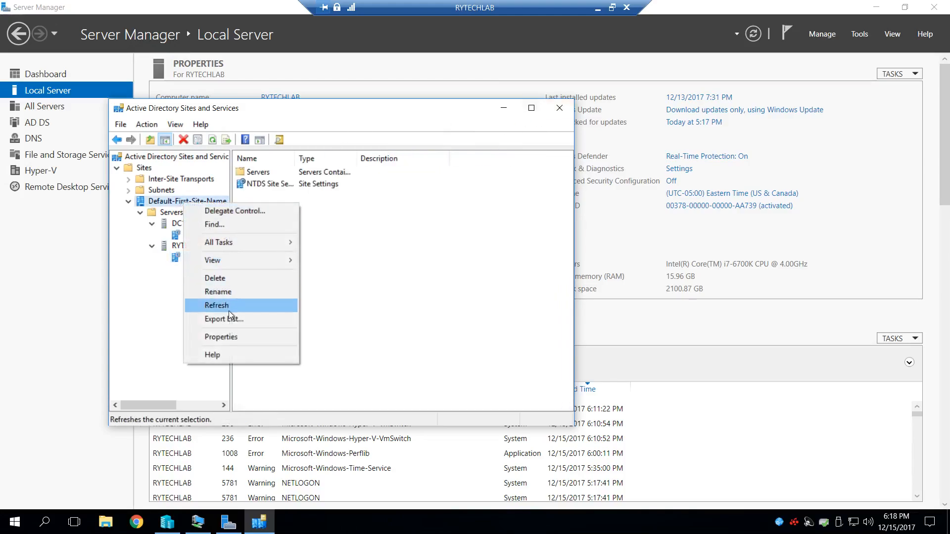
pyautogui.click(218, 292)
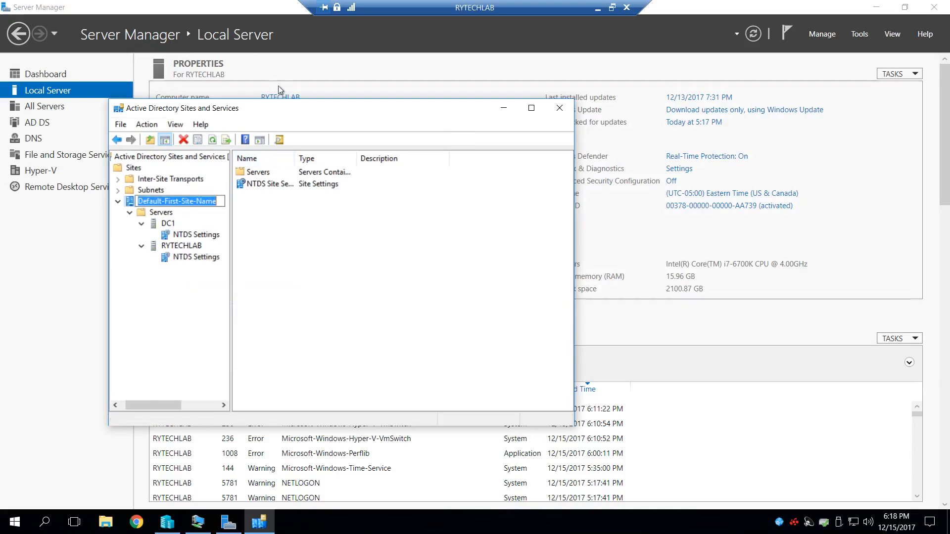
pyautogui.moveTo(286, 109); pyautogui.dragTo(334, 135)
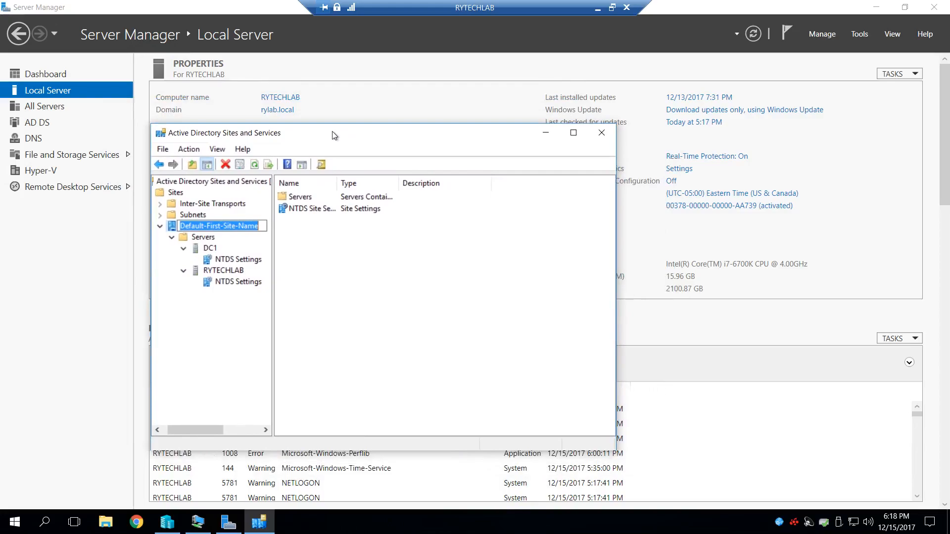
pyautogui.write('RYLAB')
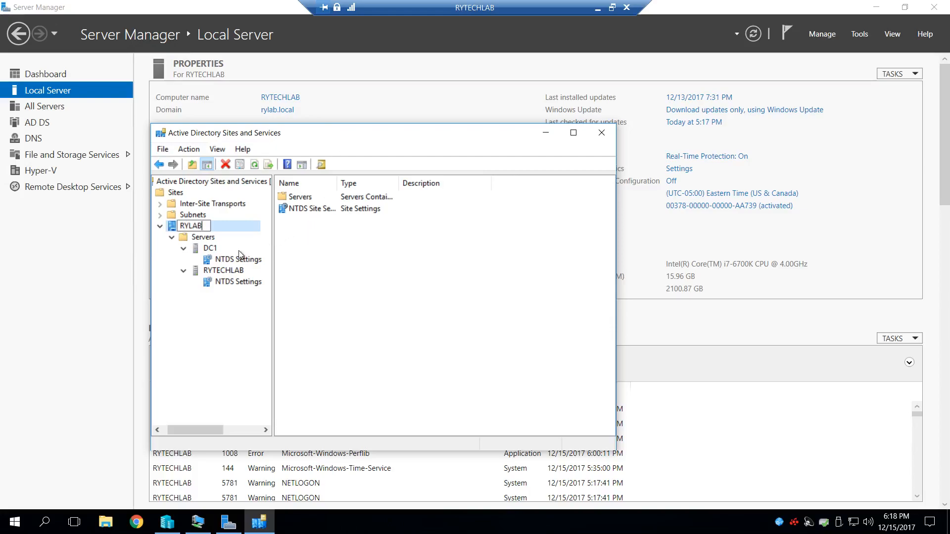
pyautogui.press('Return')
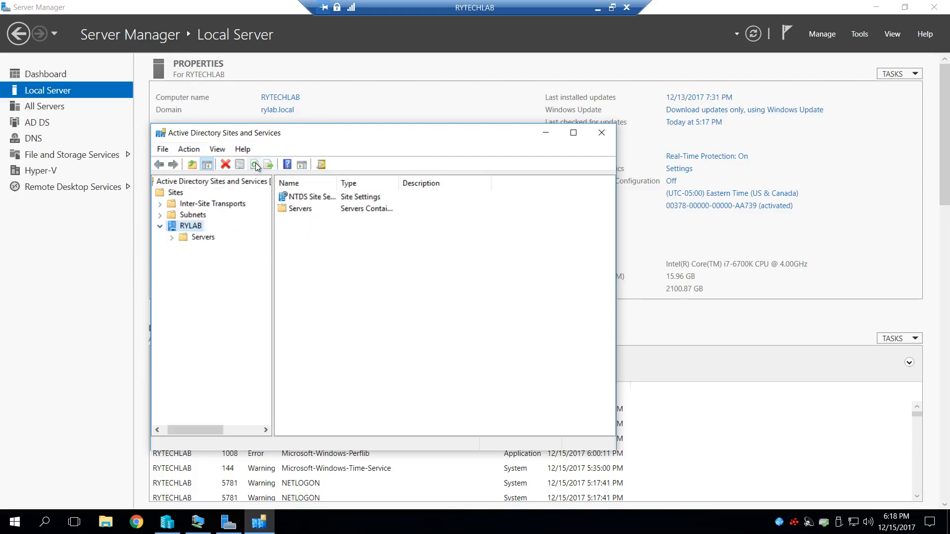
# - Expand the RYLAB site's Servers folder down to the NTDS Settings of DC1 and RYTECHLAB
pyautogui.click(171, 238)
pyautogui.click(182, 249)
pyautogui.click(183, 270)
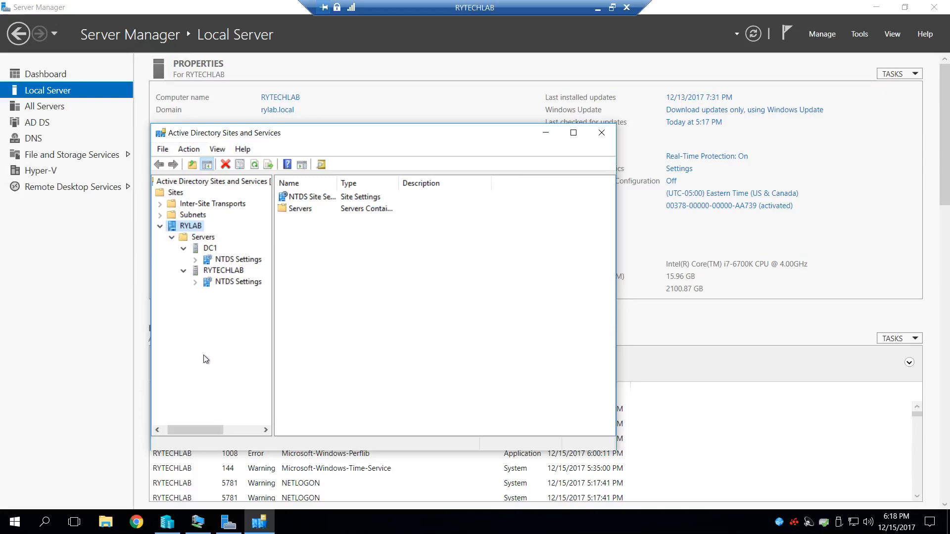
# - Check the replication connections of DC1 and RYTECHLAB, then close Active Directory Sites and Services and minimize Server Manager
pyautogui.click(236, 259)
pyautogui.click(249, 287)
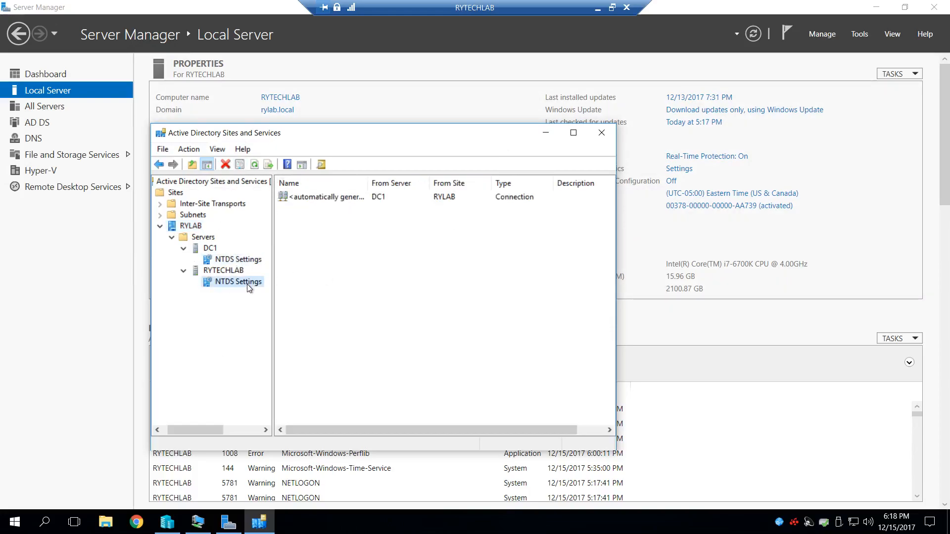
pyautogui.click(602, 132)
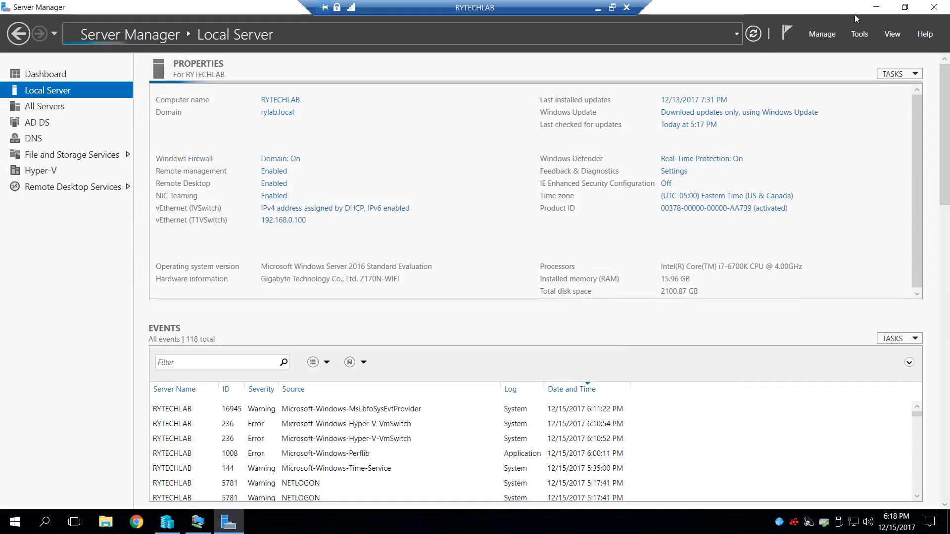
pyautogui.click(876, 7)
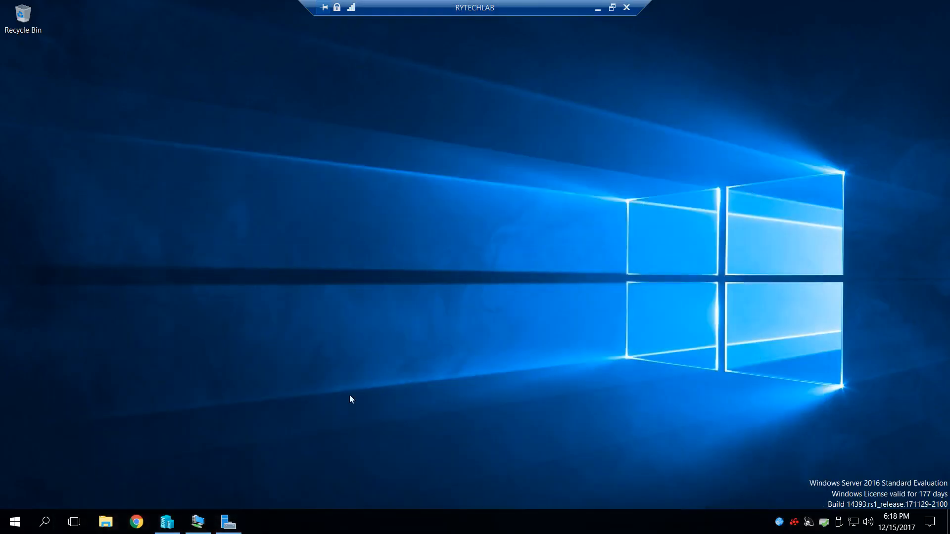
# - Switch to the DC1 virtual machine and refresh Active Directory Sites and Services from the root of its tree
pyautogui.click(207, 527)
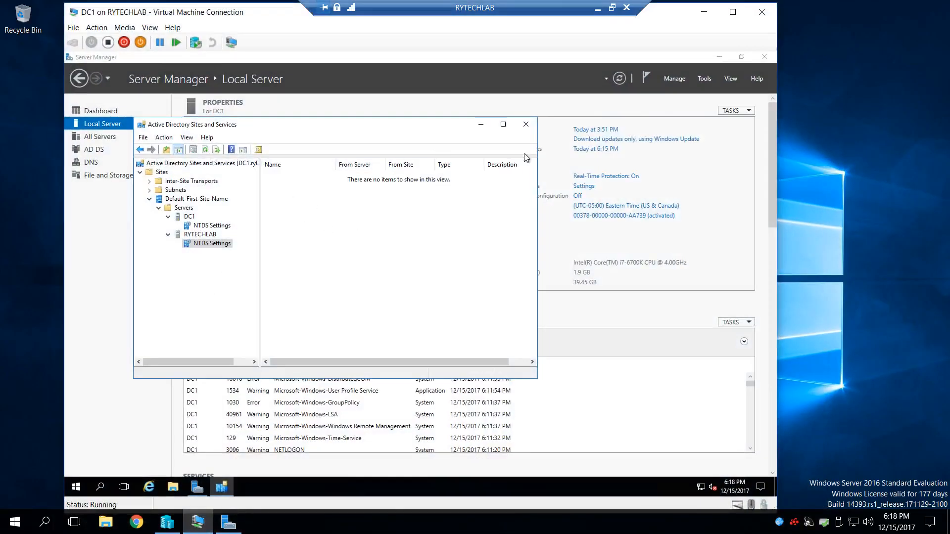
pyautogui.click(205, 150)
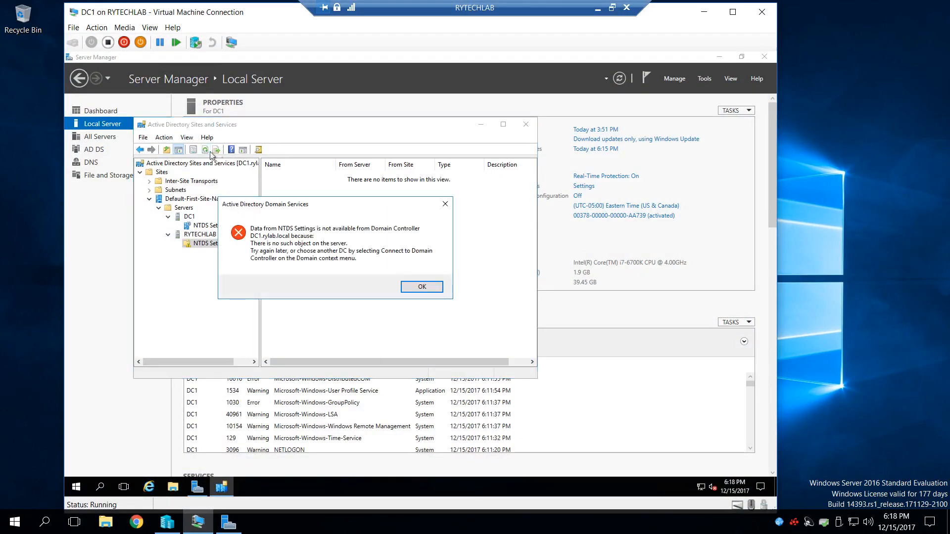
pyautogui.click(425, 289)
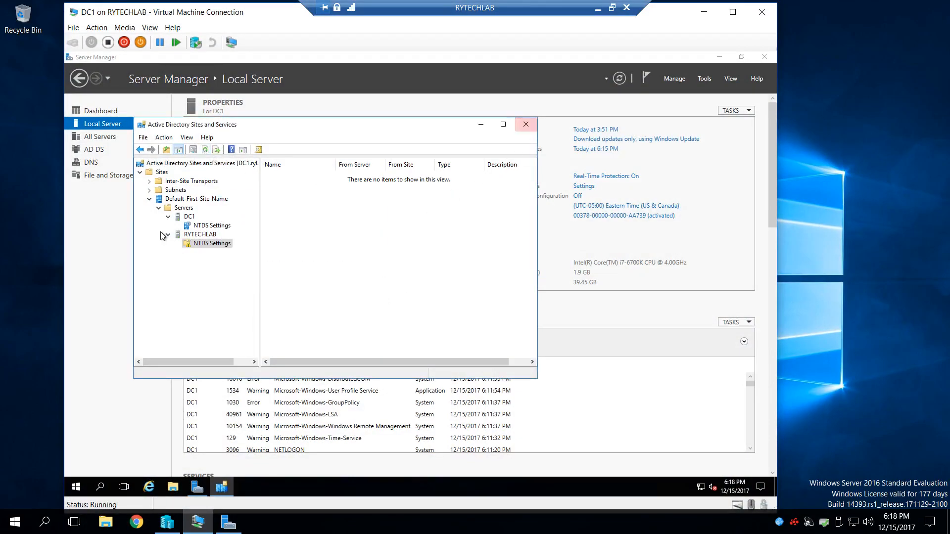
pyautogui.click(181, 164)
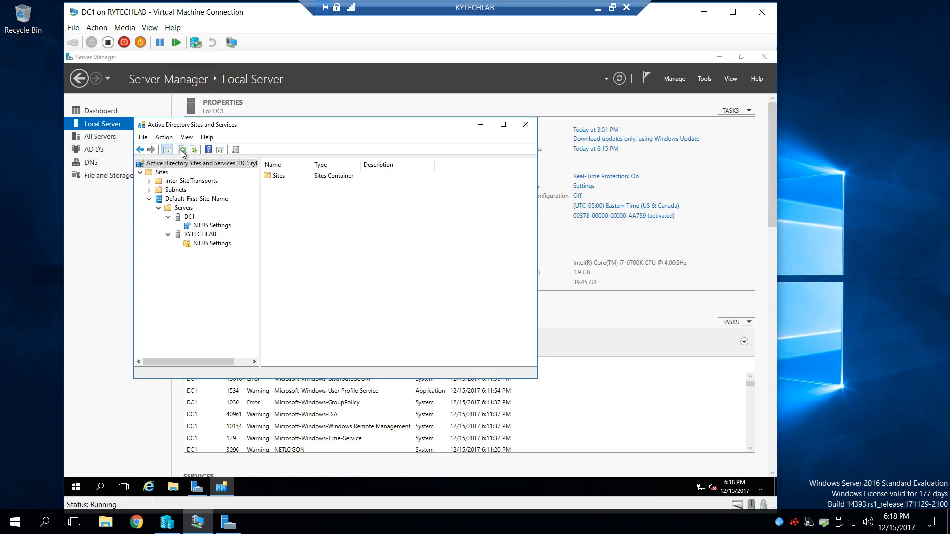
pyautogui.click(182, 151)
pyautogui.click(140, 172)
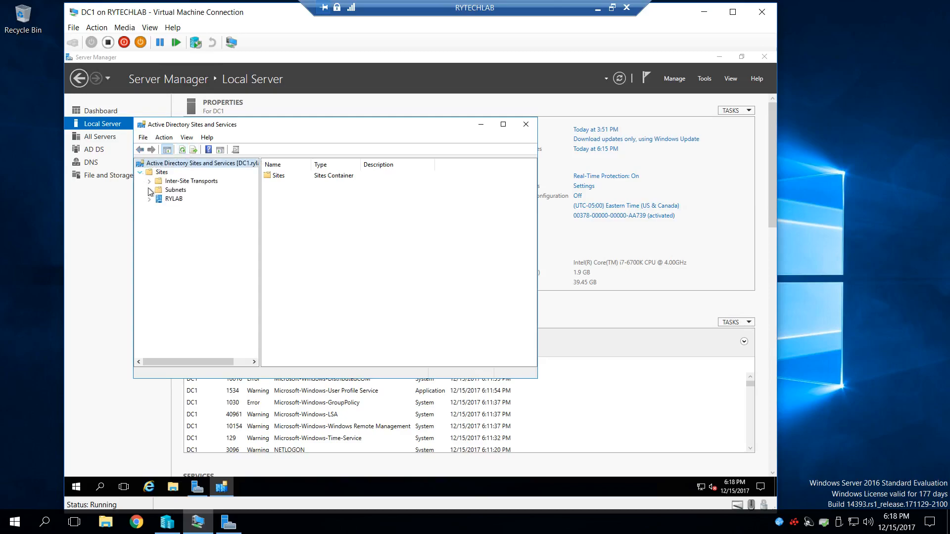
# - Expand the RYLAB site on DC1 down to the NTDS Settings of both servers
pyautogui.click(149, 199)
pyautogui.click(159, 208)
pyautogui.click(168, 217)
pyautogui.click(168, 235)
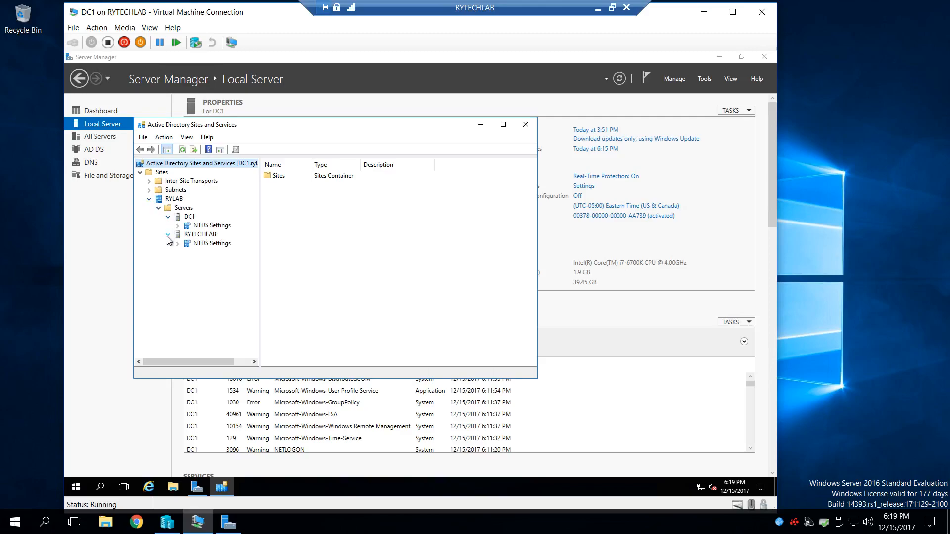
# - Review the location, object and security properties of the RYLAB site and close them without changes
pyautogui.click(177, 200)
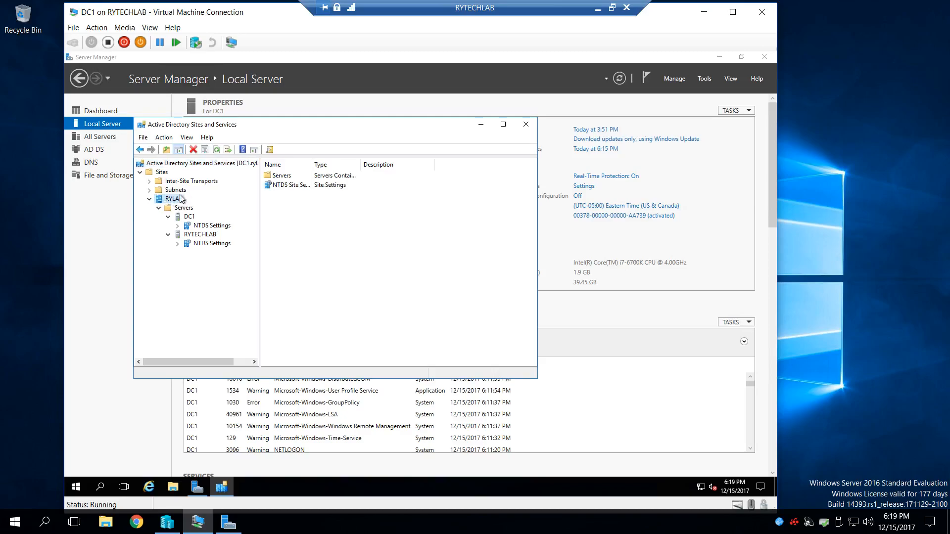
pyautogui.rightClick(179, 203)
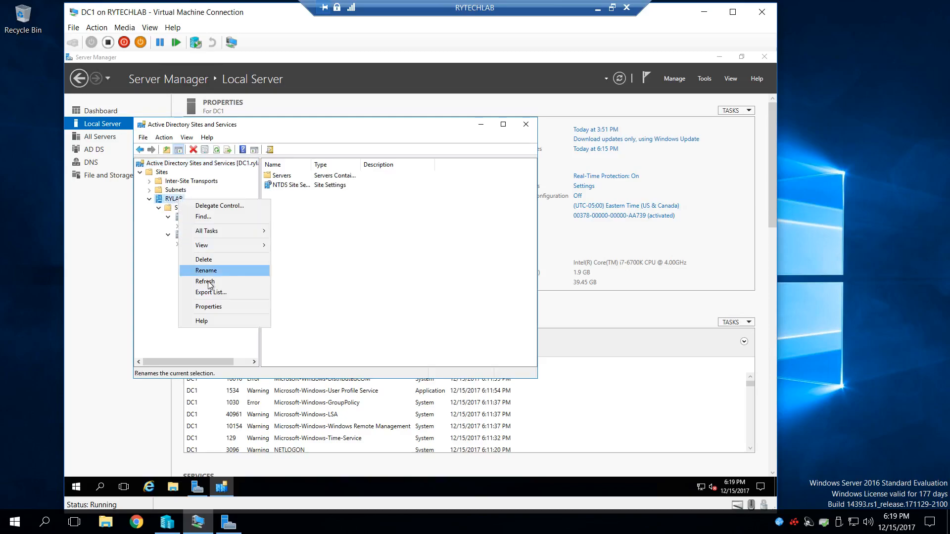
pyautogui.click(207, 308)
pyautogui.click(278, 159)
pyautogui.click(301, 159)
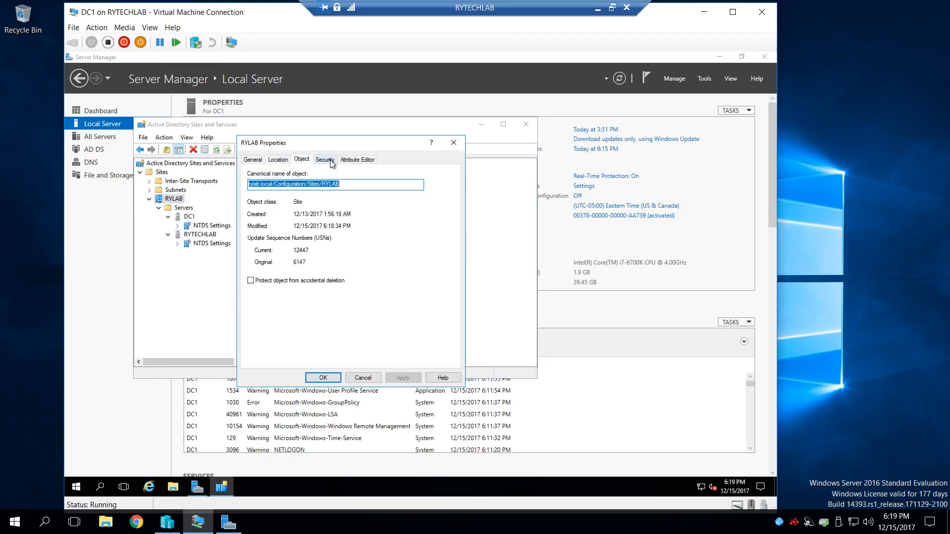
pyautogui.click(330, 160)
pyautogui.click(453, 143)
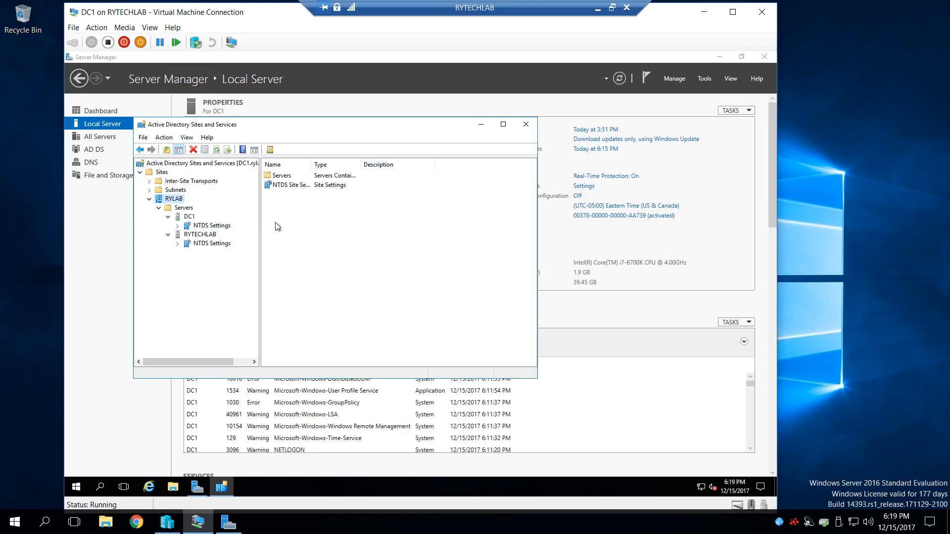
# - Check the connections in the NTDS Settings of DC1 and RYTECHLAB from DC1, and close Active Directory Sites and Services
pyautogui.click(211, 227)
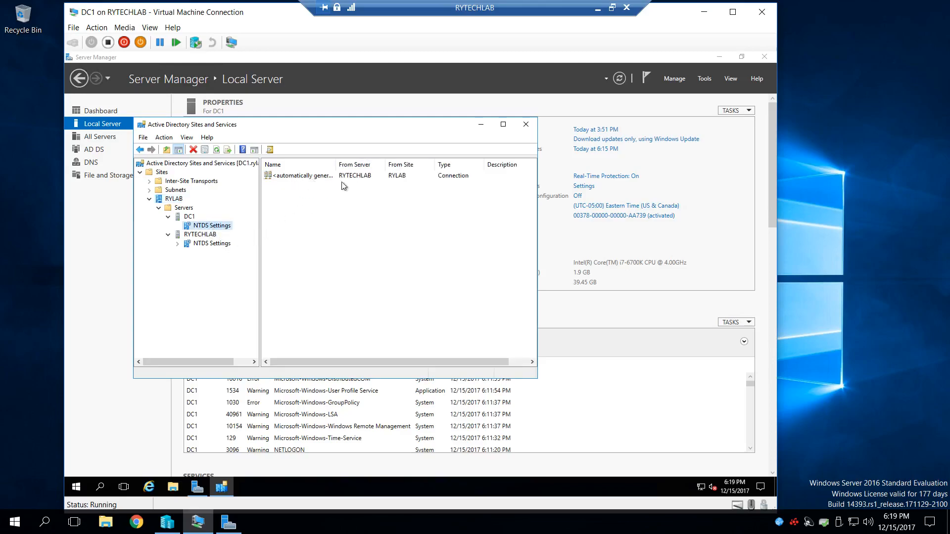
pyautogui.click(198, 243)
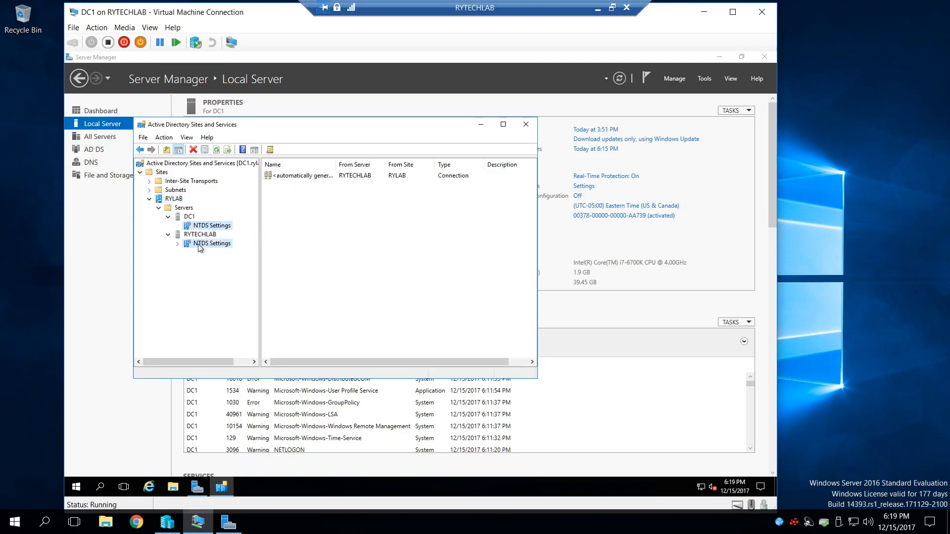
pyautogui.click(526, 125)
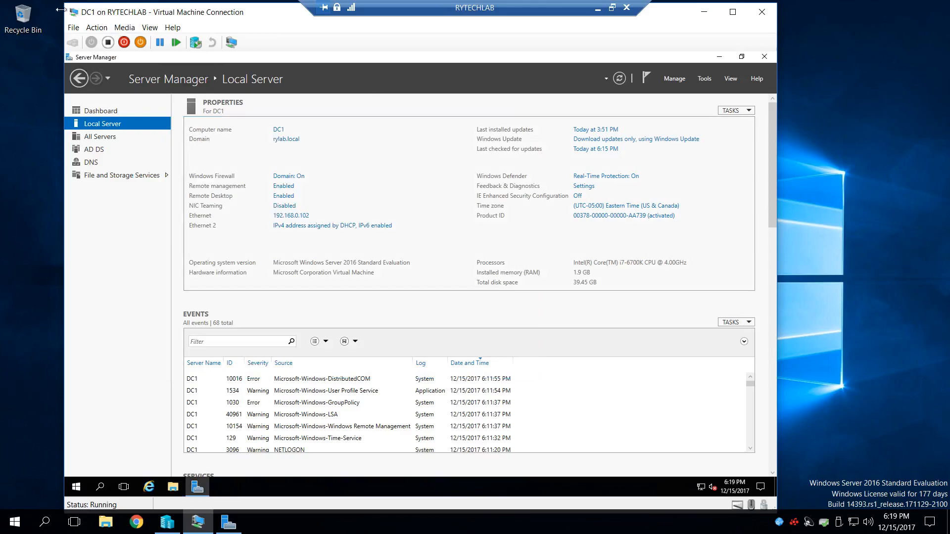
# - Open DNS Manager on DC1 and display the server's Reverse Lookup Zones
pyautogui.click(703, 79)
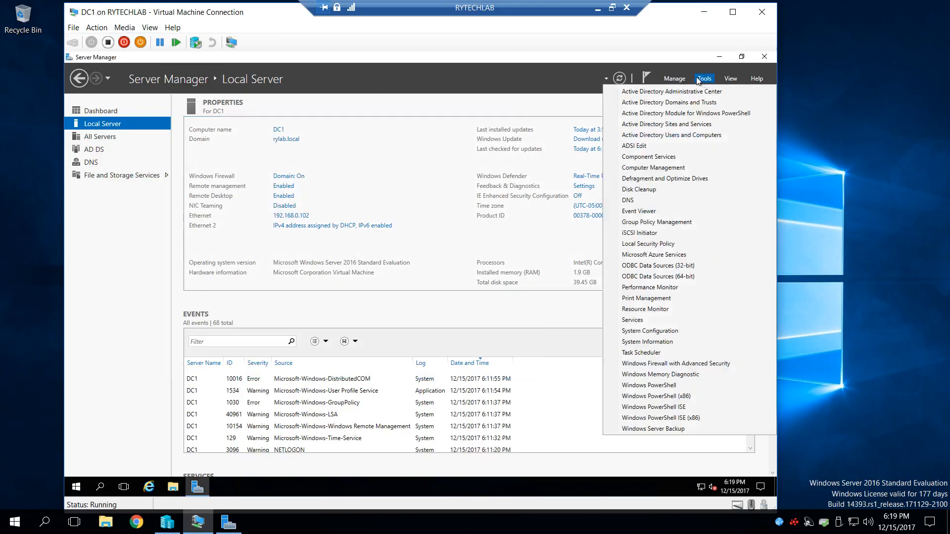
pyautogui.click(638, 200)
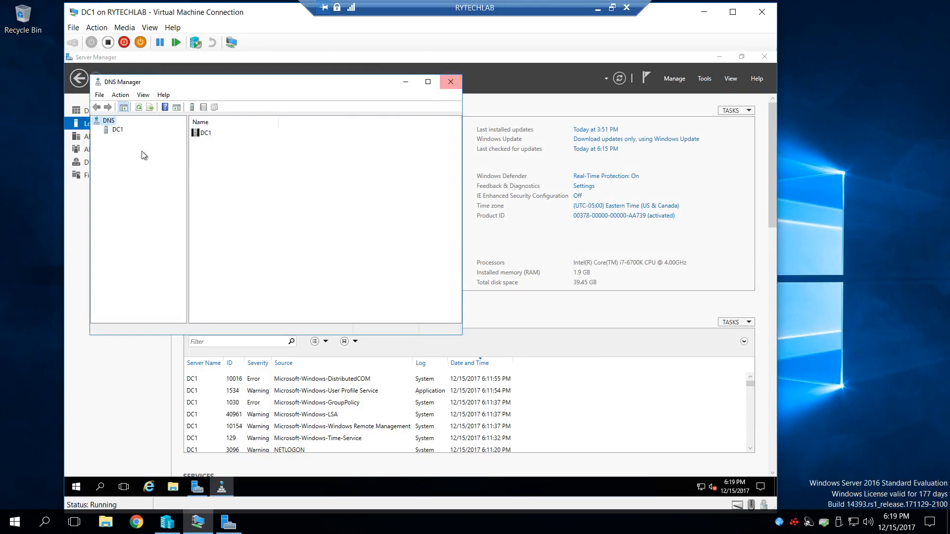
pyautogui.click(118, 130)
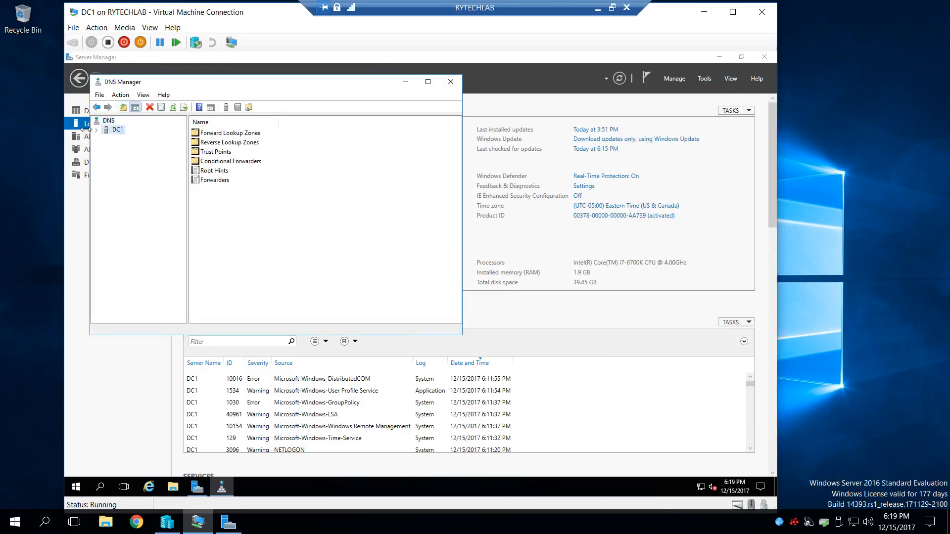
pyautogui.click(97, 131)
pyautogui.click(160, 148)
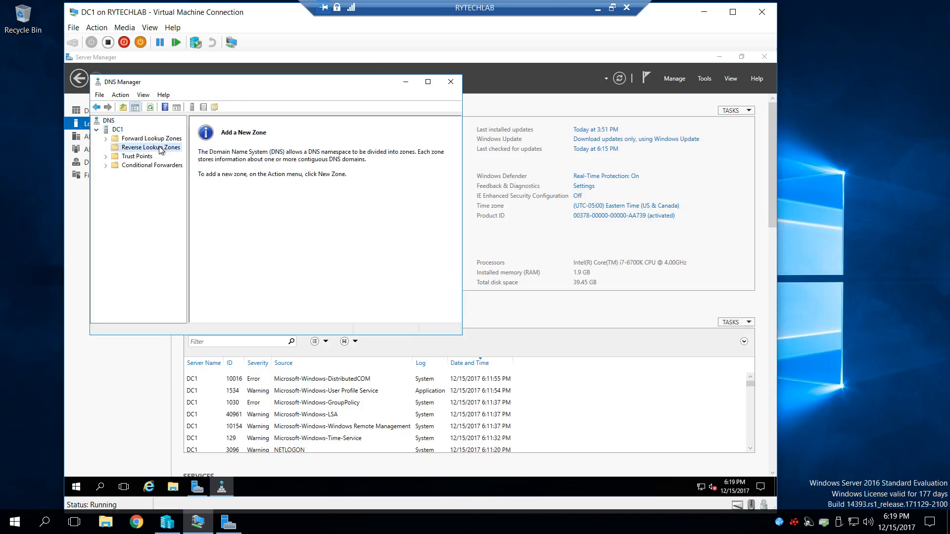
# - Start a new Active Directory-integrated primary IPv4 reverse lookup zone, replicated to all DNS servers on domain controllers in rylab.local
pyautogui.rightClick(156, 149)
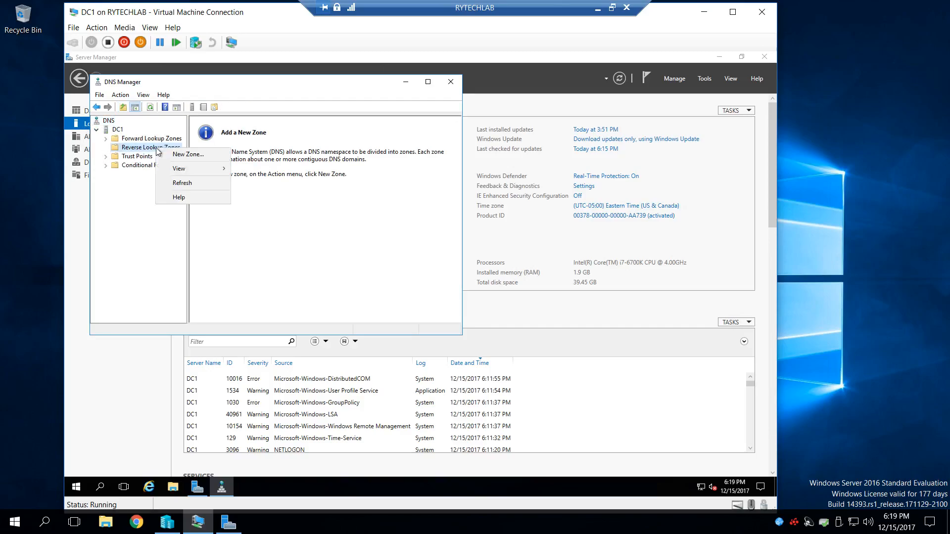
pyautogui.click(194, 154)
pyautogui.click(278, 266)
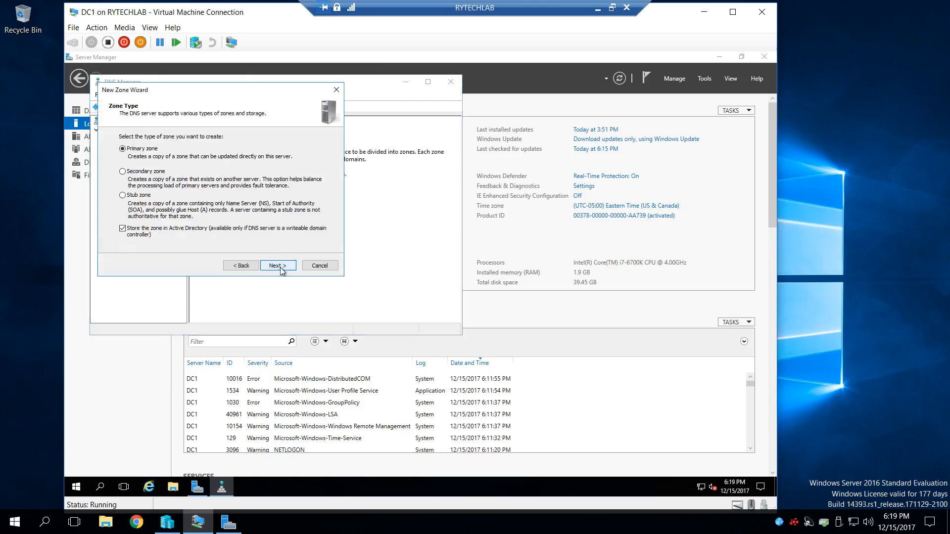
pyautogui.click(282, 268)
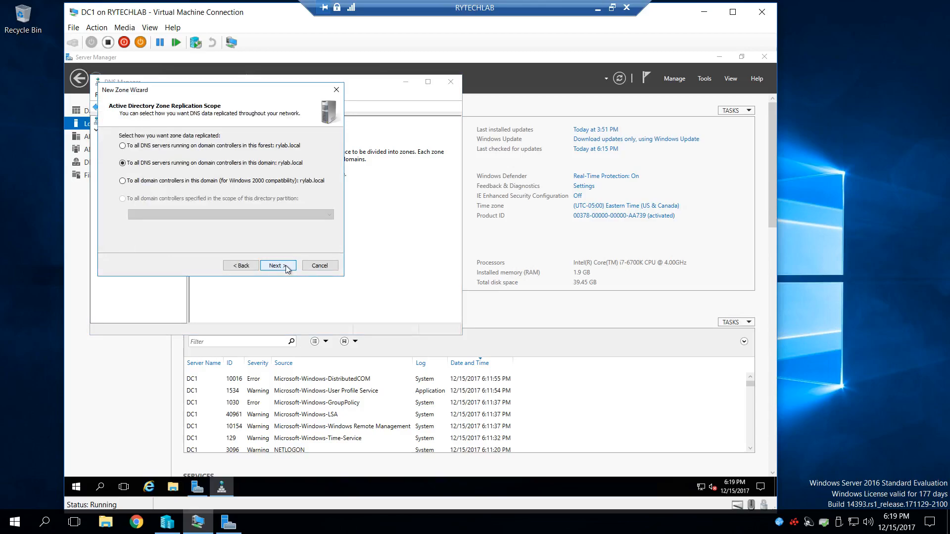
pyautogui.click(277, 266)
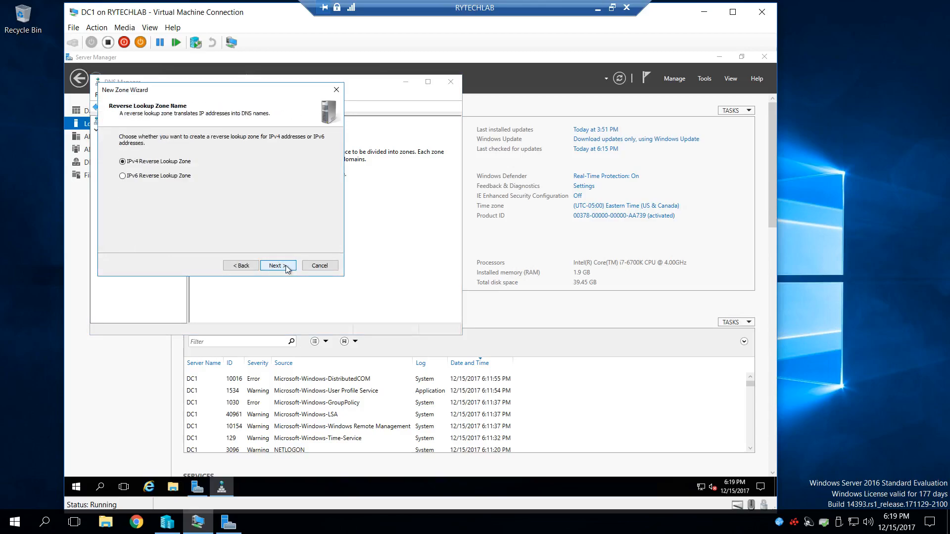
pyautogui.click(286, 267)
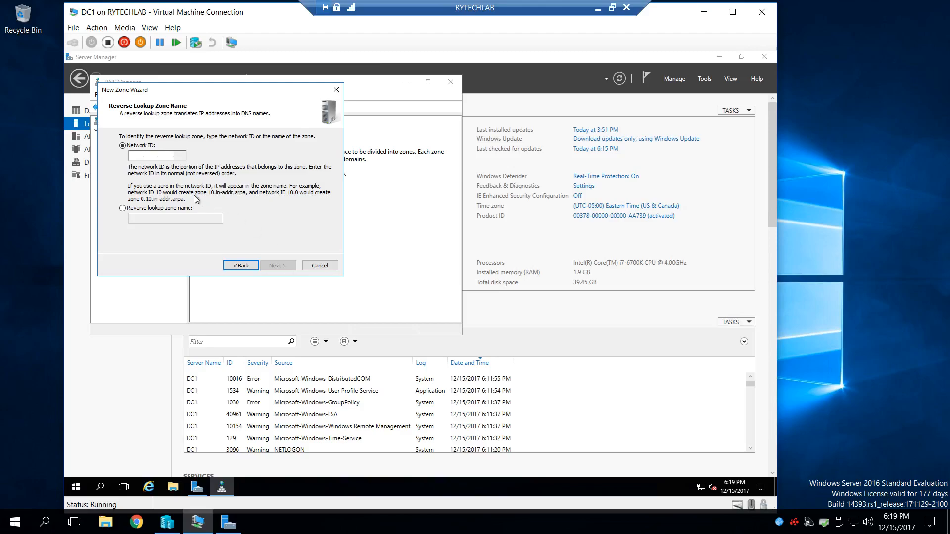
# - Set the reverse zone's network ID to 192.168.0, allow only secure dynamic updates, and finish creating the zone
pyautogui.write('192 .168 .0 .')
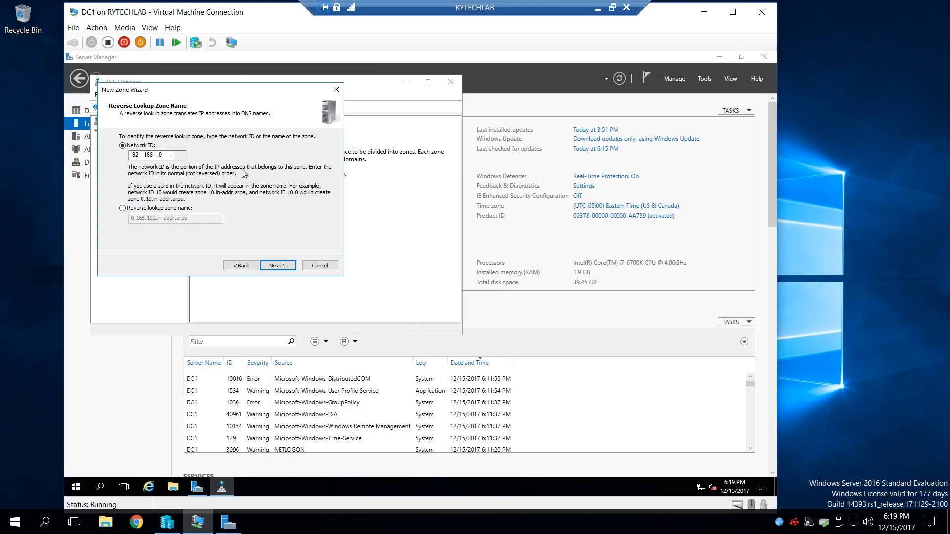
pyautogui.click(282, 268)
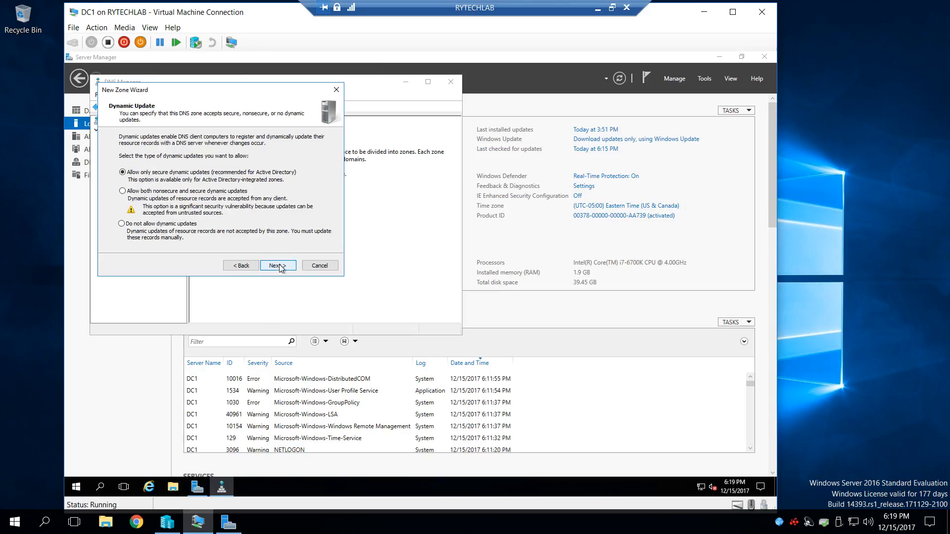
pyautogui.click(281, 268)
pyautogui.click(278, 267)
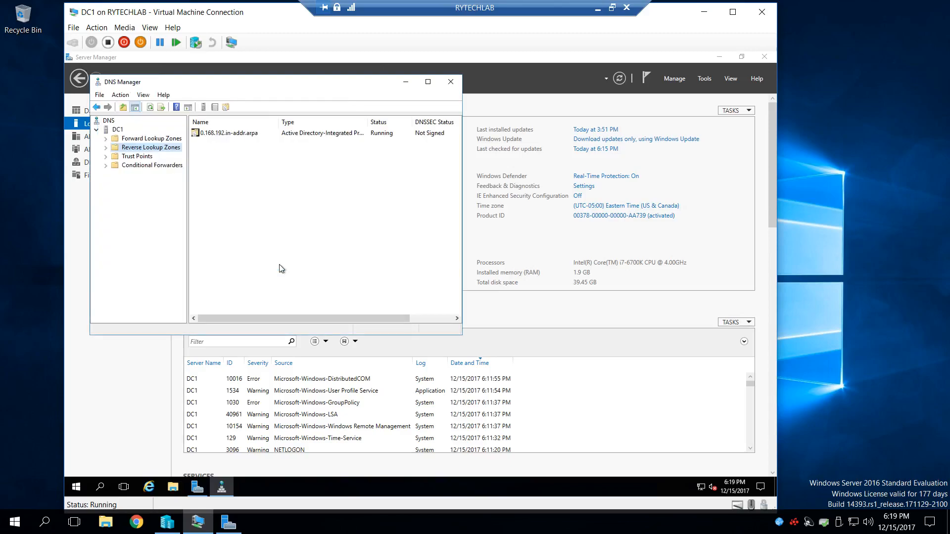
# - Open the 0.168.192.in-addr.arpa zone and examine its Start of Authority and Name Server records
pyautogui.click(238, 133)
pyautogui.click(105, 147)
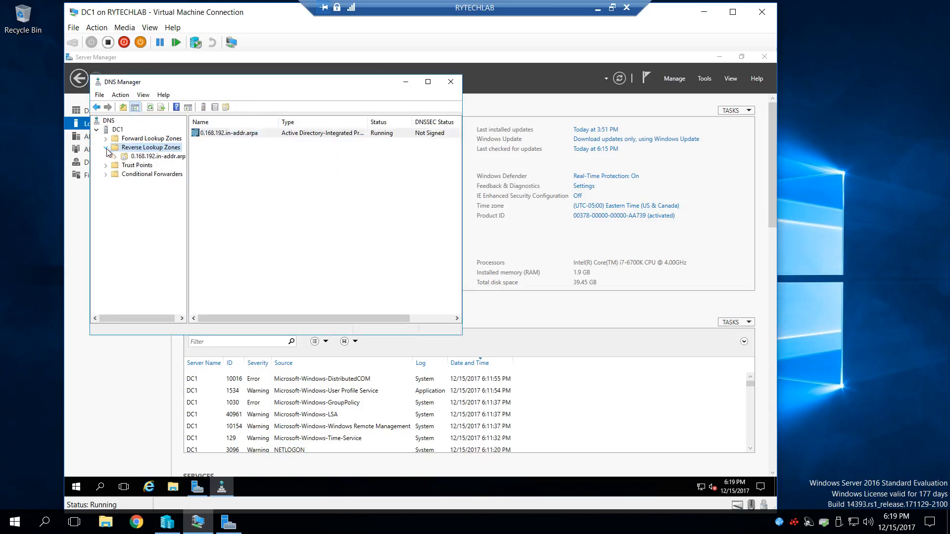
pyautogui.click(132, 157)
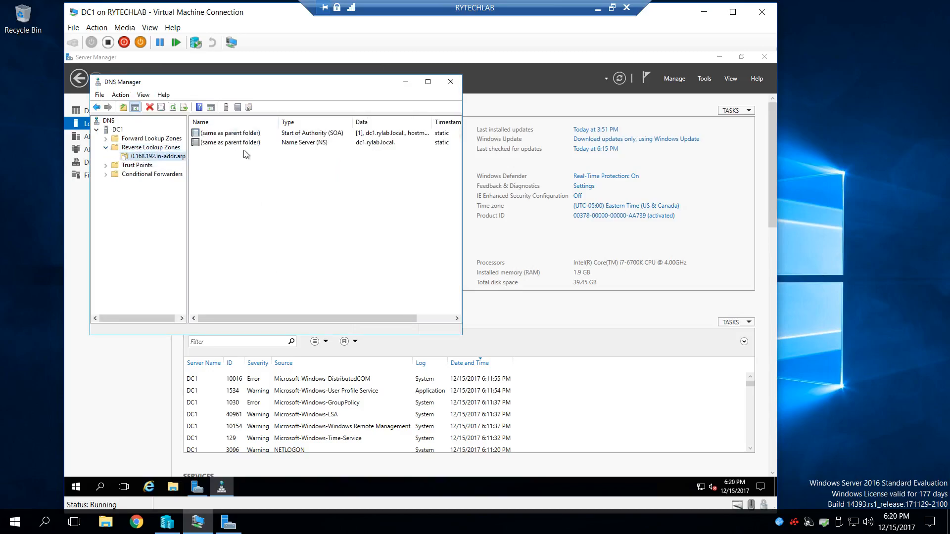
pyautogui.click(313, 143)
pyautogui.click(315, 133)
pyautogui.click(300, 144)
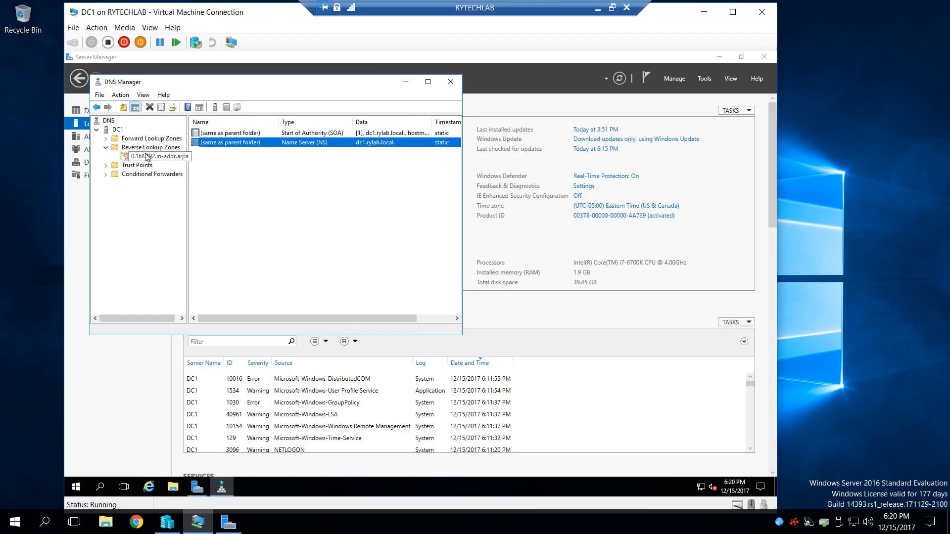
# - Minimize the DC1 virtual machine, open DNS Manager on the RYTECHLAB host, and check its Reverse Lookup Zones
pyautogui.click(703, 12)
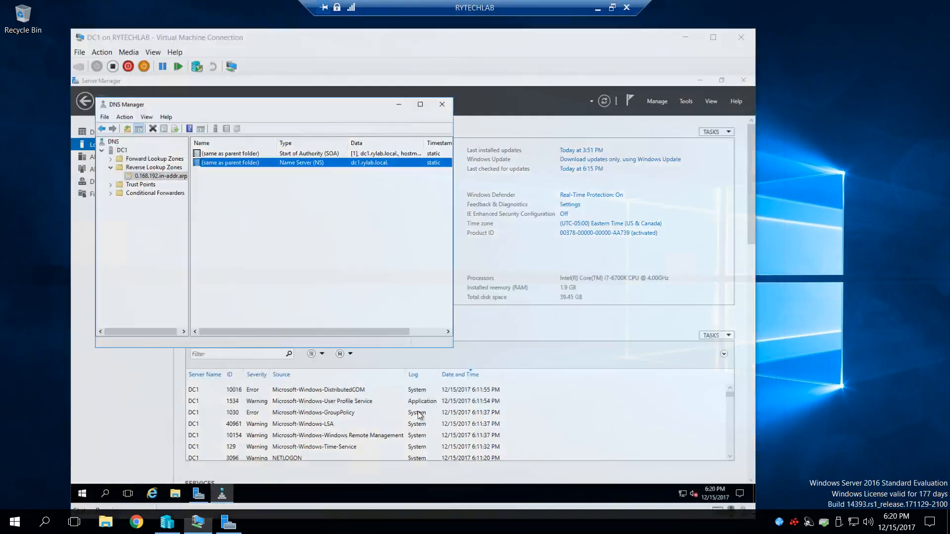
pyautogui.click(228, 521)
pyautogui.click(859, 33)
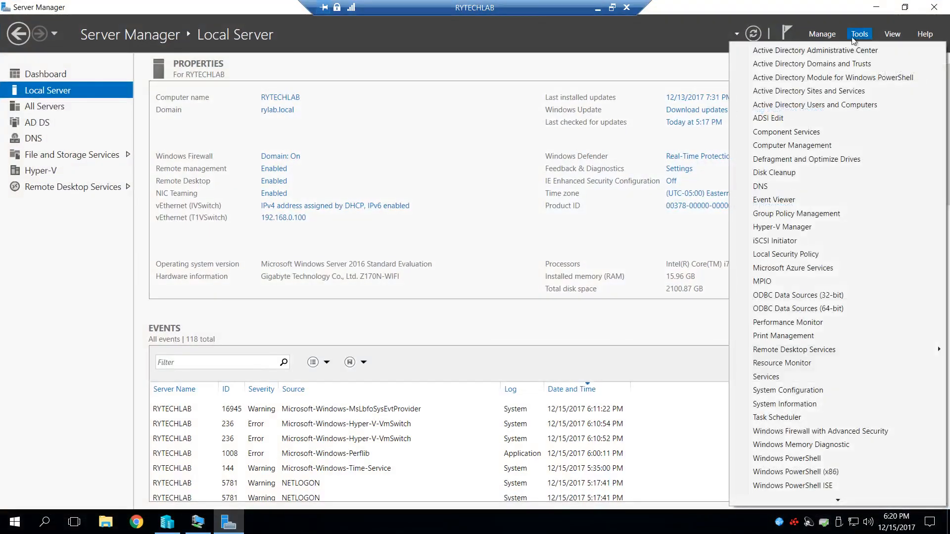
pyautogui.click(760, 187)
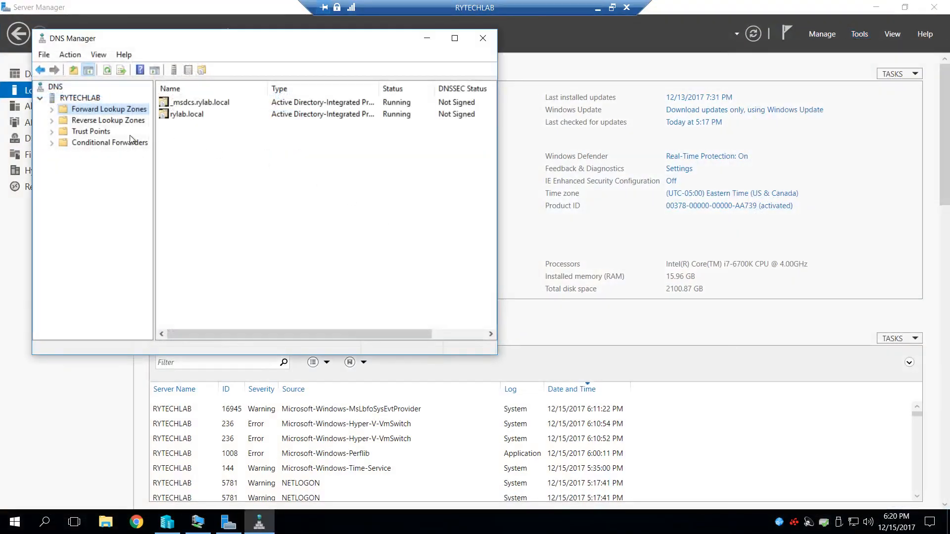
pyautogui.click(52, 121)
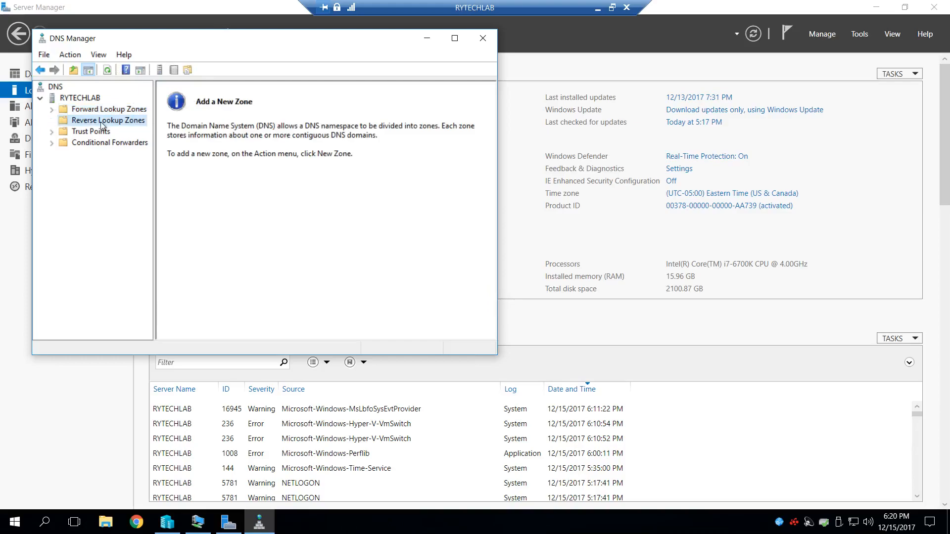
# - Examine the RYTECHLAB server's DNS folders, including the _msdcs.rylab.local and rylab.local forward zones and the Reverse Lookup Zones
pyautogui.click(93, 98)
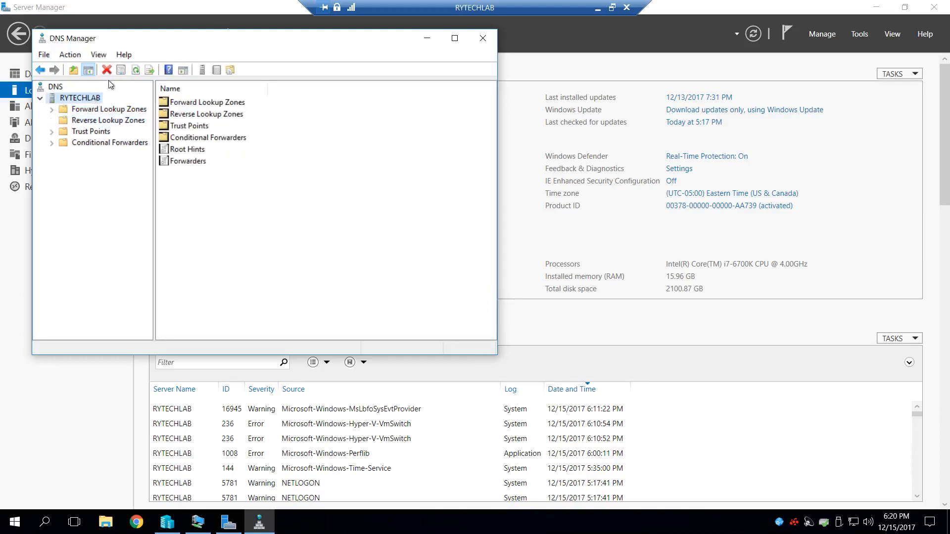
pyautogui.moveTo(141, 38); pyautogui.dragTo(216, 67)
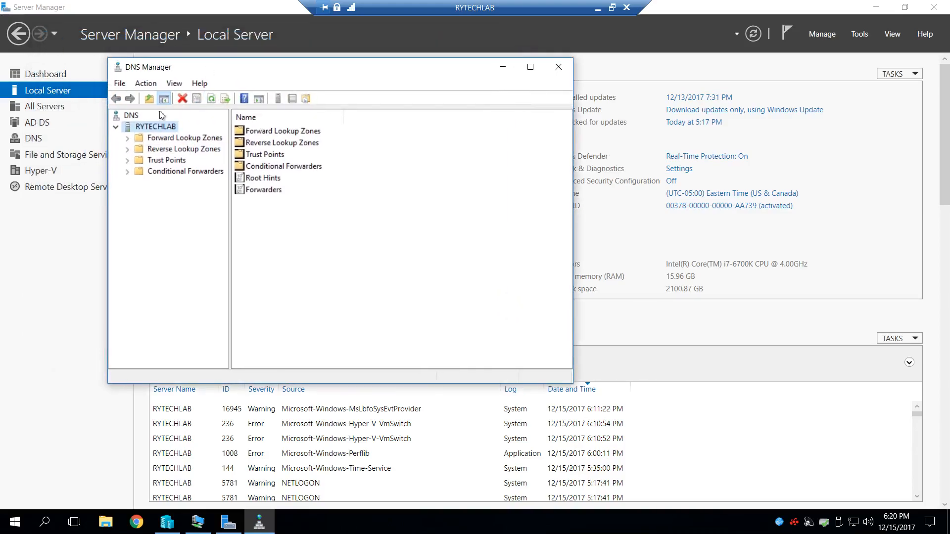
pyautogui.click(157, 150)
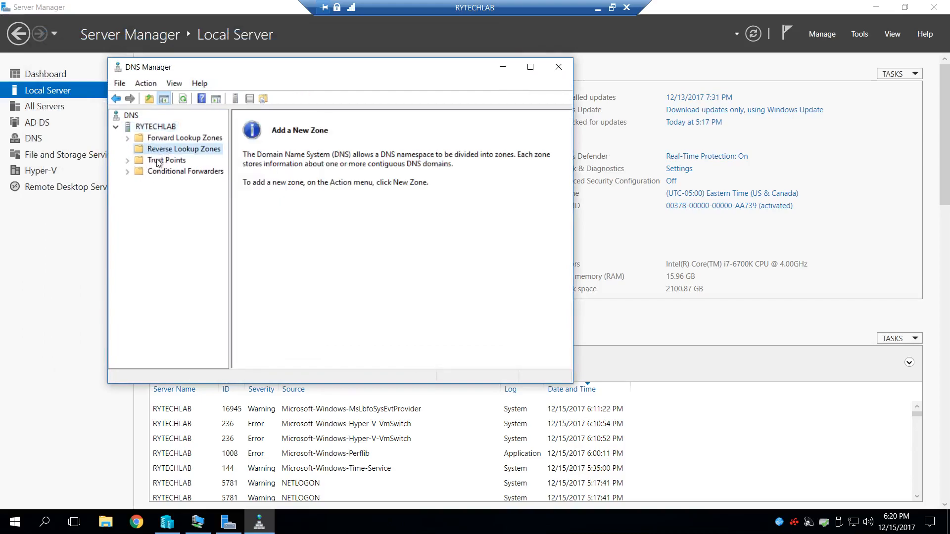
pyautogui.click(149, 160)
pyautogui.click(181, 171)
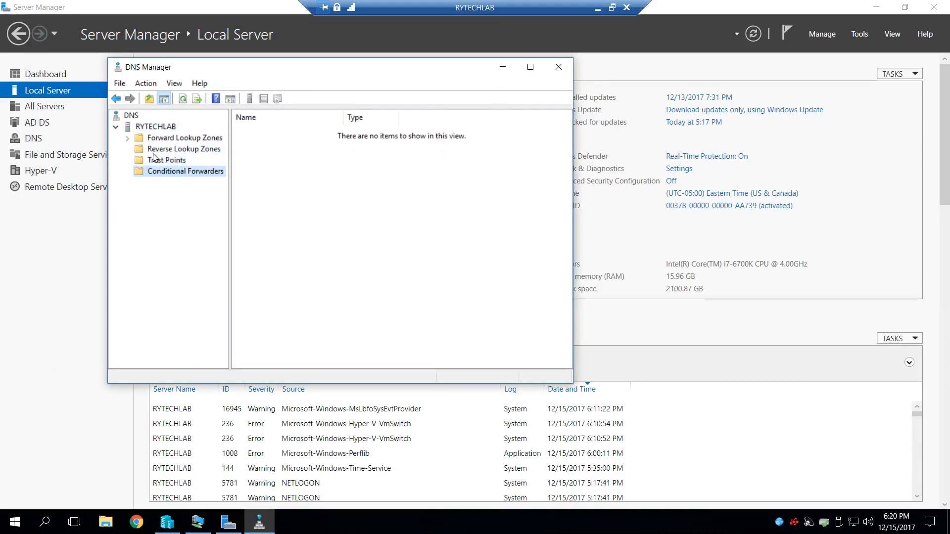
pyautogui.click(149, 140)
pyautogui.click(127, 139)
pyautogui.click(184, 150)
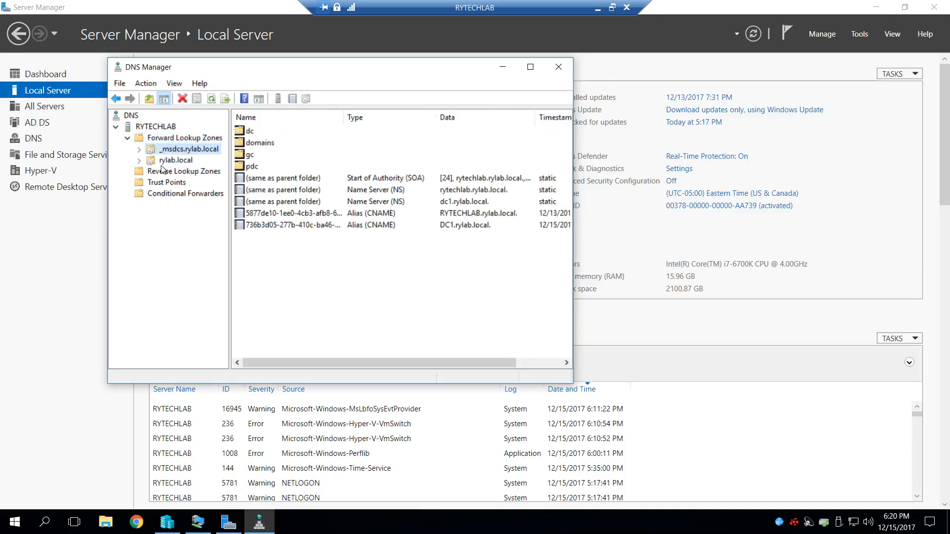
pyautogui.click(139, 161)
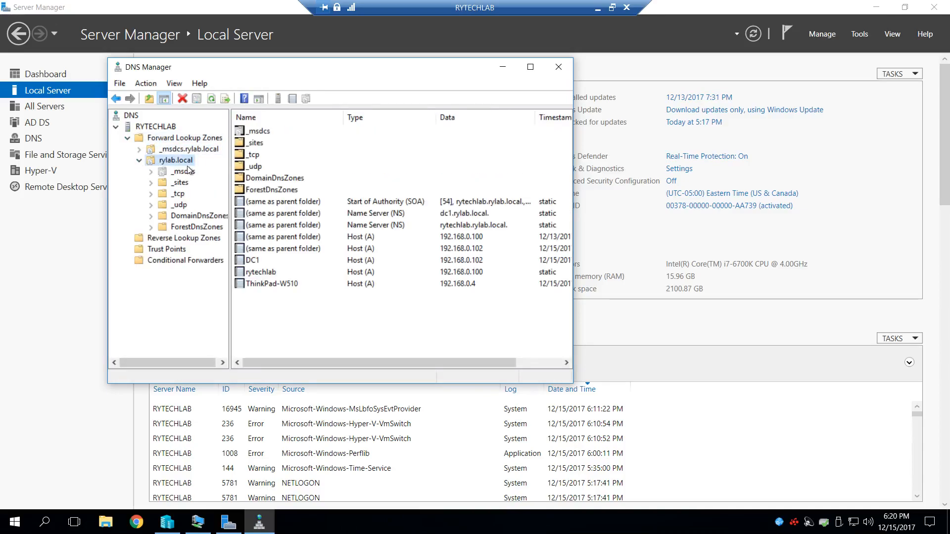
pyautogui.click(174, 239)
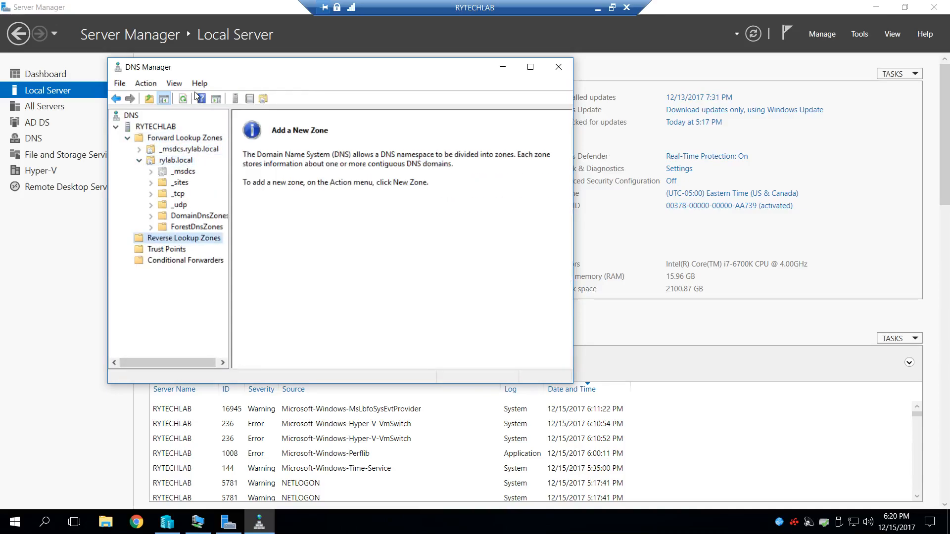
# - Refresh the RYTECHLAB DNS server and list the records in the rylab.local forward zone again
pyautogui.rightClick(169, 130)
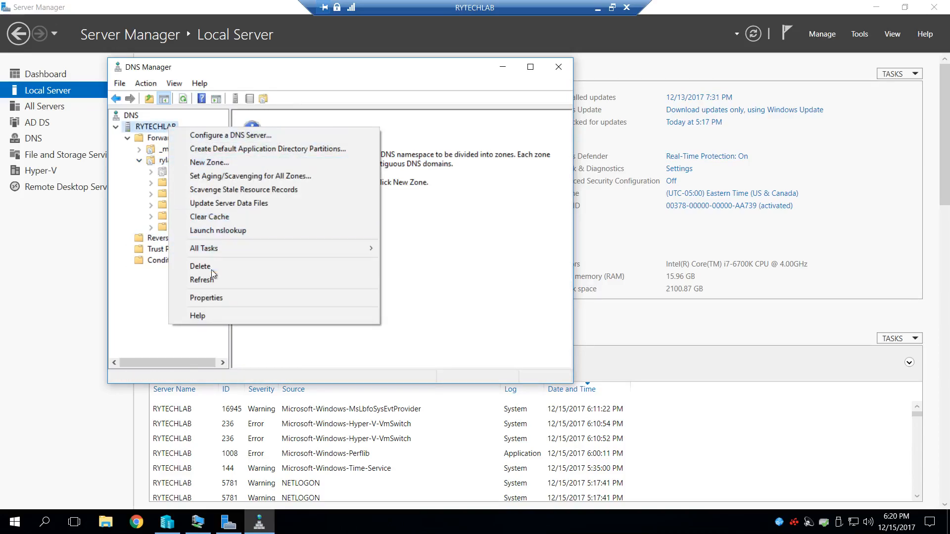
pyautogui.click(213, 279)
pyautogui.click(181, 138)
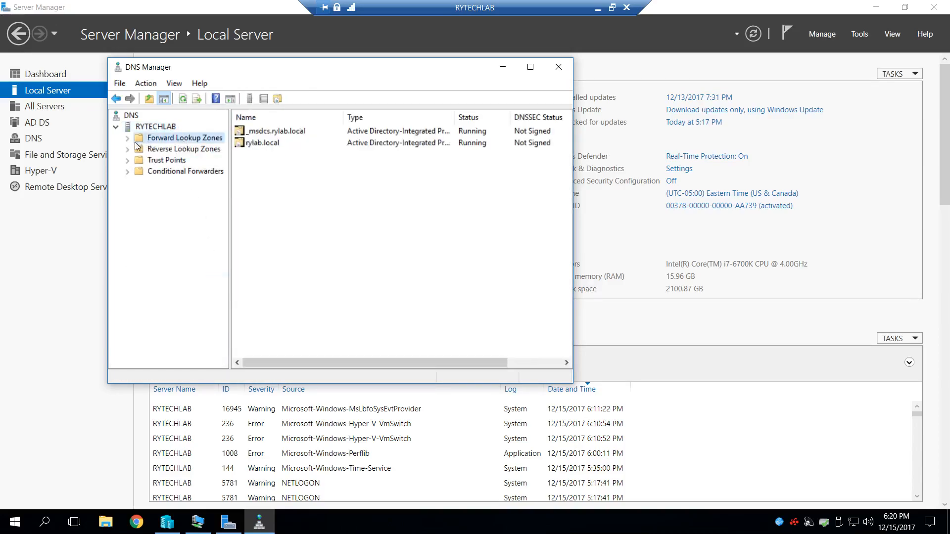
pyautogui.click(127, 139)
pyautogui.click(187, 161)
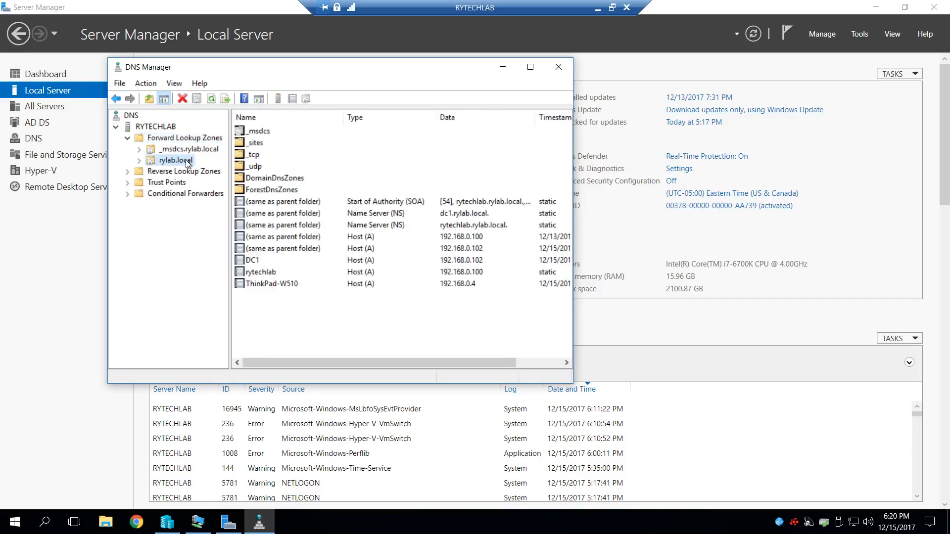
pyautogui.moveTo(449, 366)
pyautogui.mouseDown()
pyautogui.moveTo(471, 361)
pyautogui.moveTo(449, 364)
pyautogui.mouseUp()
# - Inspect the DC1 host record's address and security properties, and recheck RYTECHLAB's Reverse Lookup Zones before closing DNS Manager
pyautogui.doubleClick(257, 260)
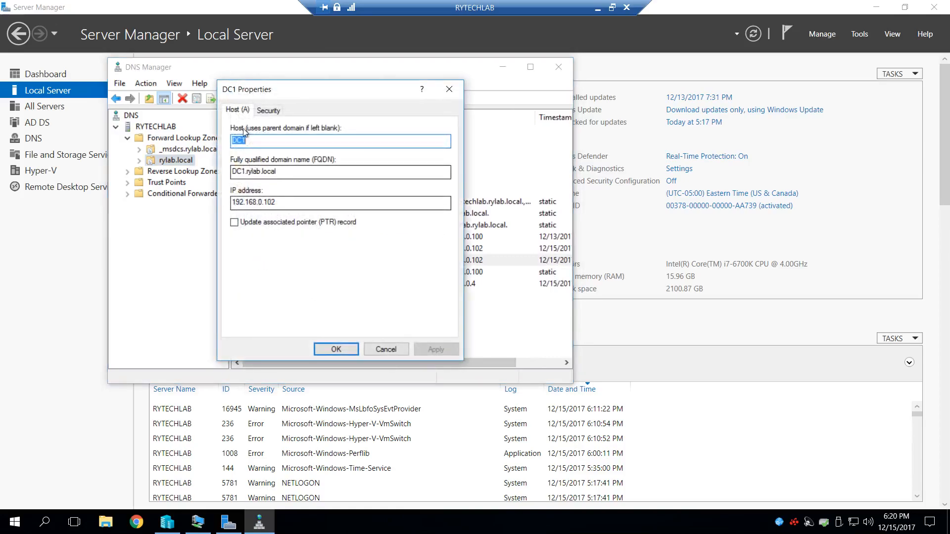
pyautogui.click(268, 111)
pyautogui.click(449, 90)
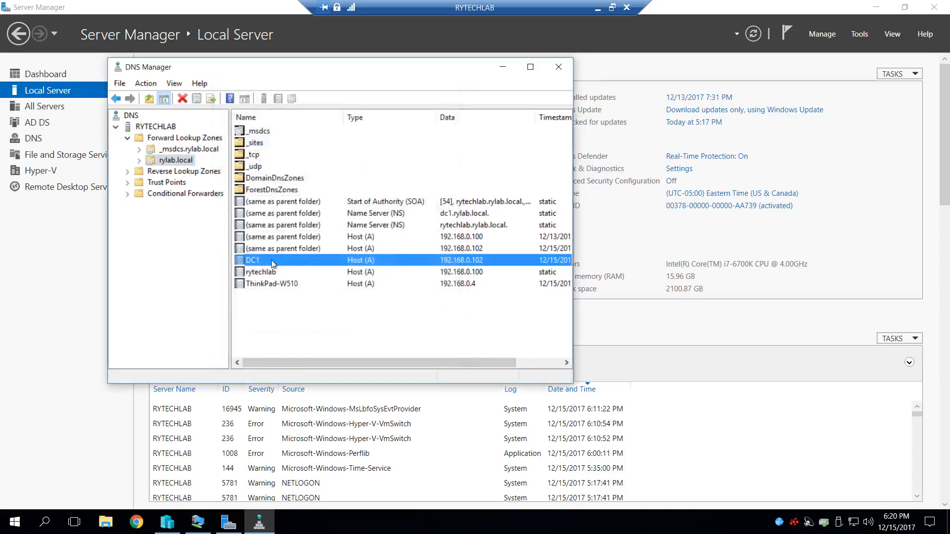
pyautogui.click(174, 171)
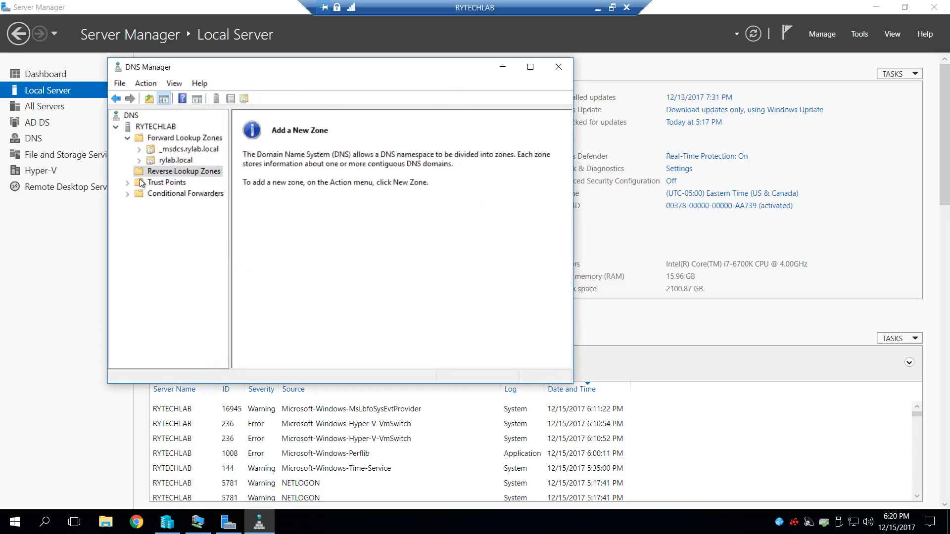
pyautogui.click(558, 67)
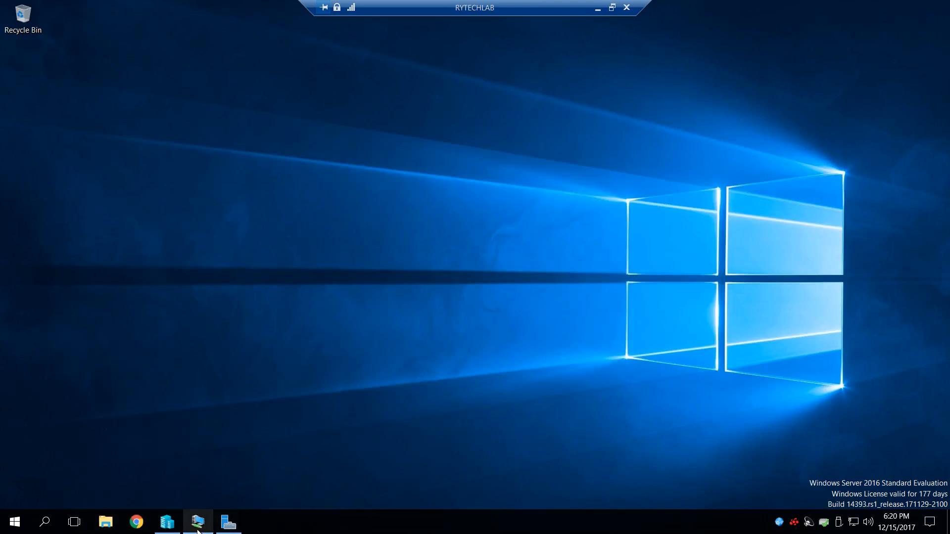
# - Switch back to the DC1 virtual machine and view the records of the rylab.local forward zone in its DNS Manager
pyautogui.click(198, 522)
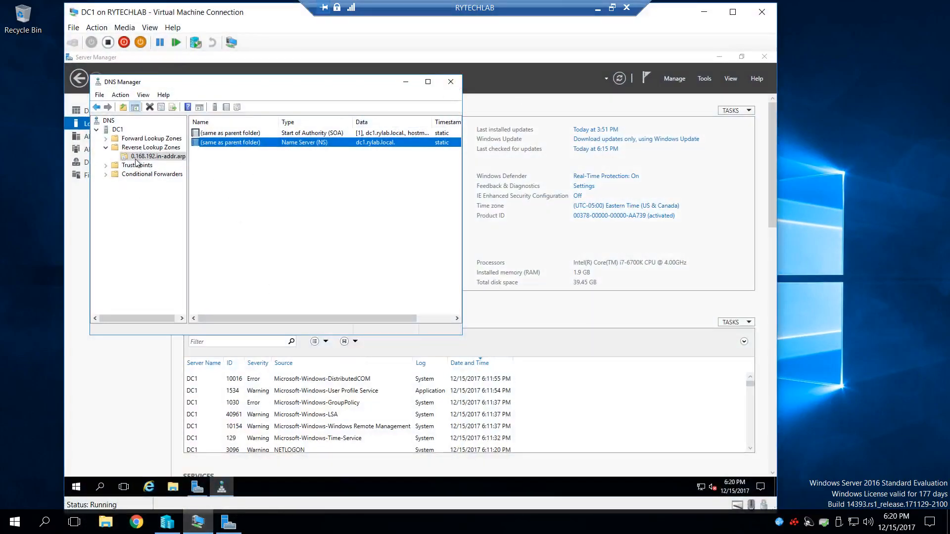
pyautogui.click(126, 131)
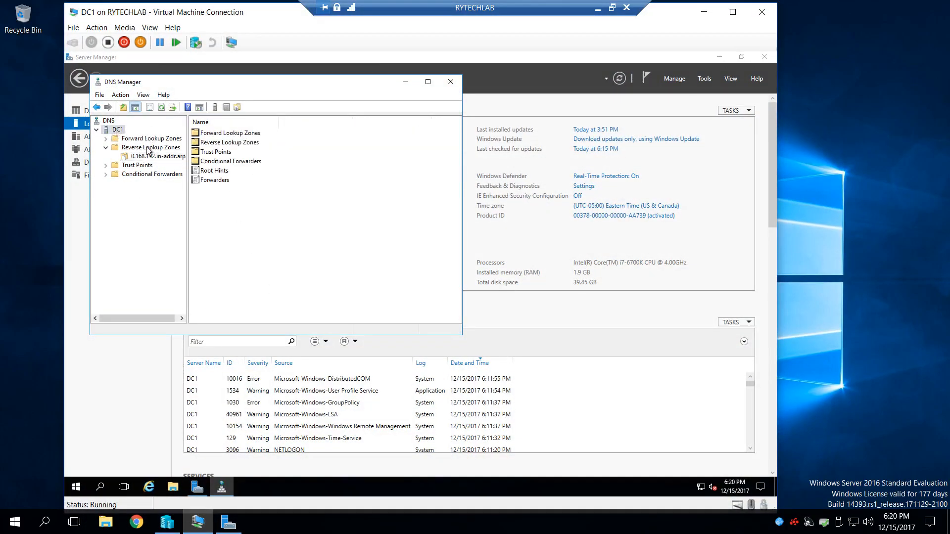
pyautogui.click(148, 138)
pyautogui.click(106, 139)
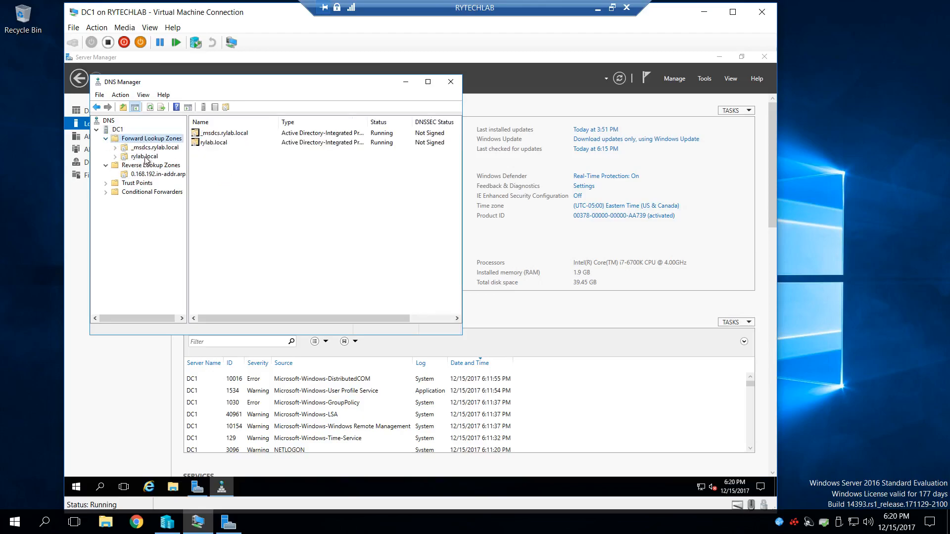
pyautogui.click(144, 157)
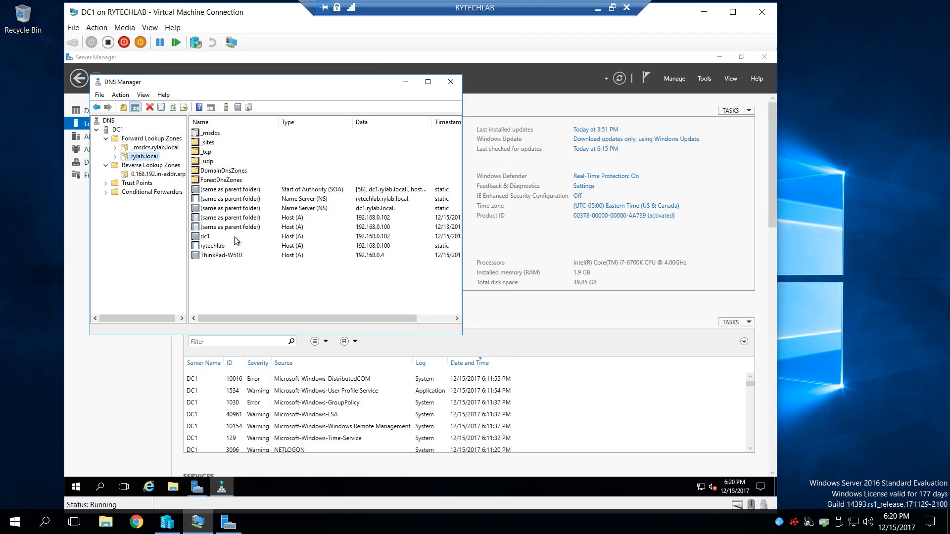
# - Check the rytechlab and ThinkPad-W510 host records in rylab.local, and close DNS Manager on DC1
pyautogui.doubleClick(219, 247)
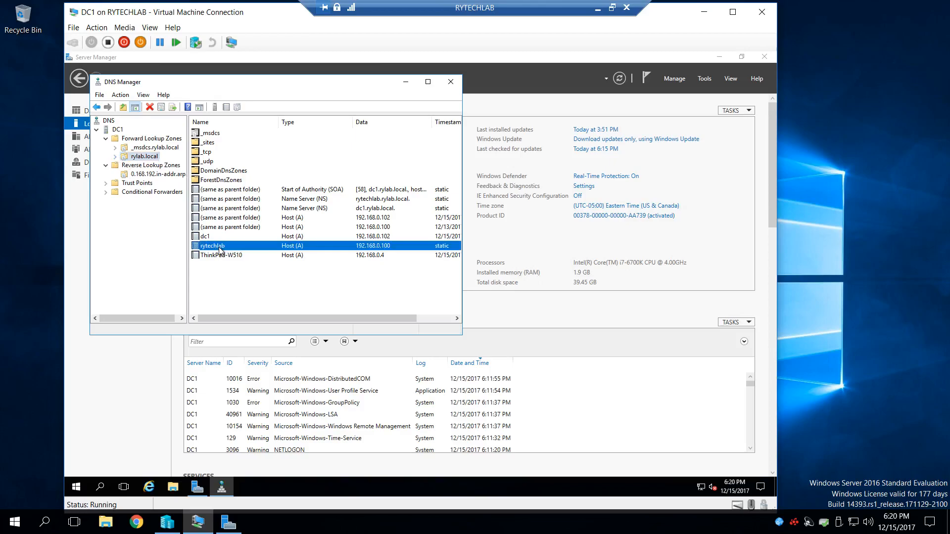
pyautogui.click(272, 307)
pyautogui.doubleClick(238, 256)
pyautogui.click(272, 308)
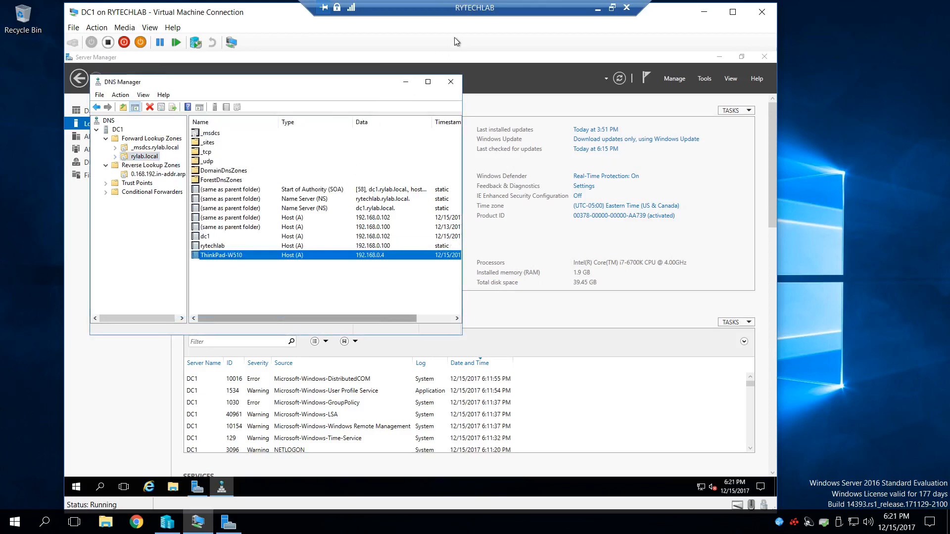
pyautogui.click(451, 82)
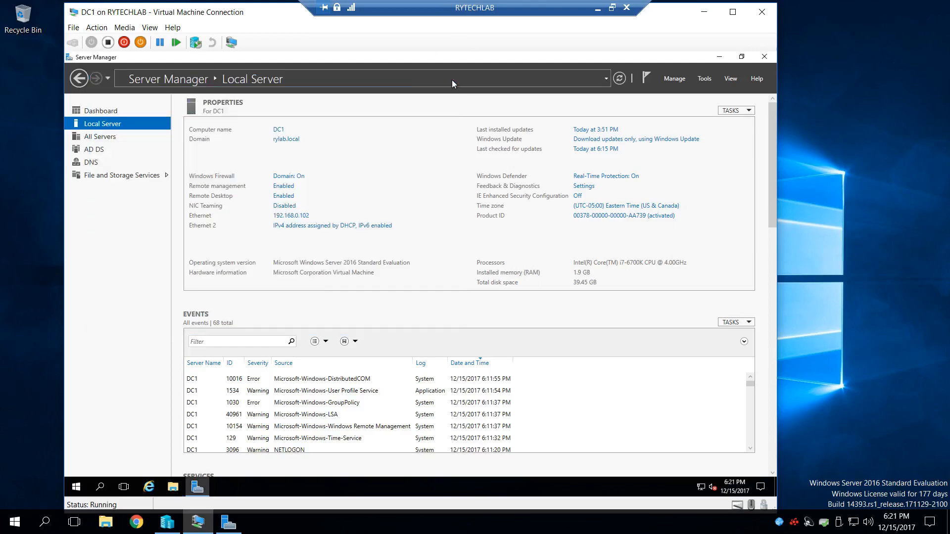
# - Shut down the DC1 virtual machine with a shutdown reason selected, and close its Virtual Machine Connection window
pyautogui.click(76, 488)
pyautogui.click(77, 465)
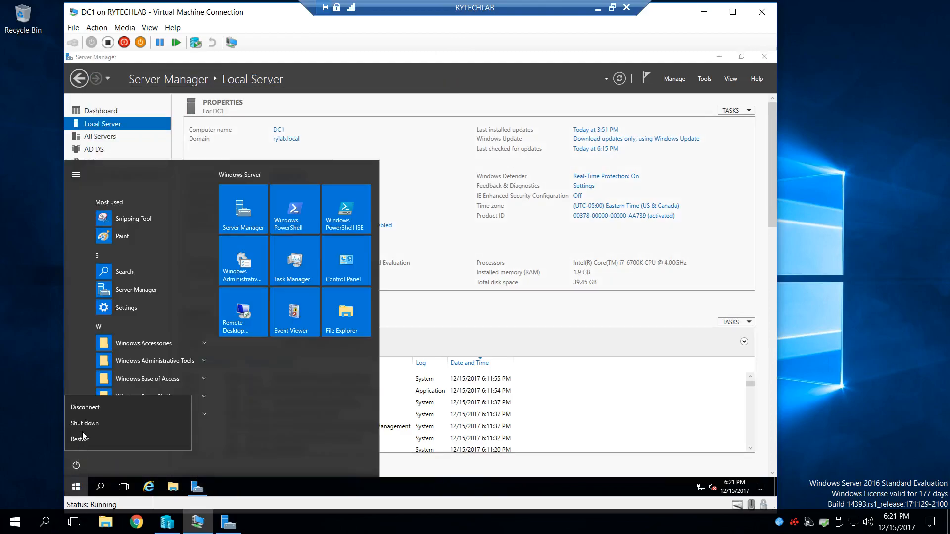
pyautogui.click(94, 424)
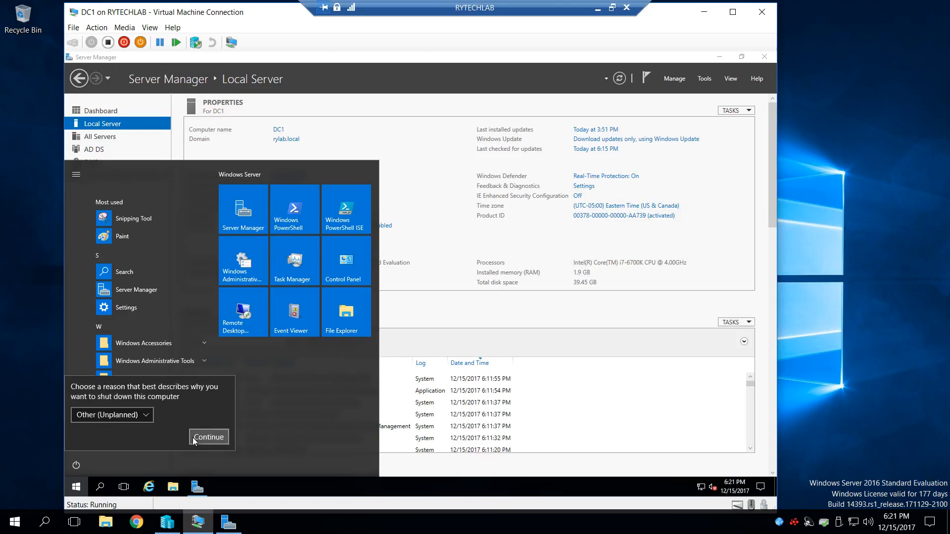
pyautogui.click(141, 414)
pyautogui.click(114, 351)
pyautogui.click(208, 437)
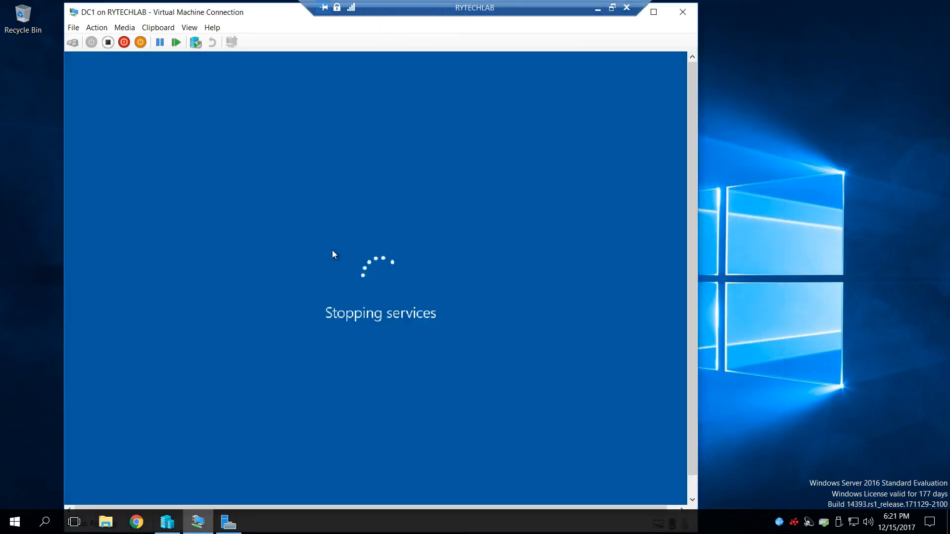
pyautogui.click(686, 4)
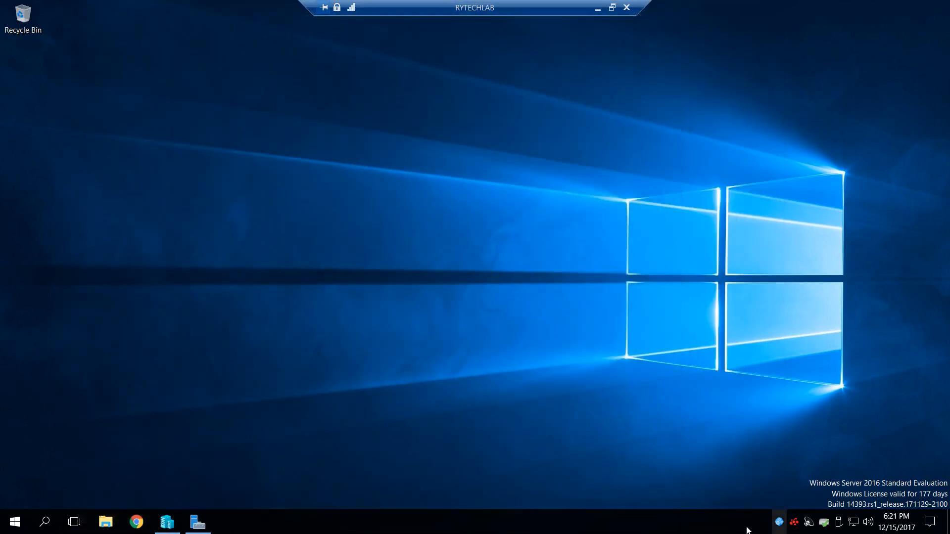
# - Open Task Manager on the RYTECHLAB host, review its memory and CPU performance, and close it
pyautogui.rightClick(740, 523)
pyautogui.click(760, 470)
pyautogui.click(450, 90)
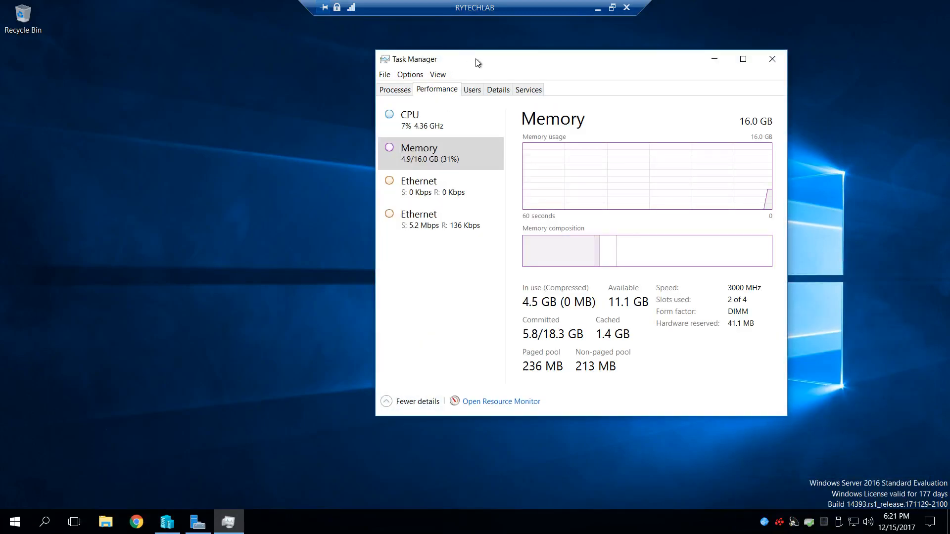
pyautogui.moveTo(474, 58); pyautogui.dragTo(473, 89)
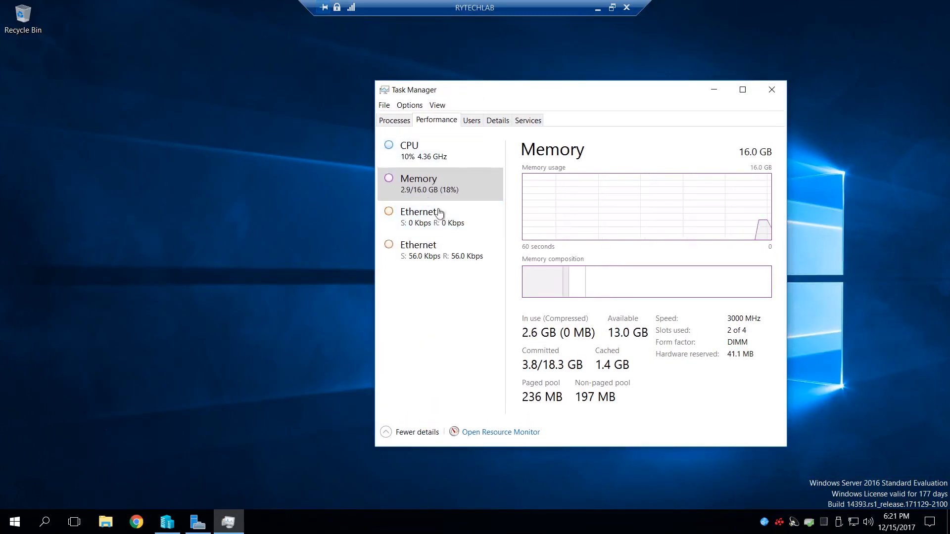
pyautogui.click(488, 186)
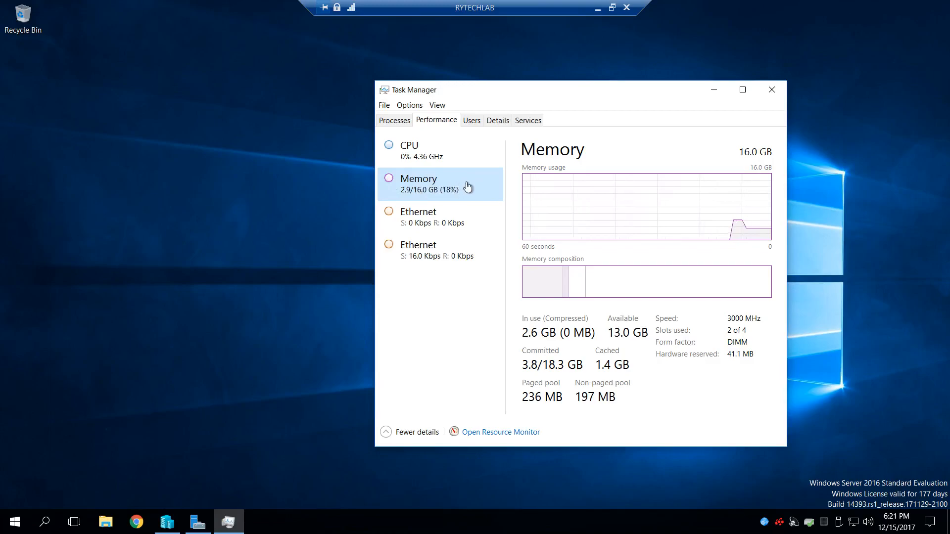
pyautogui.click(471, 153)
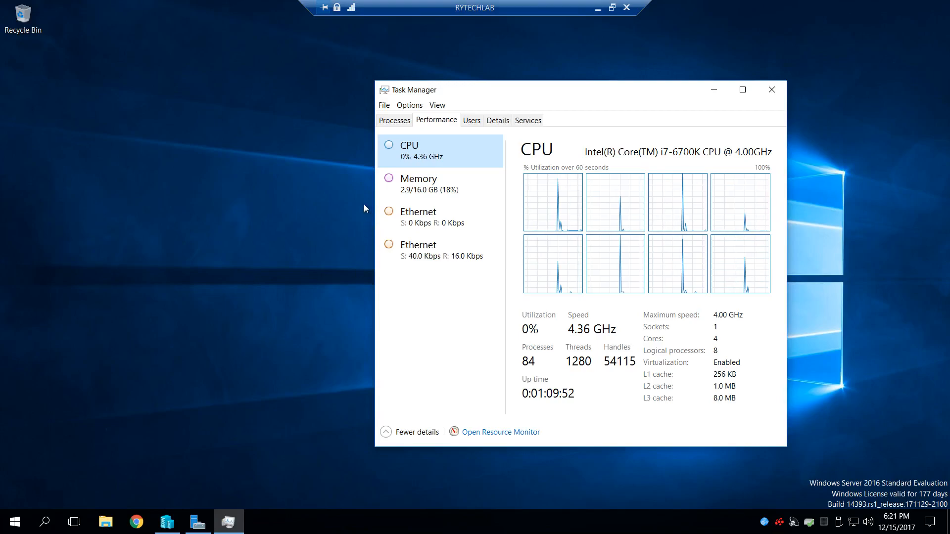
pyautogui.click(461, 189)
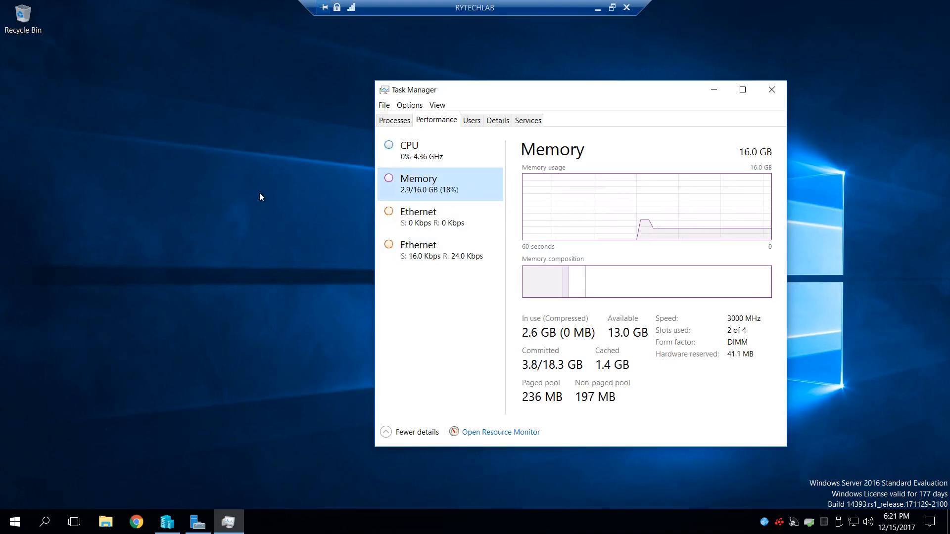
pyautogui.click(419, 154)
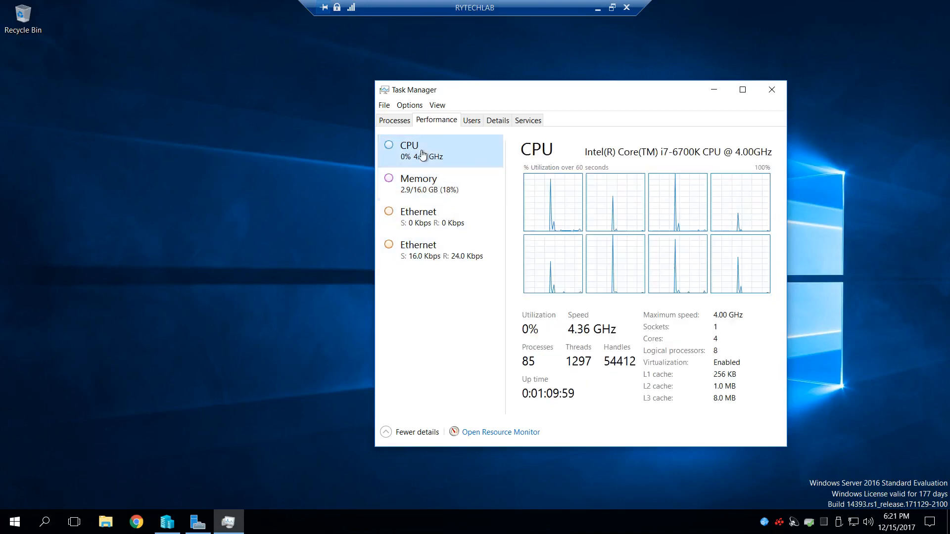
pyautogui.click(774, 91)
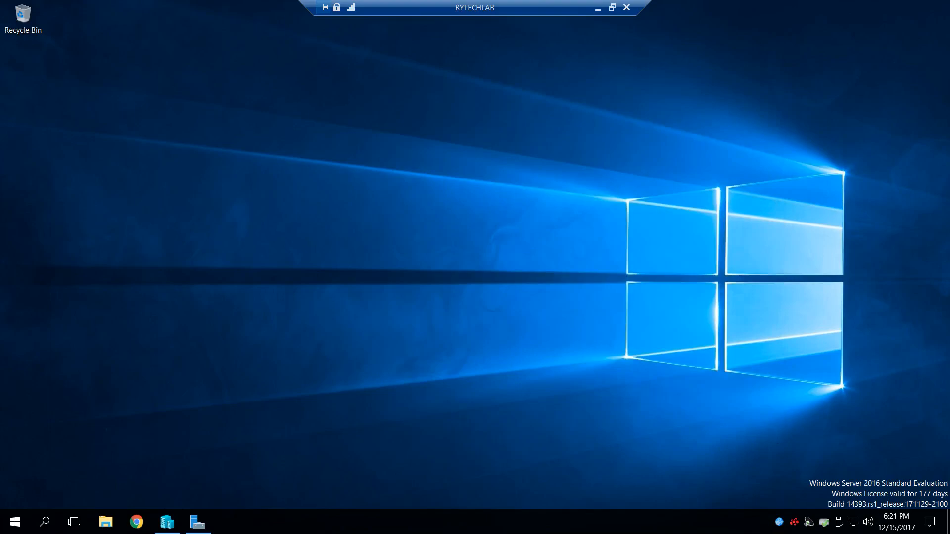
# - In Hyper-V Manager, open DC1's settings, disable Dynamic Memory, set its RAM to 1024 MB and apply the change
pyautogui.click(168, 522)
pyautogui.rightClick(339, 120)
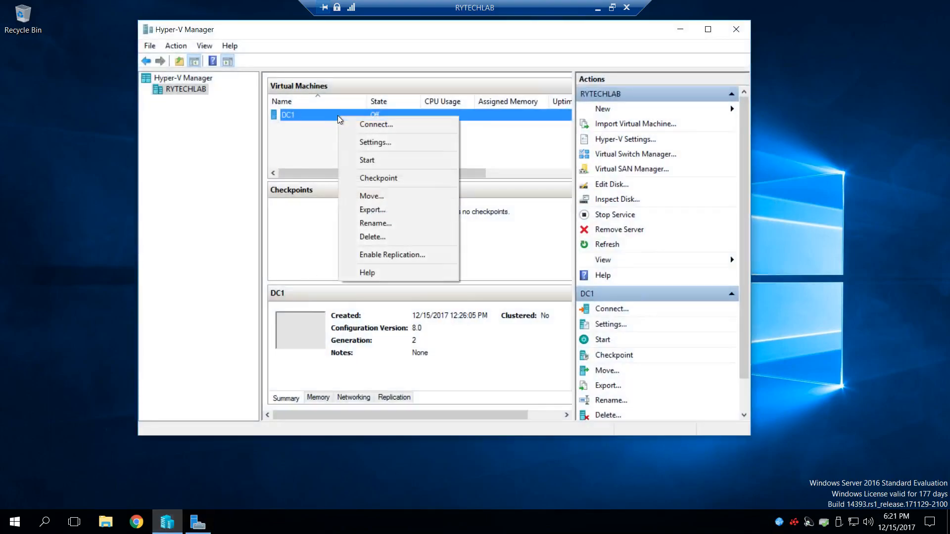
pyautogui.click(374, 143)
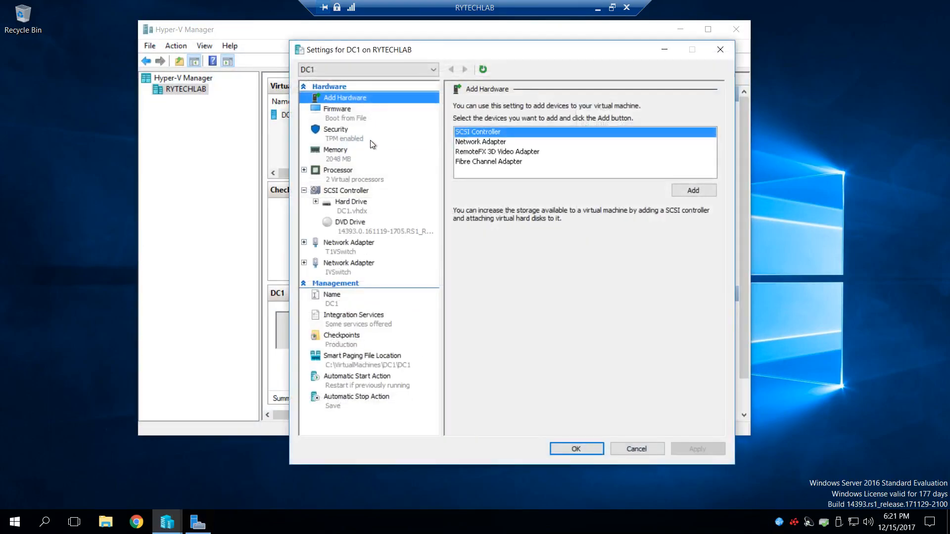
pyautogui.click(337, 155)
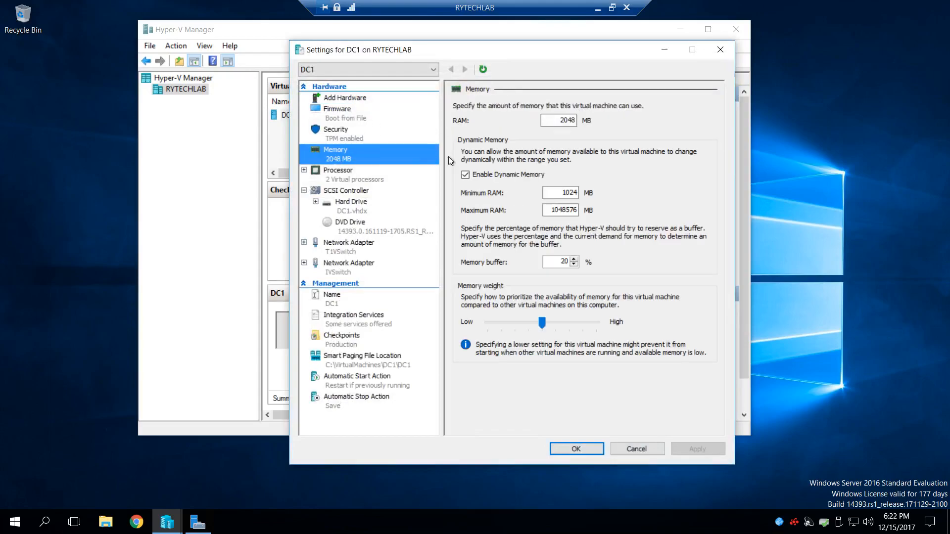
pyautogui.click(465, 174)
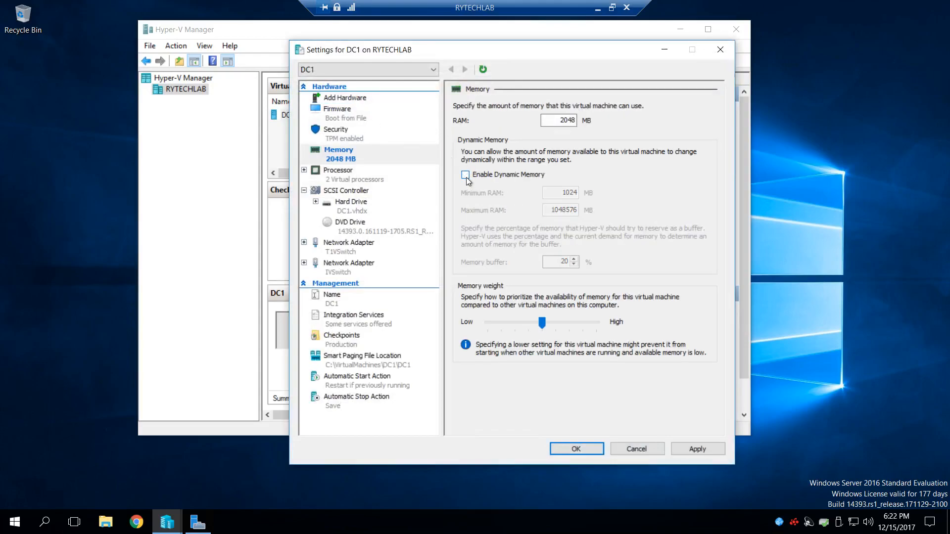
pyautogui.doubleClick(571, 120)
pyautogui.write('1024')
pyautogui.click(697, 449)
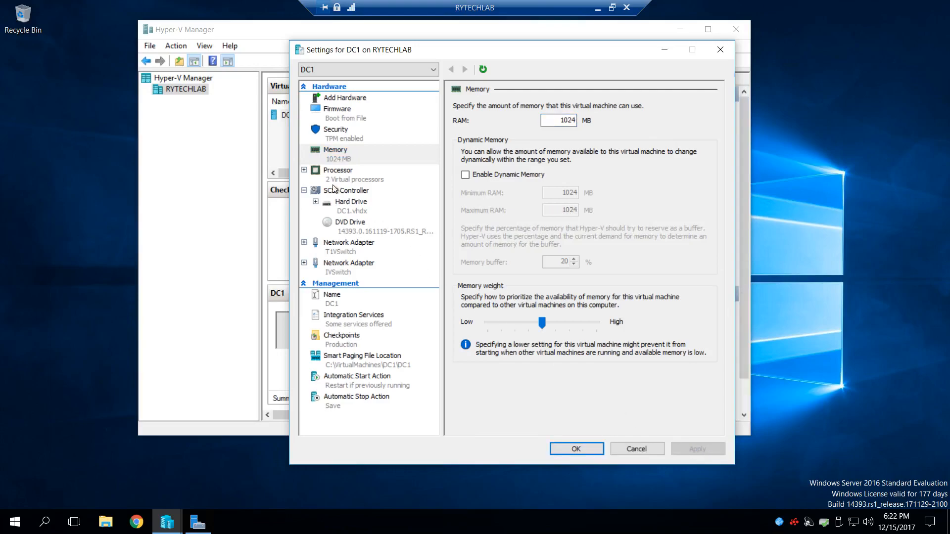
# - Reduce DC1's number of virtual processors to 1 and apply the change
pyautogui.click(304, 170)
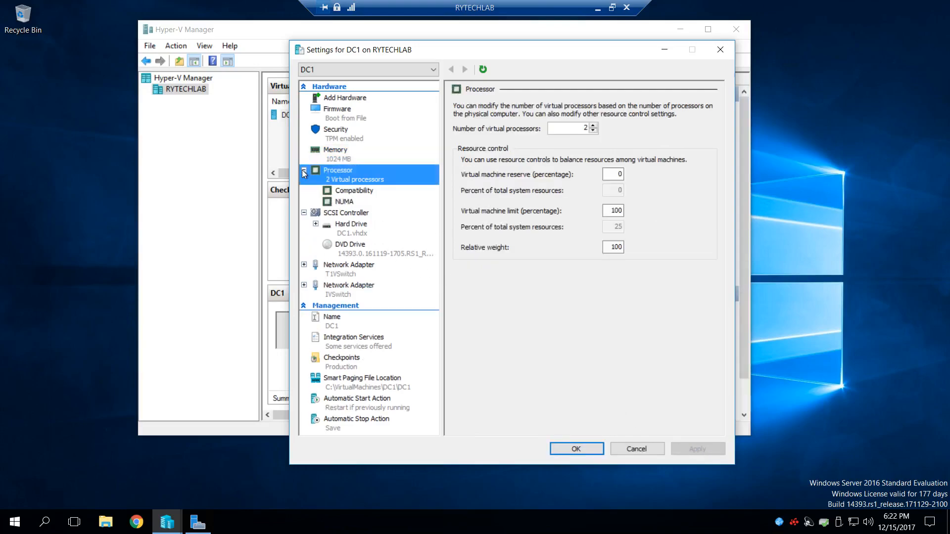
pyautogui.click(593, 130)
pyautogui.click(695, 448)
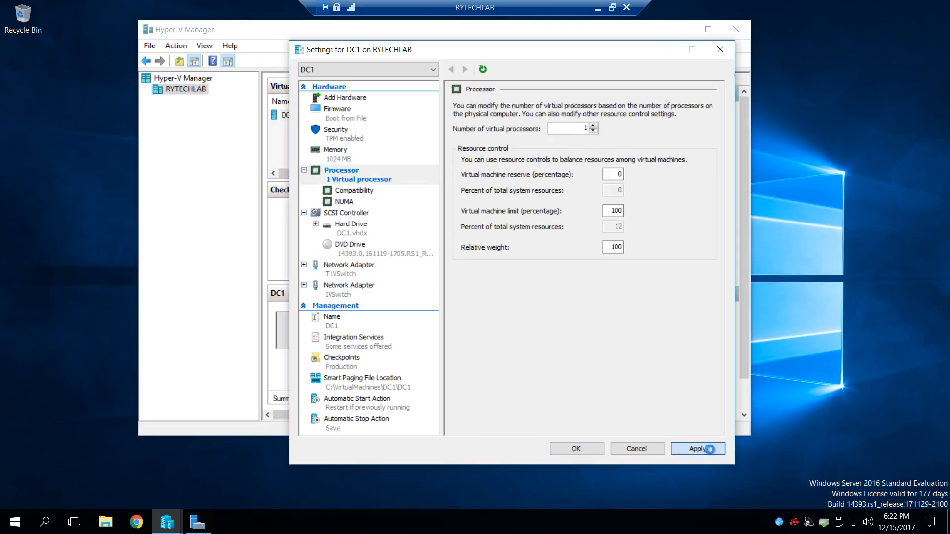
# - Remove the DVD drive holding the Windows Server ISO from DC1's SCSI controller and apply the change
pyautogui.click(375, 257)
pyautogui.click(681, 256)
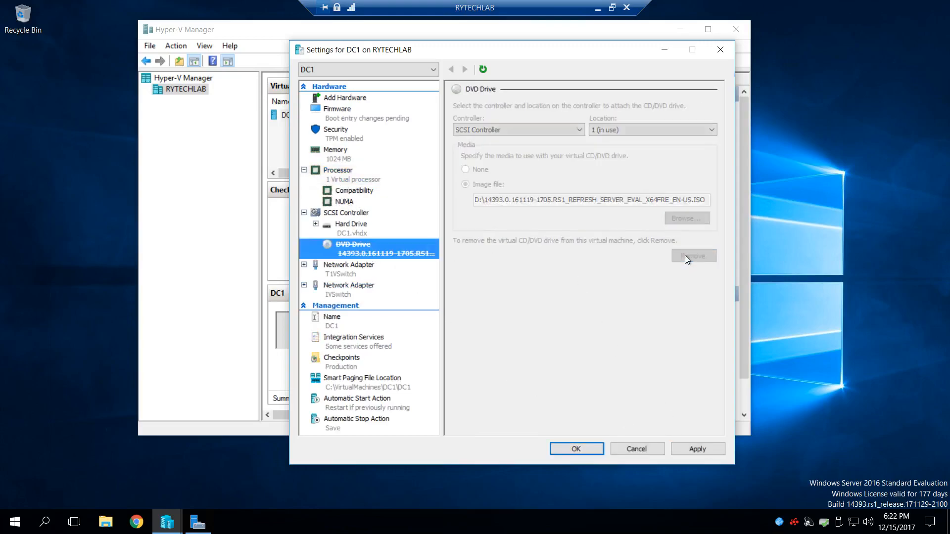
pyautogui.click(695, 450)
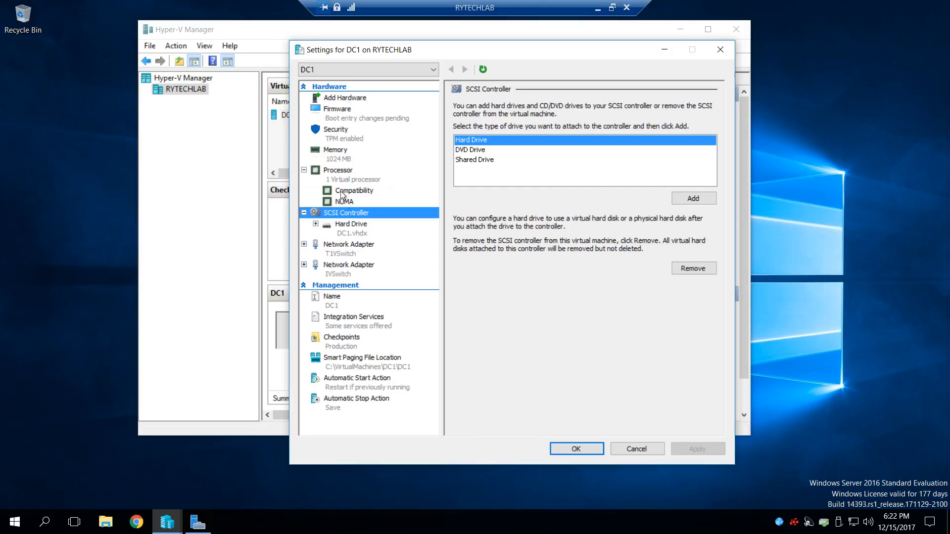
# - Review DC1's Integration Services and Security settings, accept the settings, and start the DC1 virtual machine
pyautogui.click(350, 328)
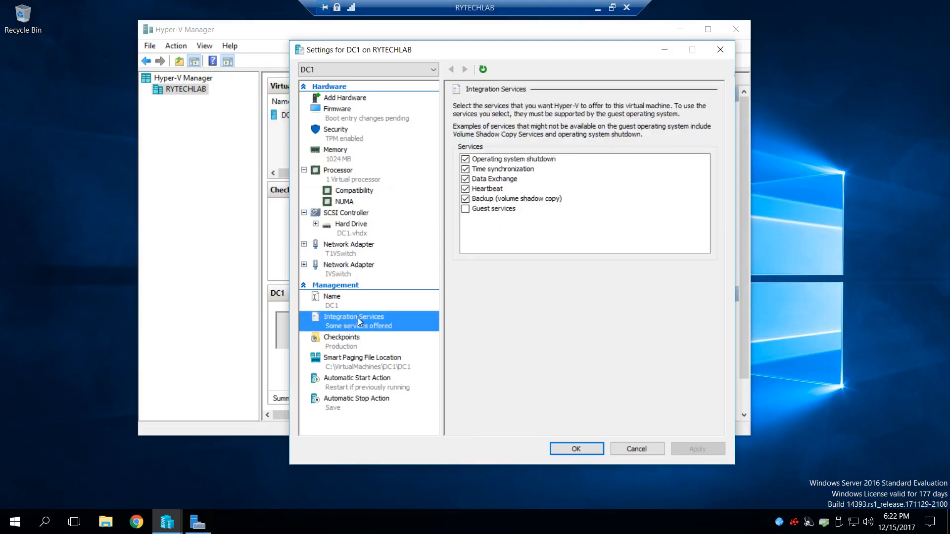
pyautogui.click(362, 140)
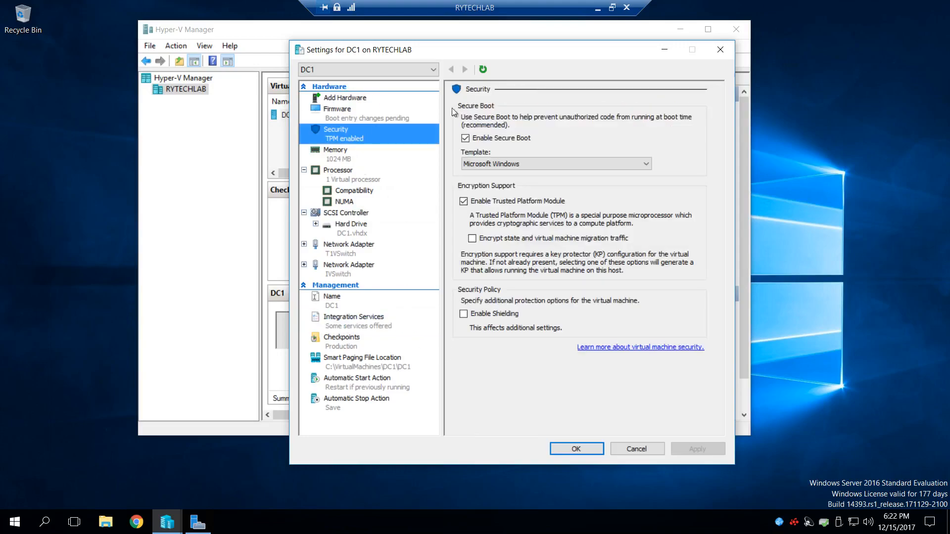
pyautogui.click(575, 449)
pyautogui.rightClick(334, 120)
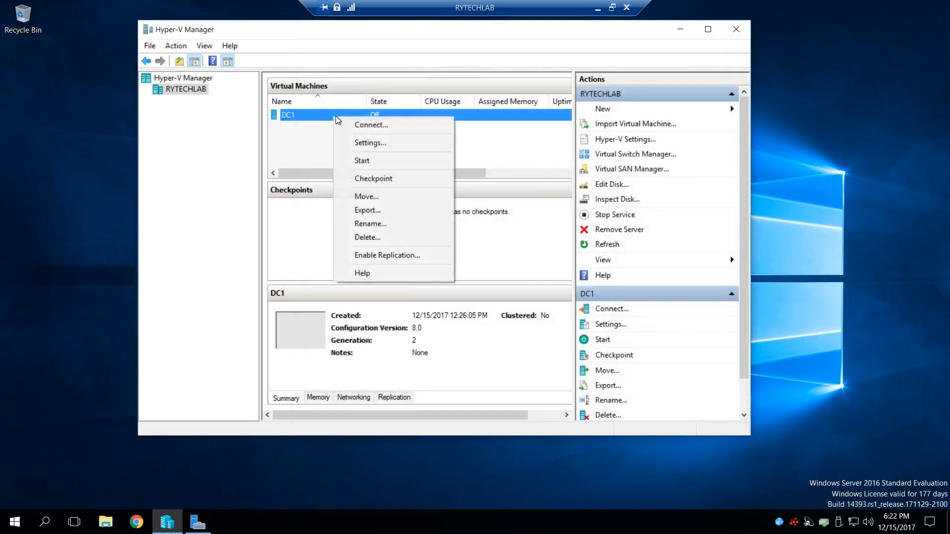
pyautogui.click(419, 161)
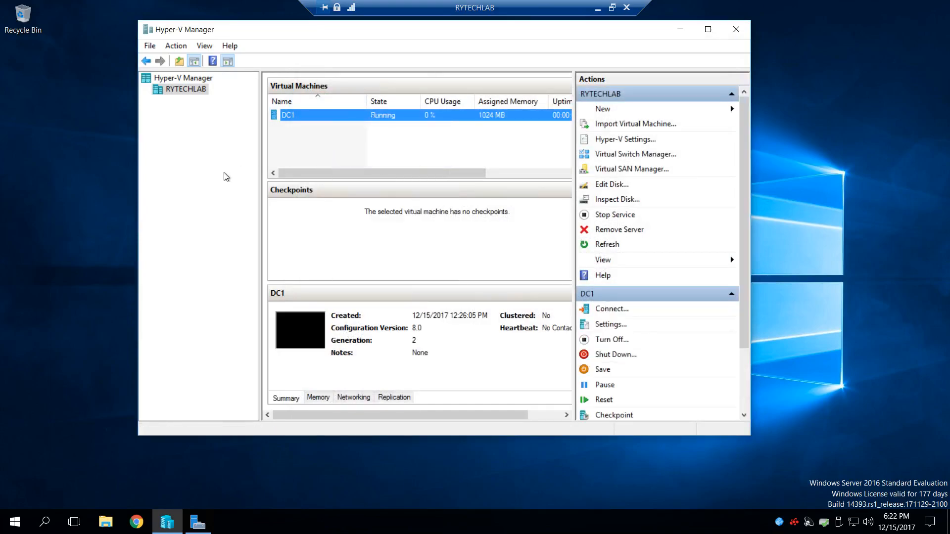
# - Set DC1's Automatic Start Action to always start the virtual machine automatically with a 120-second startup delay, and save the settings
pyautogui.moveTo(236, 35); pyautogui.dragTo(251, 49)
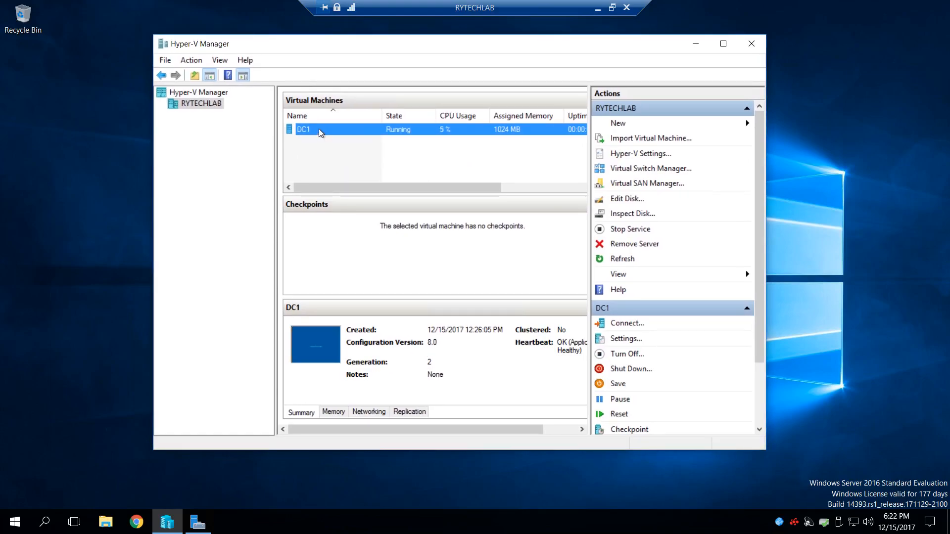
pyautogui.rightClick(335, 137)
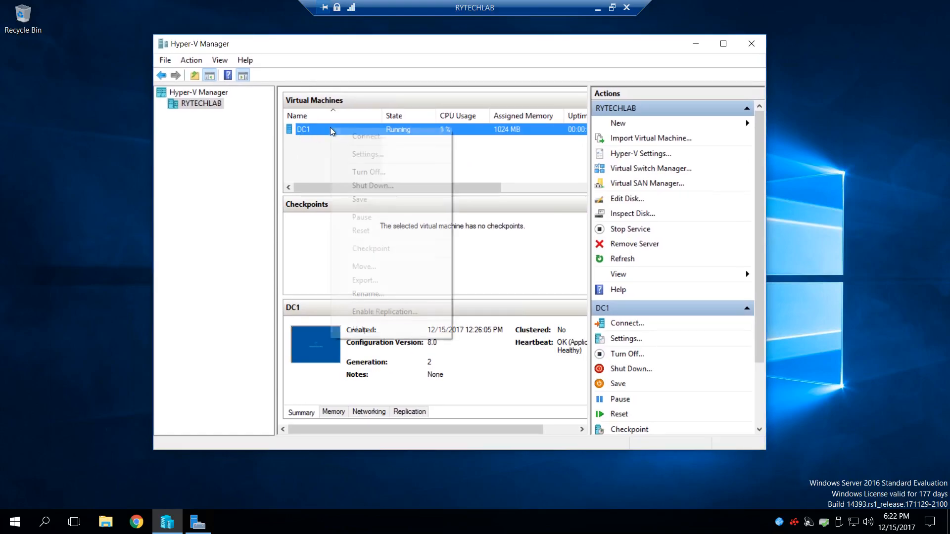
pyautogui.click(377, 156)
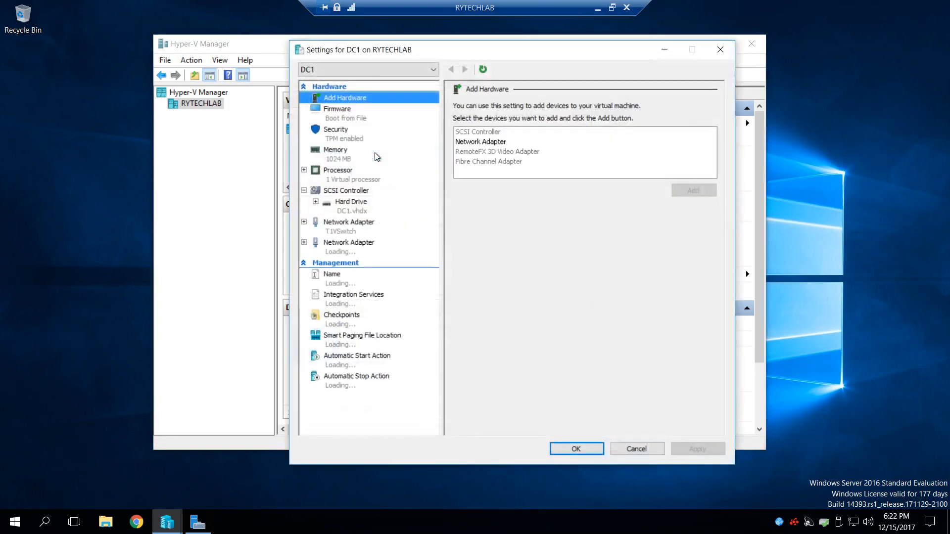
pyautogui.click(356, 366)
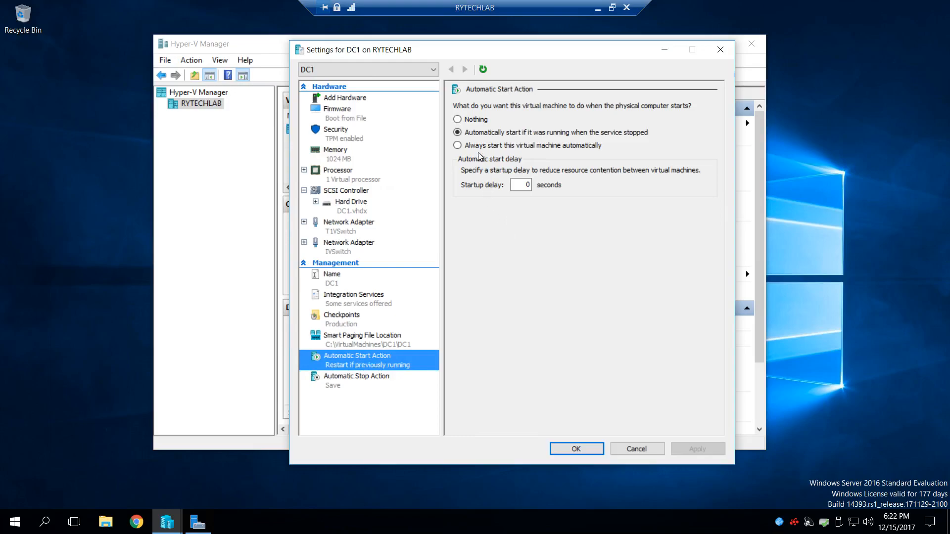
pyautogui.click(496, 146)
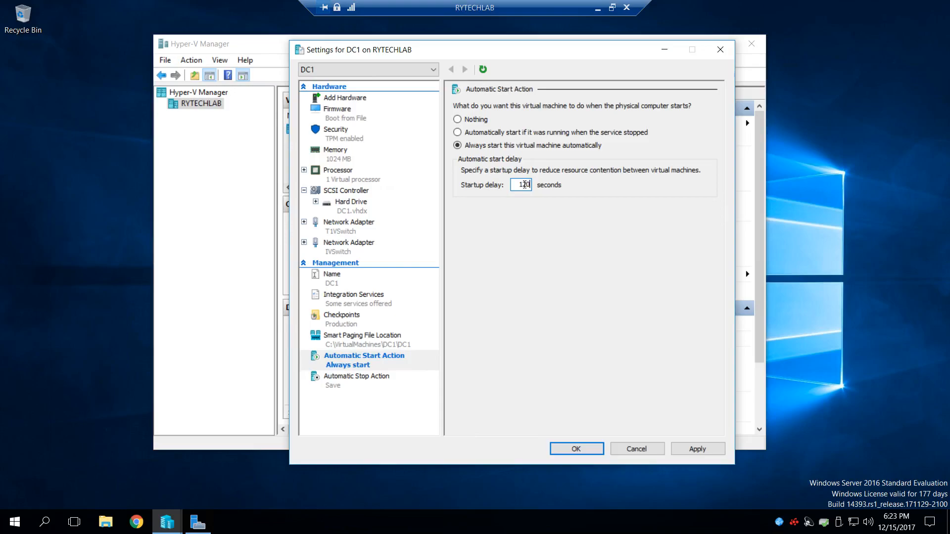
pyautogui.click(709, 450)
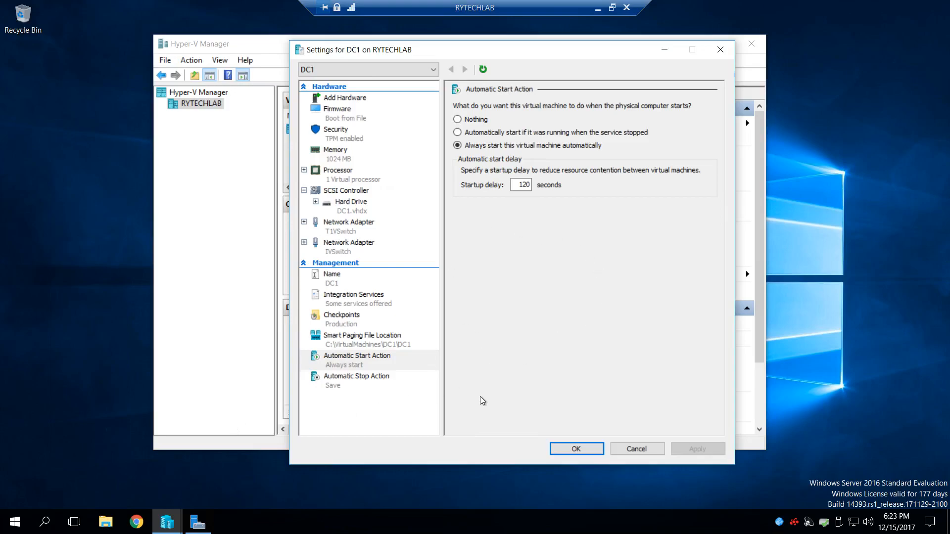
pyautogui.click(569, 448)
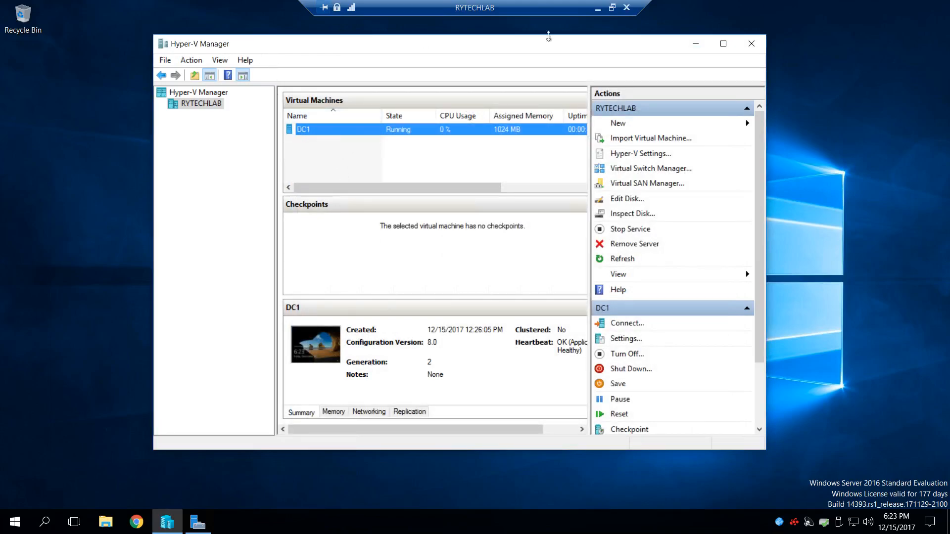
pyautogui.click(760, 46)
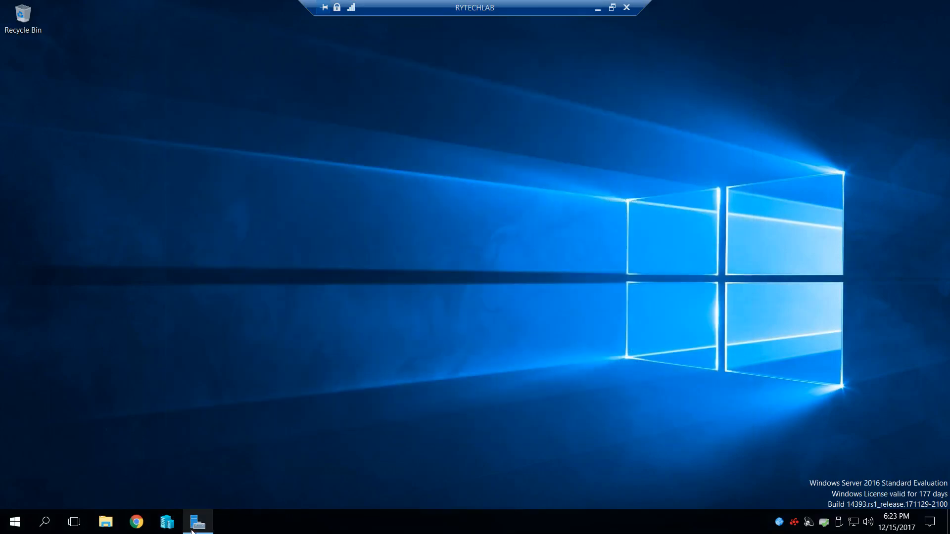
pyautogui.click(197, 522)
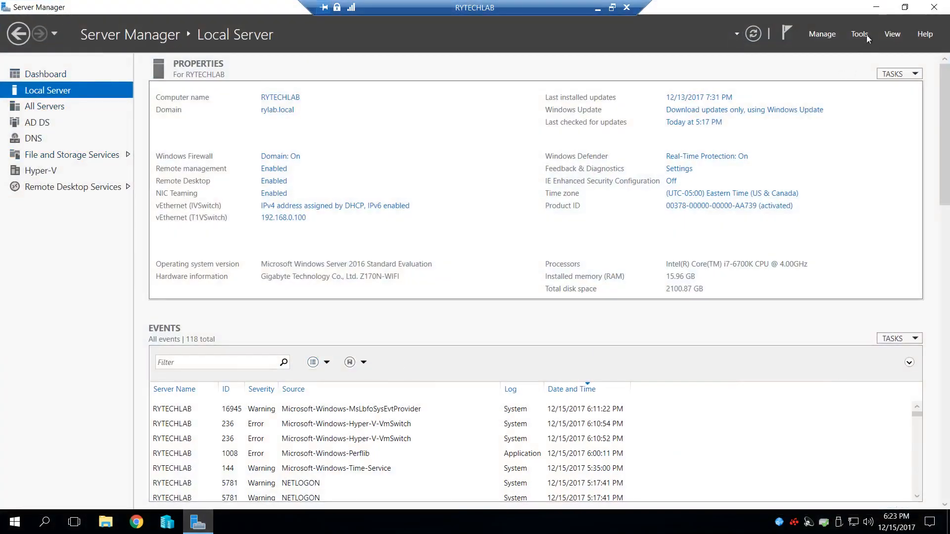
pyautogui.click(876, 7)
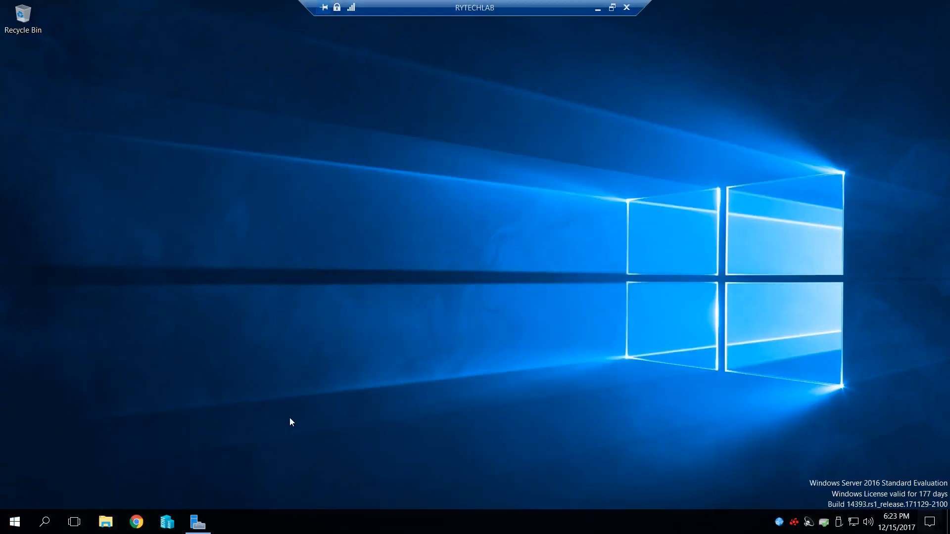
# - Reopen Hyper-V Manager and connect to the running DC1 virtual machine with a larger display size
pyautogui.click(175, 525)
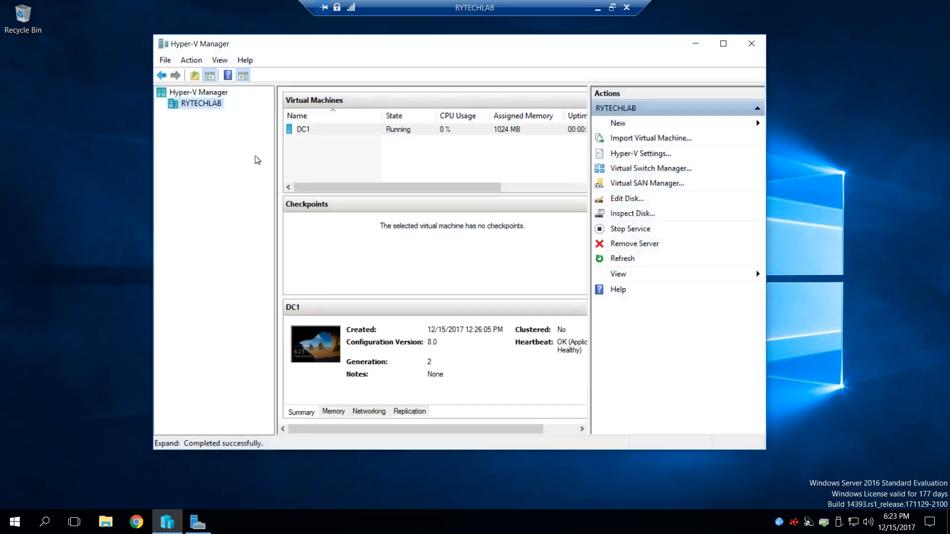
pyautogui.rightClick(349, 133)
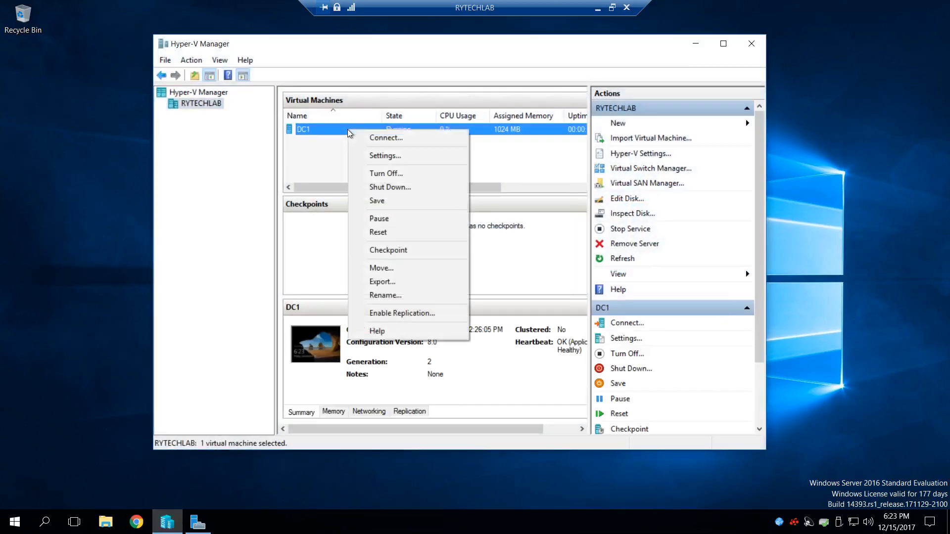
pyautogui.click(394, 137)
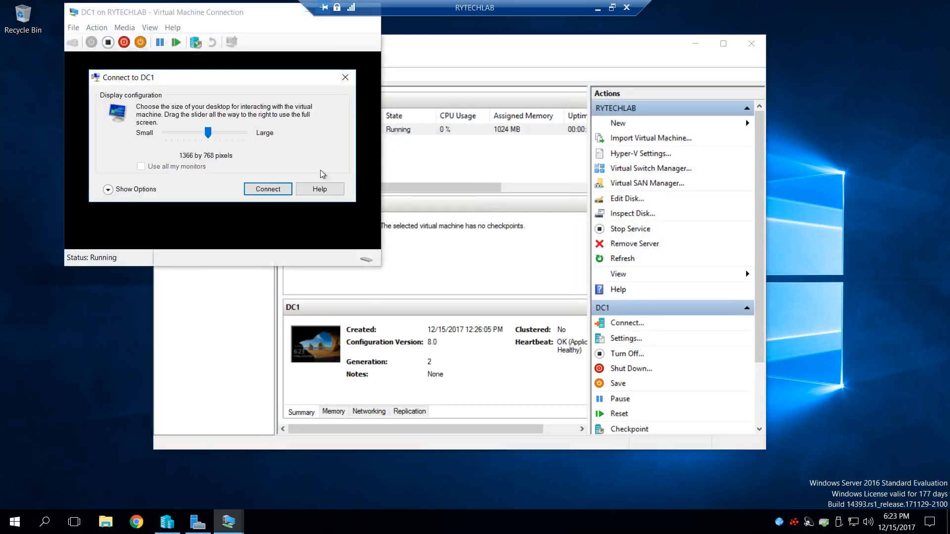
pyautogui.moveTo(211, 136); pyautogui.dragTo(222, 137)
pyautogui.click(272, 191)
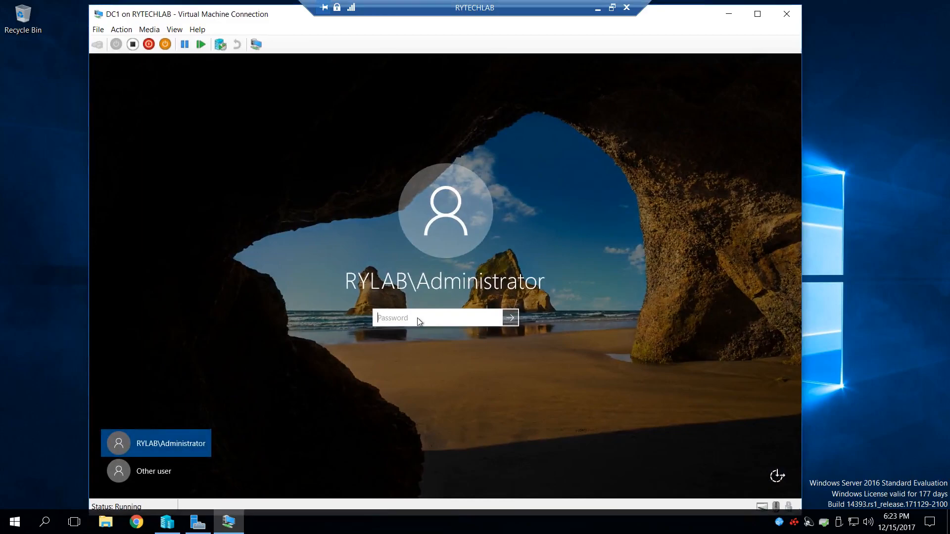
# - Sign in to DC1 as RYLAB\Administrator by entering the account password
pyautogui.write('••••••••••••••')
pyautogui.press('Return')
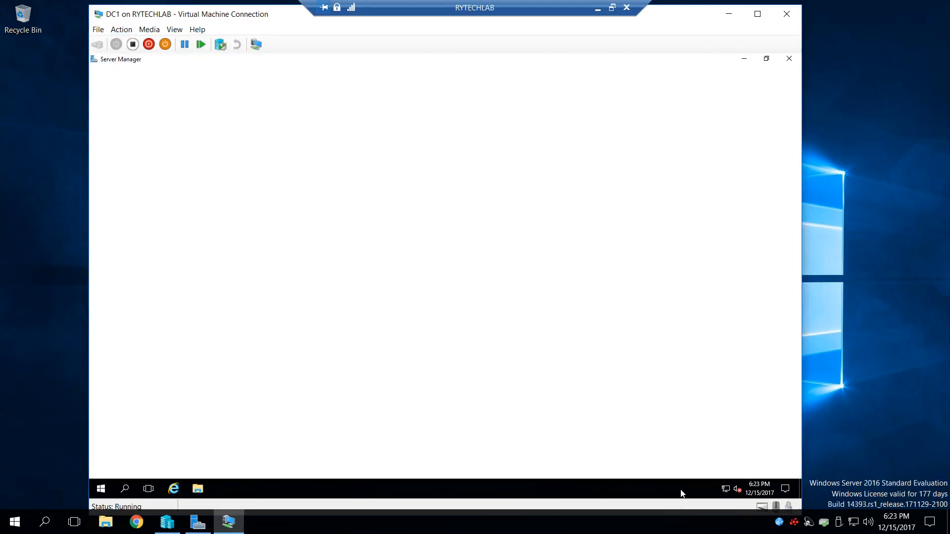
# - Open Task Manager on DC1, check its CPU performance graph and options, review its memory usage, and close Task Manager
pyautogui.rightClick(681, 493)
pyautogui.click(682, 440)
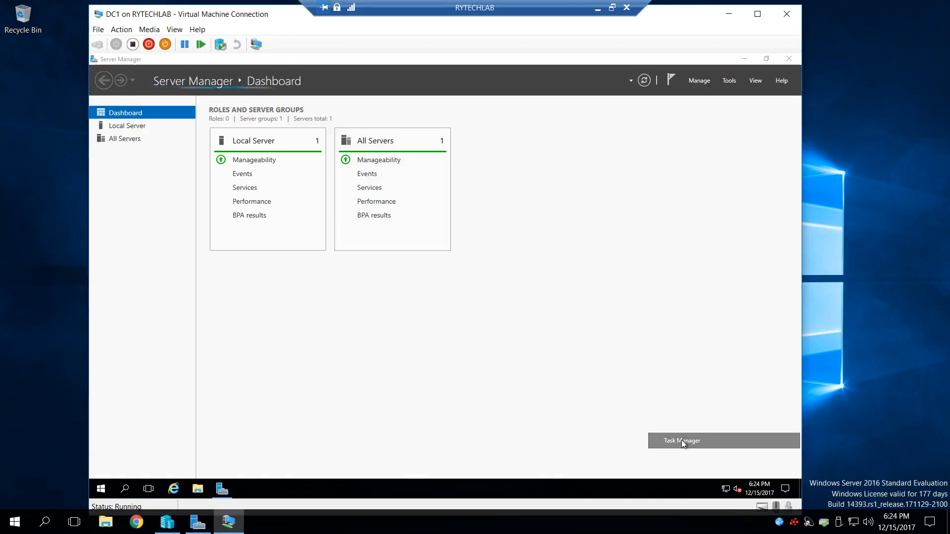
pyautogui.click(206, 299)
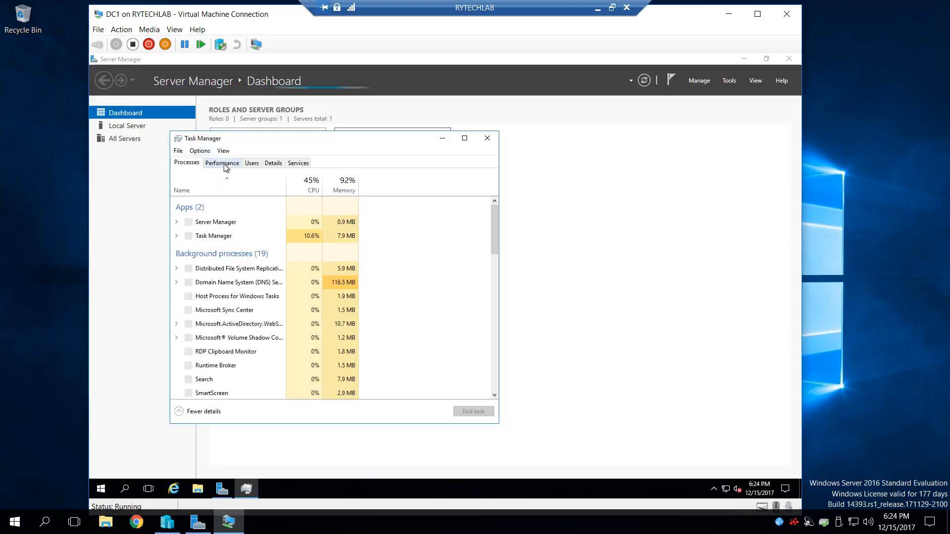
pyautogui.click(222, 163)
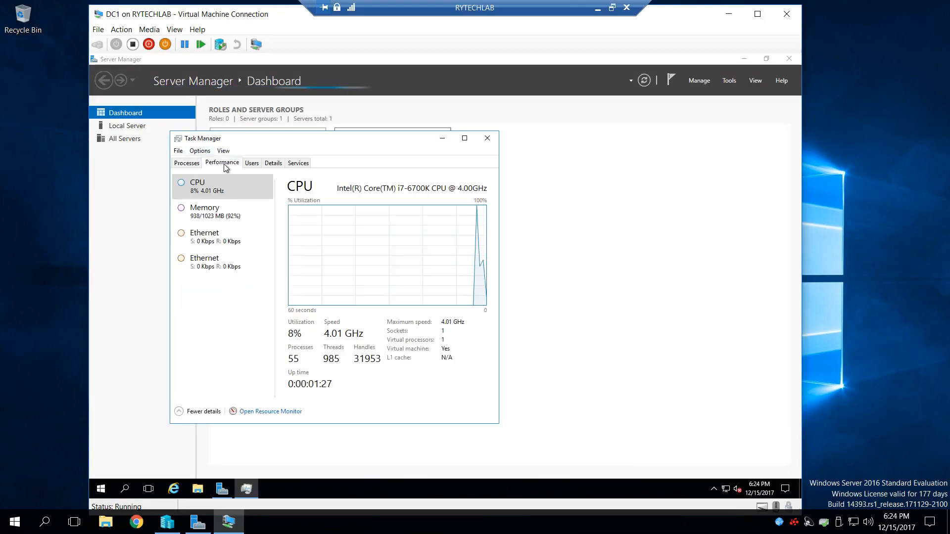
pyautogui.rightClick(379, 245)
pyautogui.moveTo(413, 252)
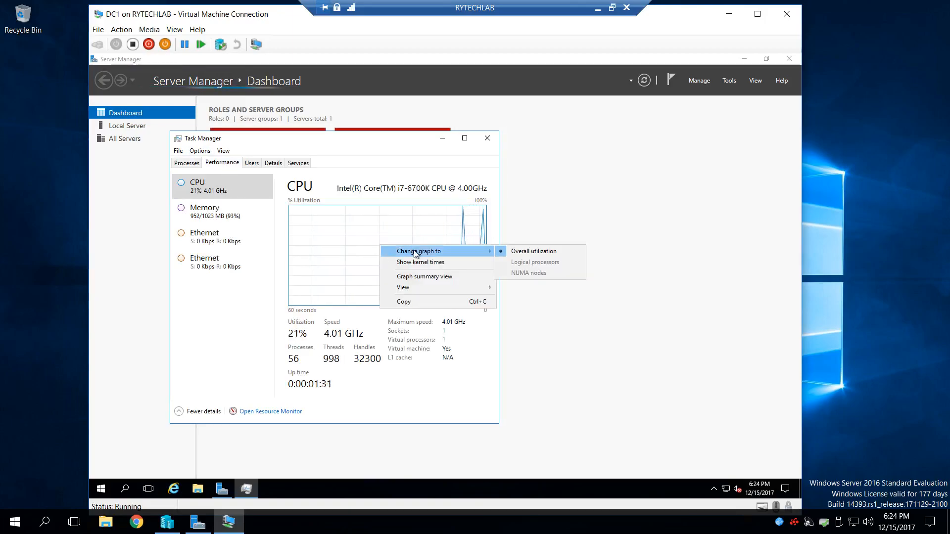
pyautogui.click(510, 252)
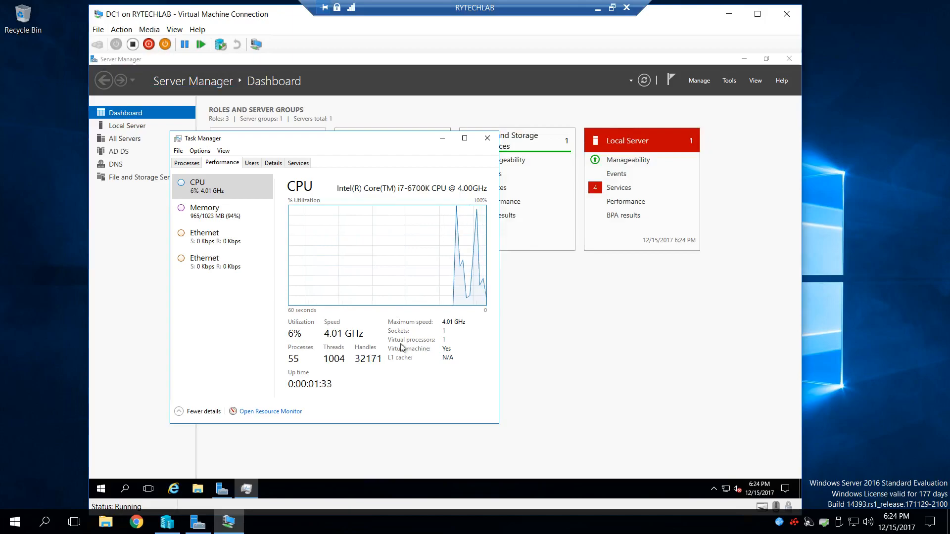
pyautogui.click(235, 214)
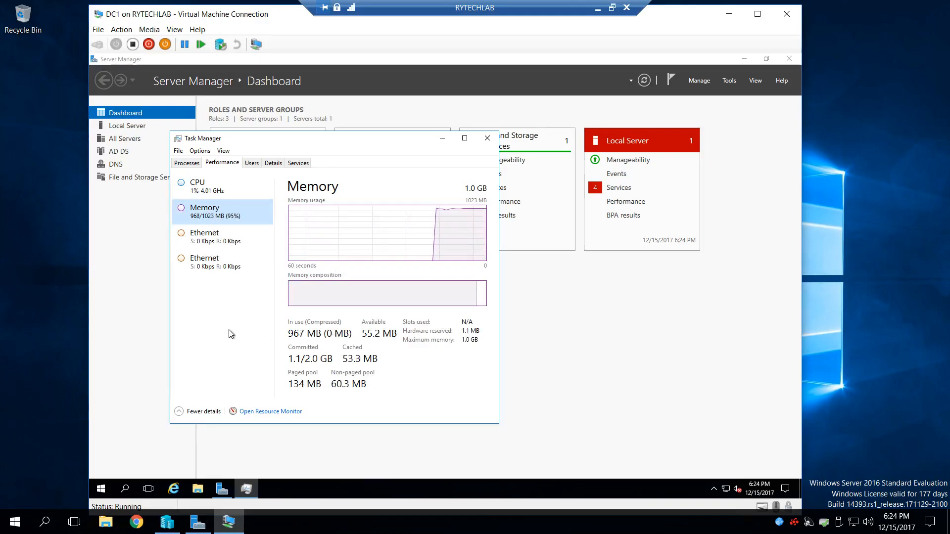
pyautogui.click(488, 140)
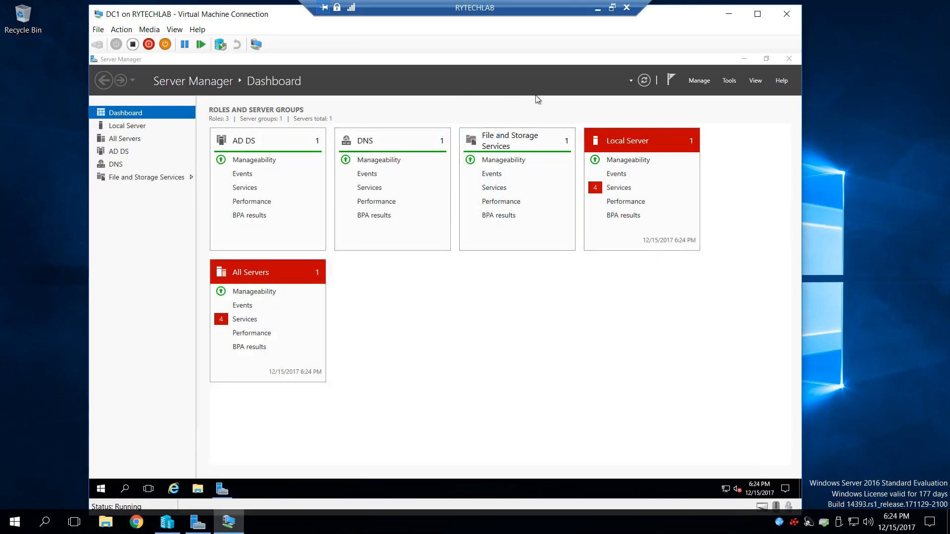
# - Open the services details for All Servers on DC1 and start the Sync Host and Diagnostic Policy Service services
pyautogui.click(246, 320)
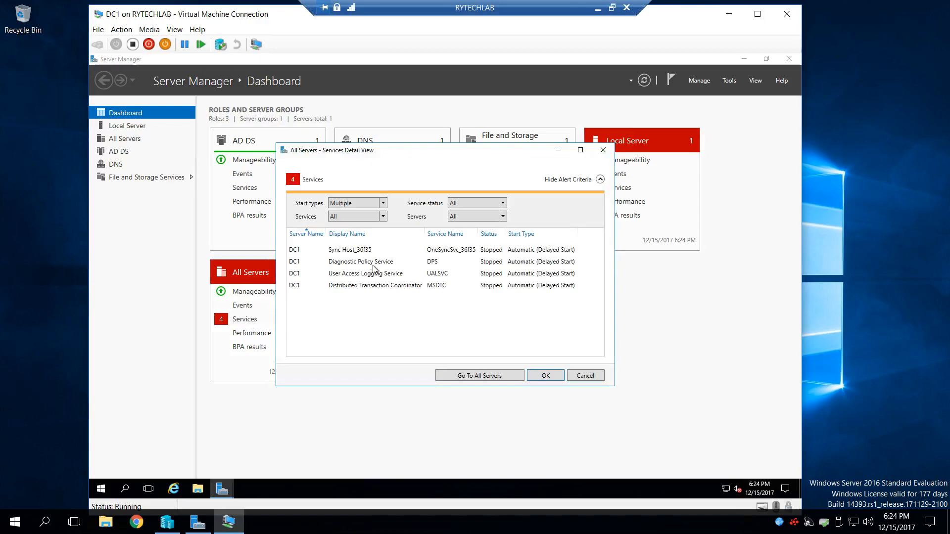
pyautogui.rightClick(356, 249)
pyautogui.click(399, 257)
pyautogui.click(364, 262)
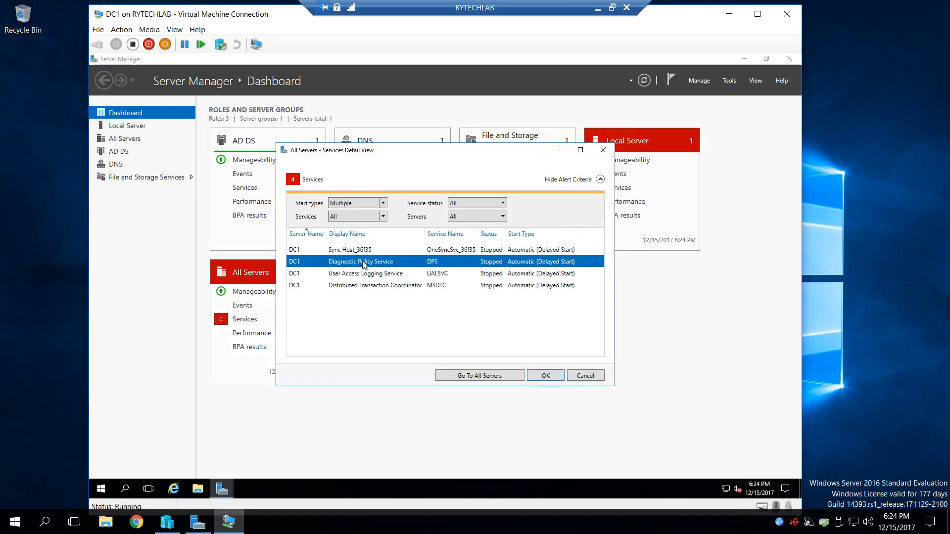
pyautogui.rightClick(364, 264)
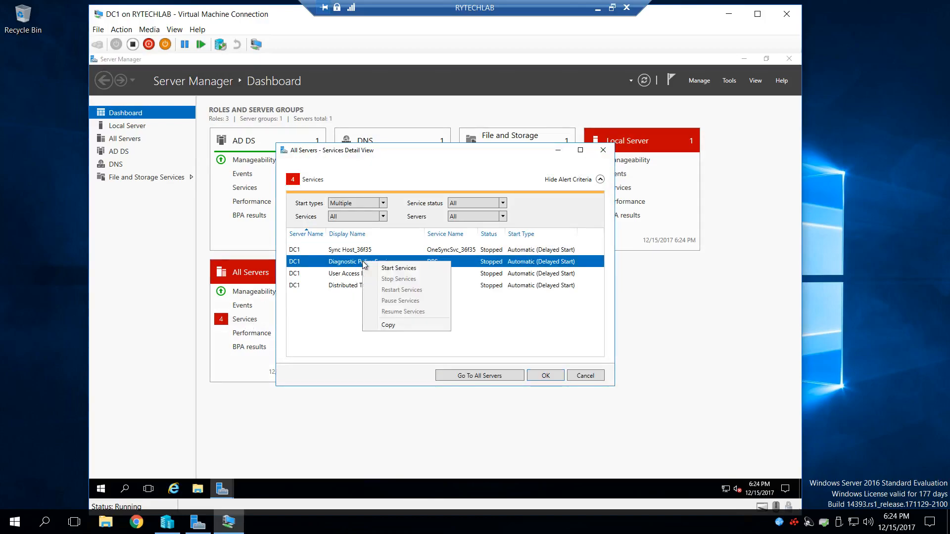
pyautogui.click(390, 269)
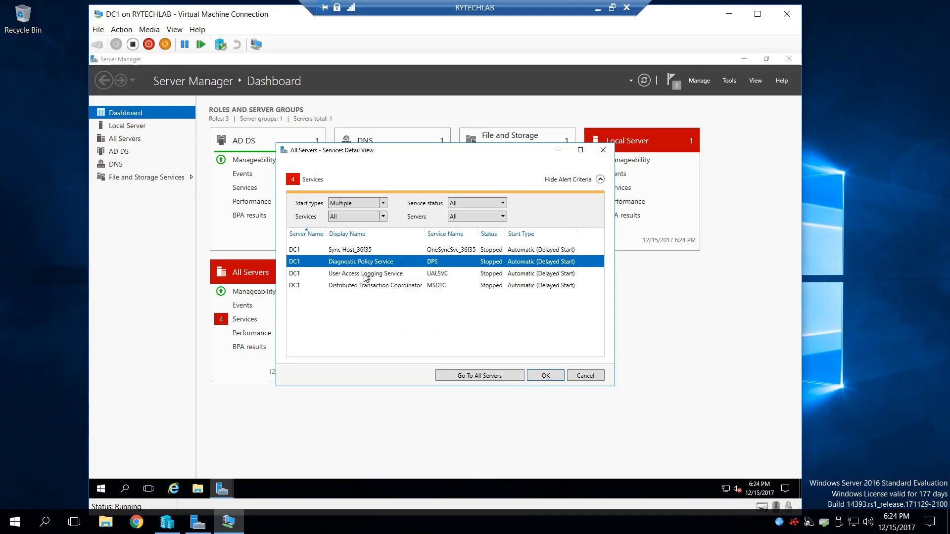
# - Start the User Access Logging Service and Distributed Transaction Coordinator services, and close the services details and DC1's Server Manager
pyautogui.click(365, 275)
pyautogui.rightClick(365, 276)
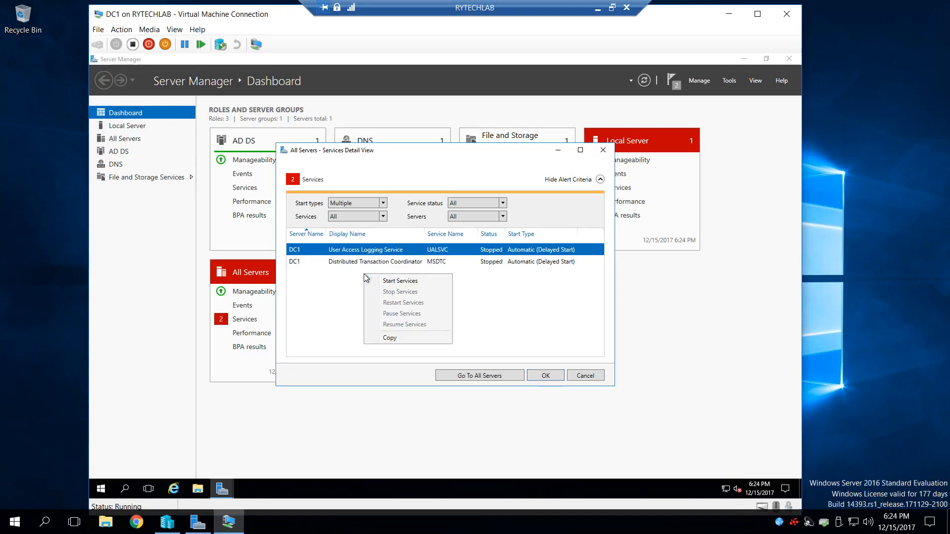
pyautogui.click(407, 281)
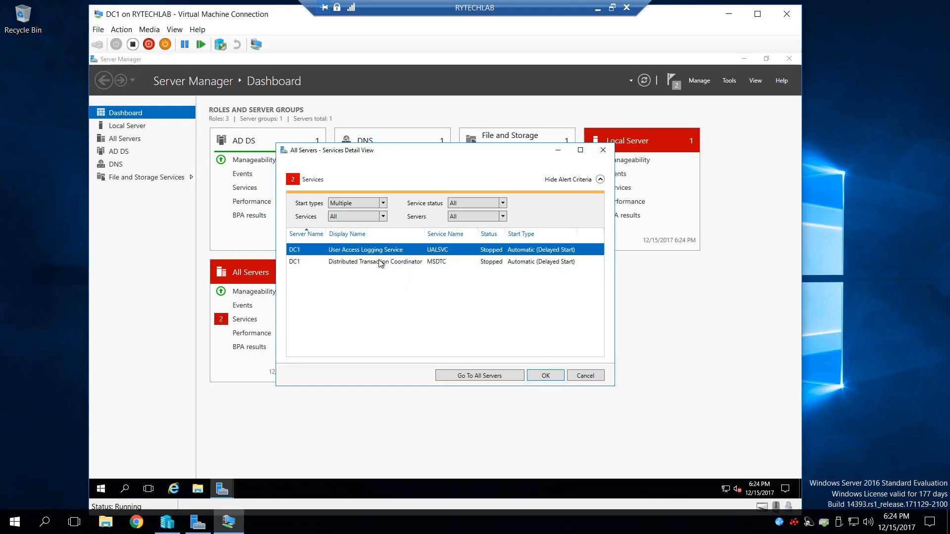
pyautogui.rightClick(380, 263)
pyautogui.click(428, 269)
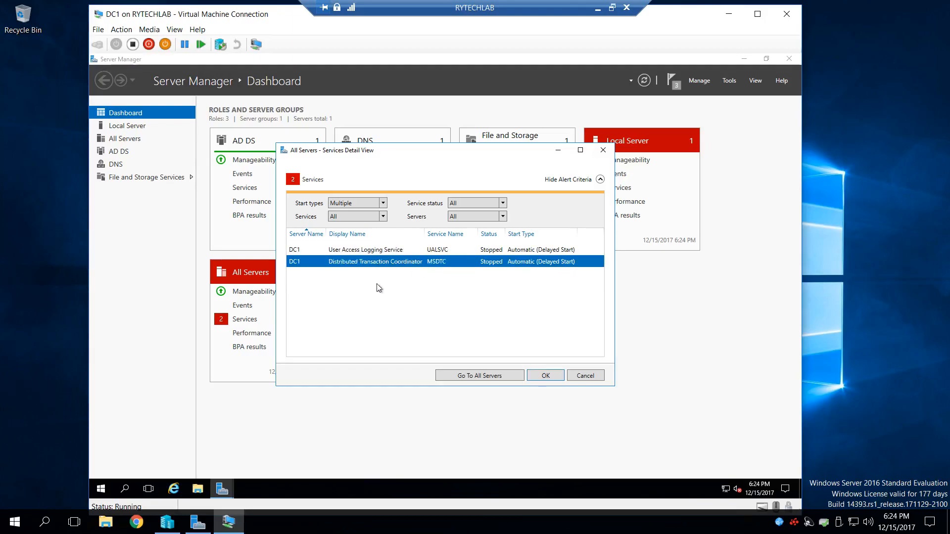
pyautogui.click(546, 376)
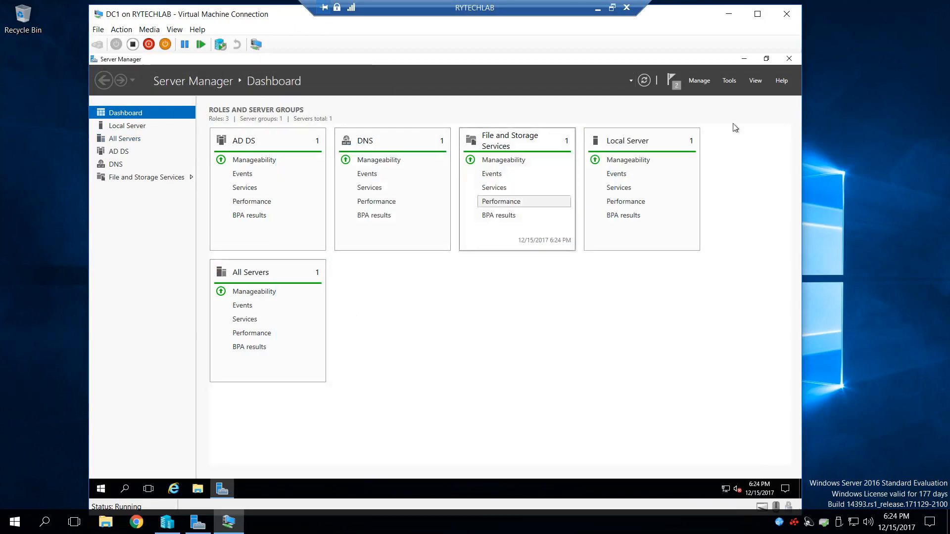
pyautogui.click(790, 59)
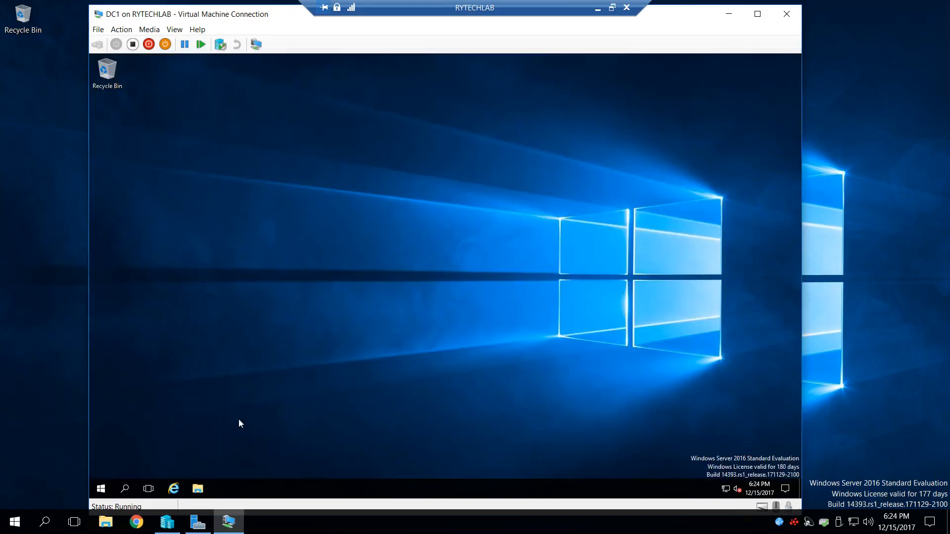
# - Open Active Directory Sites and Services on DC1, review the NTDS Settings of both DC1 and RYTECHLAB, and close it
pyautogui.click(101, 489)
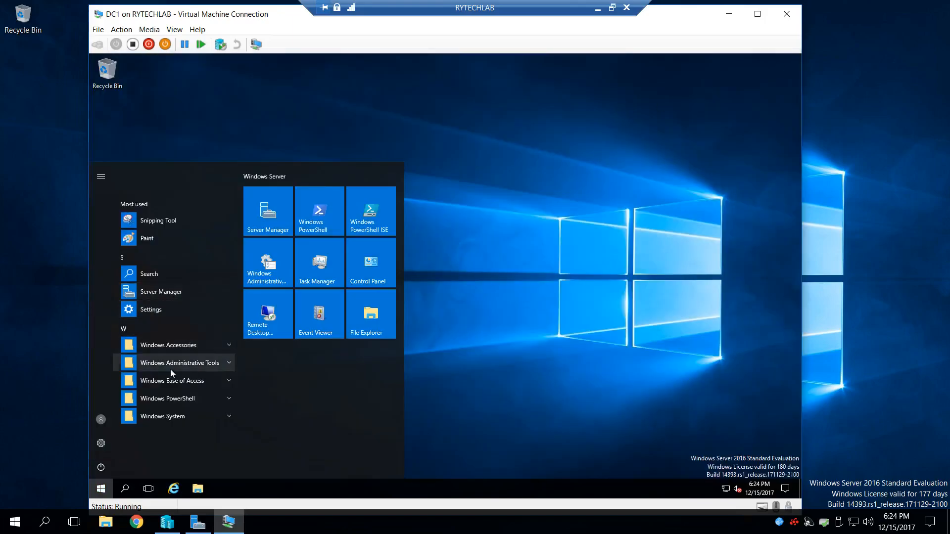
pyautogui.click(155, 362)
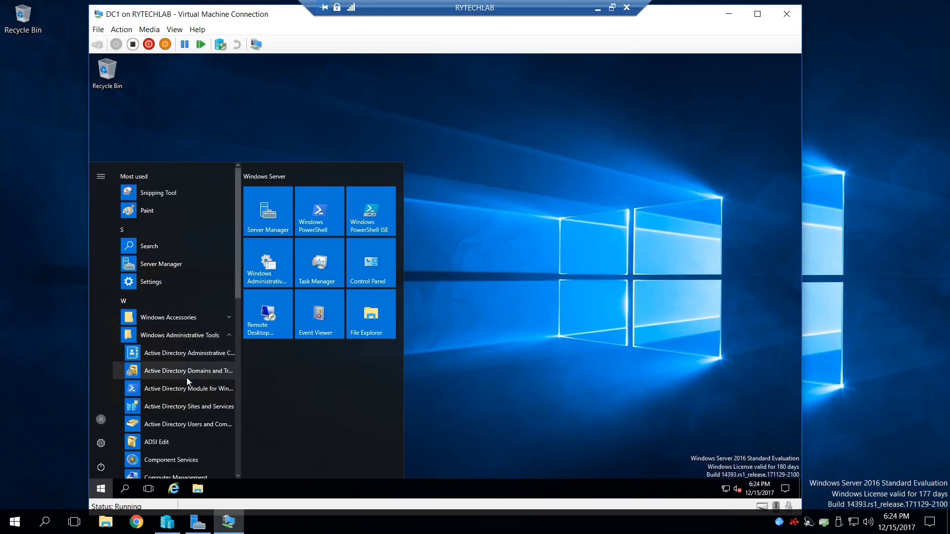
pyautogui.click(190, 409)
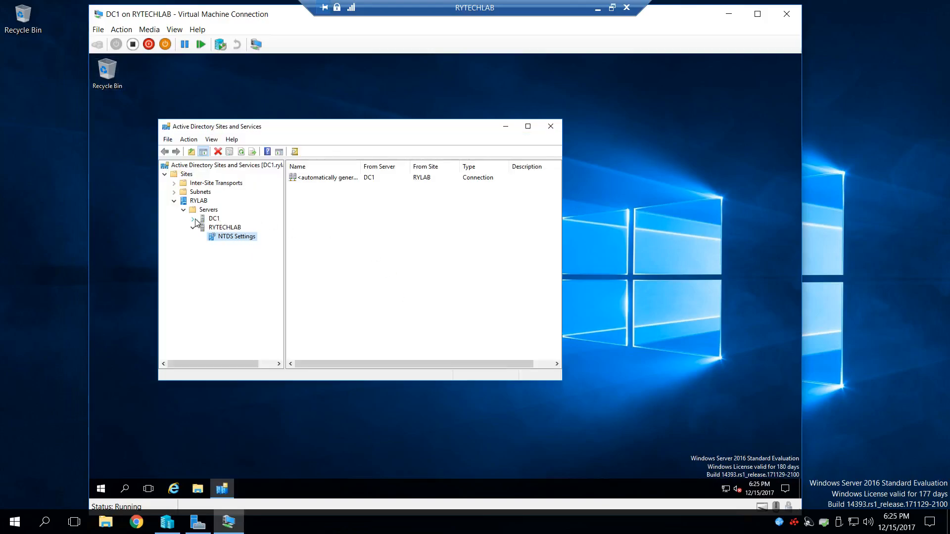
pyautogui.click(193, 219)
pyautogui.click(236, 227)
pyautogui.click(242, 246)
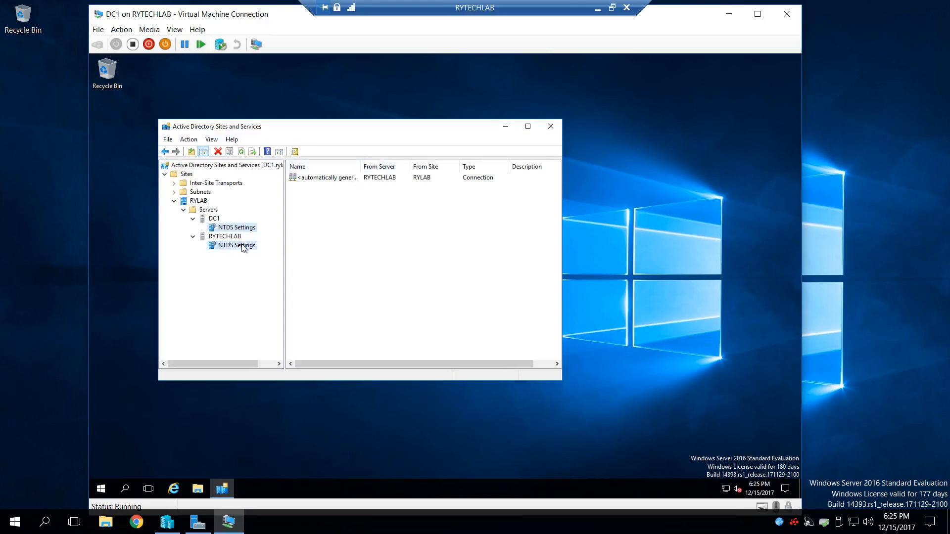
pyautogui.click(554, 130)
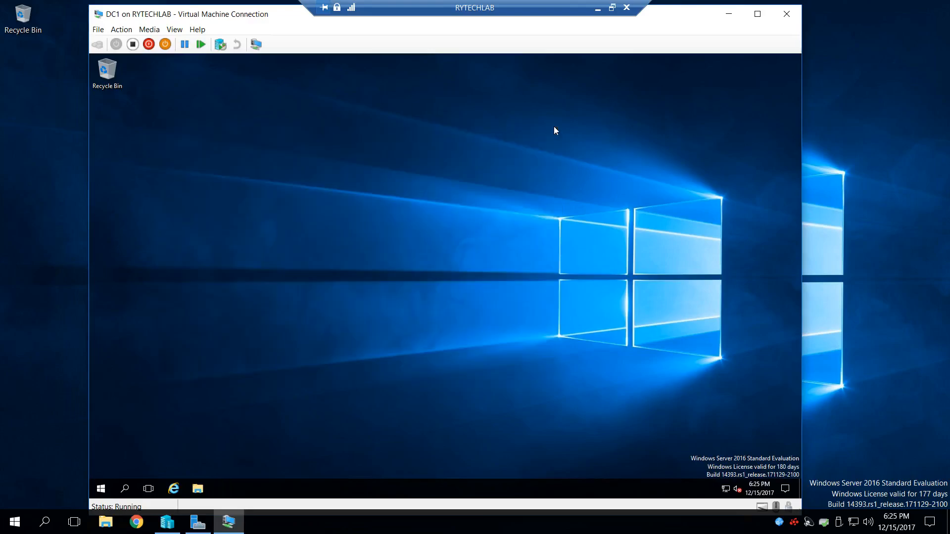
# - Switch to Server Manager on the RYTECHLAB host and add DC1 from the rylab Active Directory domain to All Servers
pyautogui.click(729, 13)
pyautogui.moveTo(198, 522)
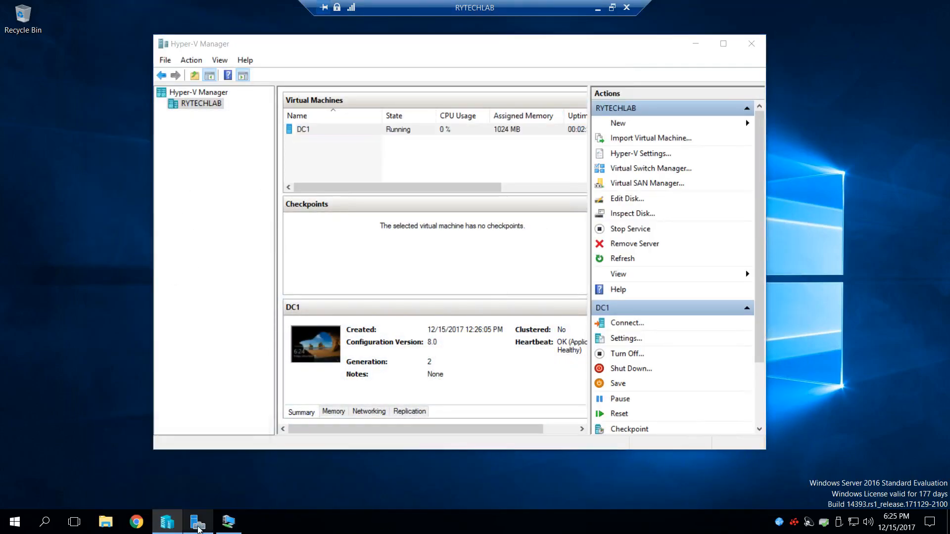
pyautogui.click(199, 519)
pyautogui.click(57, 108)
pyautogui.rightClick(56, 108)
pyautogui.click(114, 118)
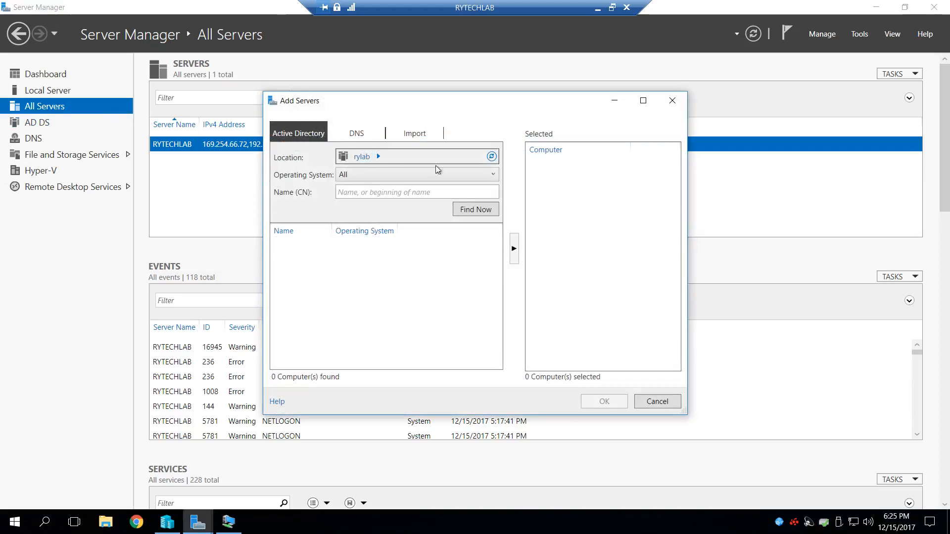
pyautogui.click(476, 210)
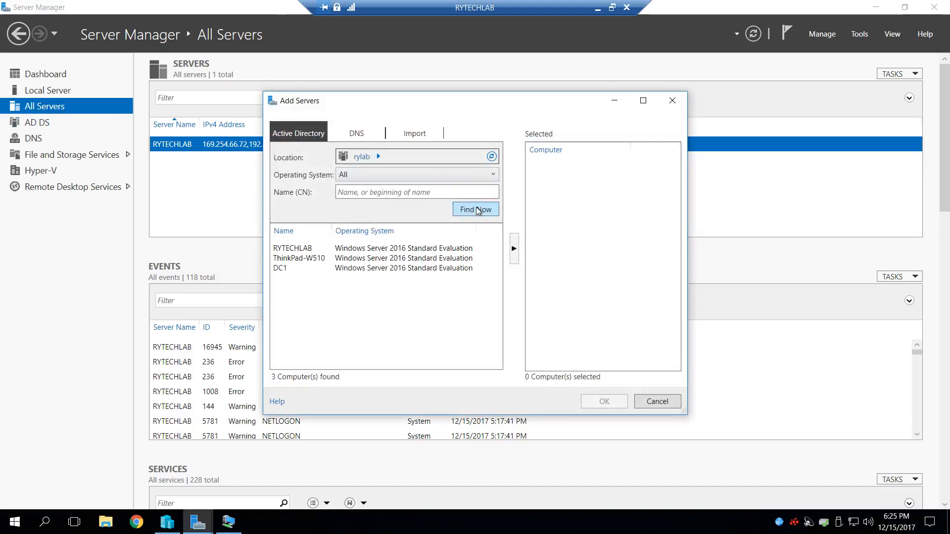
pyautogui.click(279, 270)
pyautogui.click(513, 251)
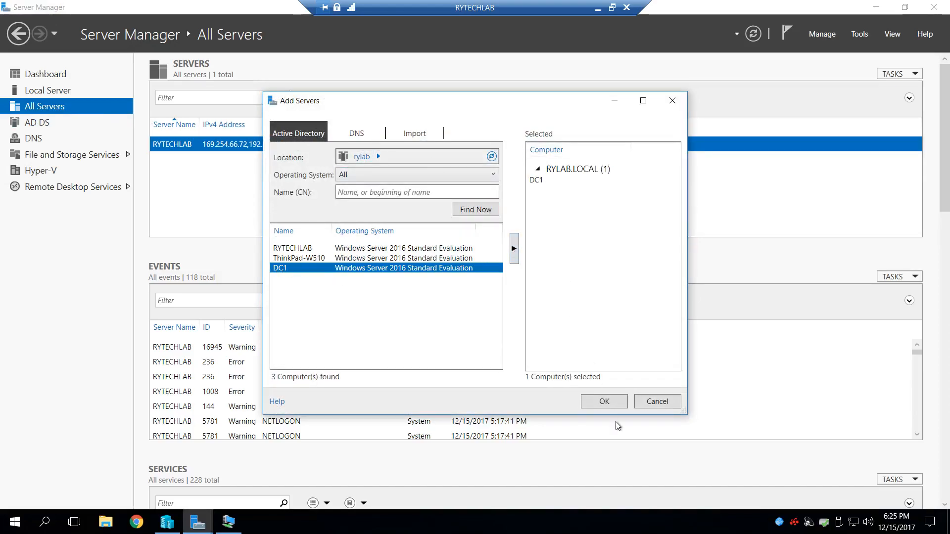
pyautogui.click(614, 405)
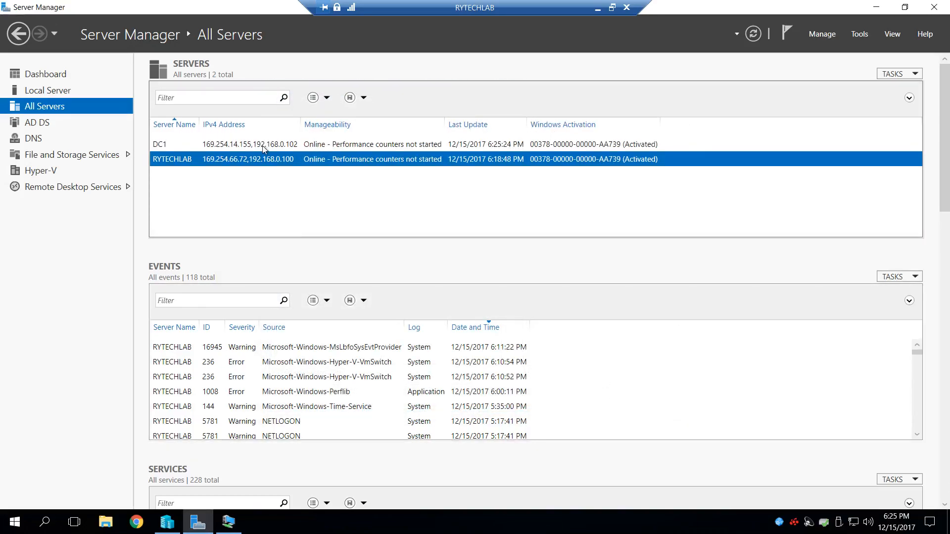
# - Open DNS Manager for DC1 and examine DC1.rylab.local's conditional forwarders and 0.168.192.in-addr.arpa reverse lookup zone
pyautogui.click(422, 145)
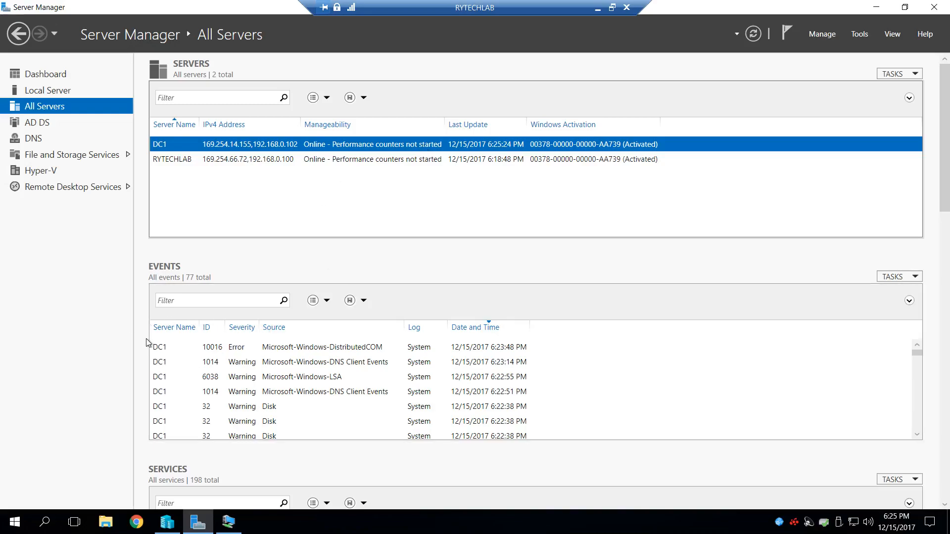
pyautogui.rightClick(221, 145)
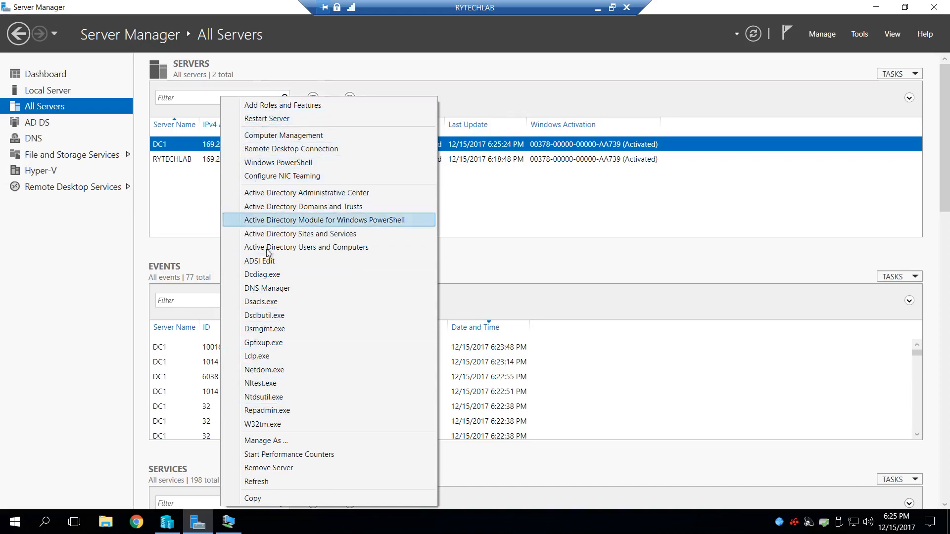
pyautogui.click(290, 290)
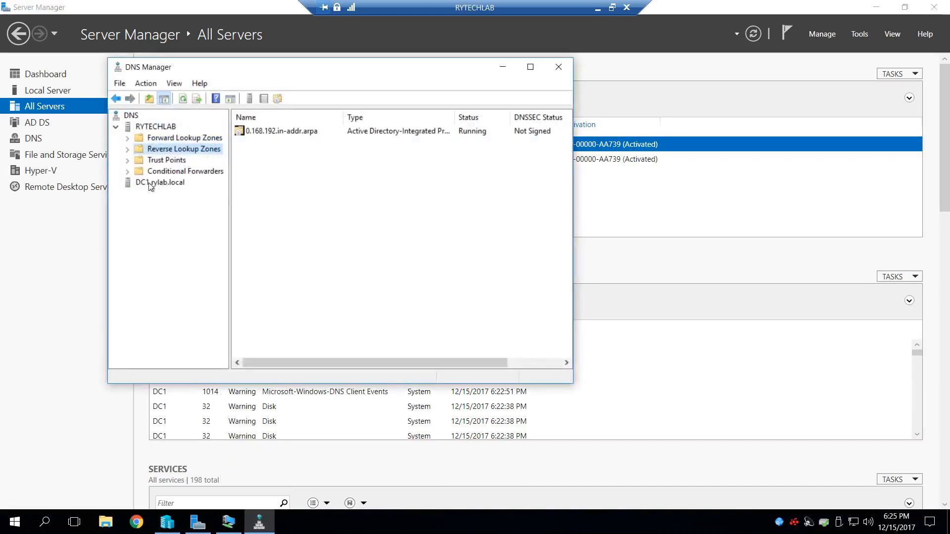
pyautogui.click(168, 184)
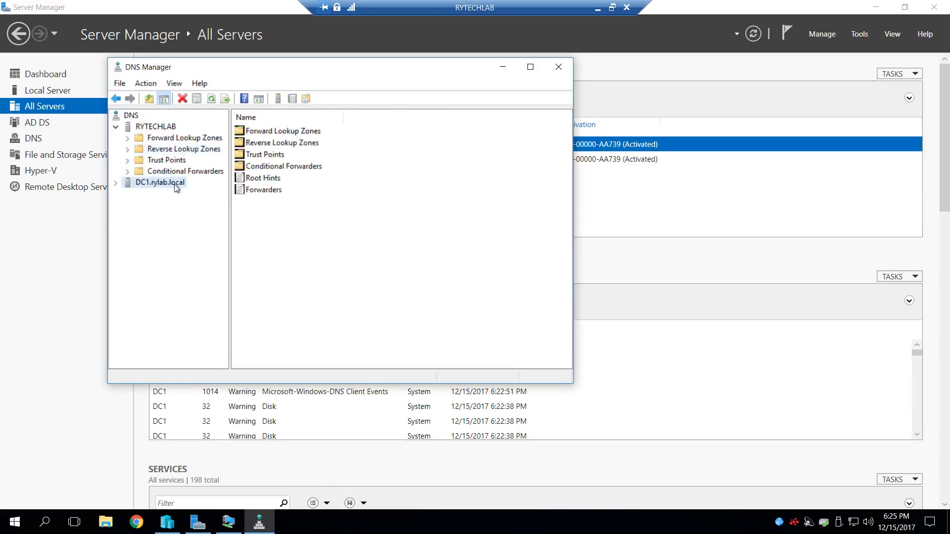
pyautogui.click(116, 183)
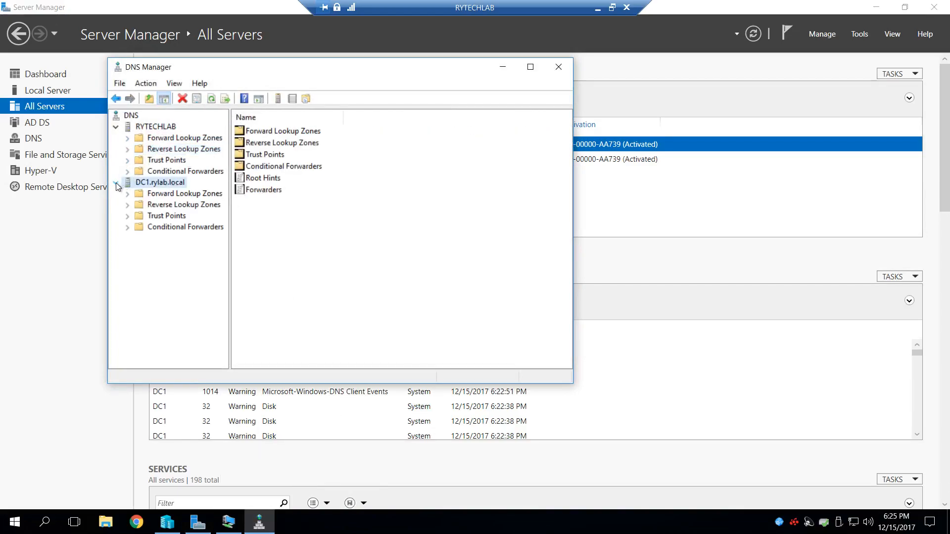
pyautogui.click(174, 205)
pyautogui.click(185, 227)
pyautogui.click(127, 205)
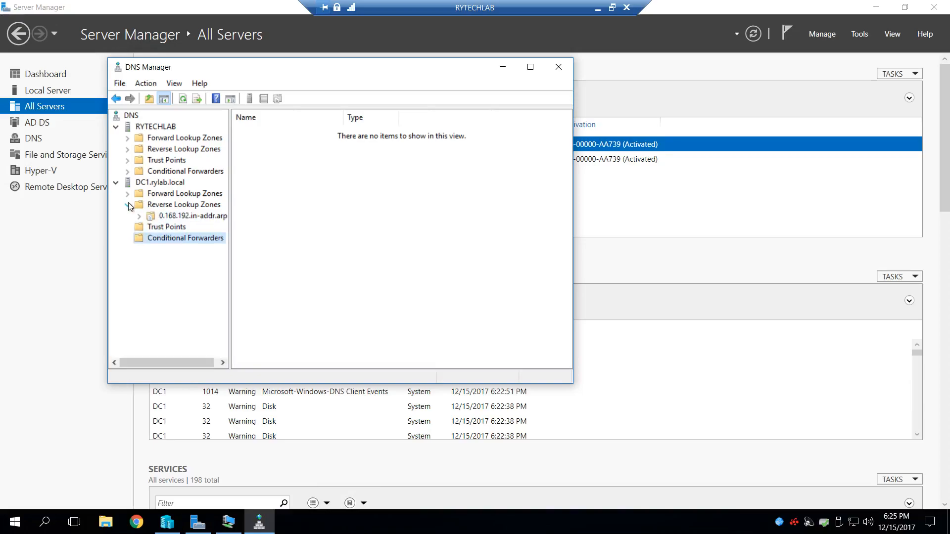
pyautogui.click(195, 216)
# - Examine the 0.168.192.in-addr.arpa reverse lookup records on RYTECHLAB for comparison and close DNS Manager
pyautogui.click(197, 149)
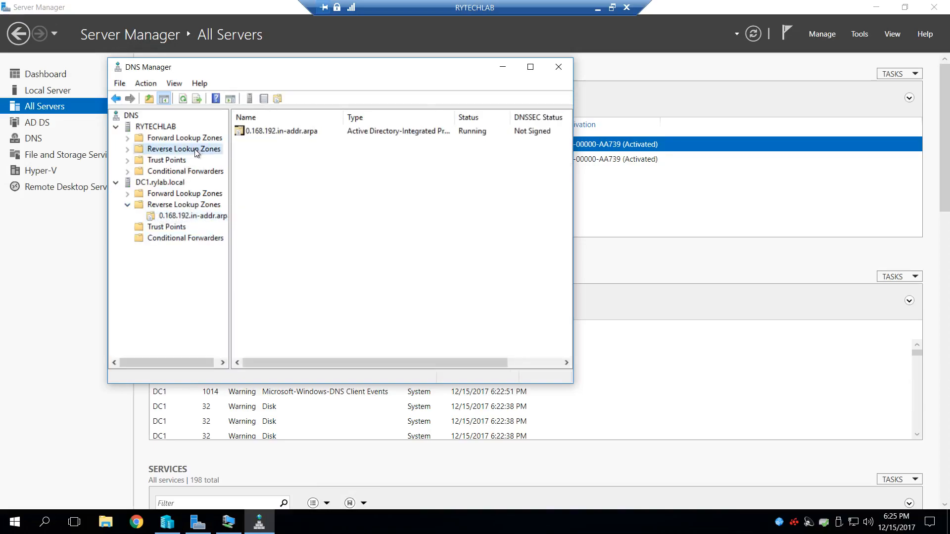
pyautogui.click(127, 149)
pyautogui.click(189, 160)
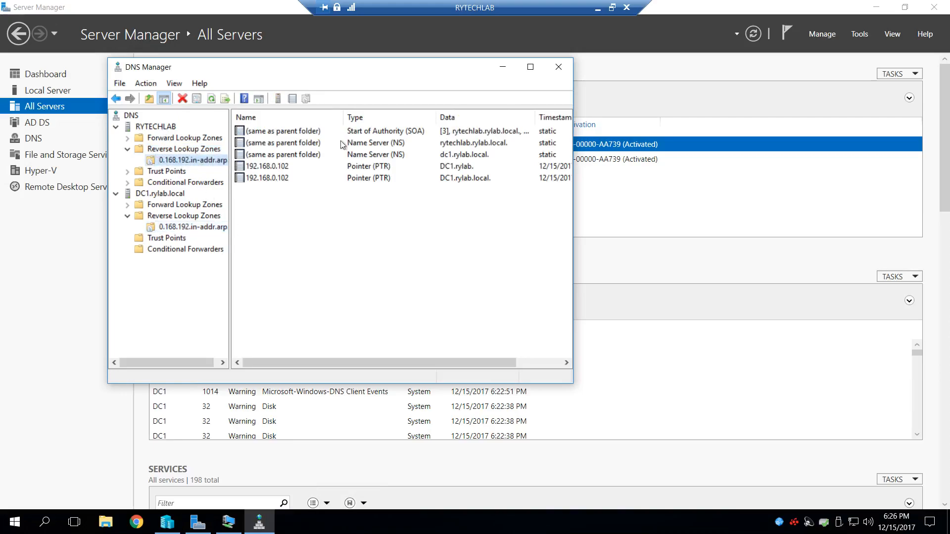
pyautogui.click(558, 66)
# - Reopen DNS Manager from the local server, review RYTECHLAB's reverse lookup records and DC1.rylab.local's zone folders, and close it
pyautogui.click(55, 90)
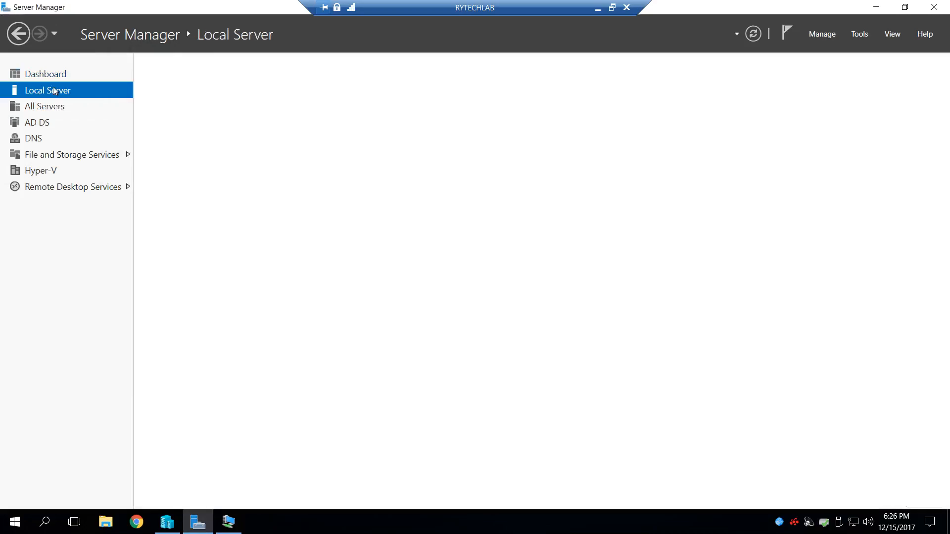
pyautogui.click(856, 34)
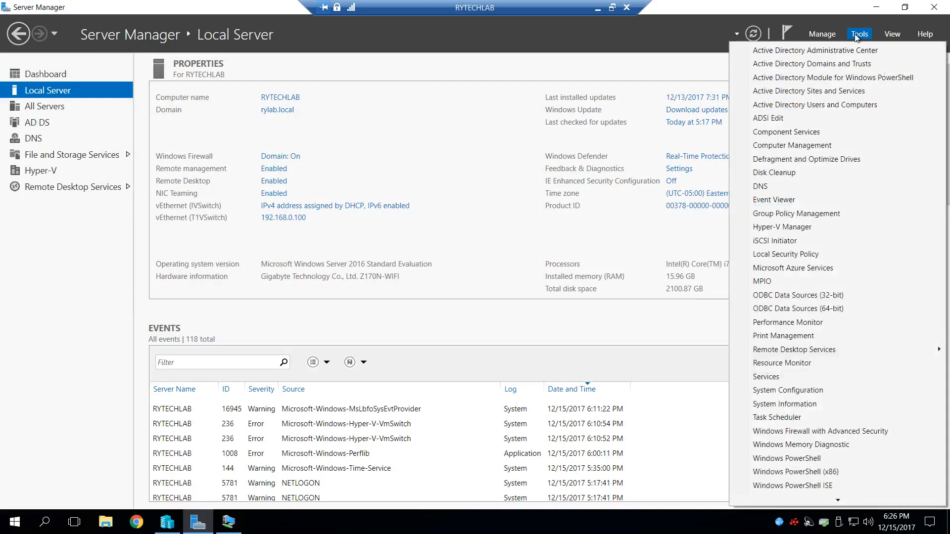
pyautogui.click(760, 186)
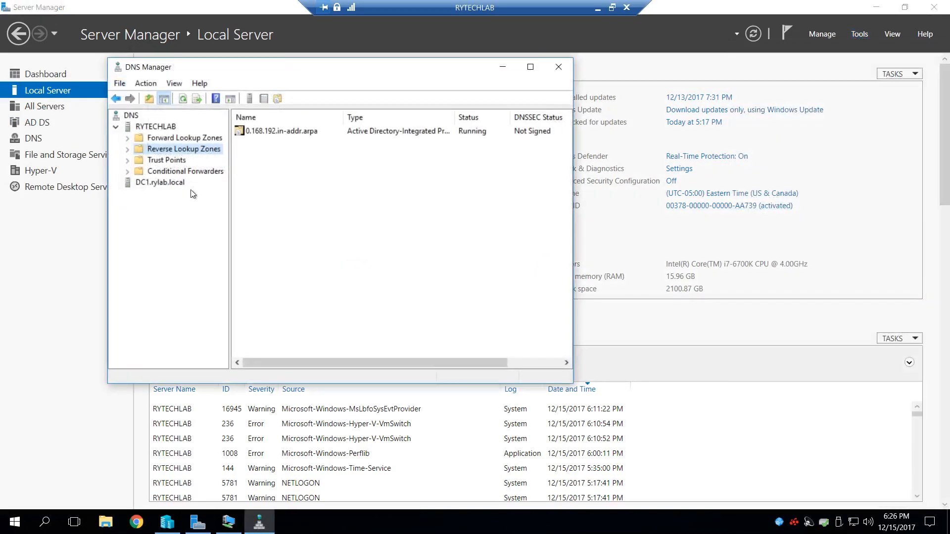
pyautogui.click(128, 149)
pyautogui.click(201, 160)
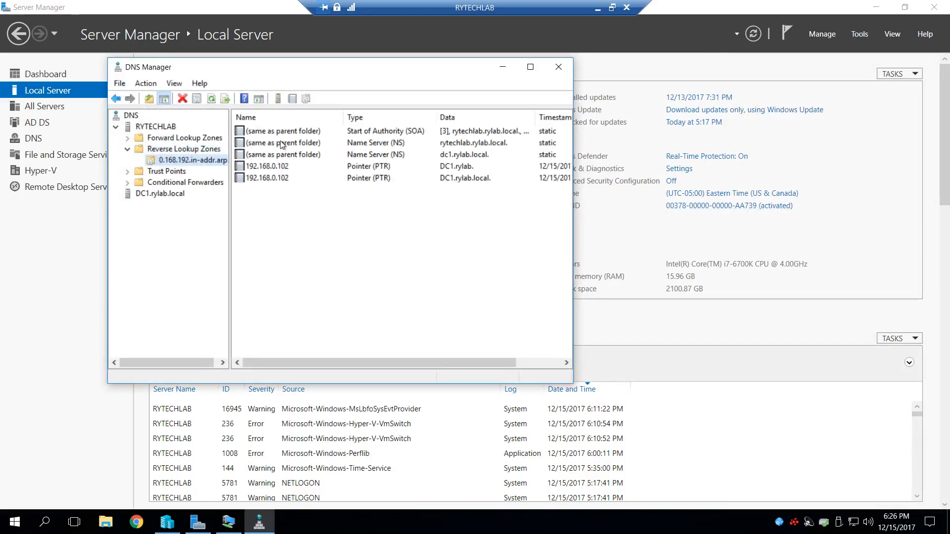
pyautogui.click(166, 193)
pyautogui.click(116, 193)
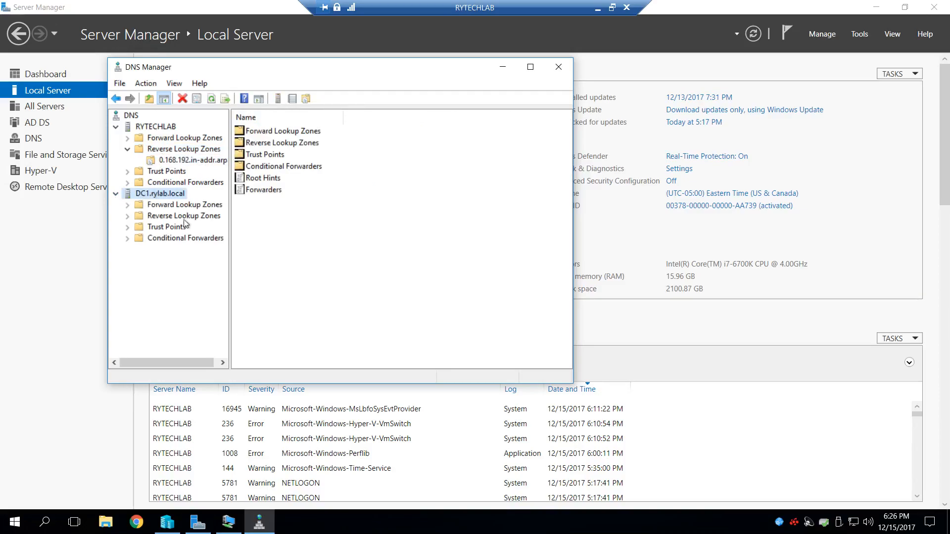
pyautogui.click(565, 68)
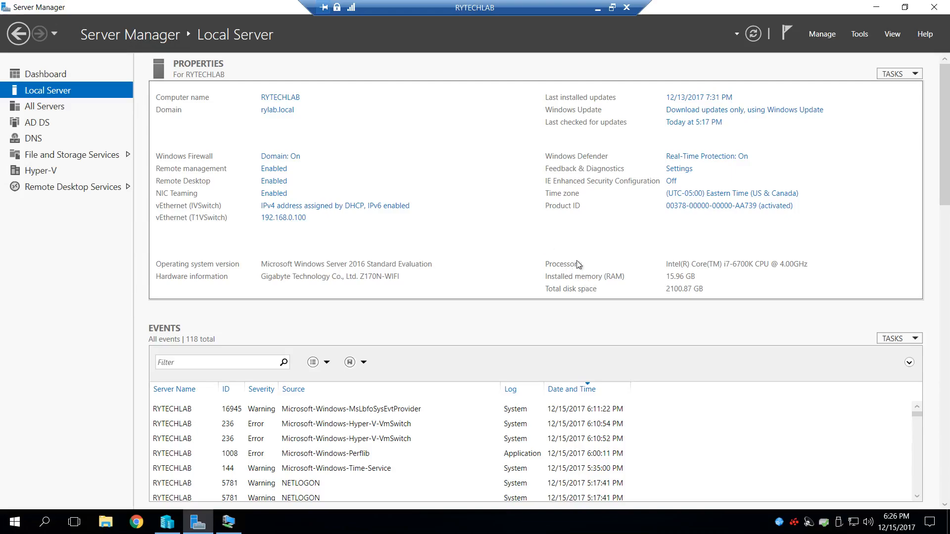
# - Close Server Manager on the RYTECHLAB host and return to Hyper-V Manager
pyautogui.click(876, 7)
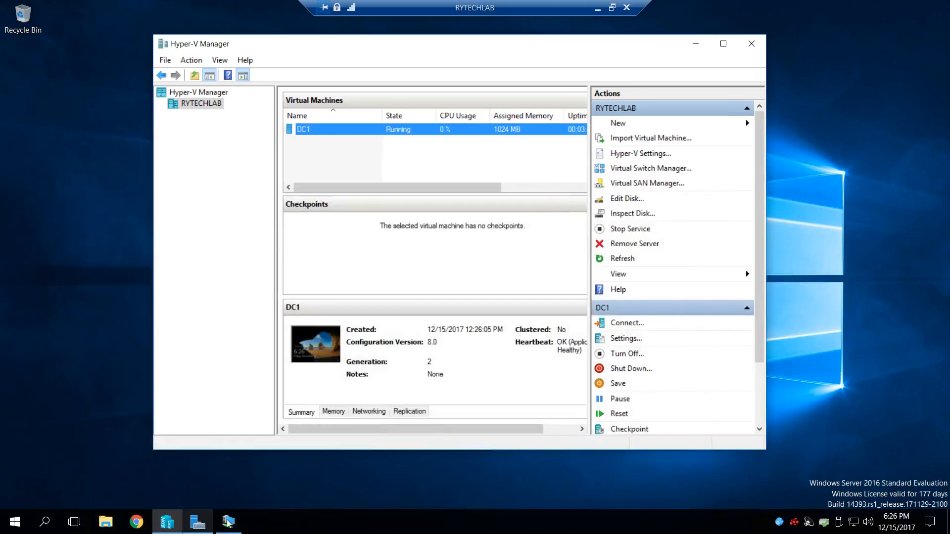
pyautogui.click(197, 522)
pyautogui.click(934, 7)
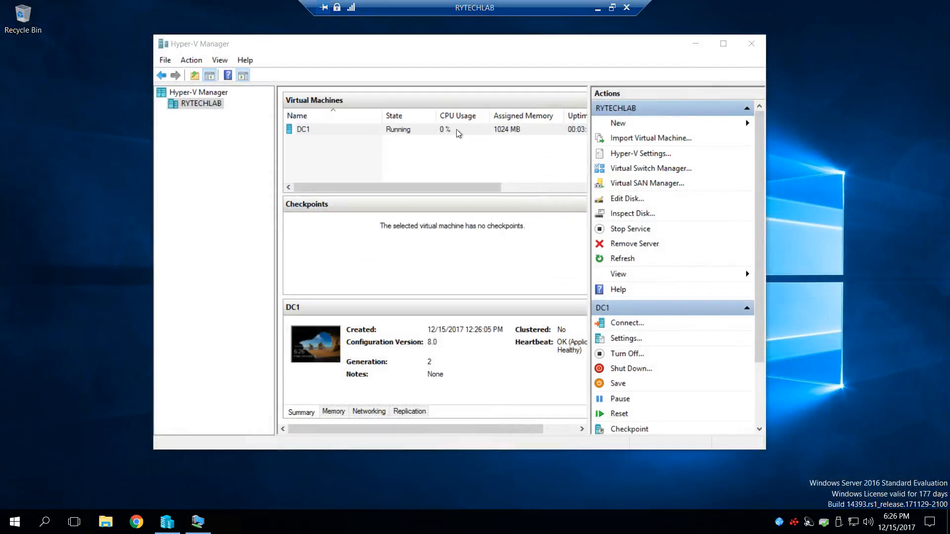
# - Review DC1's memory, networking and replication details in Hyper-V Manager and return to its summary
pyautogui.click(340, 131)
pyautogui.click(340, 131)
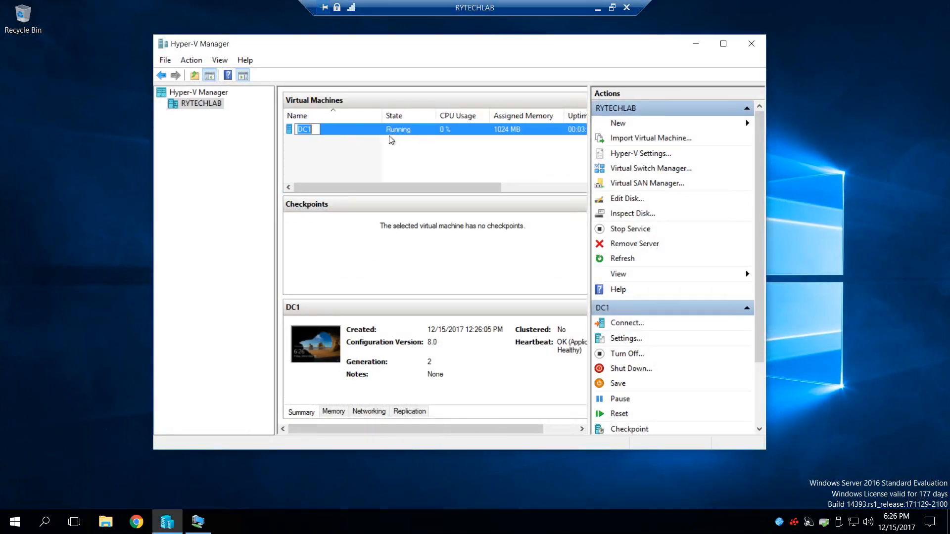
pyautogui.click(333, 412)
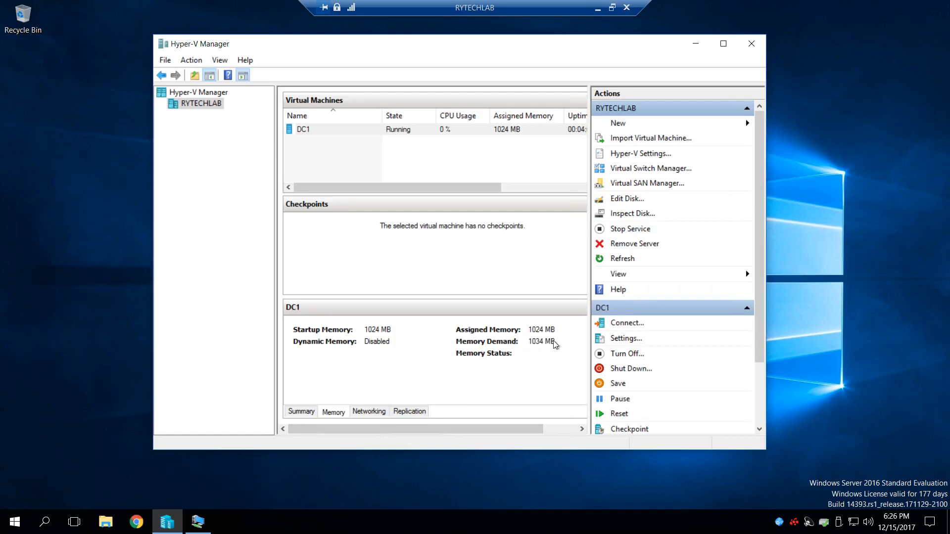
pyautogui.click(374, 412)
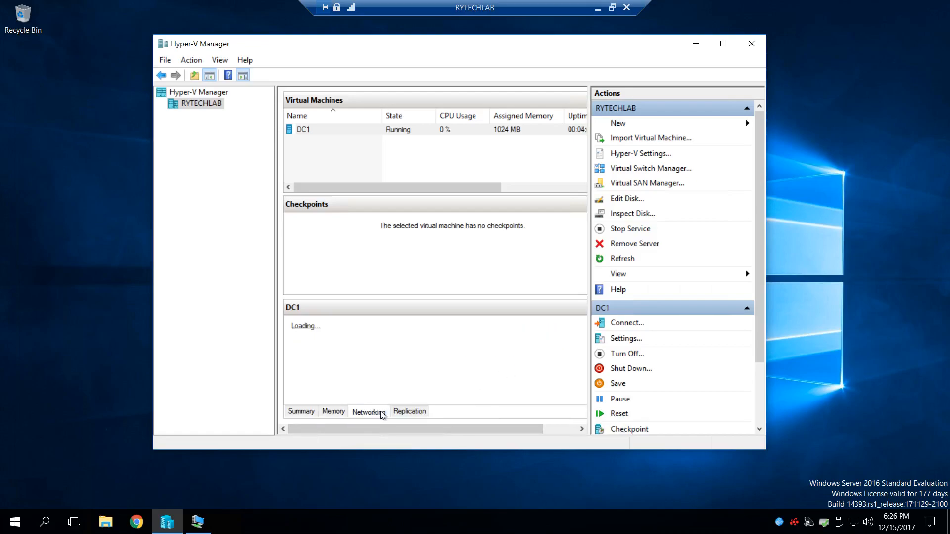
pyautogui.click(405, 414)
pyautogui.click(312, 412)
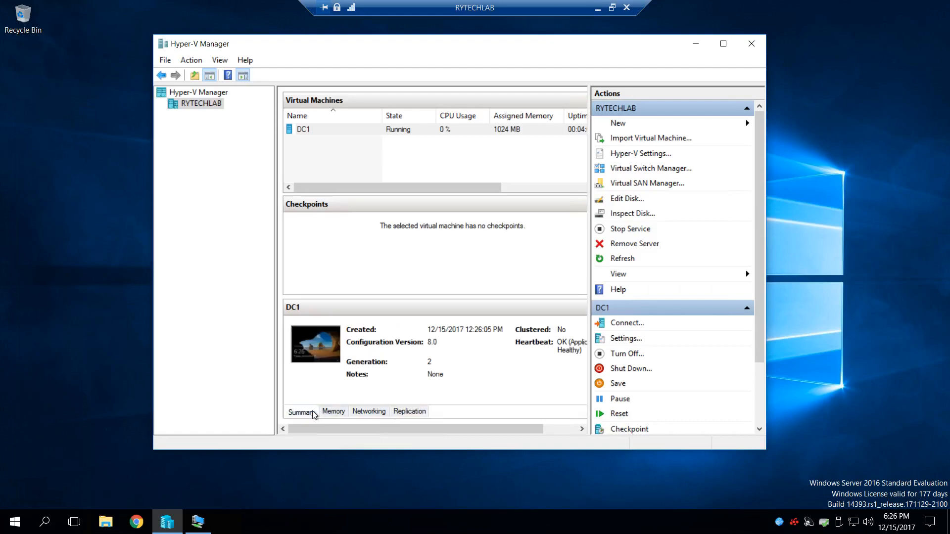
# - Leave DC1's name unchanged, close Hyper-V Manager and minimize the RYTECHLAB remote session
pyautogui.moveTo(461, 187); pyautogui.dragTo(387, 187)
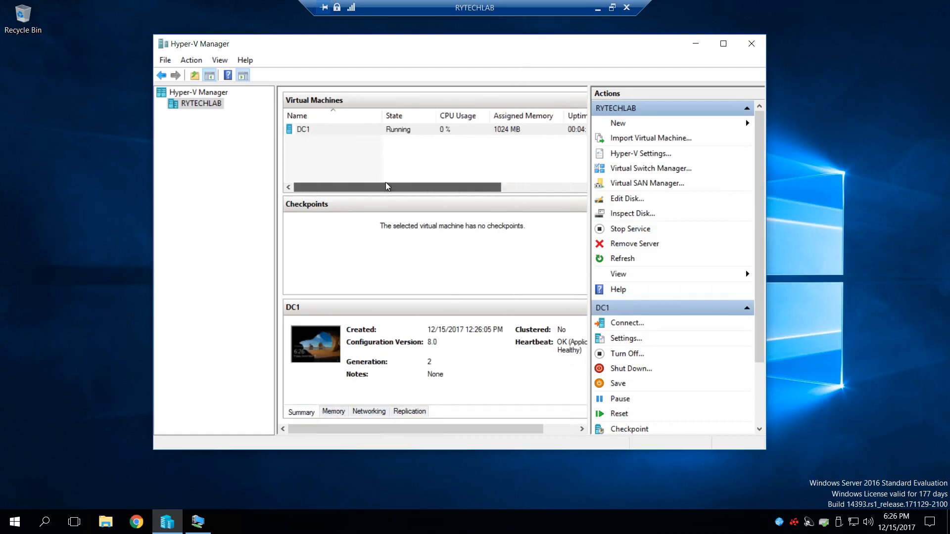
pyautogui.click(343, 132)
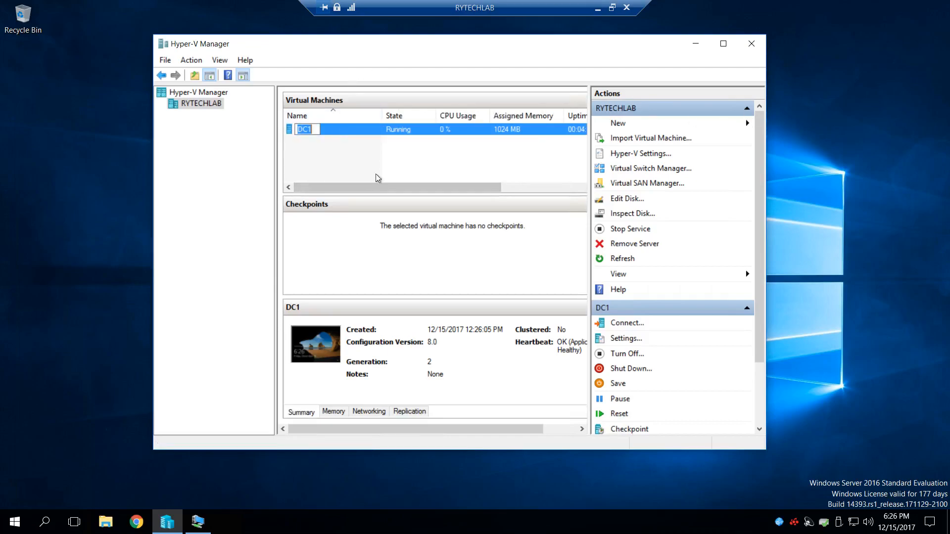
pyautogui.click(373, 156)
pyautogui.click(751, 44)
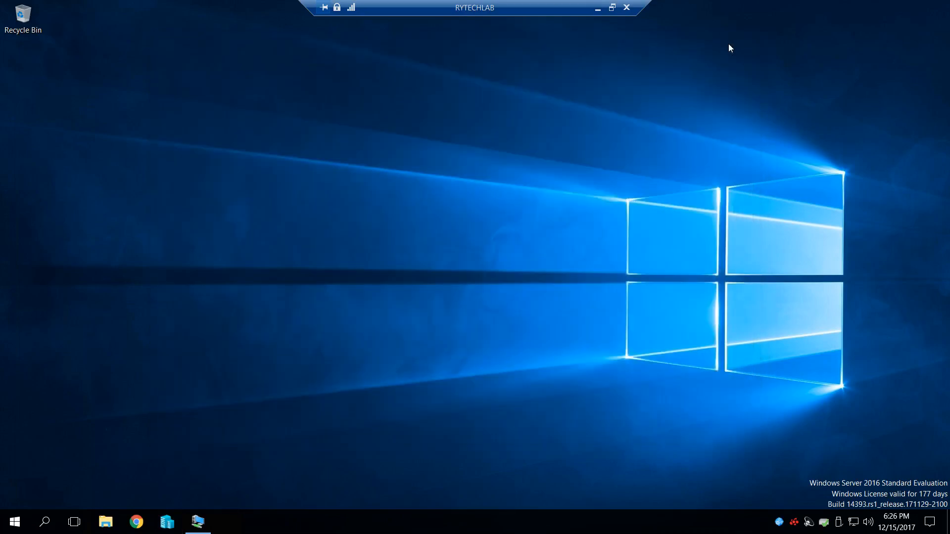
pyautogui.click(597, 7)
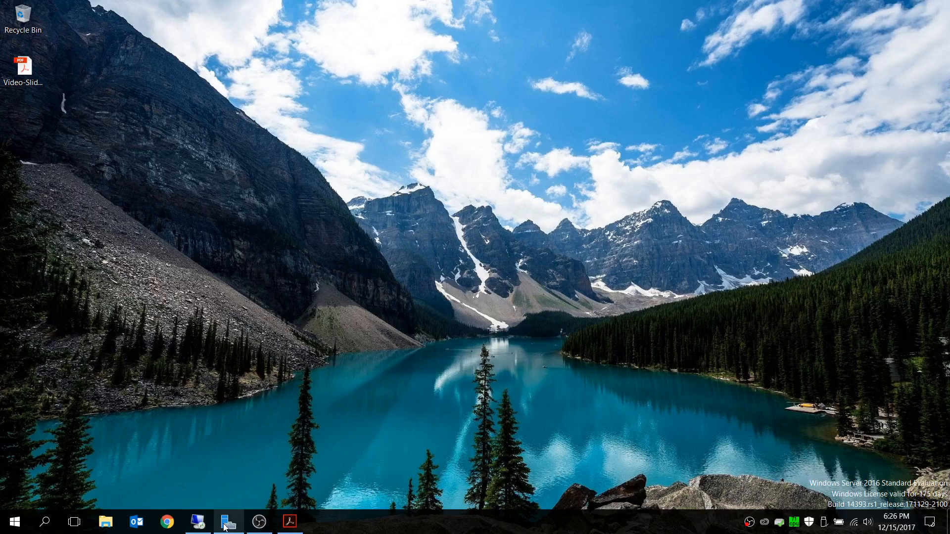
# - Switch to the Adding Secondary Domain Controller slides in Acrobat Reader and highlight Server 2's Domain Controller 2 role
pyautogui.click(291, 525)
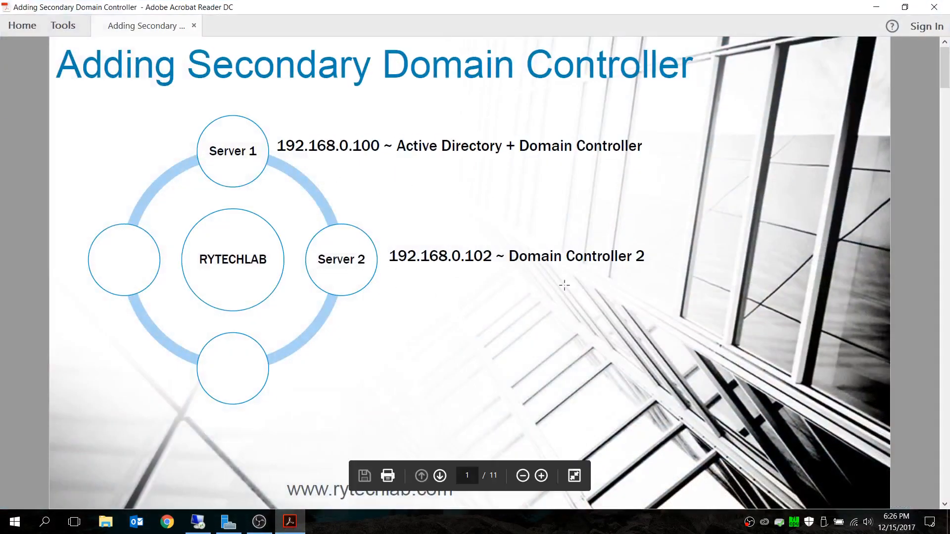
pyautogui.moveTo(642, 255); pyautogui.dragTo(499, 258)
pyautogui.click(659, 258)
pyautogui.click(653, 266)
pyautogui.moveTo(653, 267); pyautogui.dragTo(502, 242)
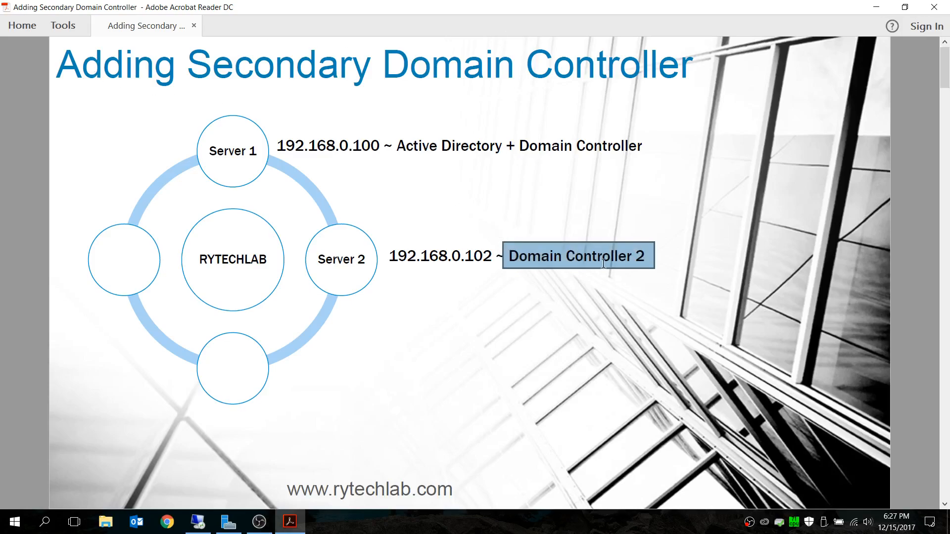
# - Review Server 1's address and Active Directory + Domain Controller role on the slide, and close Acrobat Reader
pyautogui.click(645, 143)
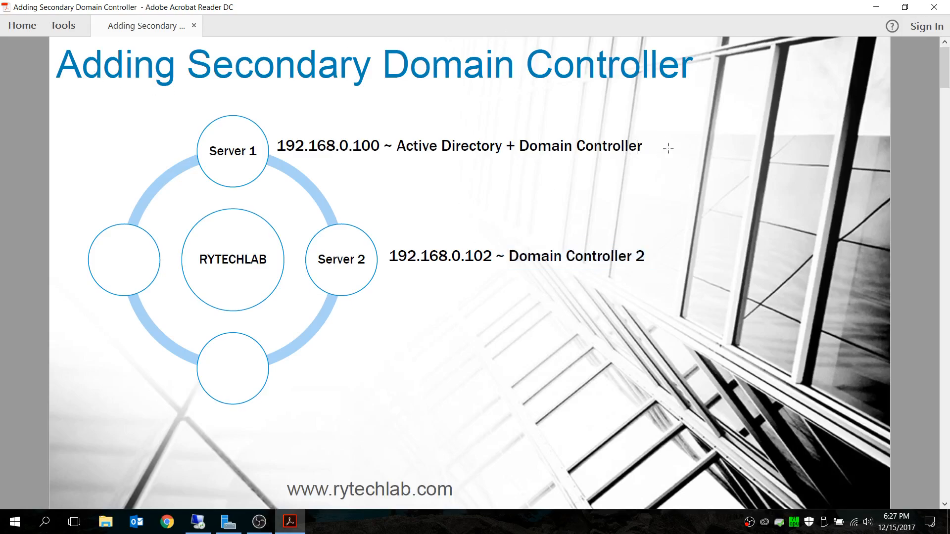
pyautogui.moveTo(647, 146); pyautogui.dragTo(393, 165)
pyautogui.click(306, 132)
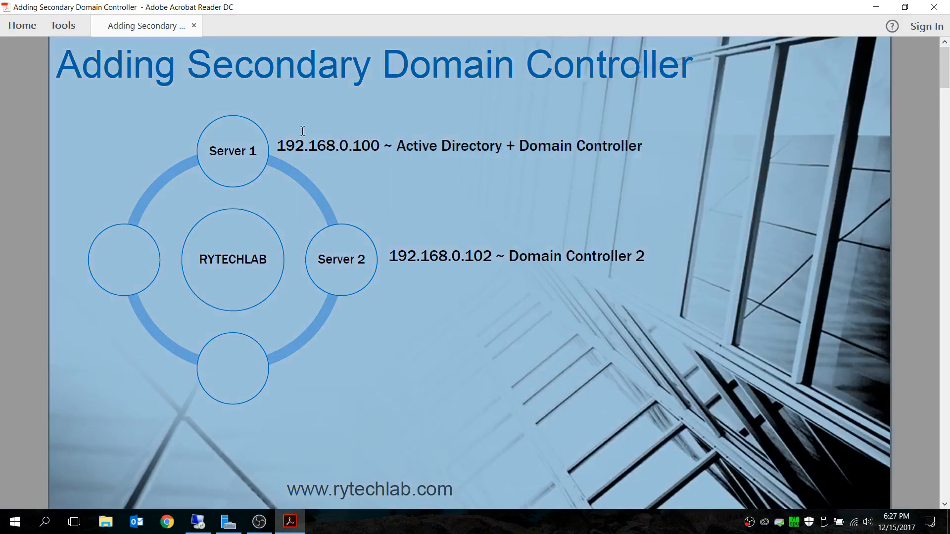
pyautogui.moveTo(279, 138); pyautogui.dragTo(635, 146)
pyautogui.click(664, 150)
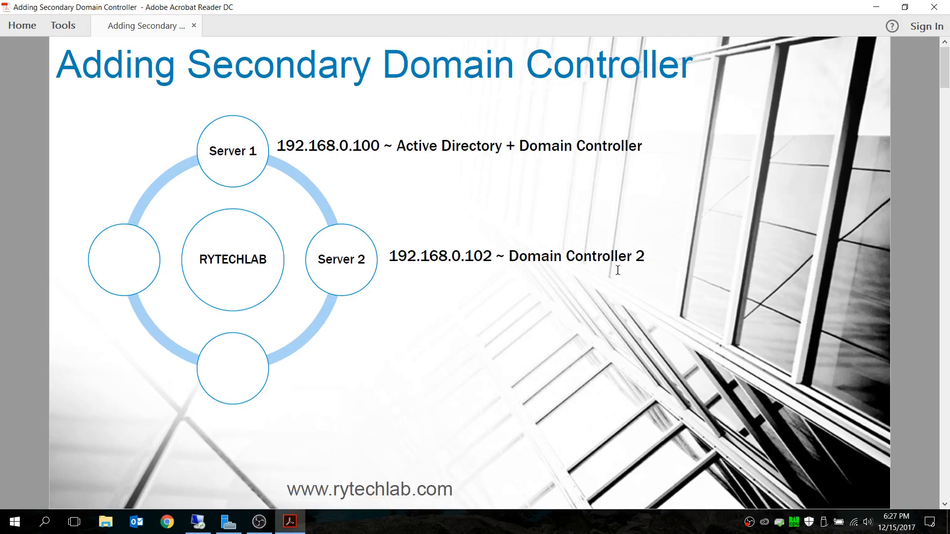
pyautogui.click(934, 6)
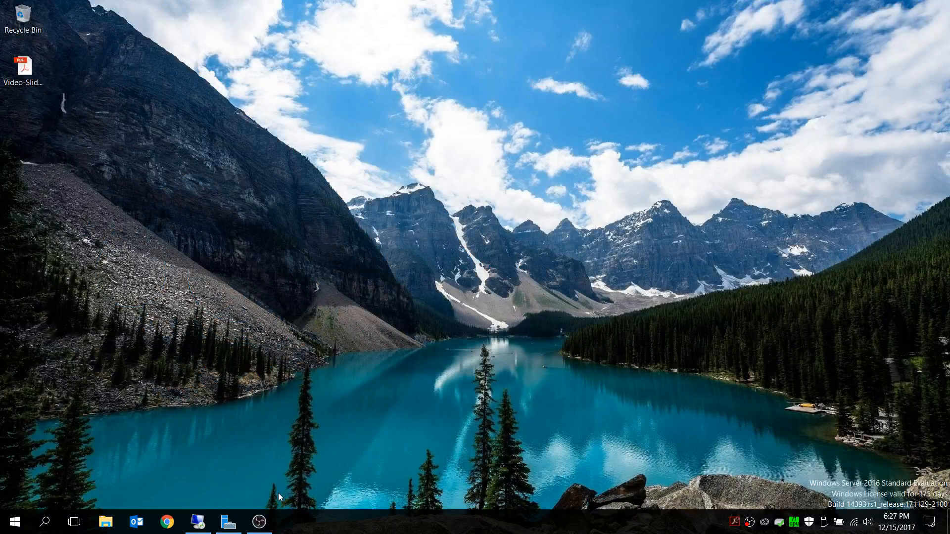
pyautogui.moveTo(264, 526)
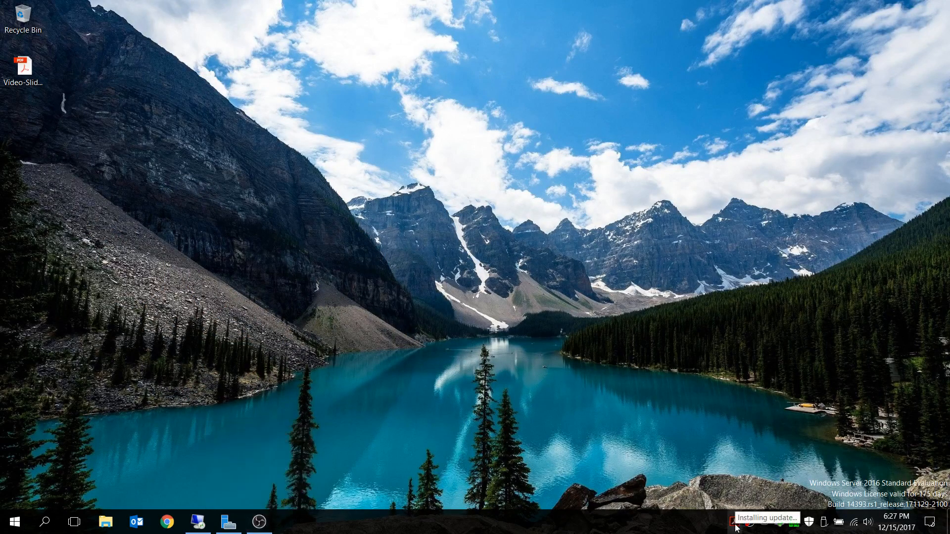
pyautogui.click(259, 522)
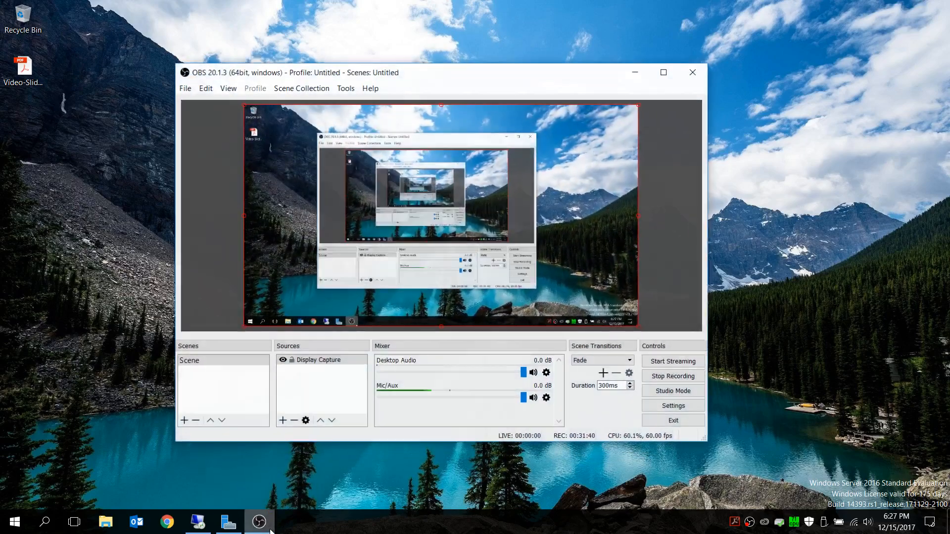
pyautogui.moveTo(519, 71); pyautogui.dragTo(529, 39)
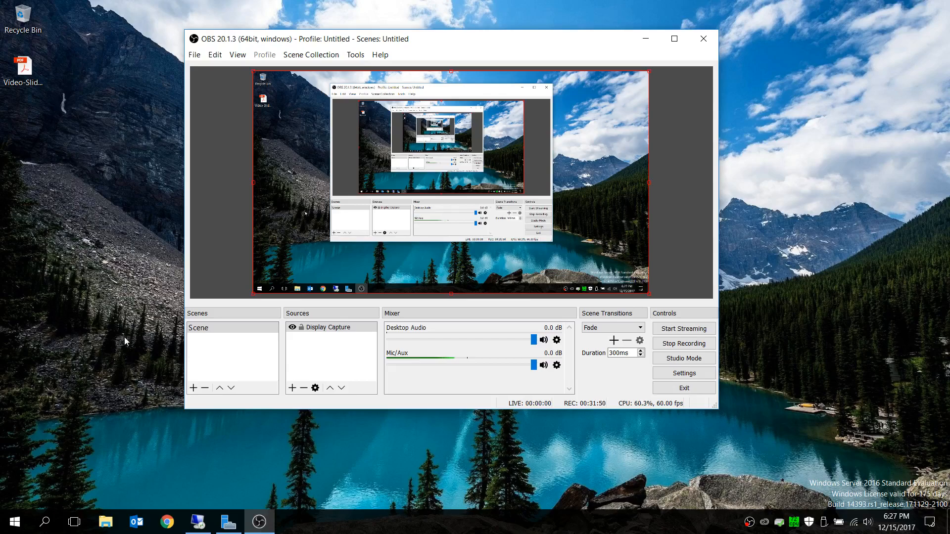
pyautogui.click(655, 42)
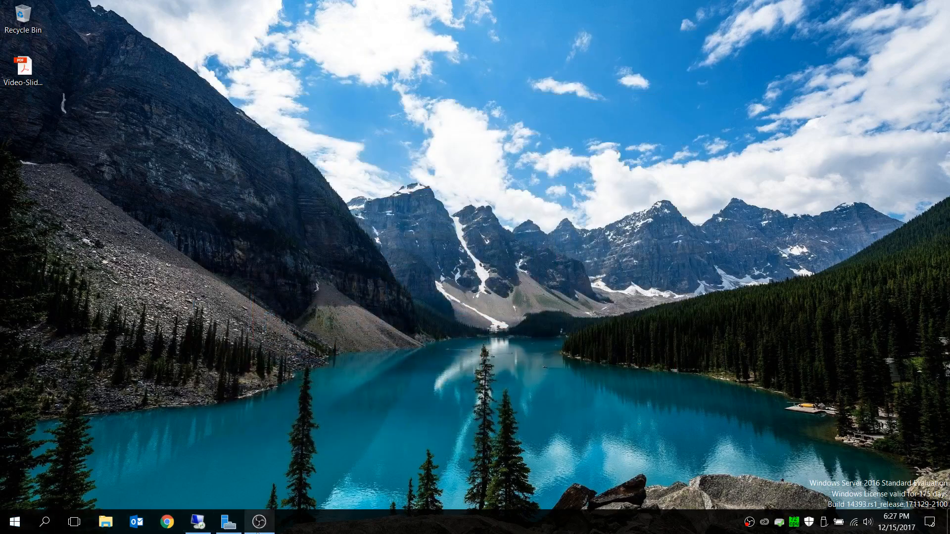
pyautogui.moveTo(262, 531)
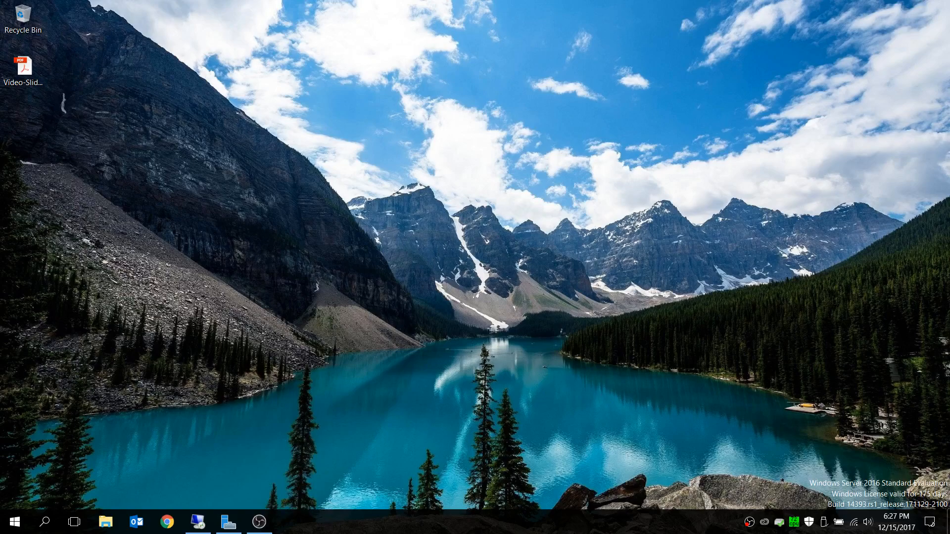
pyautogui.click(259, 522)
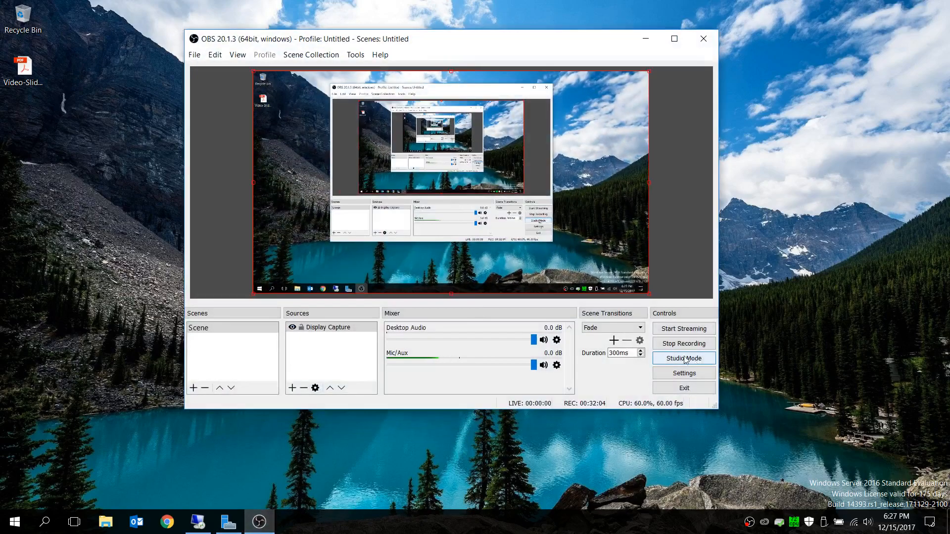